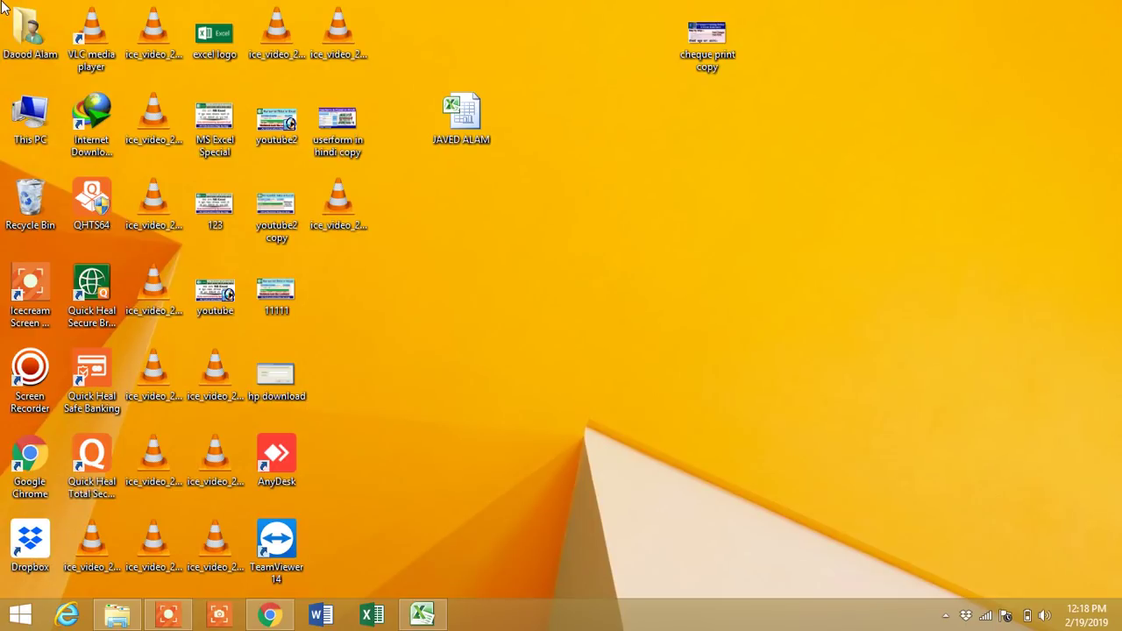
Step: Open the 'userform in hindi copy' image to view the finished Hindi data-entry form
{"action": "double_click", "coordinate": [349, 149]}
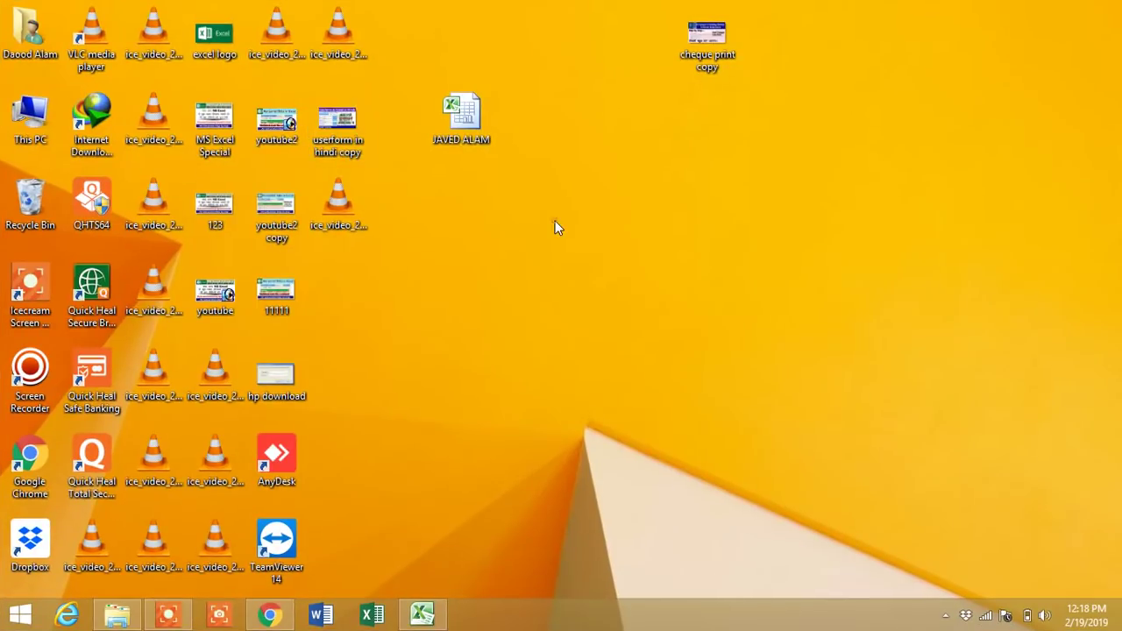
Step: Refresh the desktop, bring up the Hindi userform workbook, and open the Visual Basic editor
{"action": "right_click", "coordinate": [556, 223]}
{"action": "left_click", "coordinate": [570, 266]}
{"action": "left_click", "coordinate": [434, 614]}
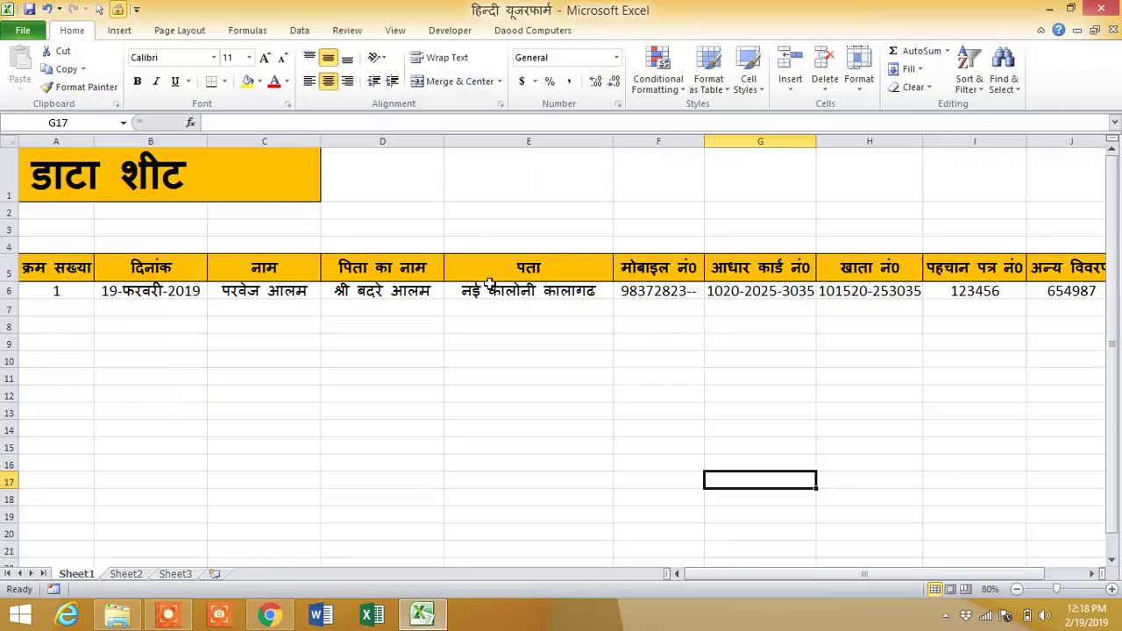
{"action": "left_click", "coordinate": [436, 31]}
{"action": "left_click", "coordinate": [19, 79]}
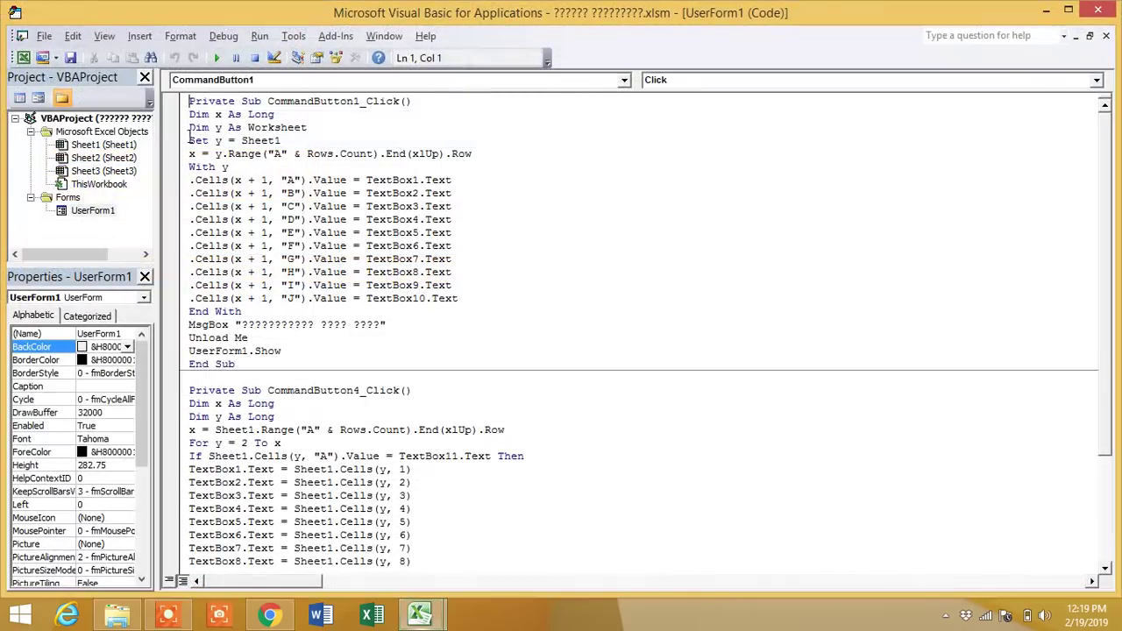
Step: Run the existing data-entry UserForm, then close it and return to the डाटा शीट sheet
{"action": "left_click", "coordinate": [219, 57]}
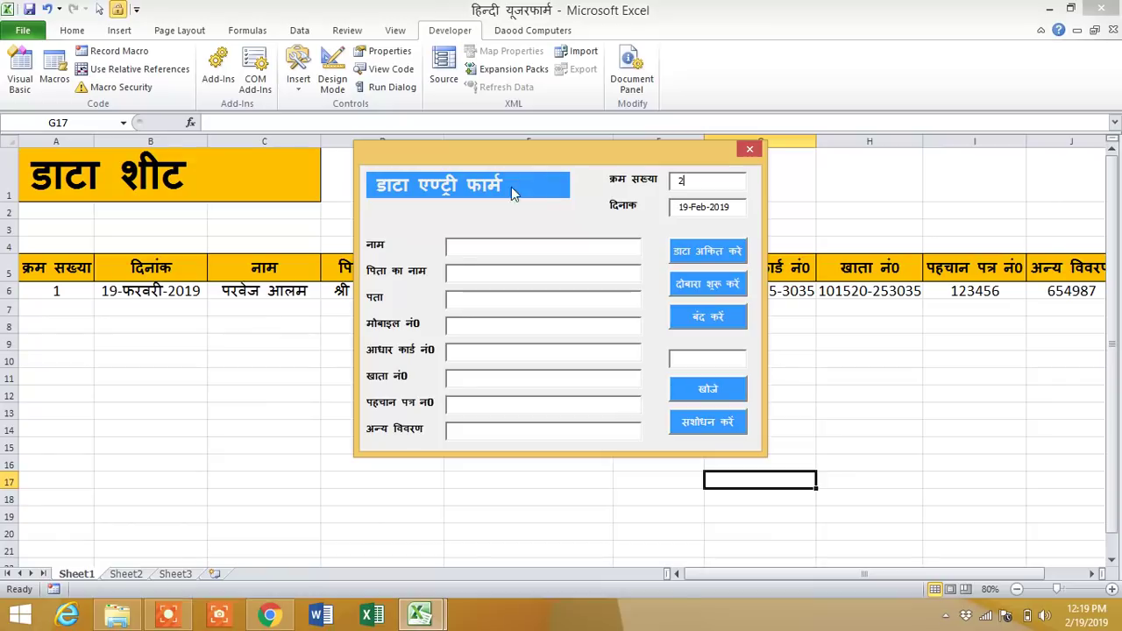
{"action": "mouse_move", "coordinate": [531, 152]}
{"action": "left_mouse_down"}
{"action": "mouse_move", "coordinate": [499, 201]}
{"action": "mouse_move", "coordinate": [485, 188]}
{"action": "left_mouse_up"}
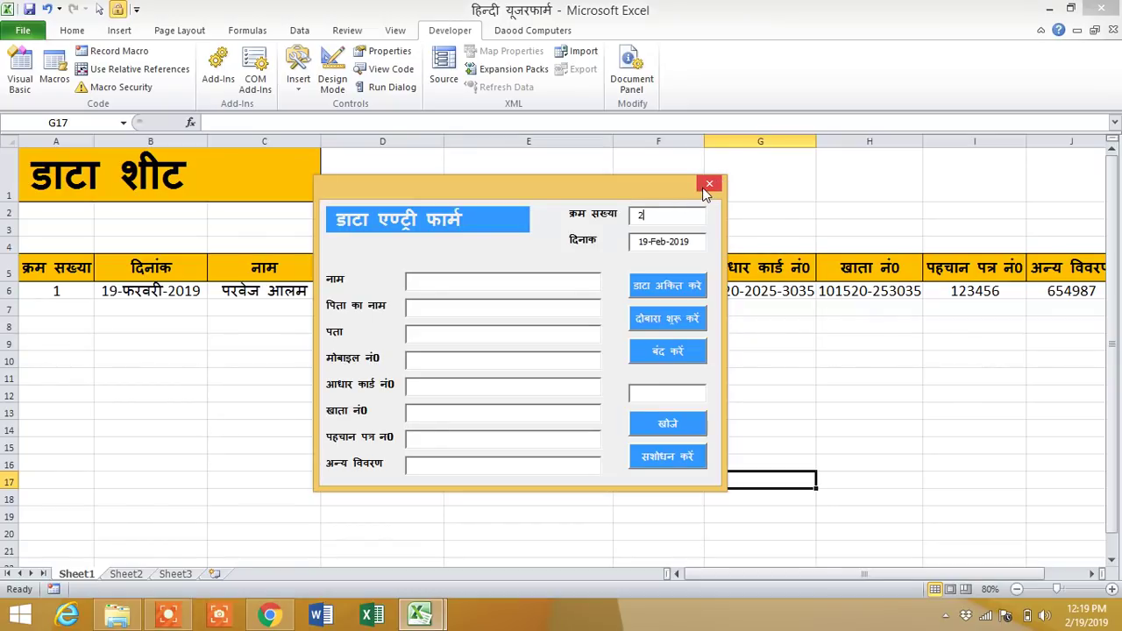
{"action": "left_click", "coordinate": [706, 186]}
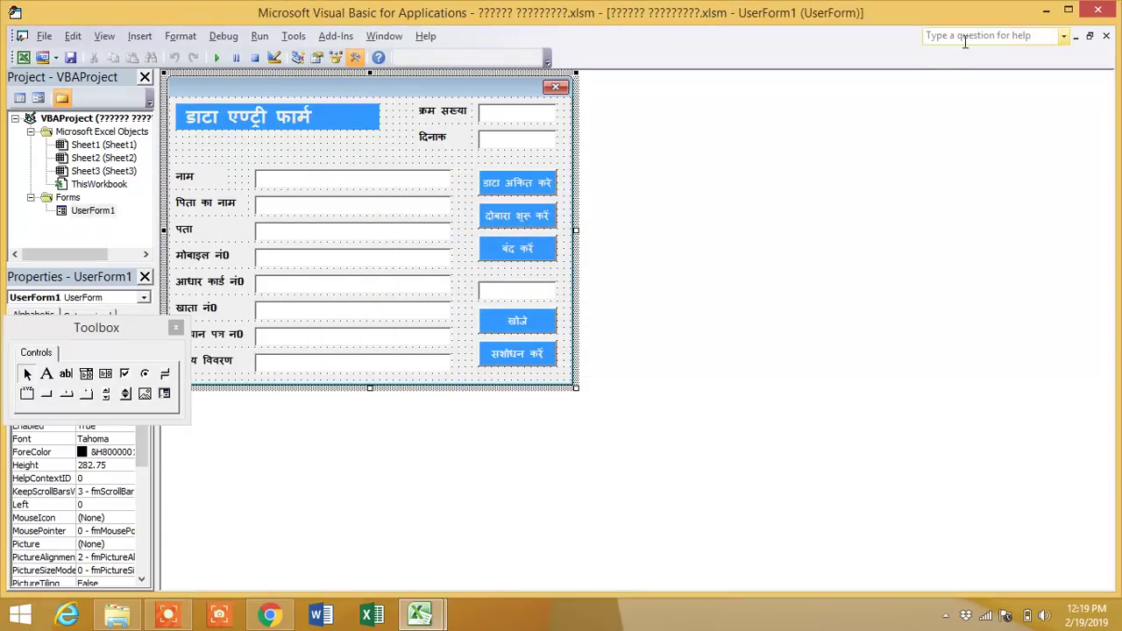
{"action": "left_click", "coordinate": [1047, 14]}
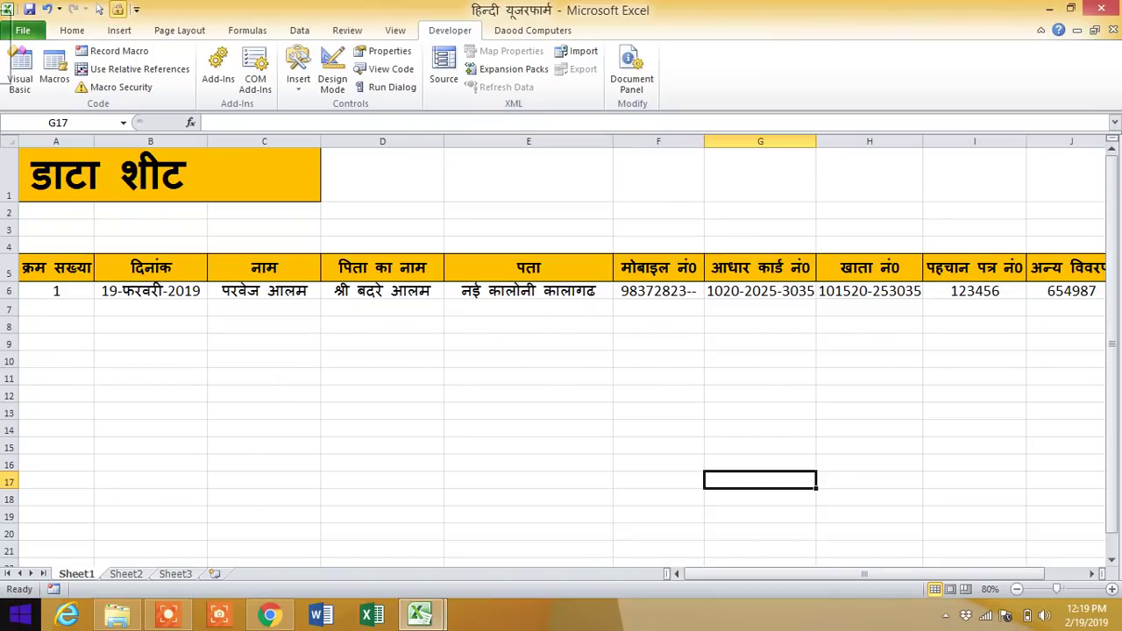
Step: Open Control Panel and list all its items as small icons
{"action": "left_click", "coordinate": [168, 614]}
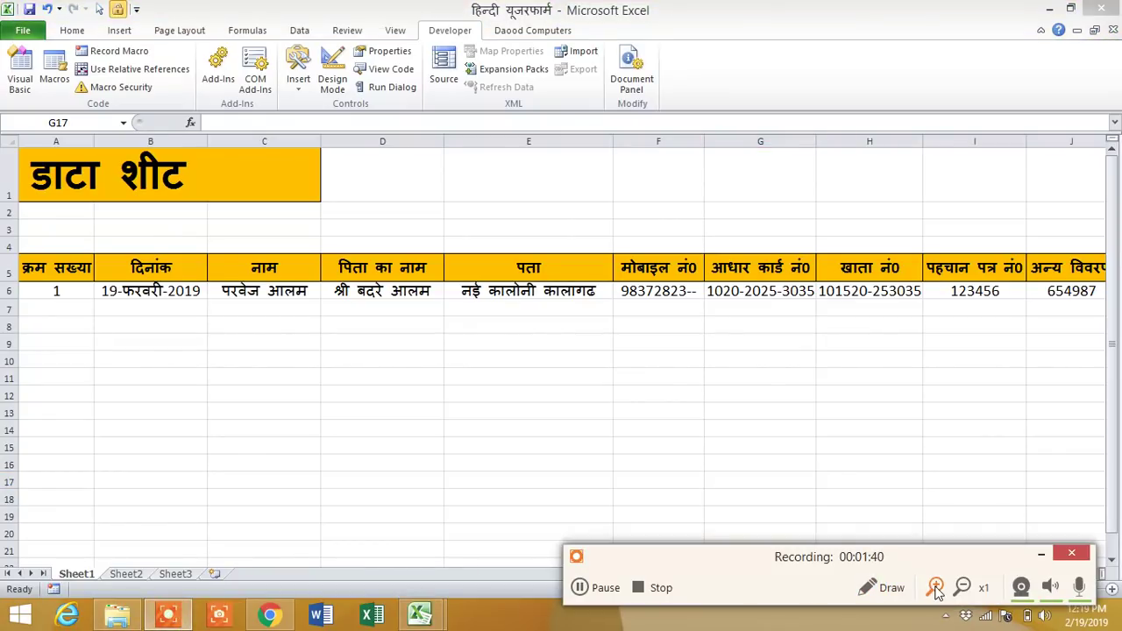
{"action": "left_click", "coordinate": [934, 587]}
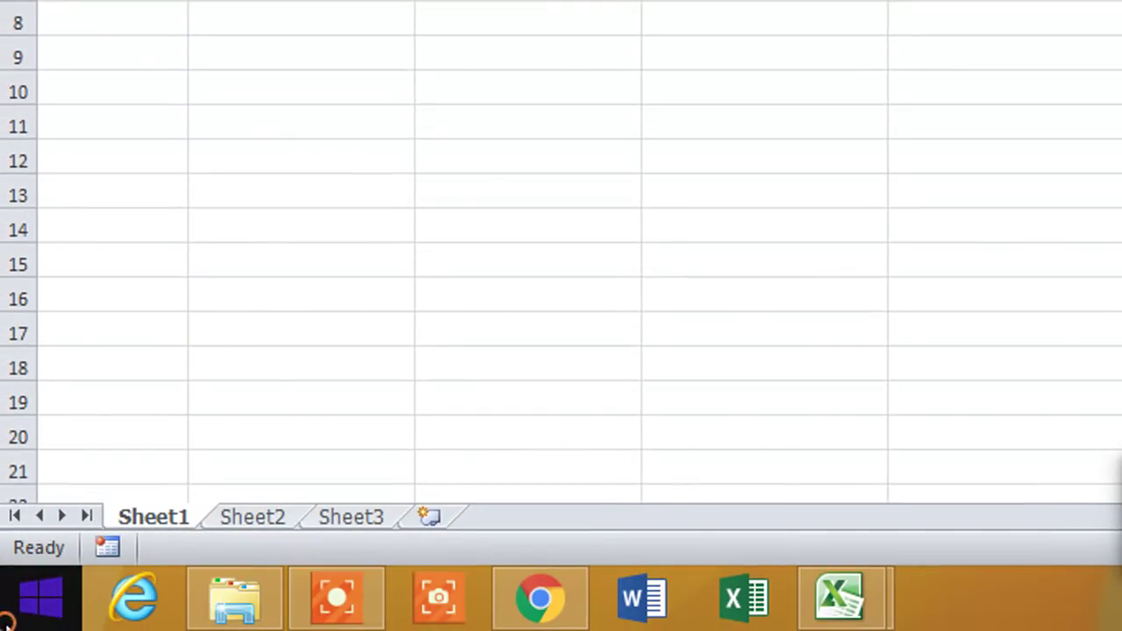
{"action": "right_click", "coordinate": [9, 618]}
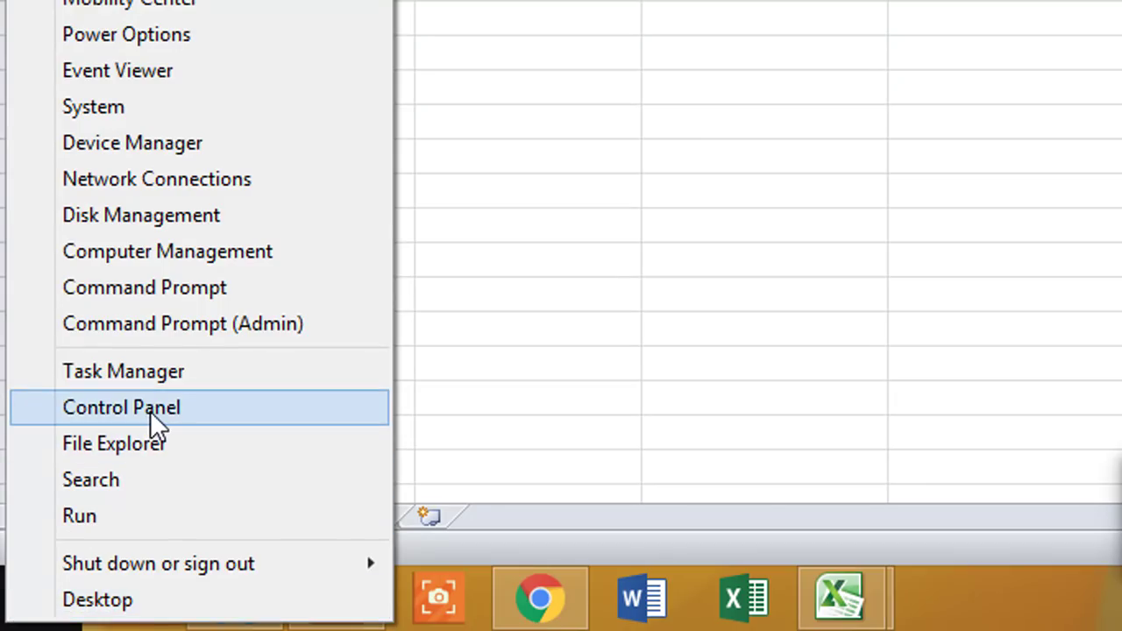
{"action": "left_click", "coordinate": [150, 410]}
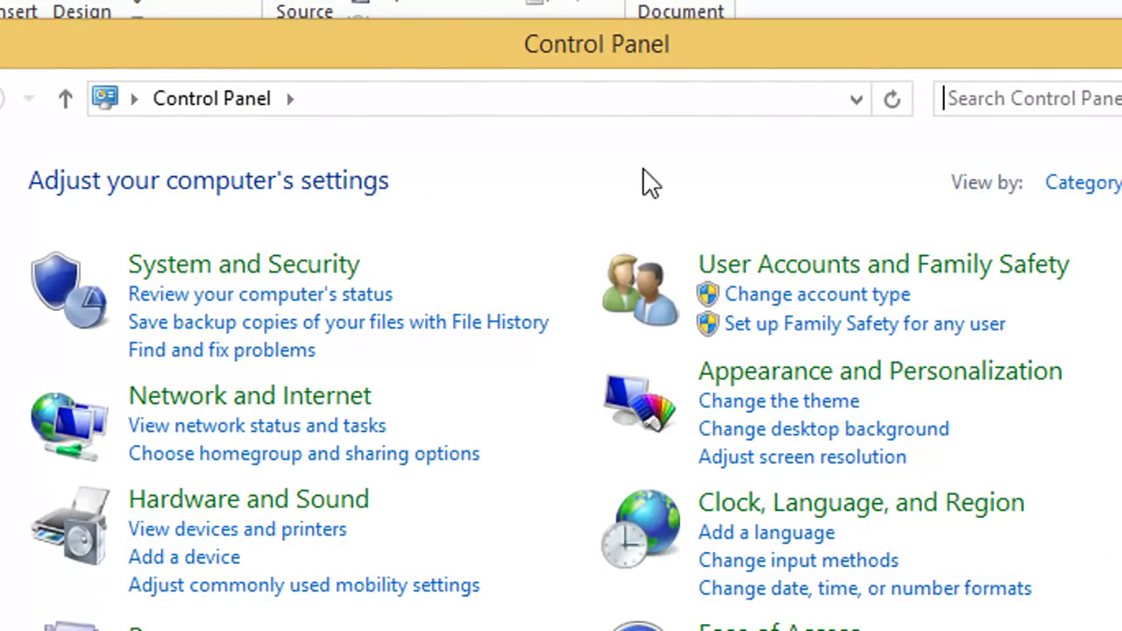
{"action": "left_click", "coordinate": [951, 189]}
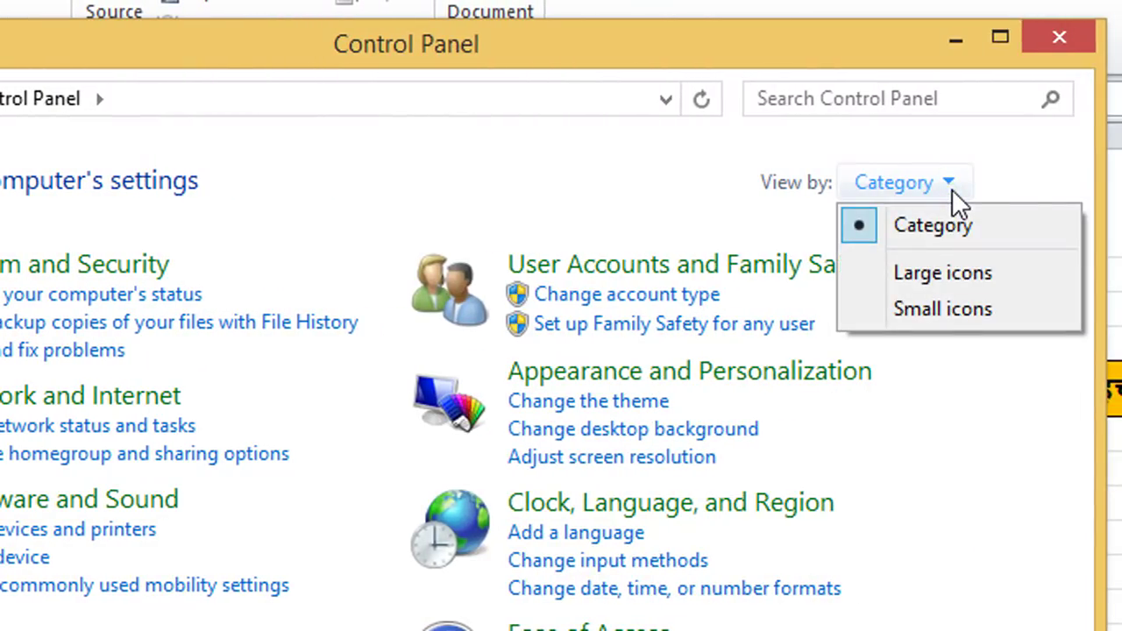
{"action": "left_click", "coordinate": [887, 310]}
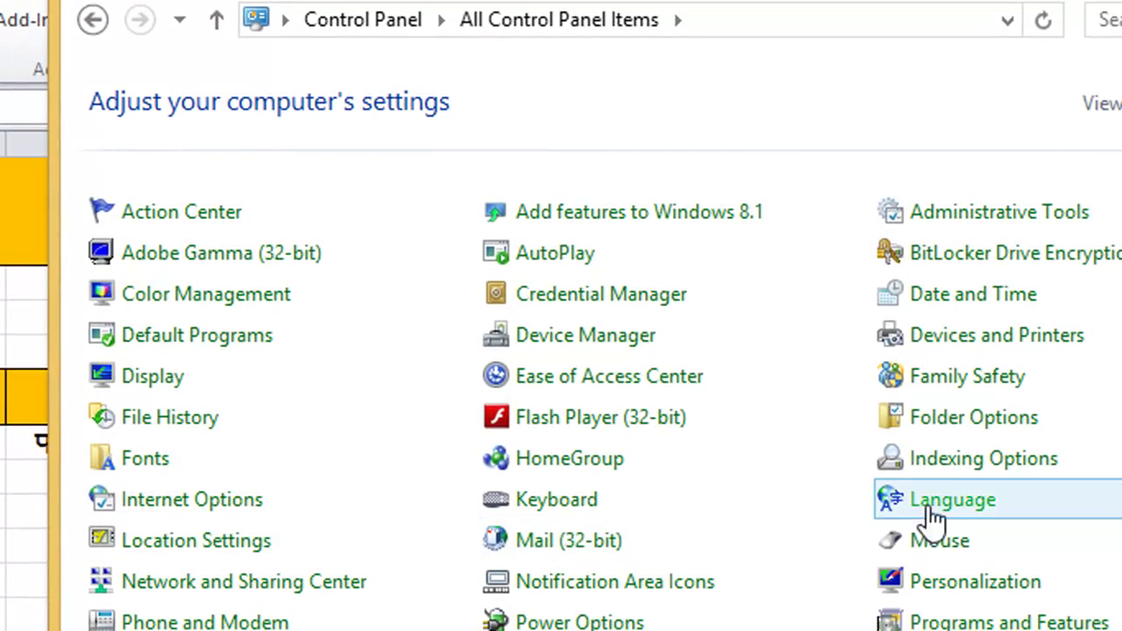
Step: Add Hindi in Language settings and confirm it appears beside ENG in the input list
{"action": "left_click", "coordinate": [945, 513]}
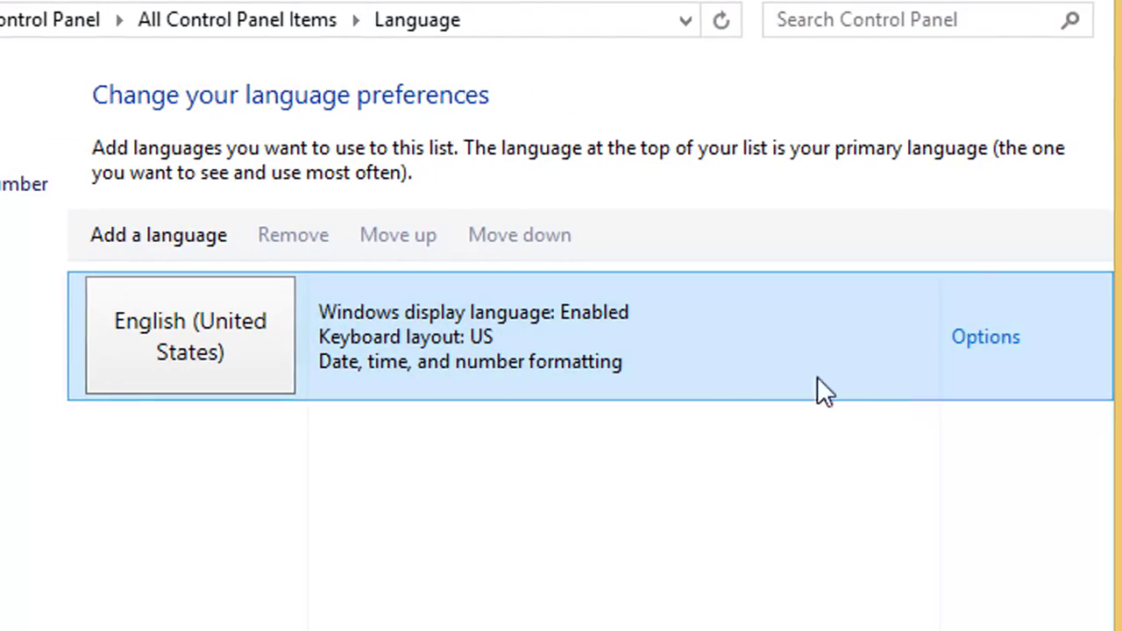
{"action": "left_click", "coordinate": [223, 239]}
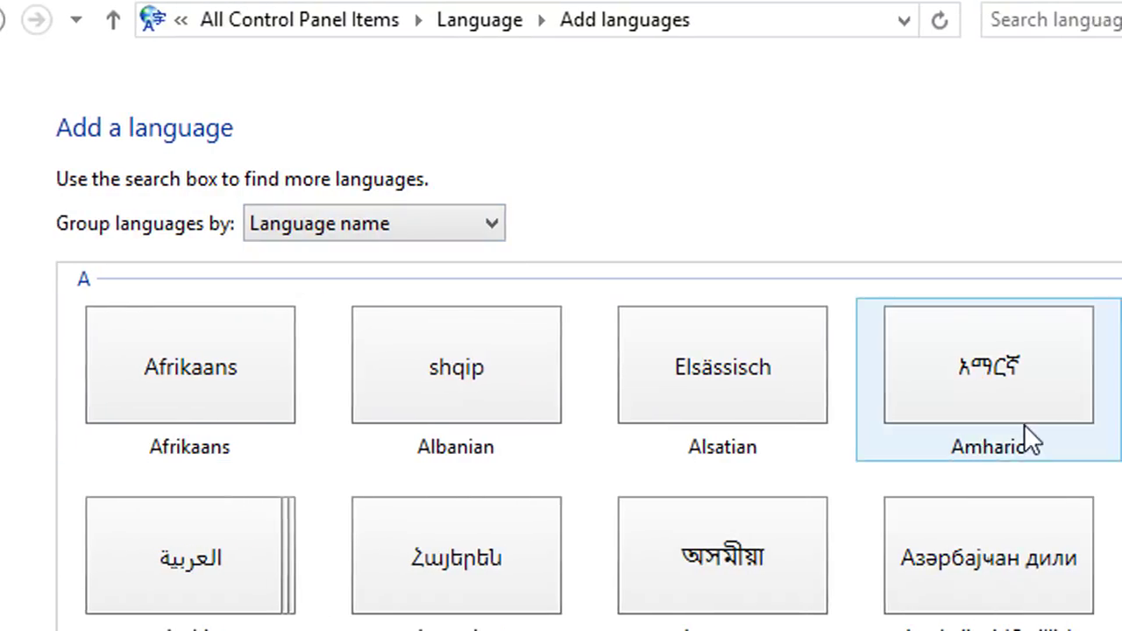
{"action": "left_click_drag", "start_coordinate": [952, 307], "coordinate": [952, 451]}
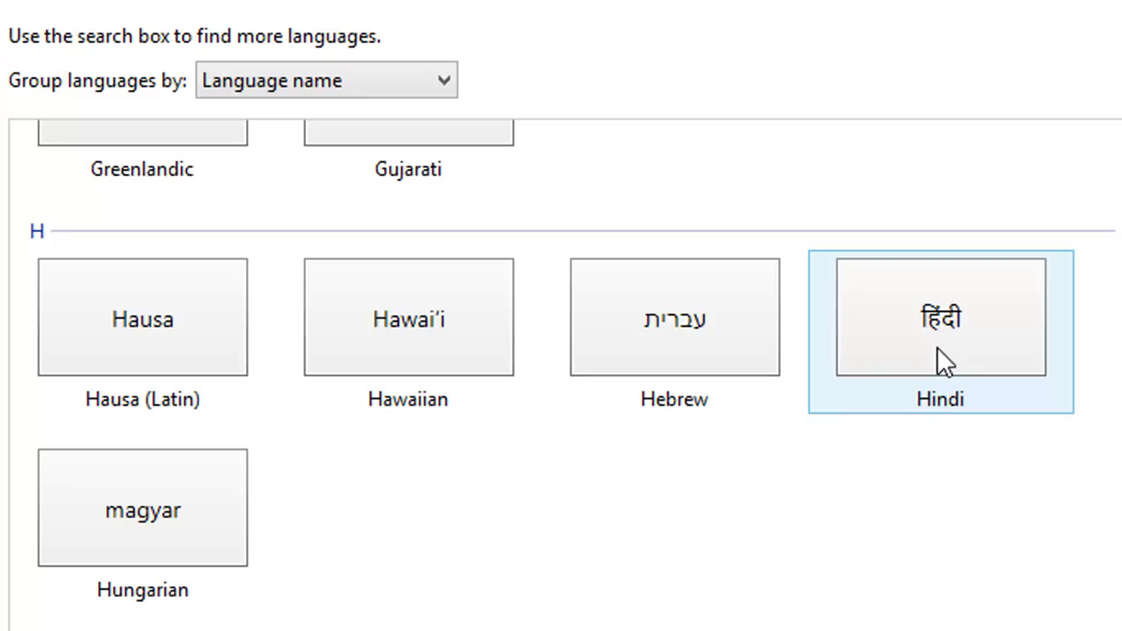
{"action": "left_click", "coordinate": [936, 347]}
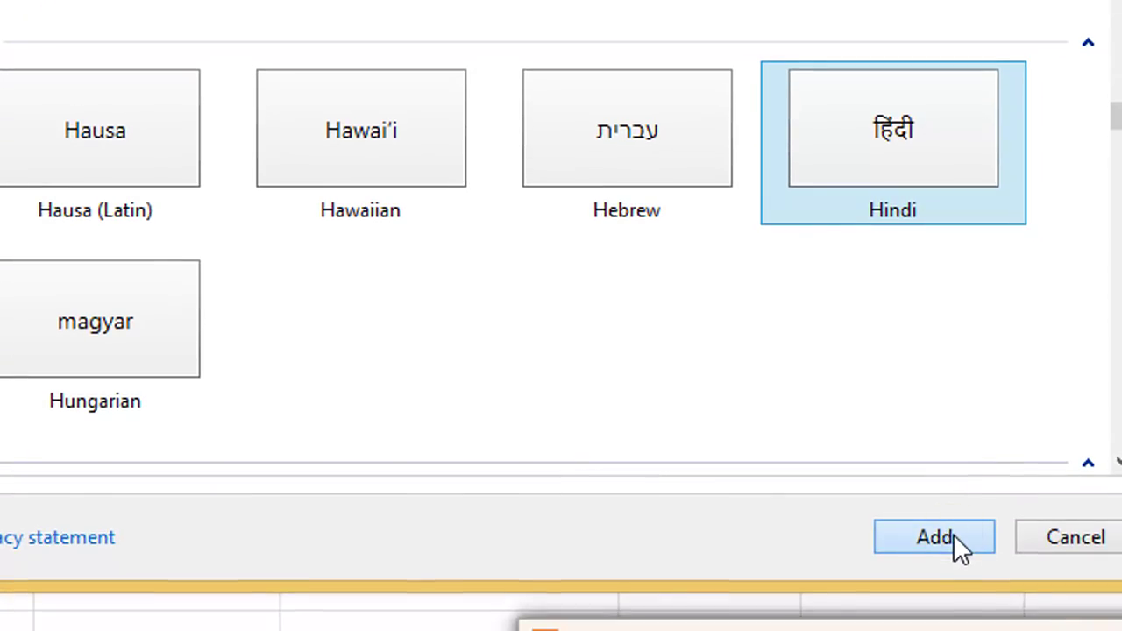
{"action": "left_click", "coordinate": [955, 536]}
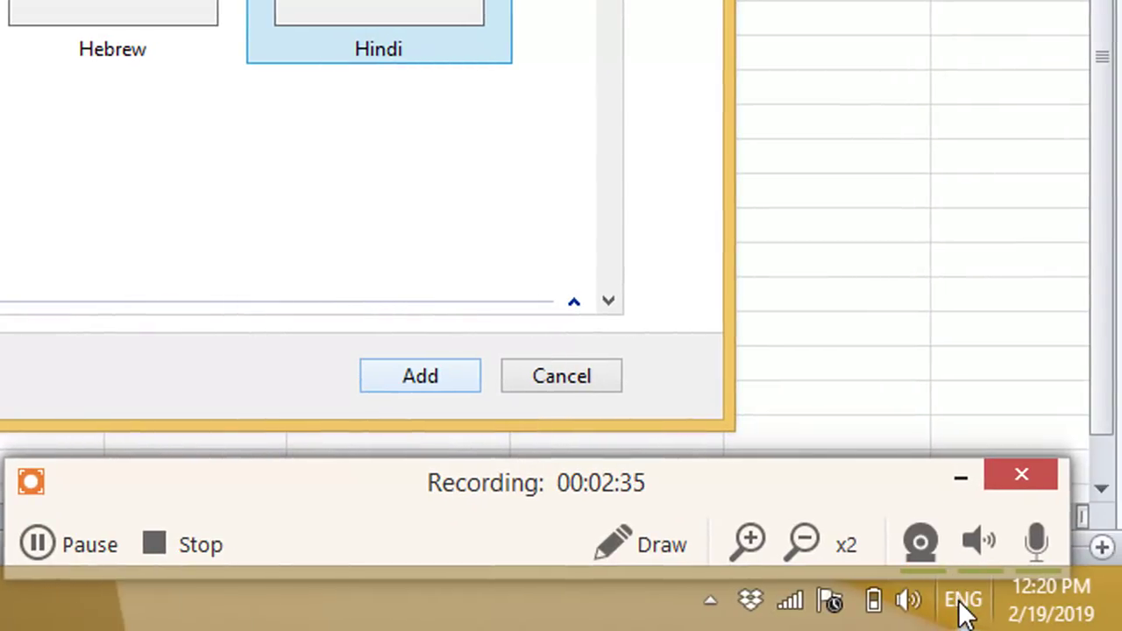
{"action": "left_click", "coordinate": [960, 601]}
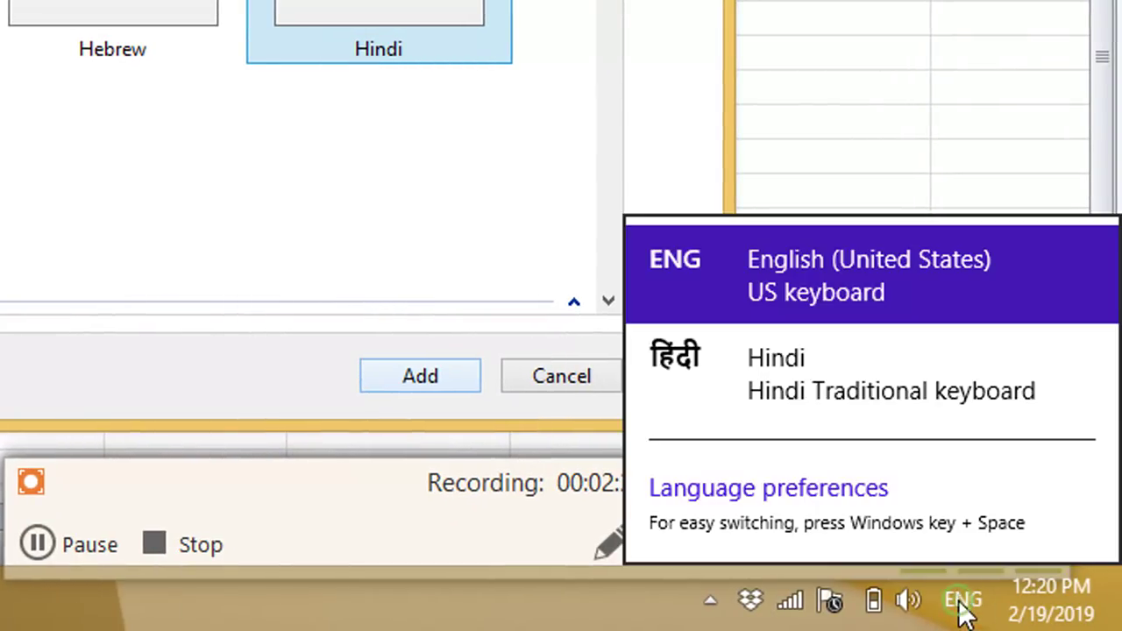
{"action": "left_click", "coordinate": [503, 162]}
{"action": "left_click", "coordinate": [680, 79]}
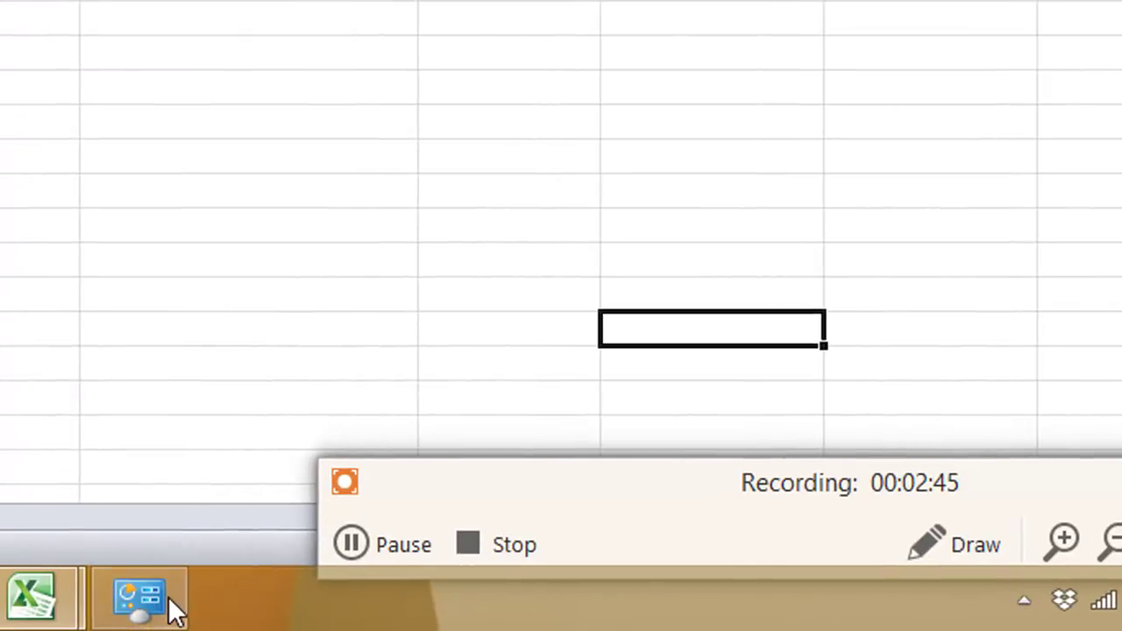
Step: Bring back Control Panel and open the Region settings
{"action": "left_click", "coordinate": [167, 594]}
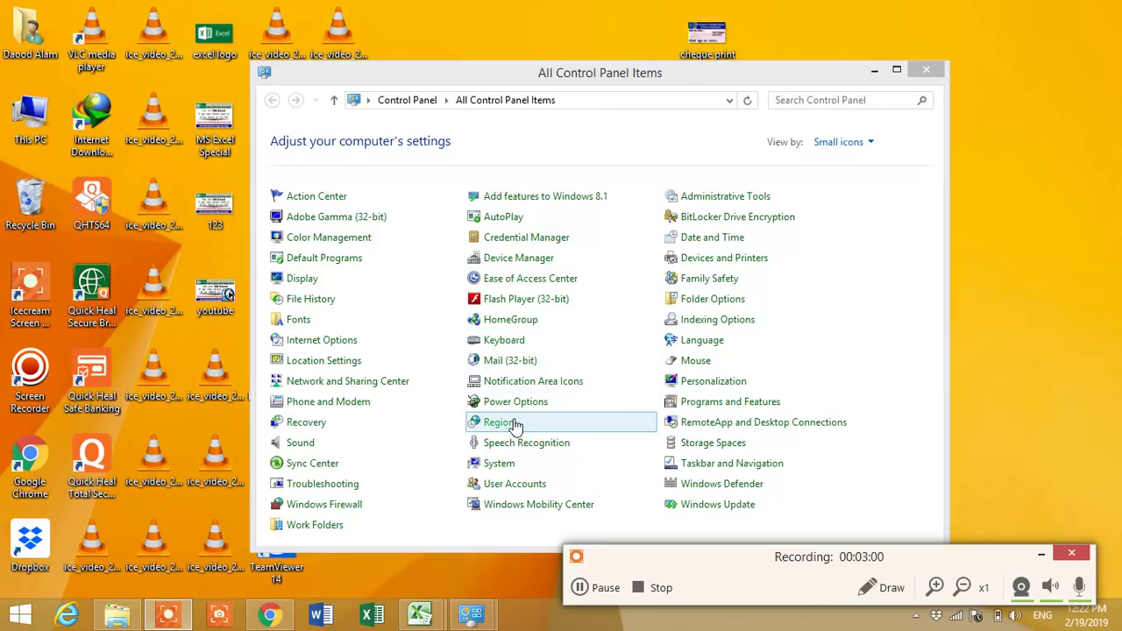
{"action": "left_click", "coordinate": [935, 586]}
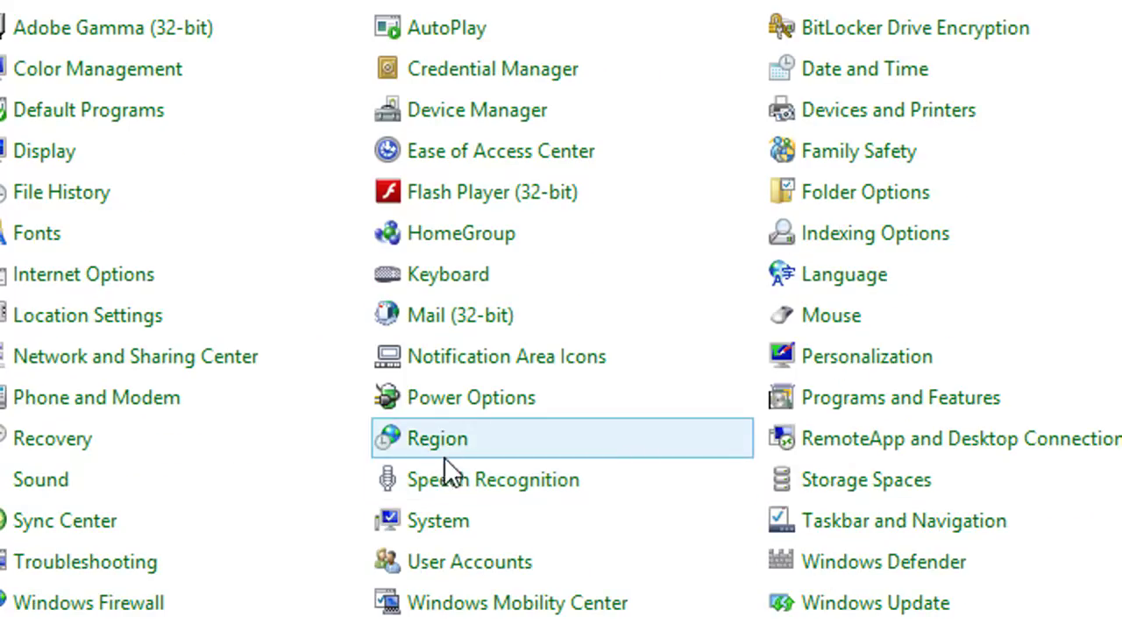
{"action": "left_click", "coordinate": [447, 456]}
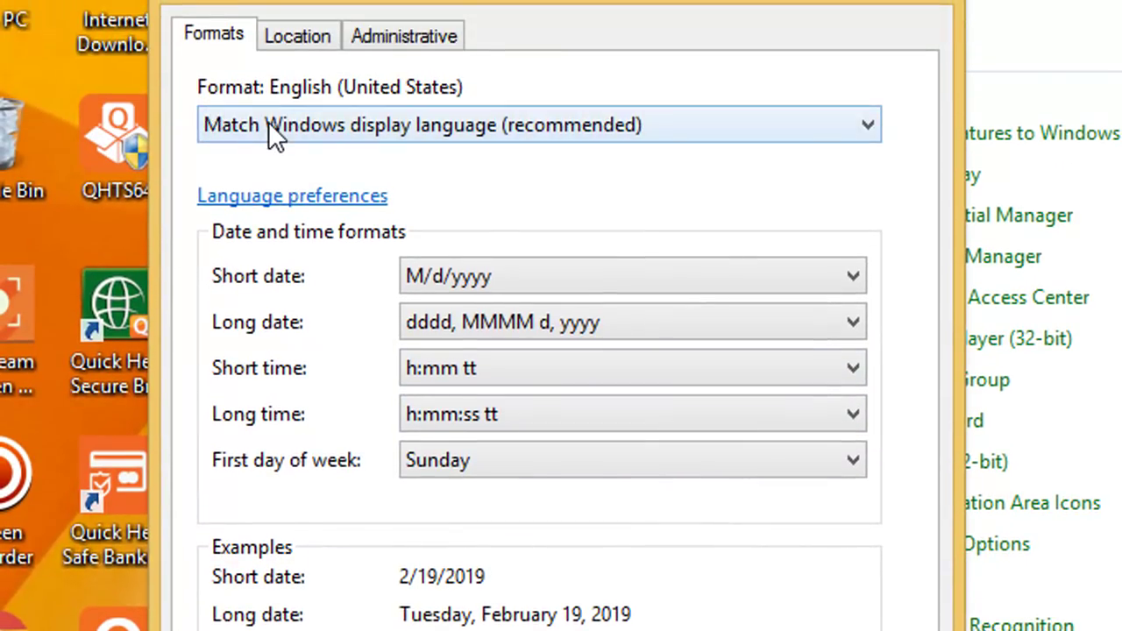
Step: Set the regional formats to Hindi (India), apply them, and close Control Panel
{"action": "left_click", "coordinate": [268, 123]}
{"action": "scroll", "coordinate": [307, 282], "scroll_direction": "down", "scroll_amount": 2}
{"action": "scroll", "coordinate": [311, 282], "scroll_direction": "down", "scroll_amount": 3}
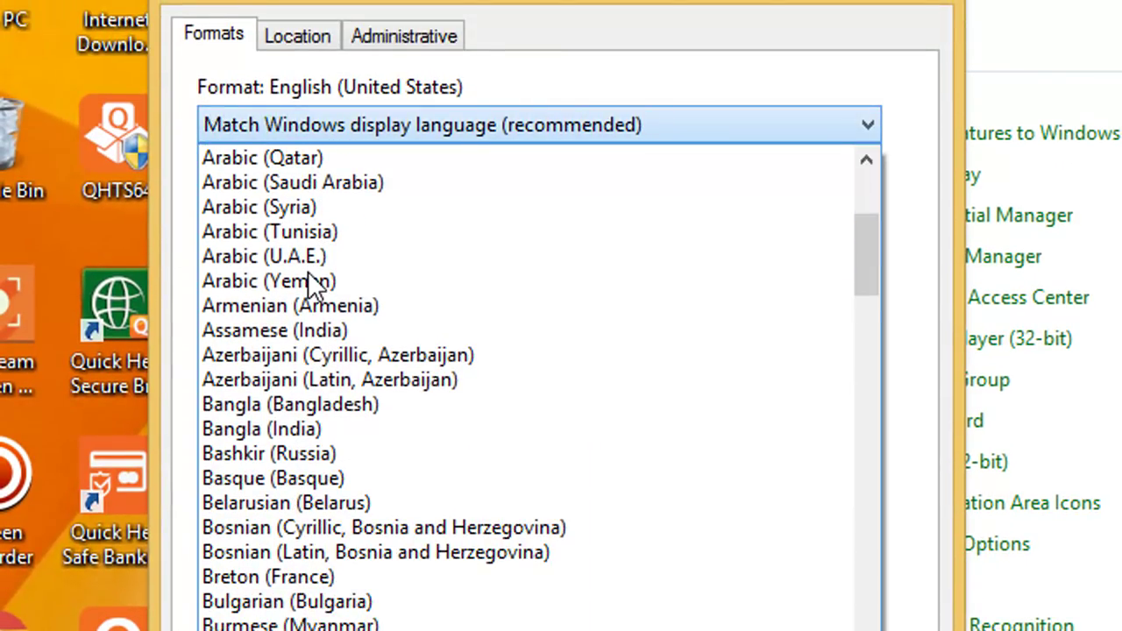
{"action": "scroll", "coordinate": [311, 282], "scroll_direction": "up", "scroll_amount": 3}
{"action": "scroll", "coordinate": [337, 184], "scroll_direction": "up", "scroll_amount": 1}
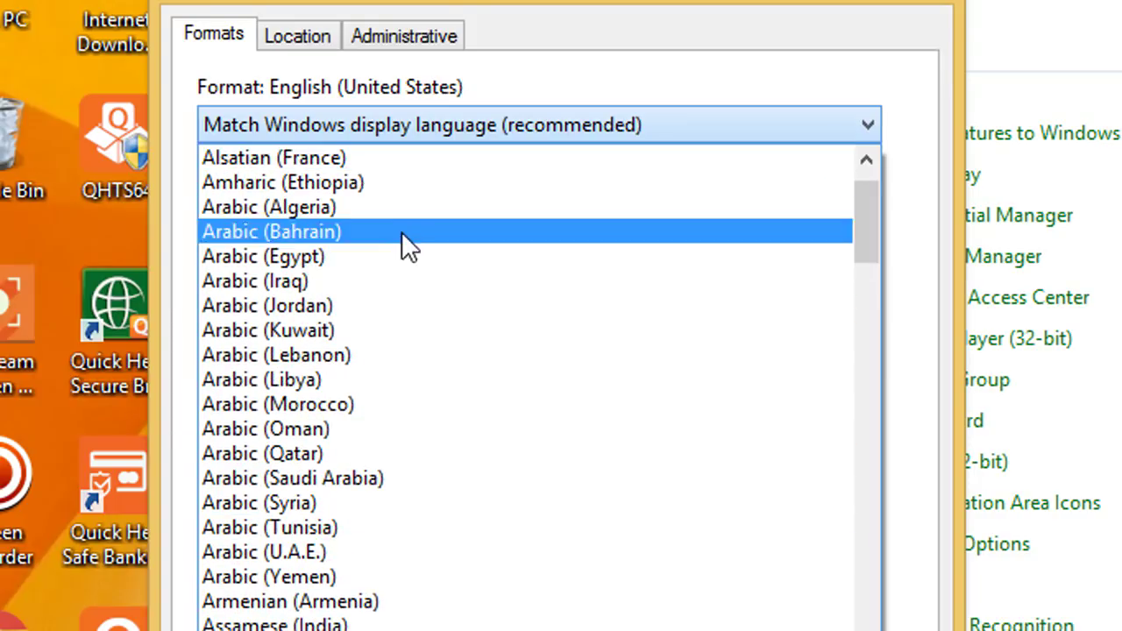
{"action": "scroll", "coordinate": [401, 258], "scroll_direction": "down", "scroll_amount": 5}
{"action": "scroll", "coordinate": [413, 333], "scroll_direction": "down", "scroll_amount": 2}
{"action": "scroll", "coordinate": [421, 390], "scroll_direction": "down", "scroll_amount": 4}
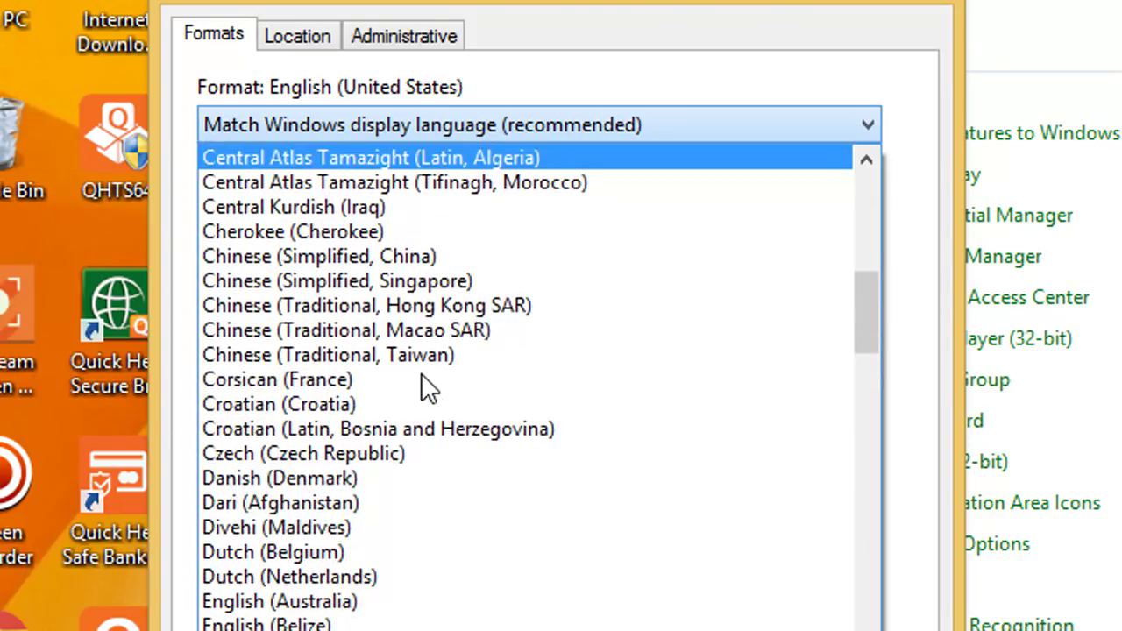
{"action": "scroll", "coordinate": [420, 390], "scroll_direction": "down", "scroll_amount": 4}
{"action": "scroll", "coordinate": [412, 421], "scroll_direction": "down", "scroll_amount": 2}
{"action": "scroll", "coordinate": [400, 432], "scroll_direction": "down", "scroll_amount": 3}
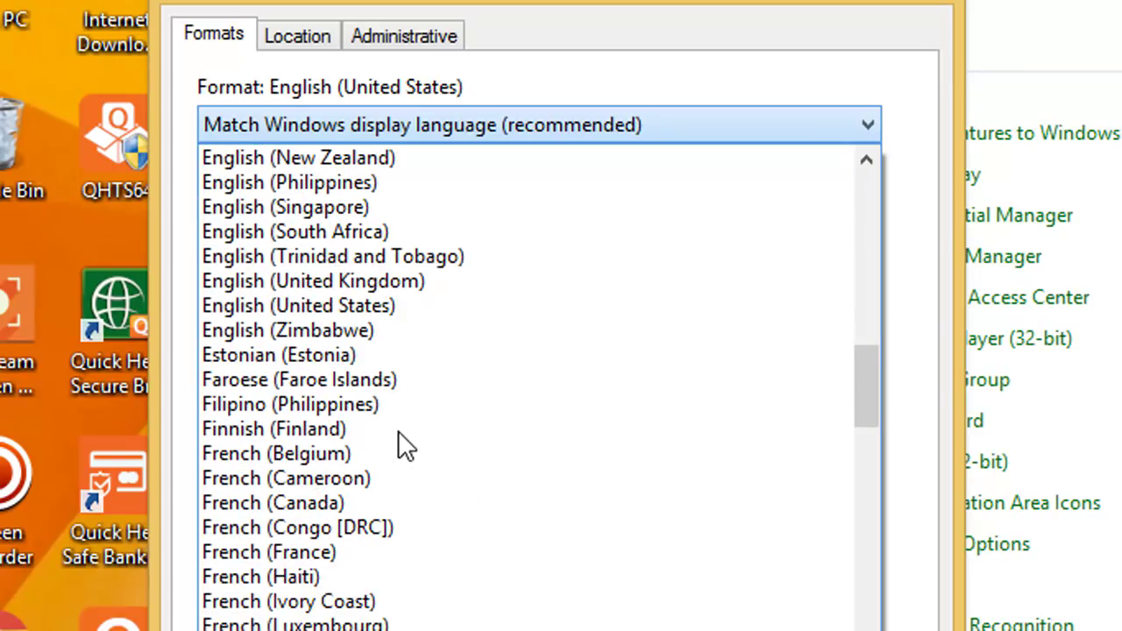
{"action": "scroll", "coordinate": [400, 432], "scroll_direction": "down", "scroll_amount": 6}
{"action": "scroll", "coordinate": [400, 432], "scroll_direction": "down", "scroll_amount": 4}
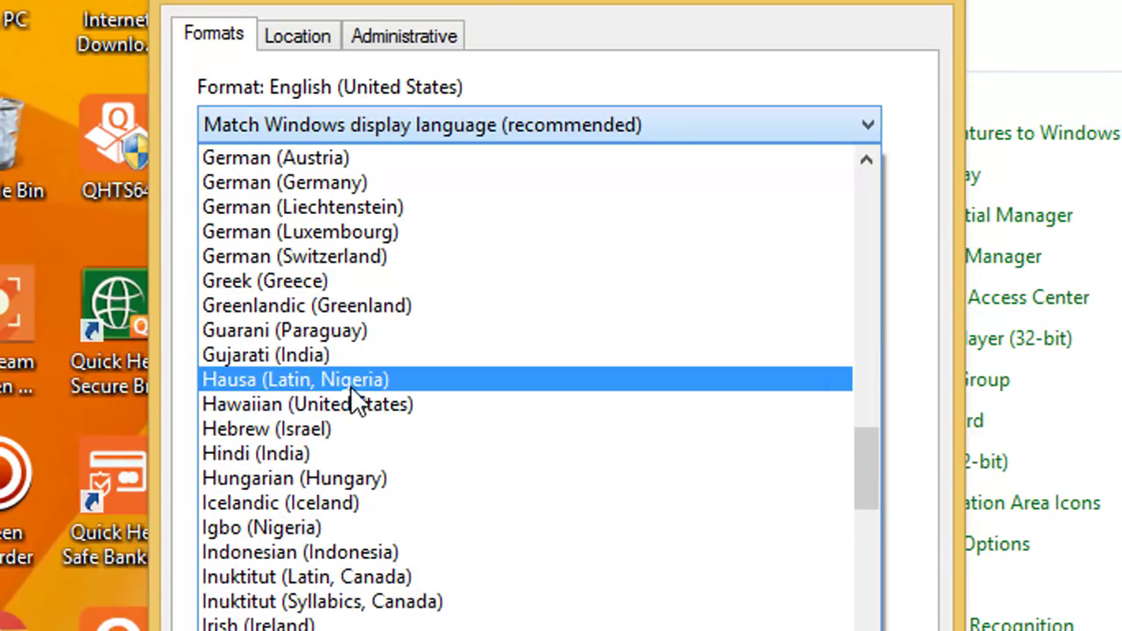
{"action": "left_click", "coordinate": [322, 453]}
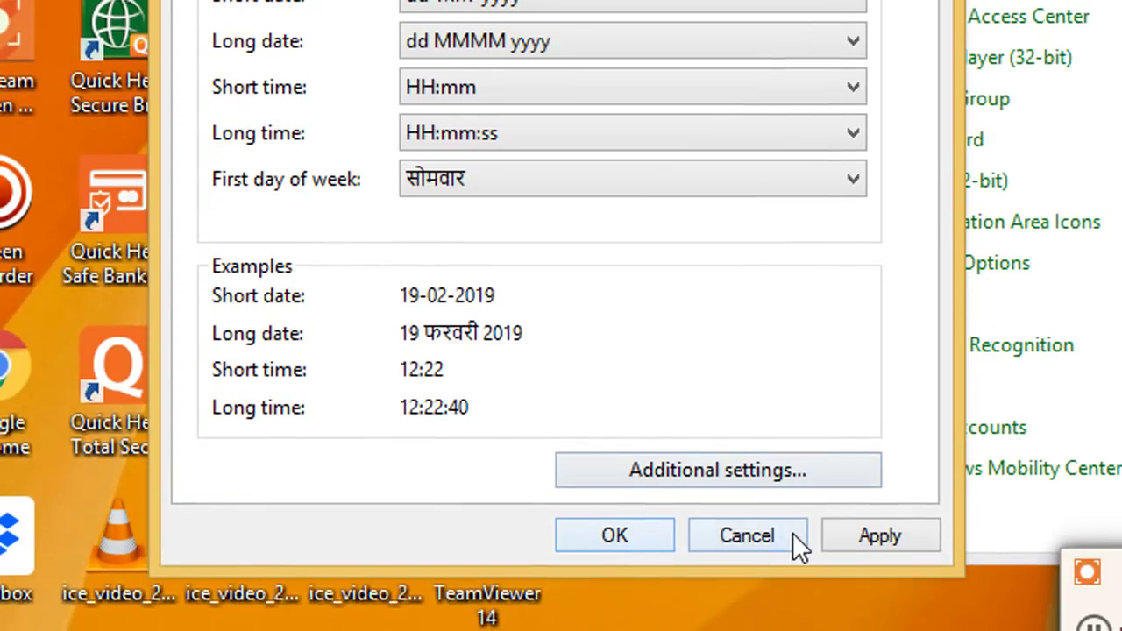
{"action": "left_click", "coordinate": [855, 533]}
{"action": "left_click", "coordinate": [662, 528]}
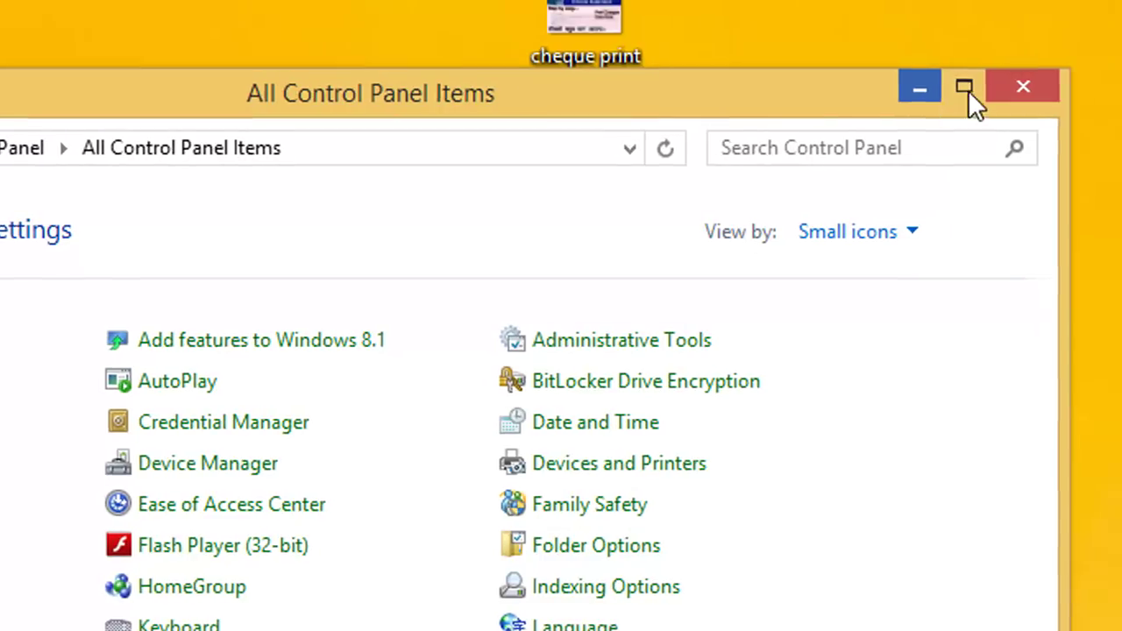
{"action": "left_click", "coordinate": [1106, 16]}
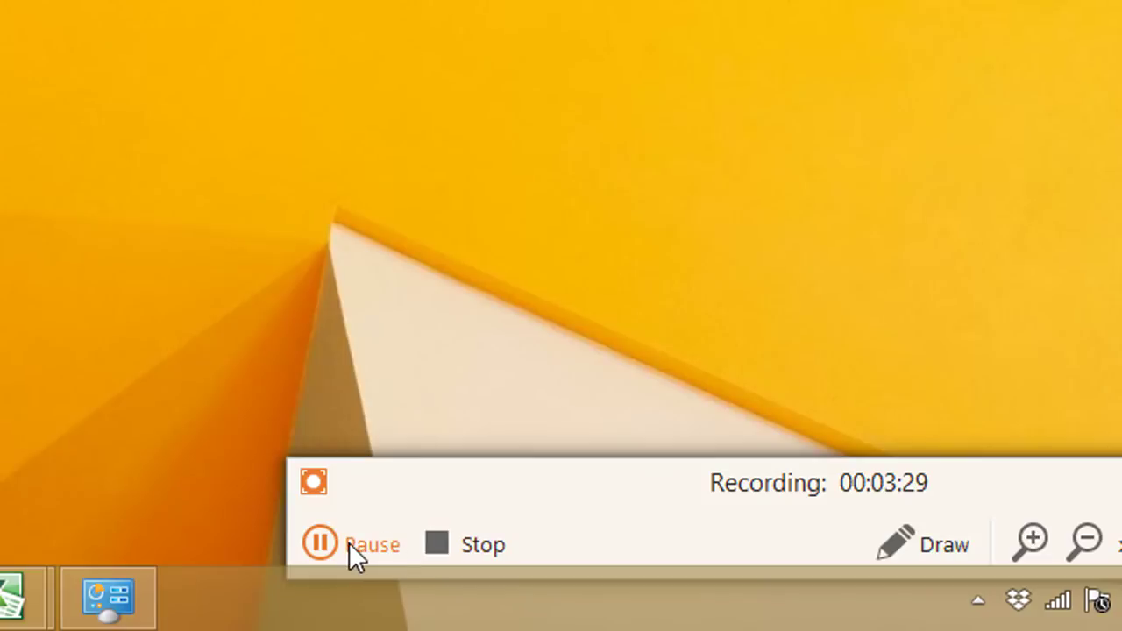
Step: Launch the UserForm and check its pre-filled serial number 2 and date 19-फरवरी-2019
{"action": "left_click", "coordinate": [348, 543]}
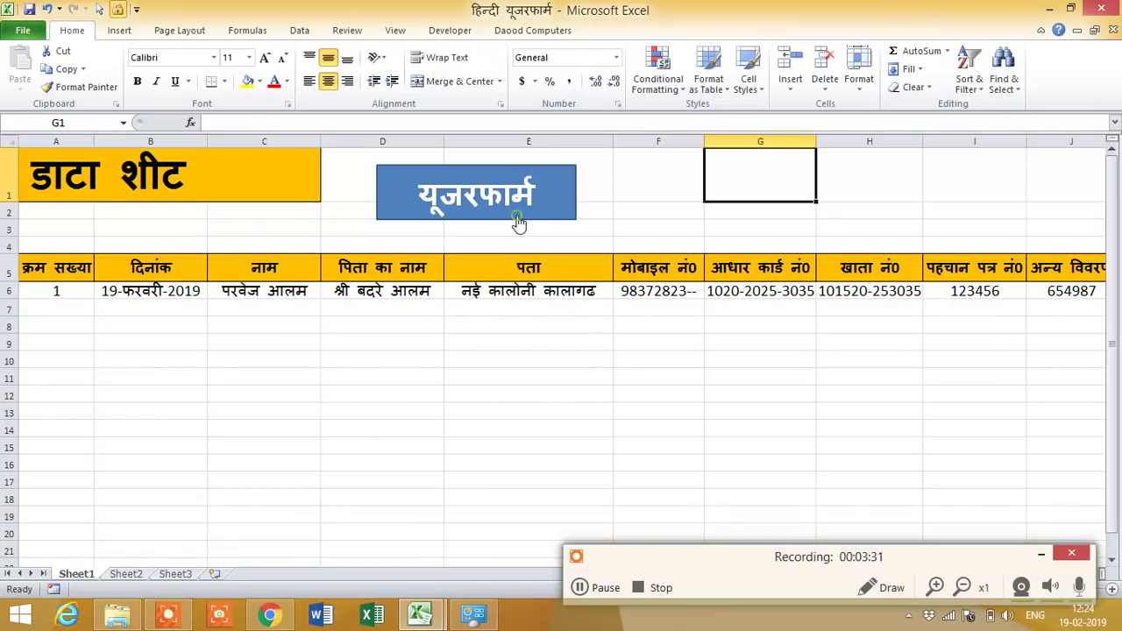
{"action": "left_click", "coordinate": [517, 219]}
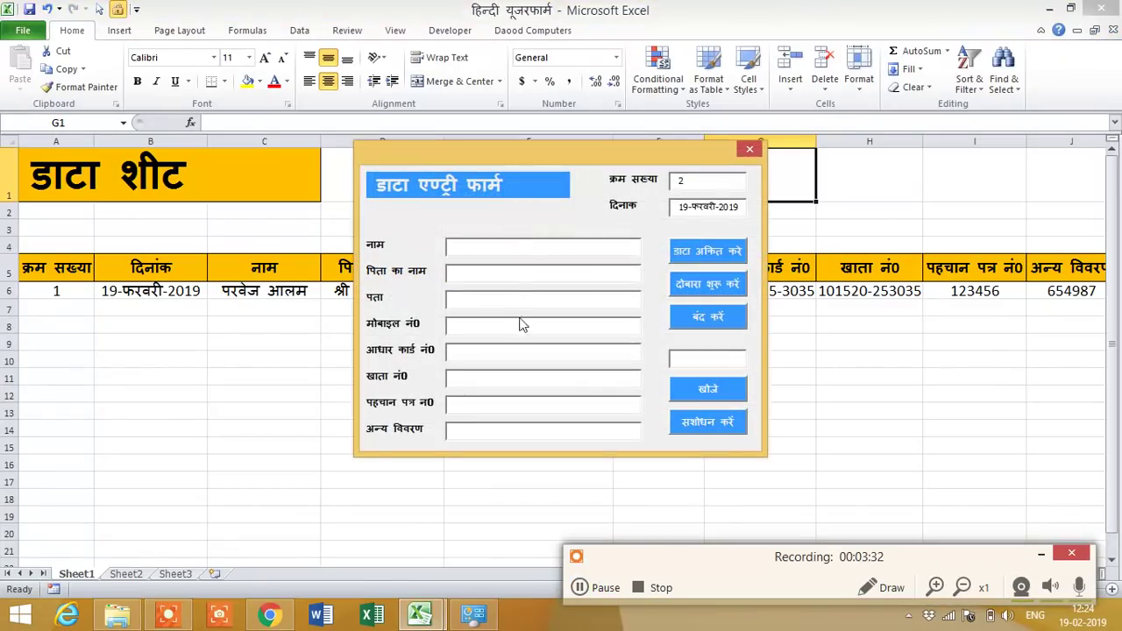
{"action": "left_click", "coordinate": [483, 243]}
{"action": "left_click_drag", "start_coordinate": [680, 207], "coordinate": [739, 207]}
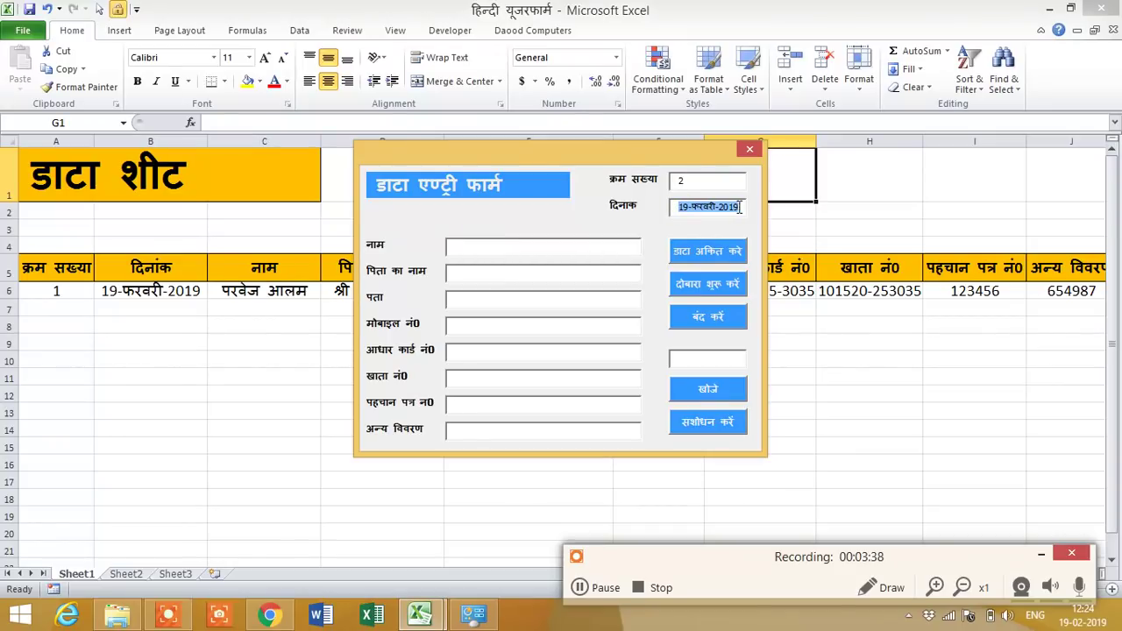
{"action": "left_click", "coordinate": [682, 179]}
Step: Return to the नाम field and switch the keyboard input language to Hindi
{"action": "left_click", "coordinate": [553, 248]}
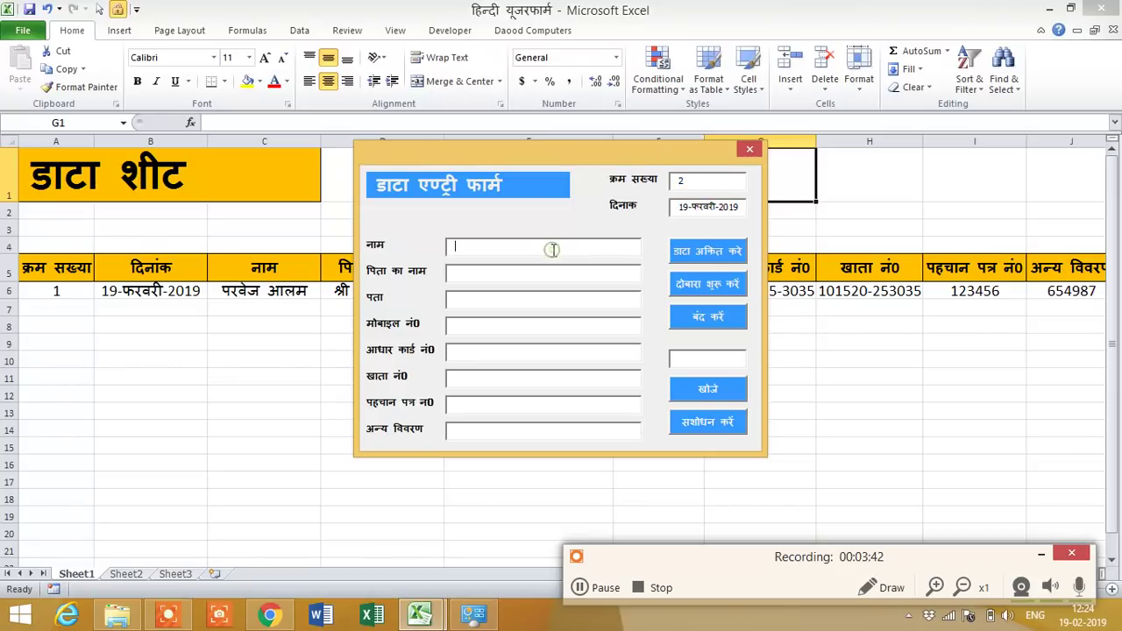
{"action": "left_click", "coordinate": [1035, 619]}
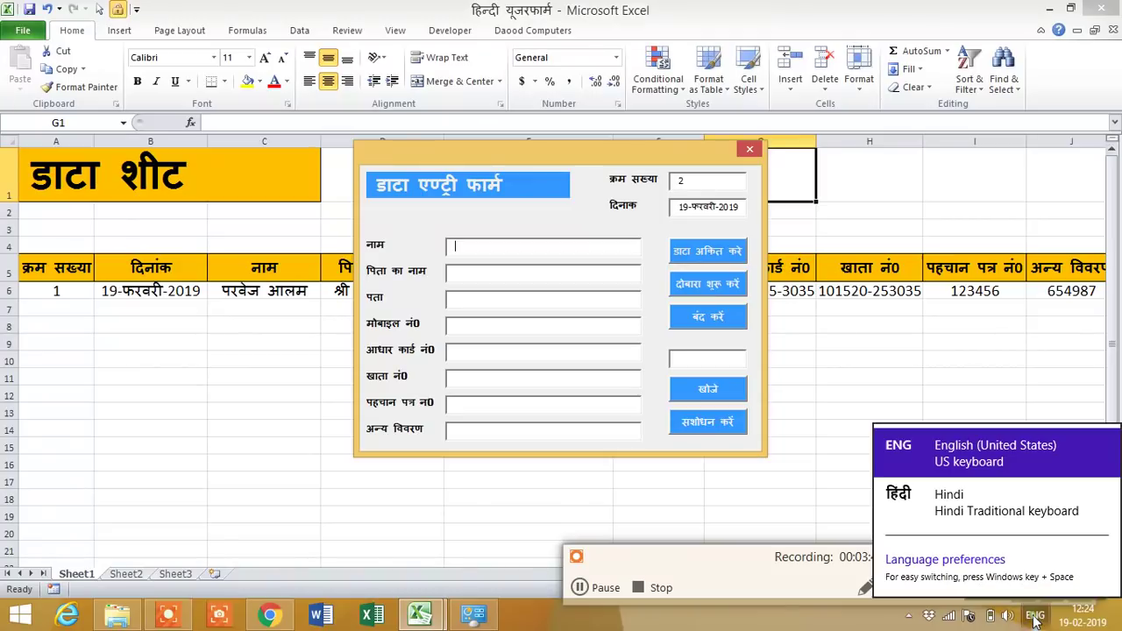
{"action": "left_click", "coordinate": [993, 510]}
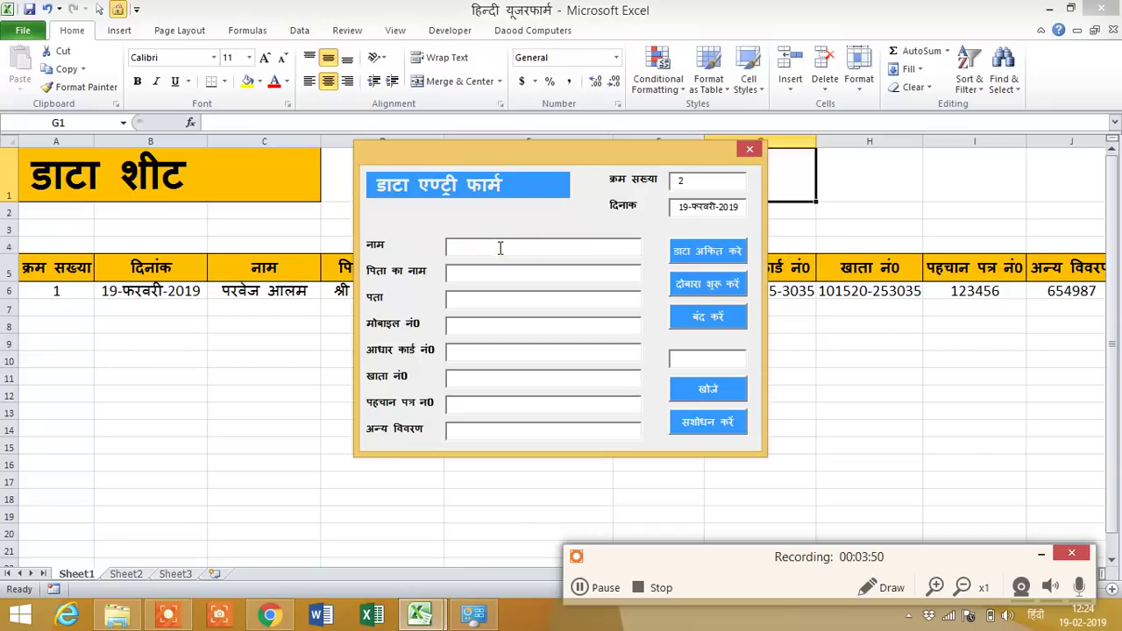
Step: Enter the second person's name, father's name, address, numbers and ID card number in Hindi
{"action": "type", "text": "ज"}
{"action": "key", "text": "BackSpace"}
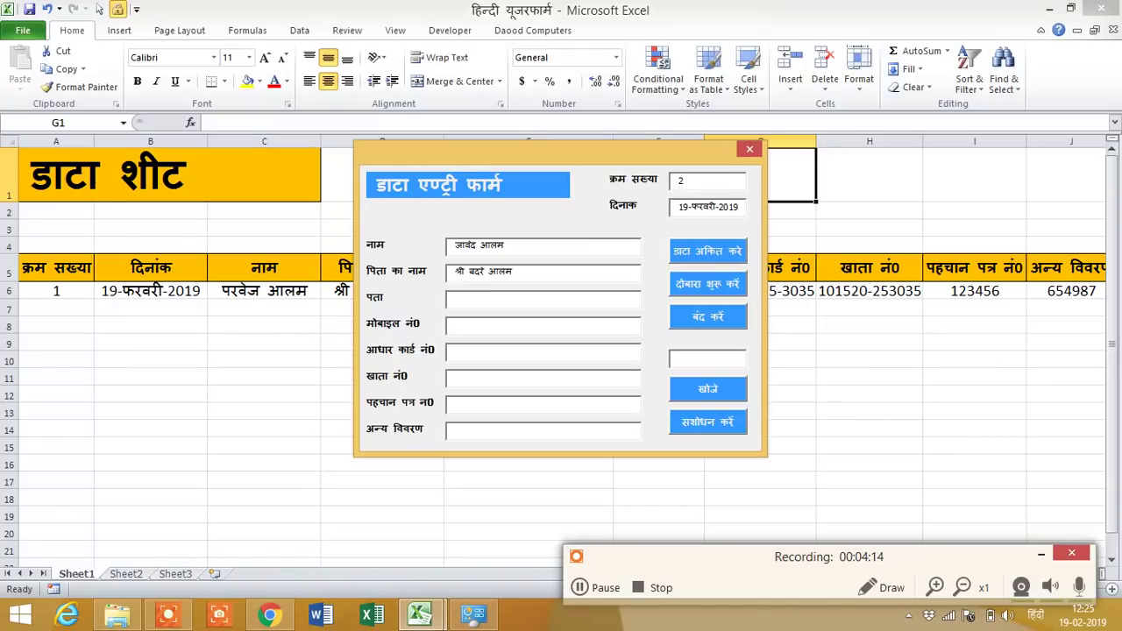
{"action": "type", "text": "पु"}
{"action": "type", "text": "राना "}
{"action": "type", "text": "का"}
{"action": "type", "text": "ग"}
{"action": "type", "text": "7830"}
{"action": "type", "text": "13"}
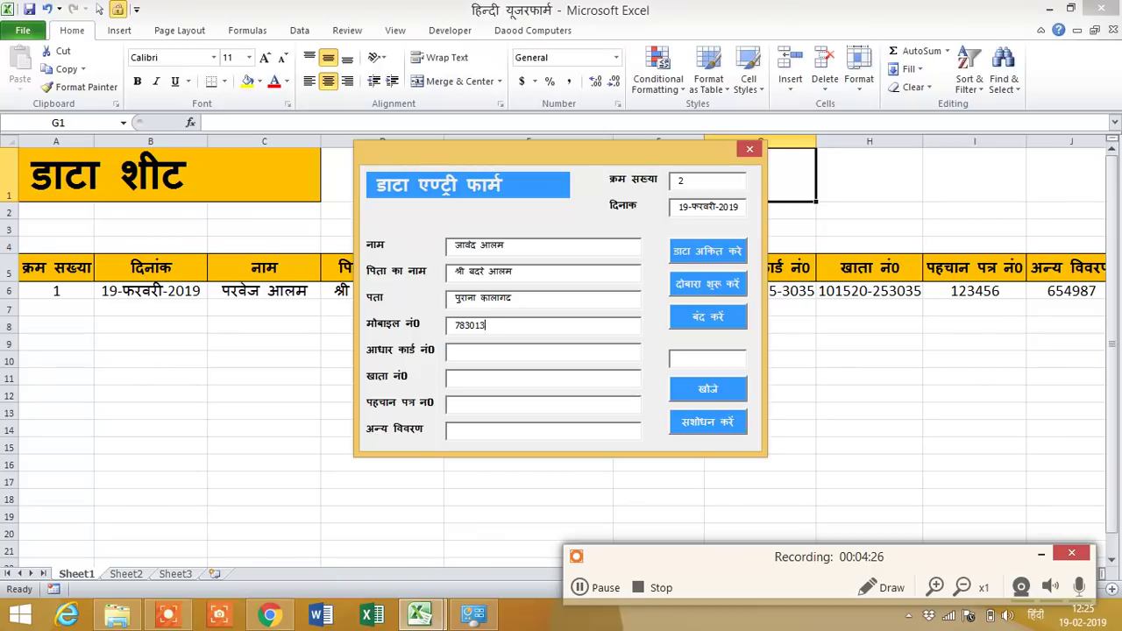
{"action": "type", "text": "49"}
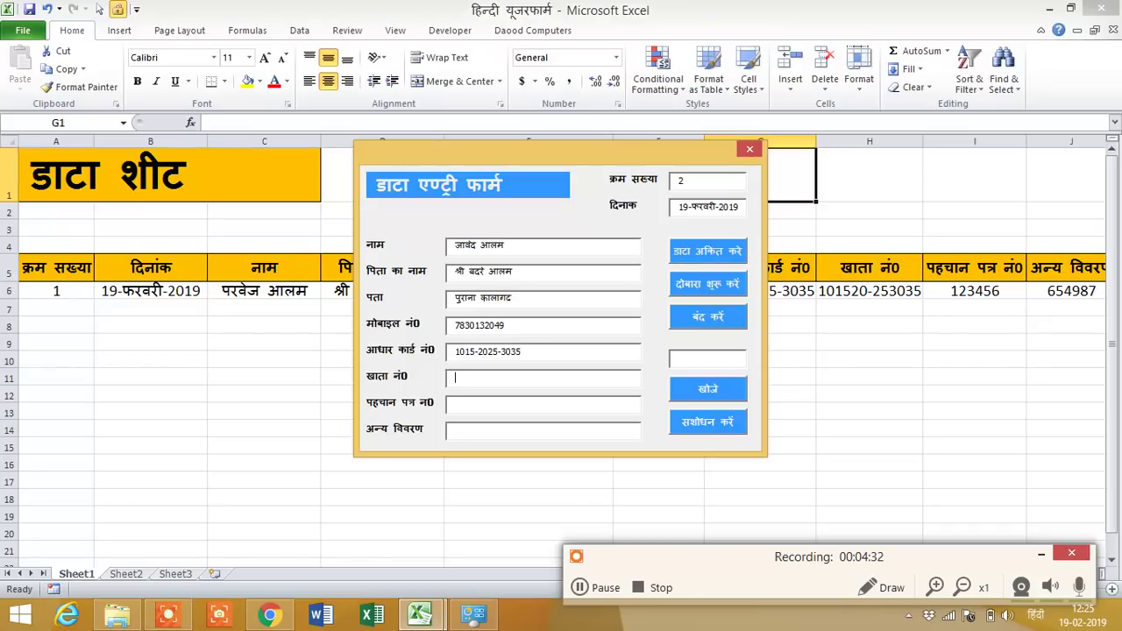
{"action": "left_click", "coordinate": [708, 283]}
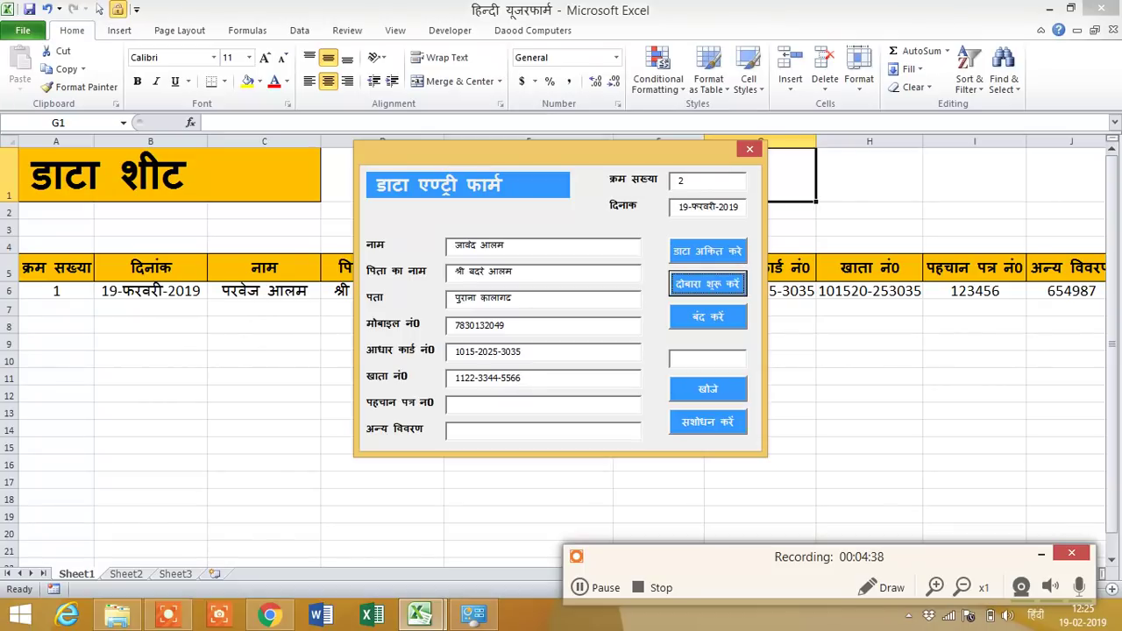
{"action": "key", "text": "Tab"}
{"action": "key", "text": "Tab"}
{"action": "key", "text": "Tab"}
{"action": "key", "text": "Tab"}
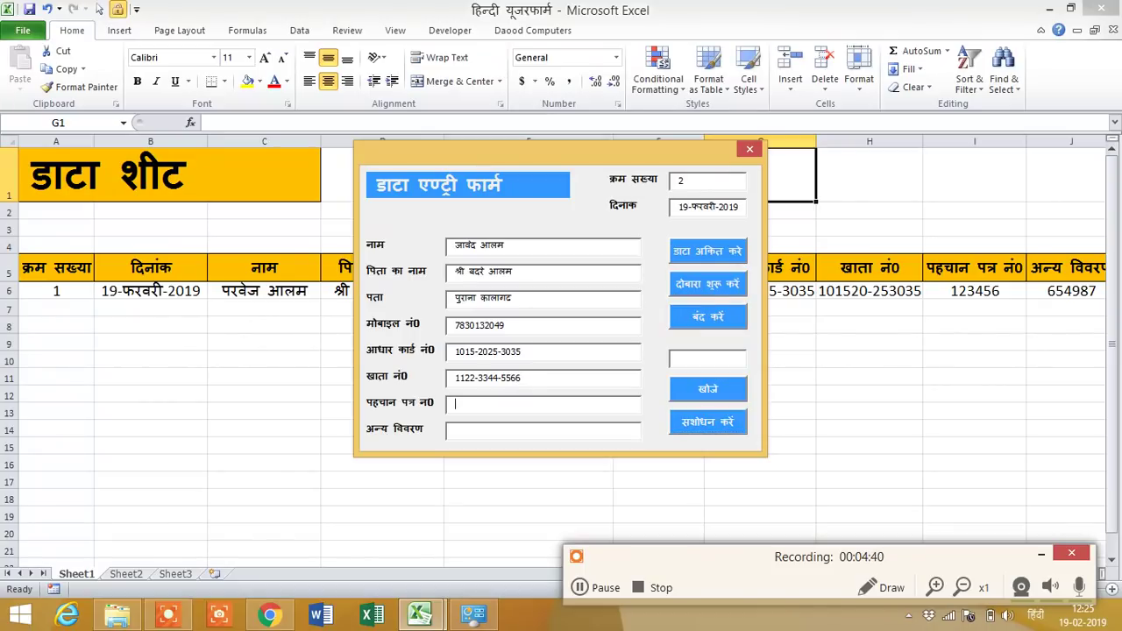
{"action": "type", "text": "123-"}
{"action": "type", "text": "456"}
{"action": "type", "text": "क"}
{"action": "type", "text": "छ"}
{"action": "type", "text": "छ"}
{"action": "type", "text": "छ"}
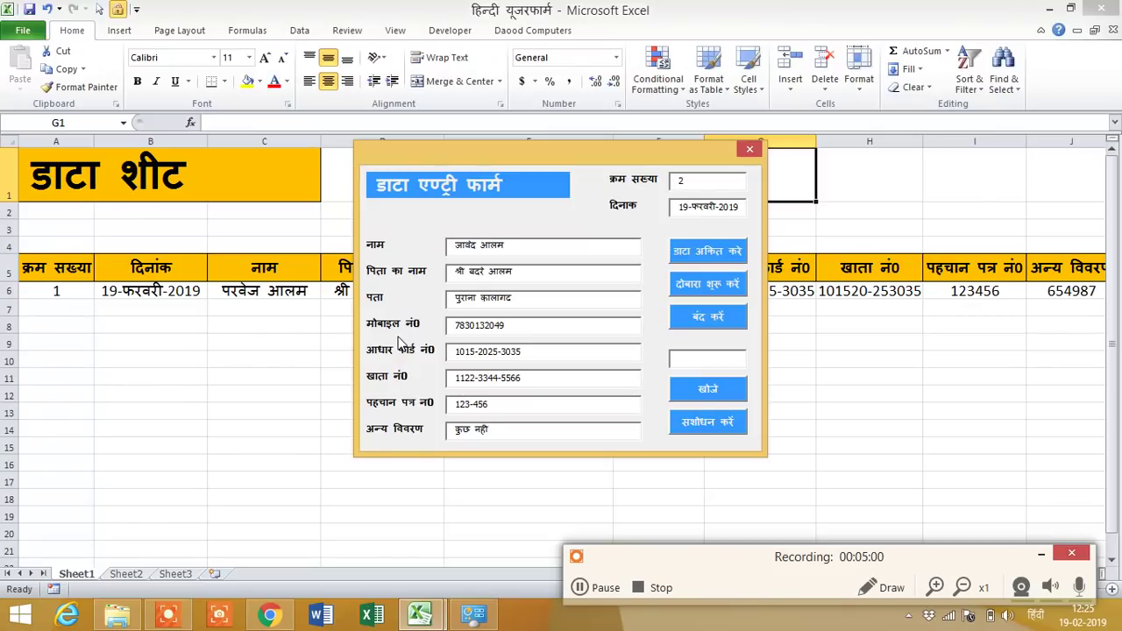
Step: Save the entry as a new row, acknowledge the confirmation, and close the form
{"action": "left_click", "coordinate": [699, 254]}
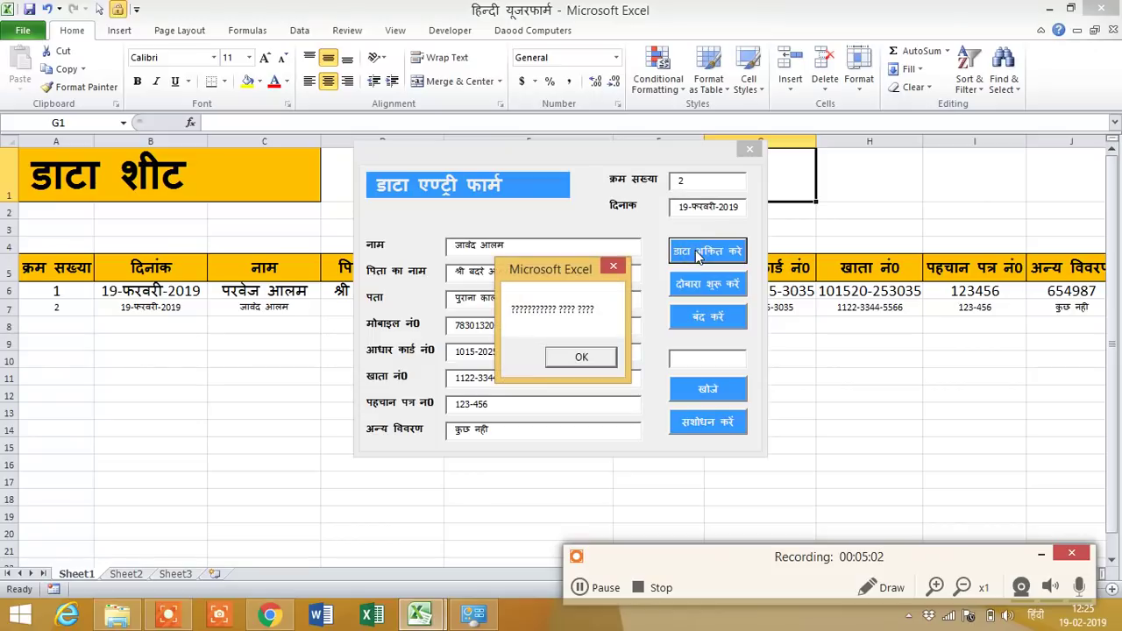
{"action": "left_click", "coordinate": [597, 355]}
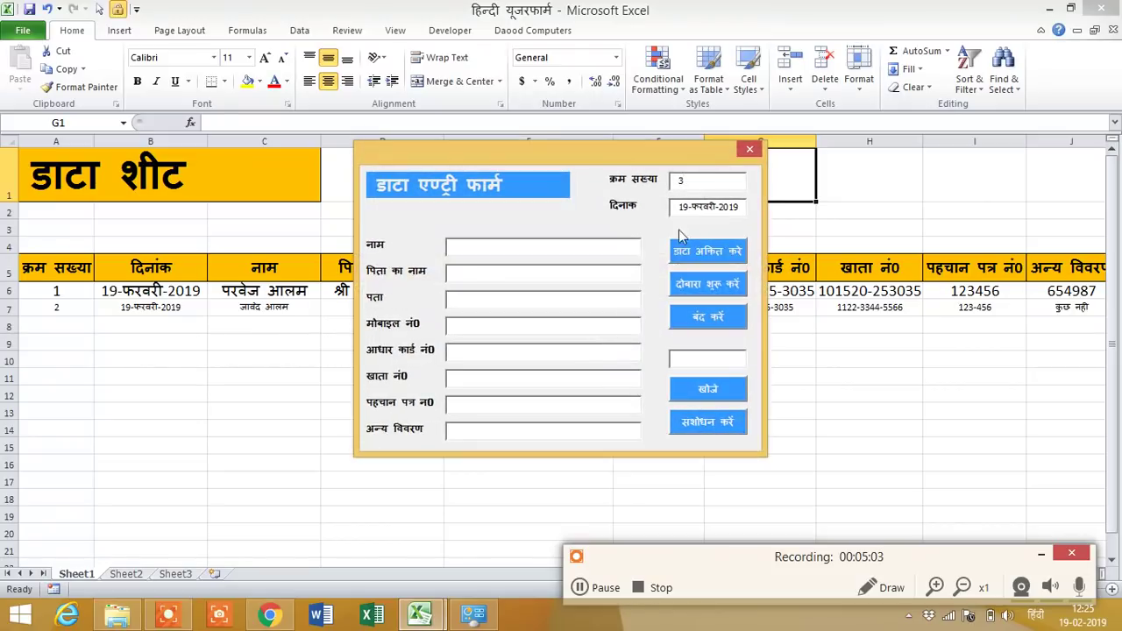
{"action": "left_click", "coordinate": [749, 149]}
{"action": "left_click", "coordinate": [473, 358]}
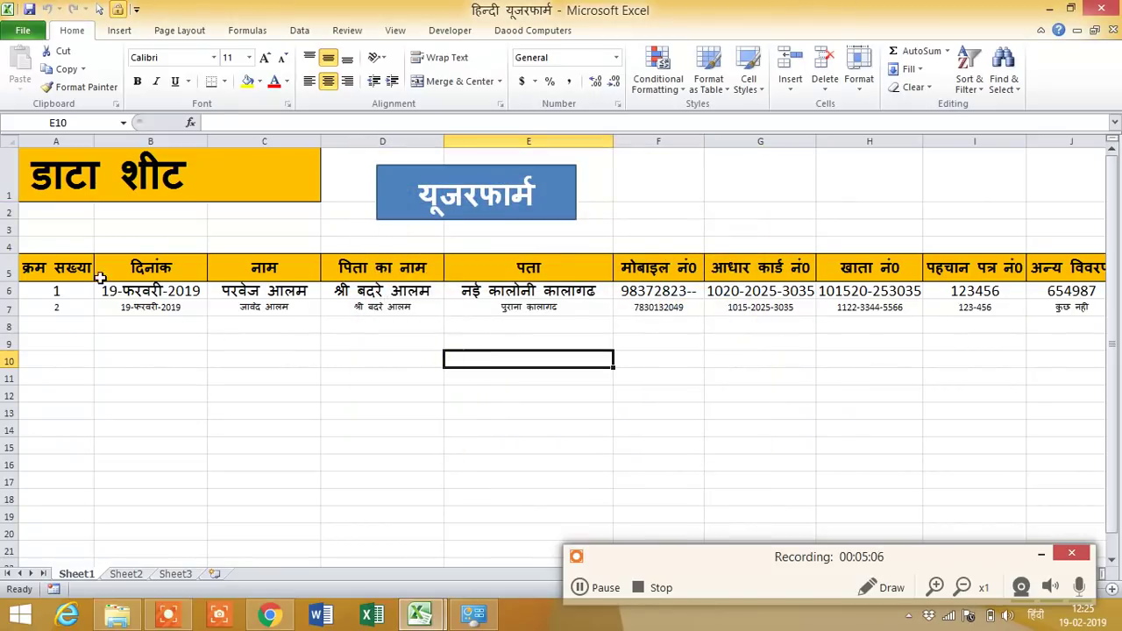
Step: Set row 7 to font size 18 and review its saved values in A7 through I7
{"action": "left_click", "coordinate": [41, 305]}
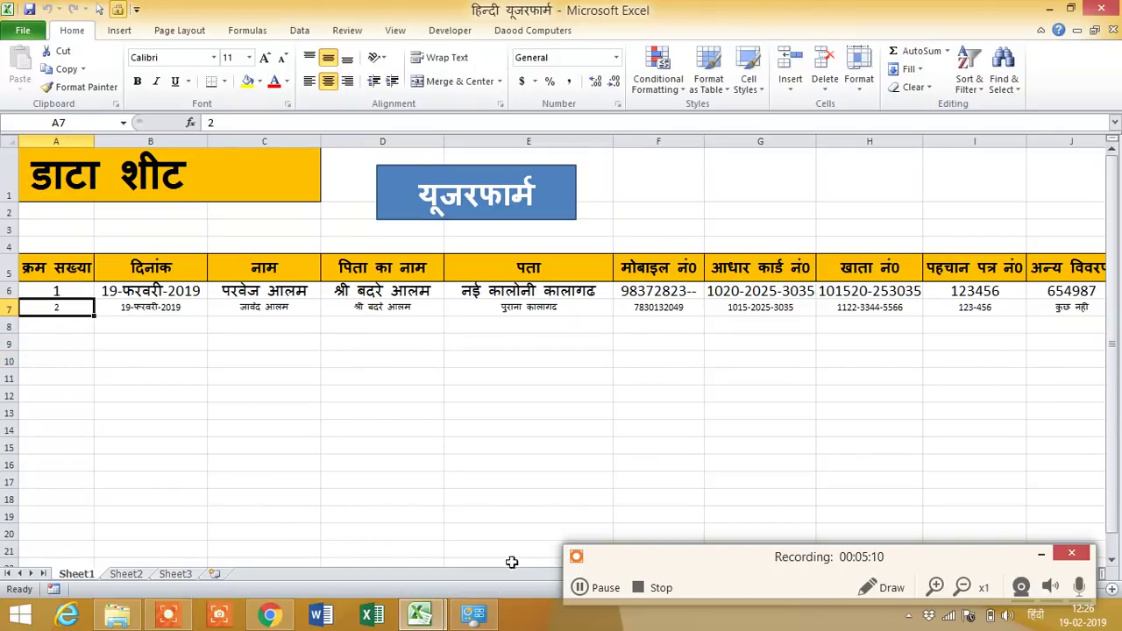
{"action": "left_click", "coordinate": [580, 588]}
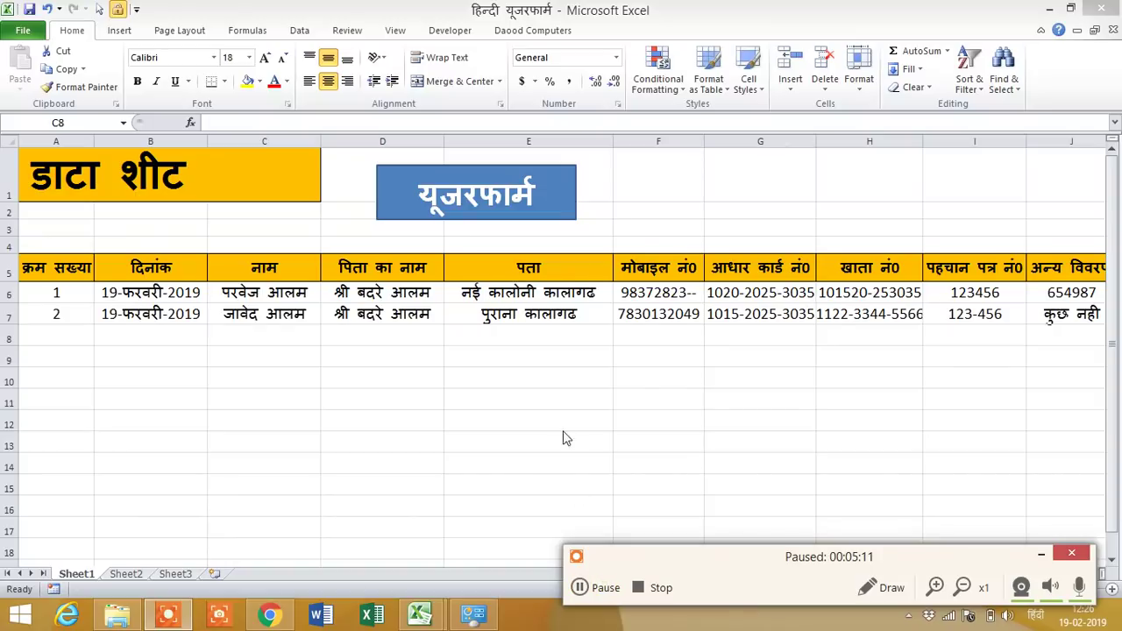
{"action": "left_click", "coordinate": [75, 313]}
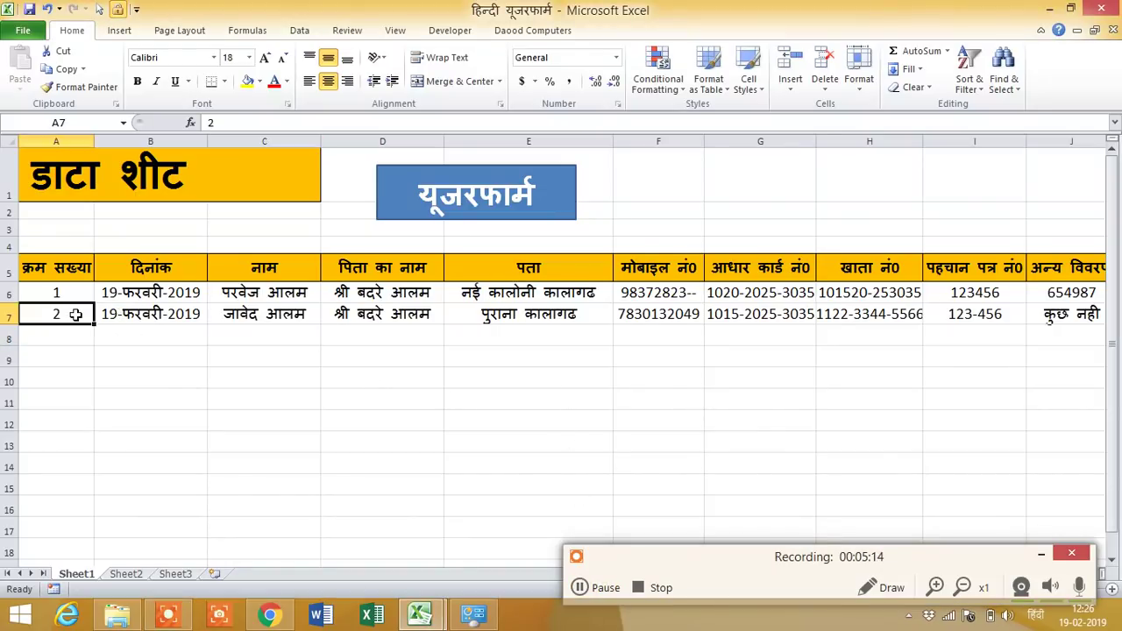
{"action": "left_click", "coordinate": [131, 312]}
{"action": "left_click", "coordinate": [257, 319]}
{"action": "left_click", "coordinate": [380, 317]}
{"action": "left_click", "coordinate": [502, 316]}
{"action": "left_click", "coordinate": [659, 315]}
{"action": "left_click", "coordinate": [743, 319]}
{"action": "left_click", "coordinate": [863, 315]}
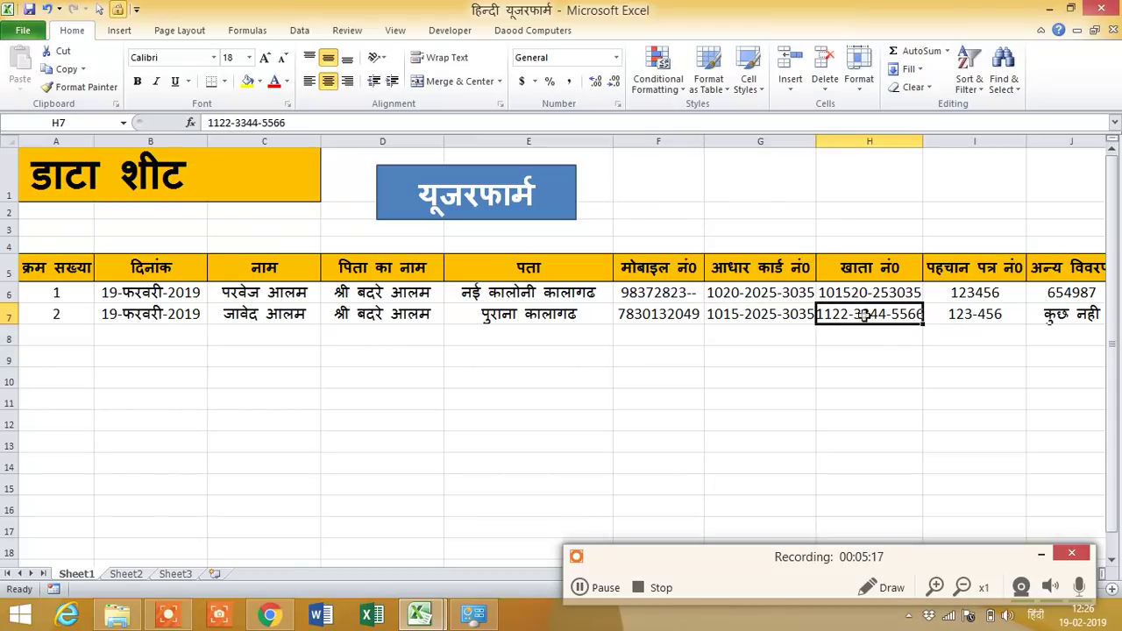
{"action": "left_click", "coordinate": [951, 315]}
Step: Widen column H to fit the account number and show the Developer tab
{"action": "left_click_drag", "start_coordinate": [922, 139], "coordinate": [942, 140]}
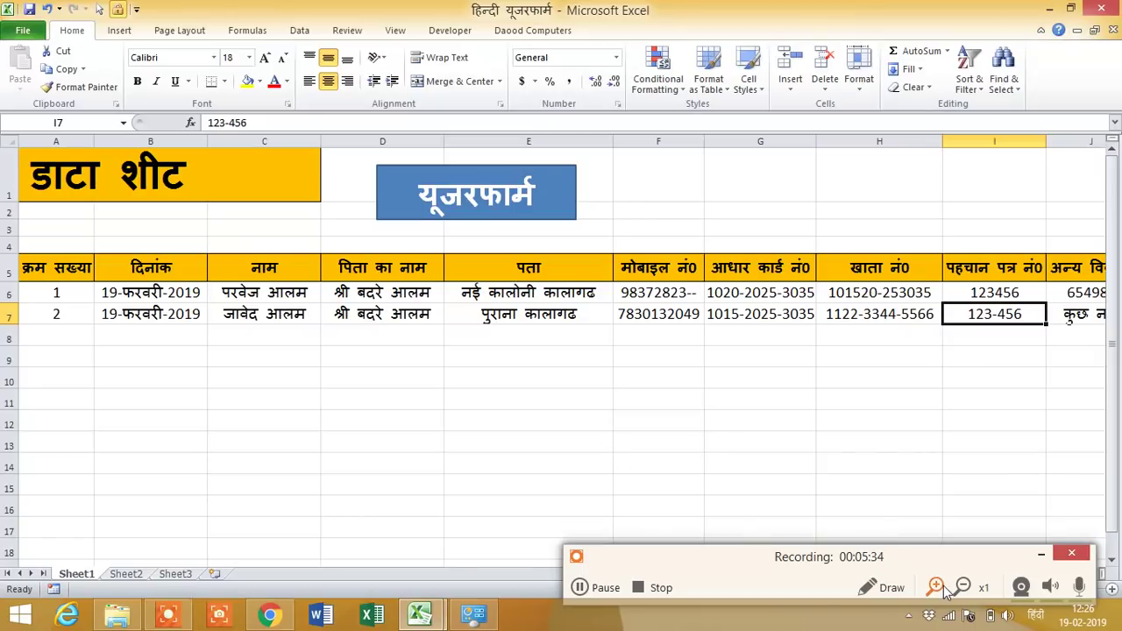
{"action": "left_click", "coordinate": [936, 587]}
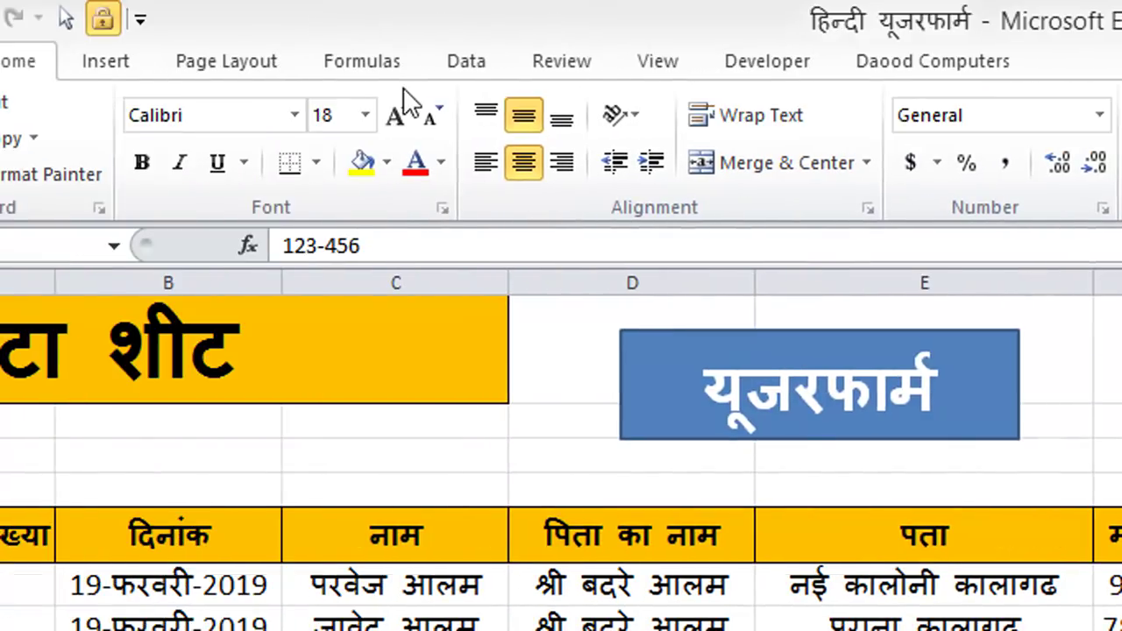
{"action": "left_click", "coordinate": [761, 66]}
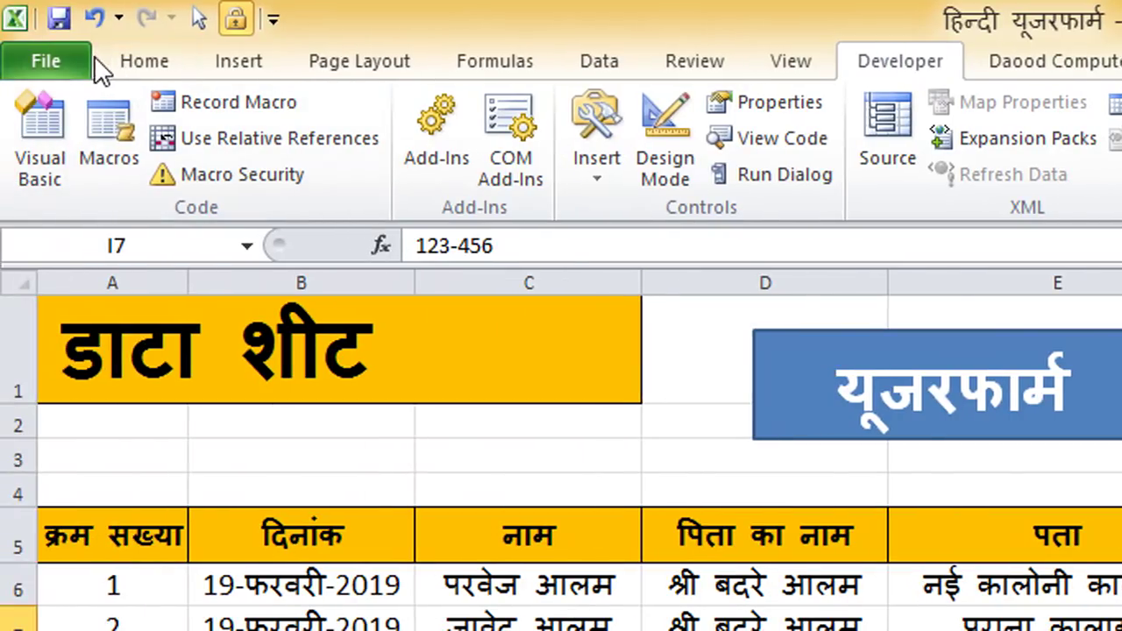
{"action": "left_click", "coordinate": [61, 64]}
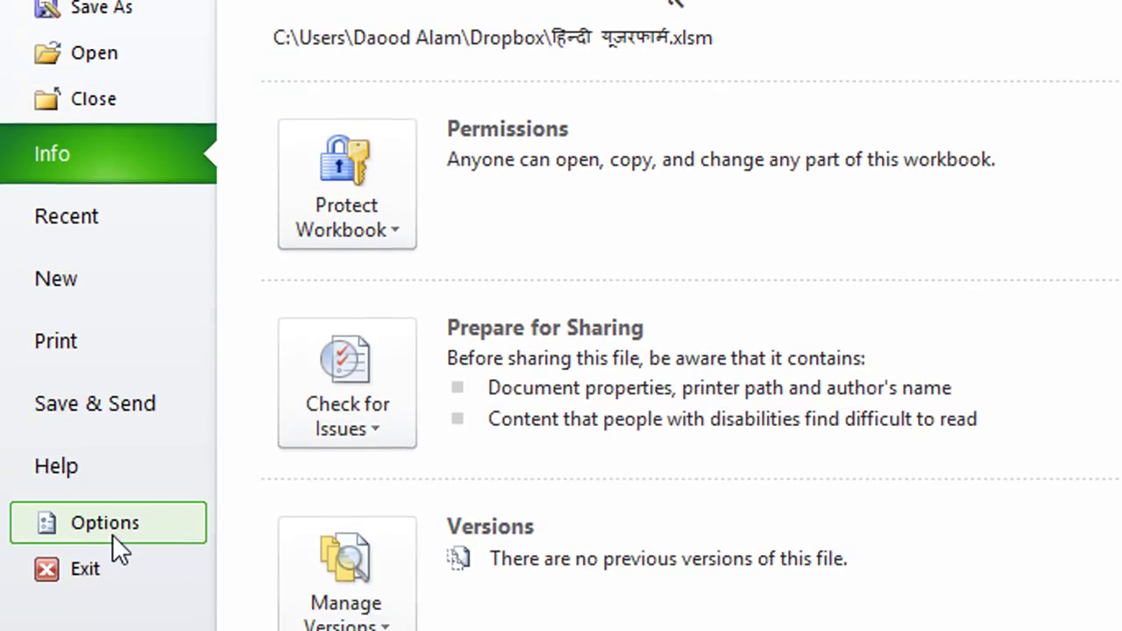
{"action": "left_click", "coordinate": [113, 533]}
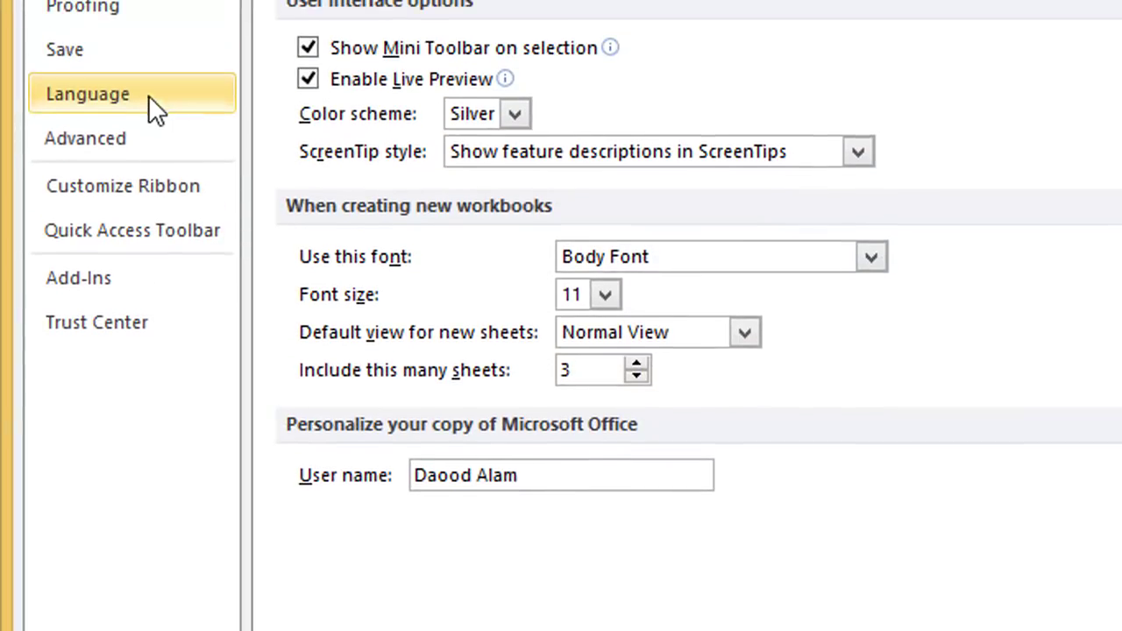
{"action": "left_click", "coordinate": [135, 192]}
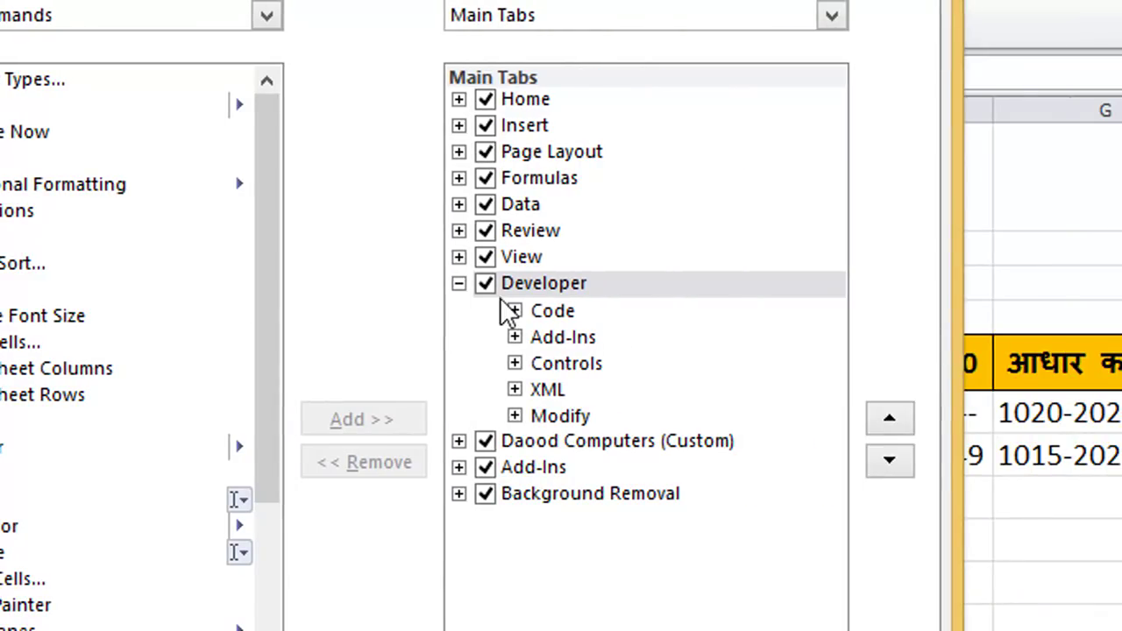
{"action": "left_click", "coordinate": [498, 292]}
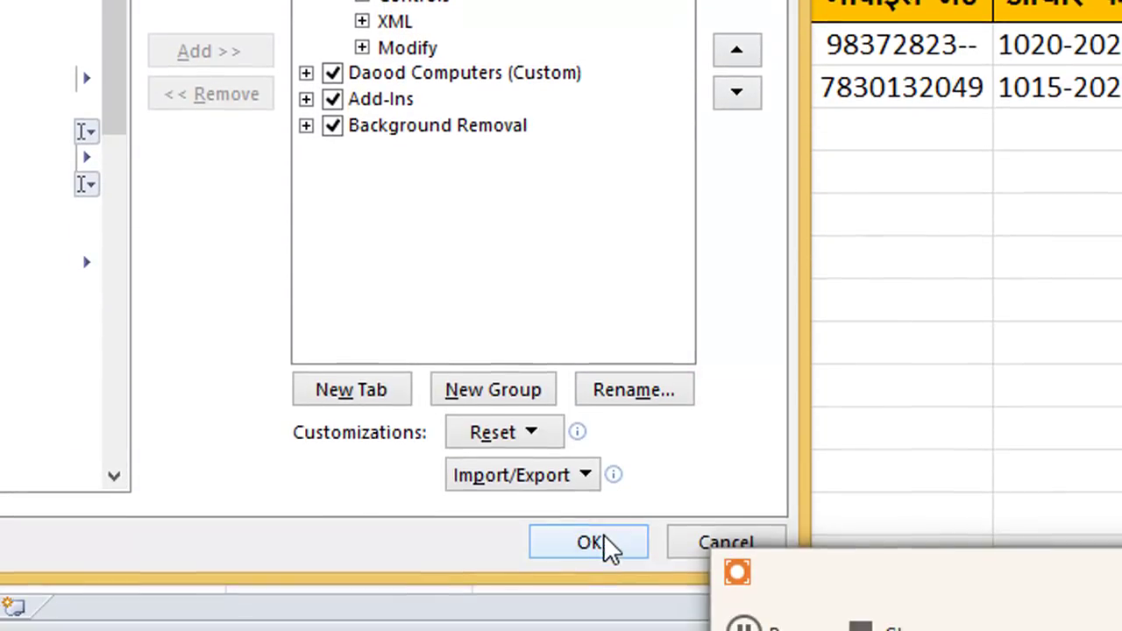
{"action": "left_click", "coordinate": [606, 535]}
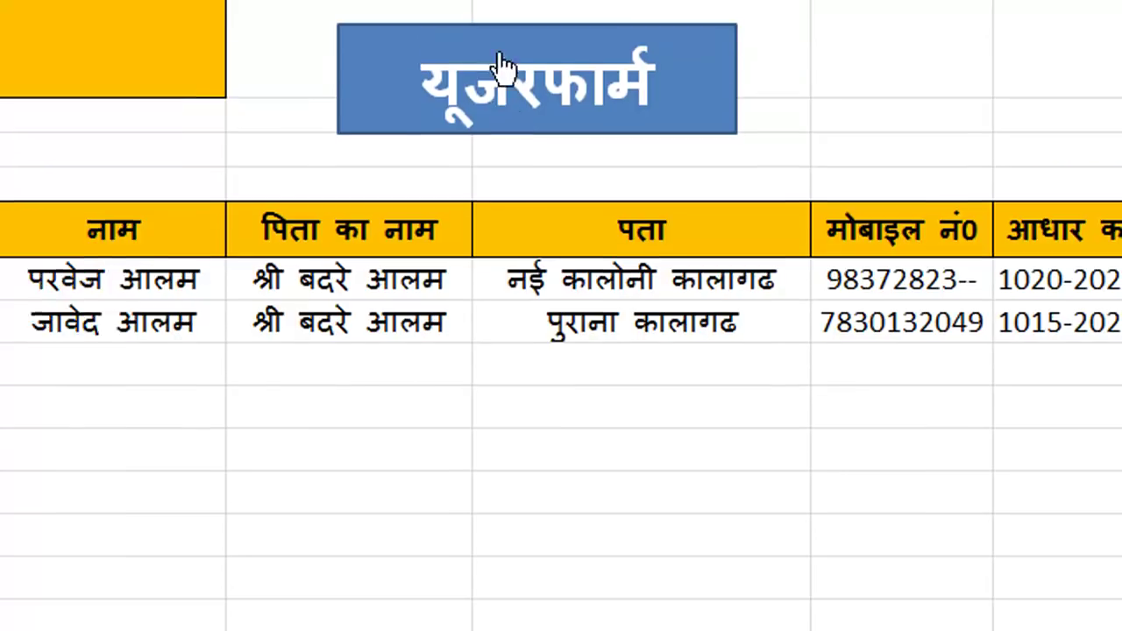
{"action": "left_click", "coordinate": [480, 66]}
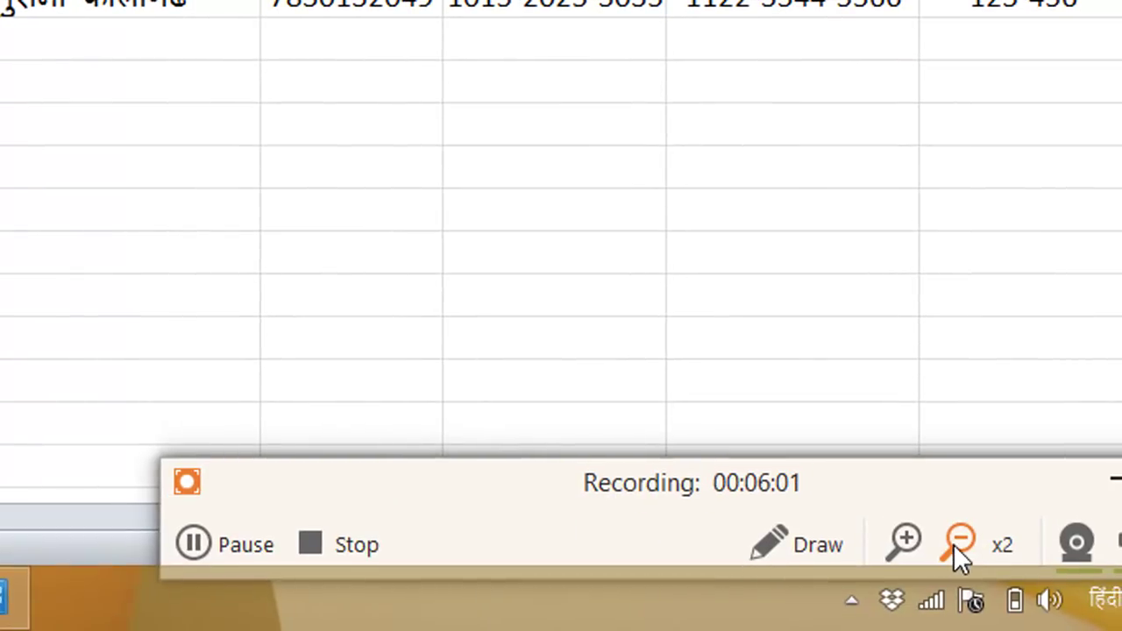
{"action": "left_click", "coordinate": [967, 572]}
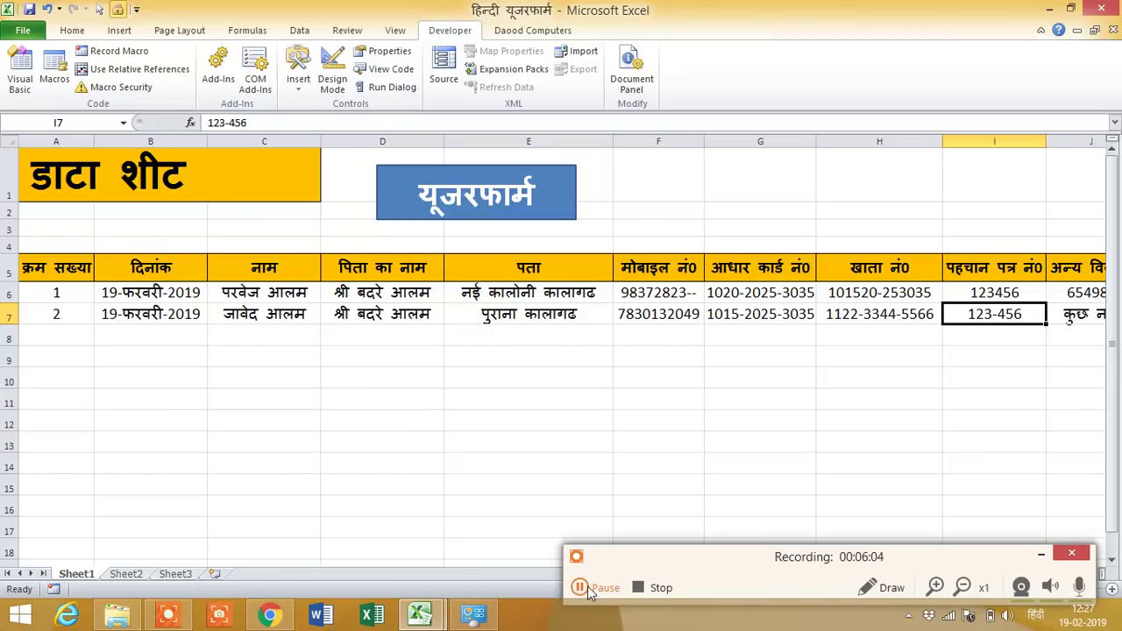
Step: Open the Visual Basic editor and insert a new blank UserForm
{"action": "left_click", "coordinate": [935, 588]}
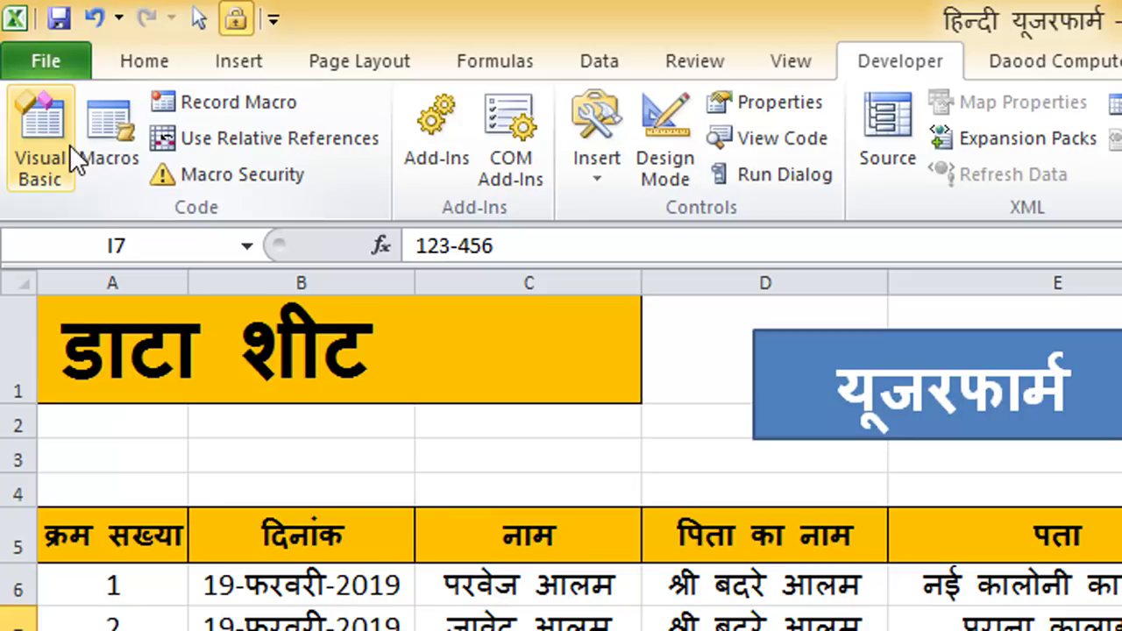
{"action": "left_click", "coordinate": [70, 147]}
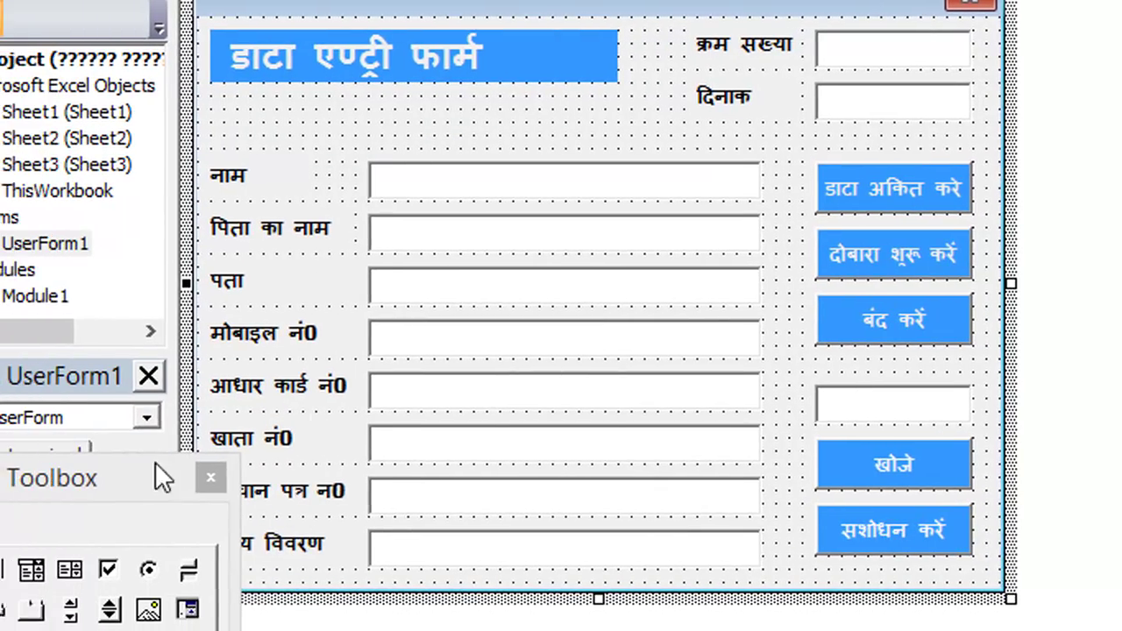
{"action": "left_click_drag", "start_coordinate": [233, 467], "coordinate": [876, 338]}
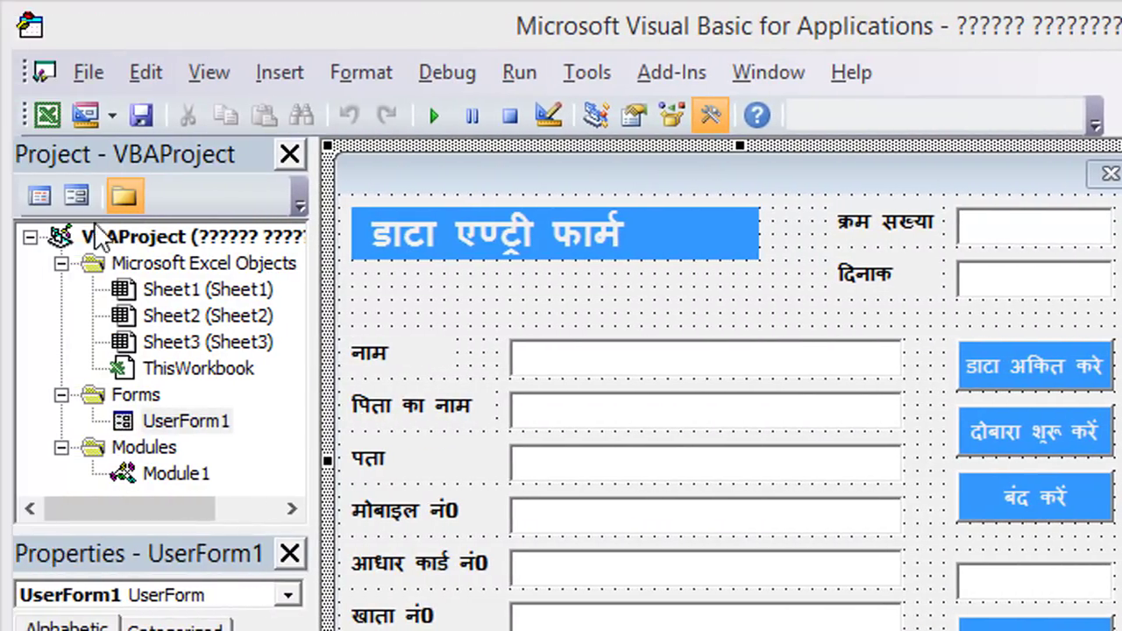
{"action": "left_click", "coordinate": [263, 76]}
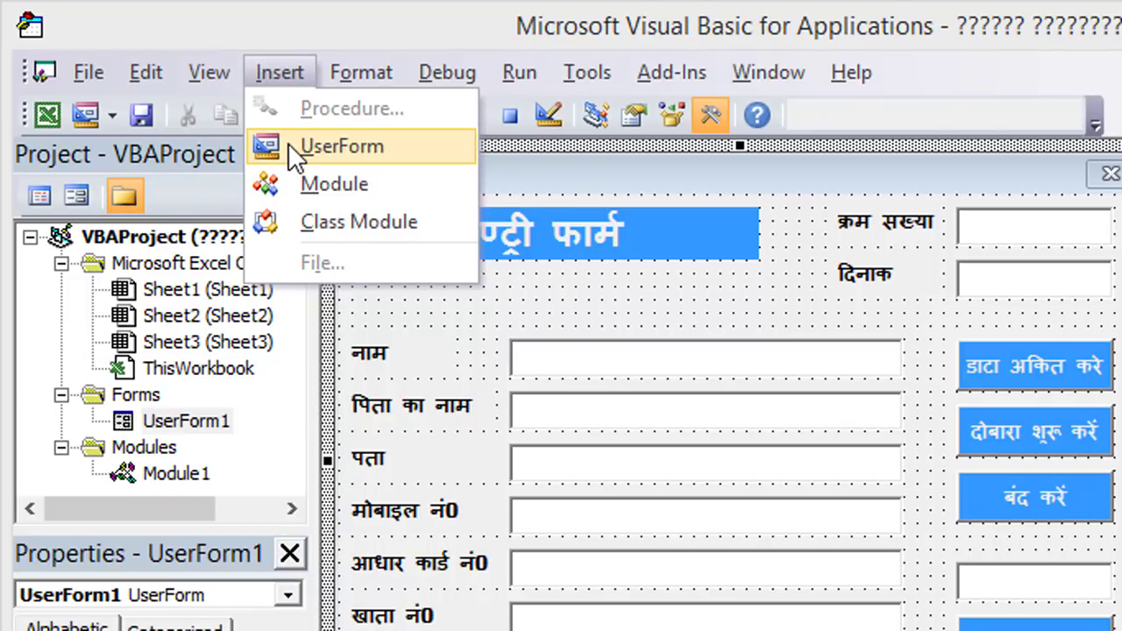
{"action": "left_click", "coordinate": [333, 146]}
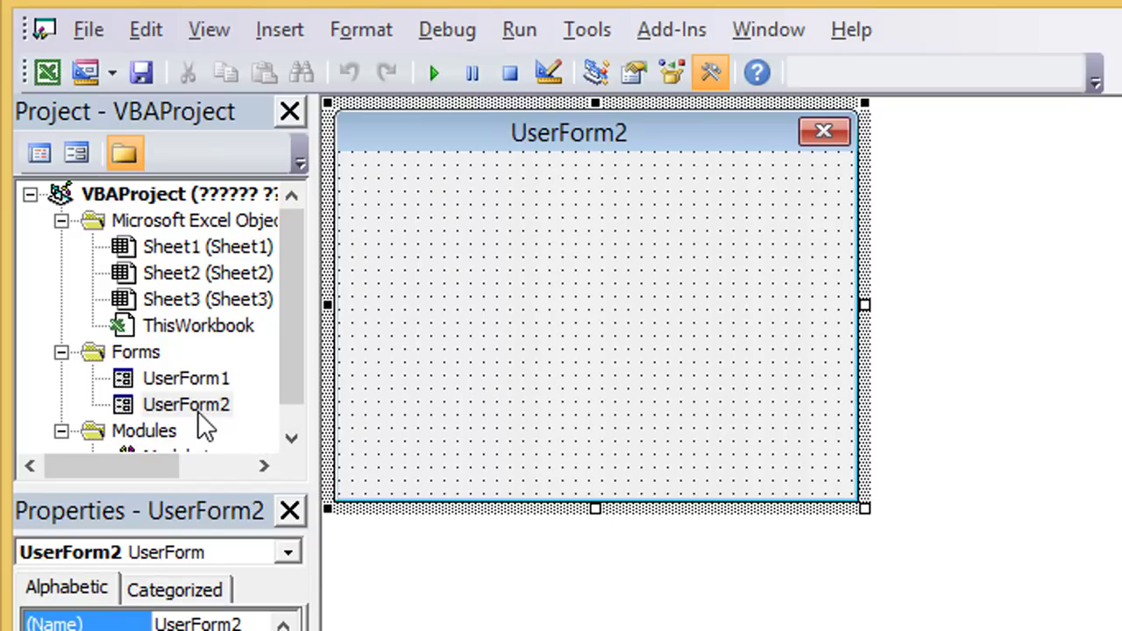
Step: Open UserForm2 in the designer from the Project Explorer
{"action": "left_click", "coordinate": [200, 408]}
{"action": "double_click", "coordinate": [186, 378]}
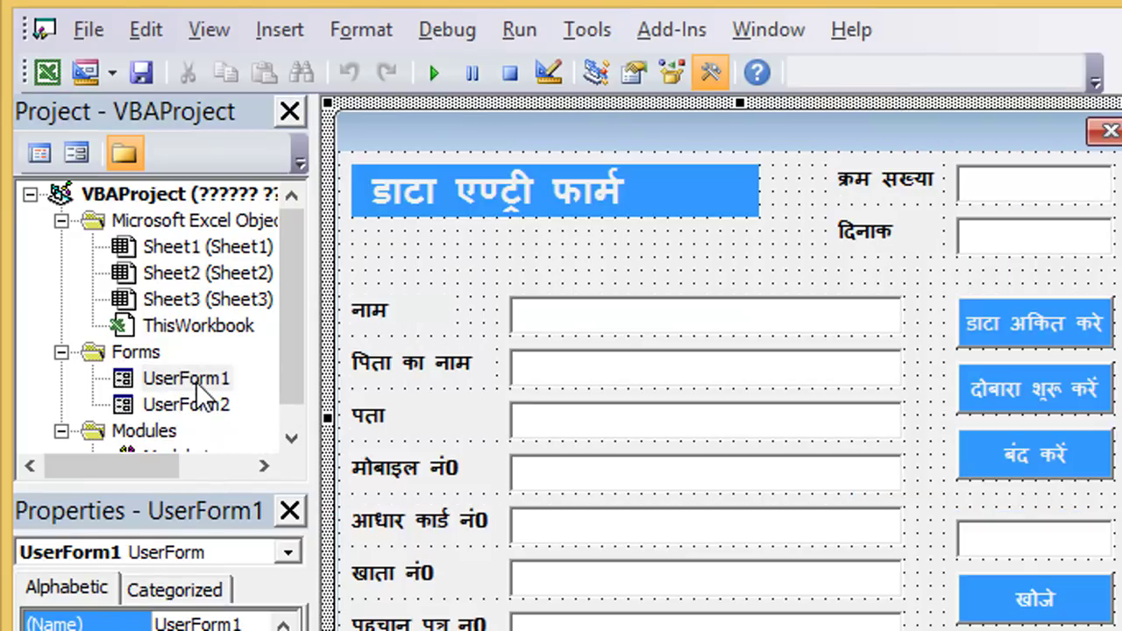
{"action": "left_click", "coordinate": [200, 407]}
{"action": "double_click", "coordinate": [202, 408]}
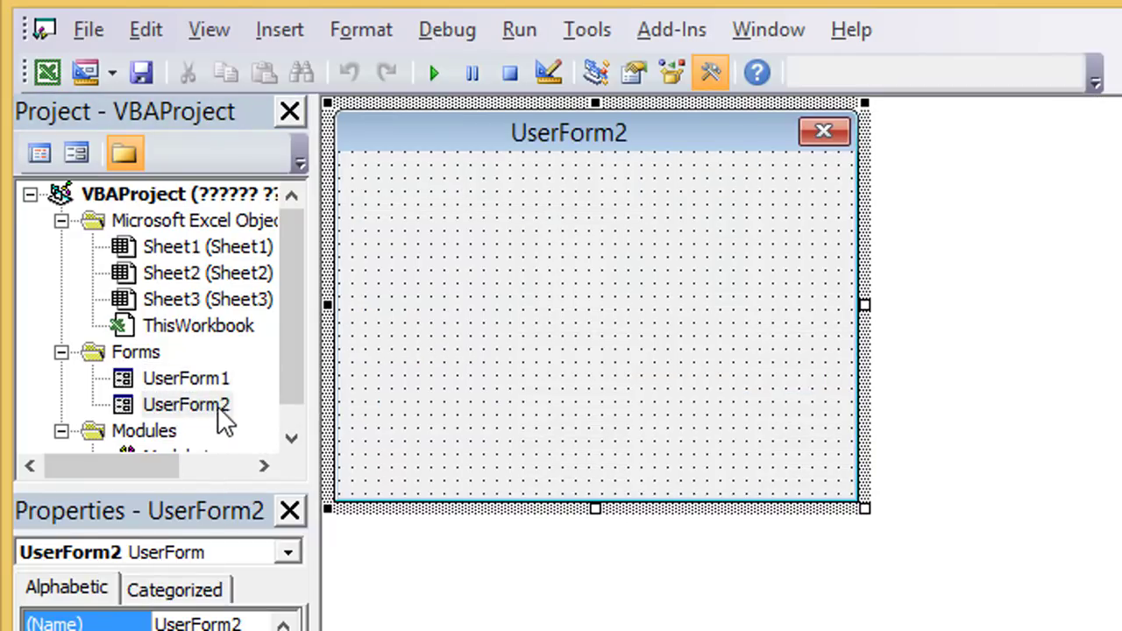
Step: Move the Toolbox beside UserForm2 and enlarge the form slightly
{"action": "left_click", "coordinate": [479, 369]}
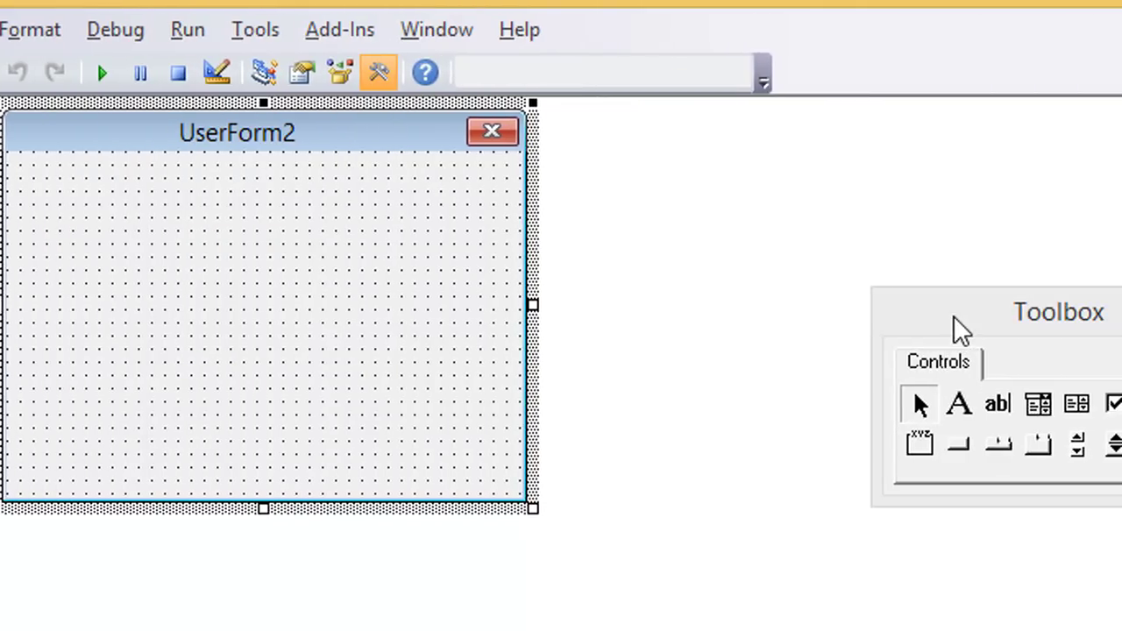
{"action": "left_click_drag", "start_coordinate": [952, 320], "coordinate": [679, 195]}
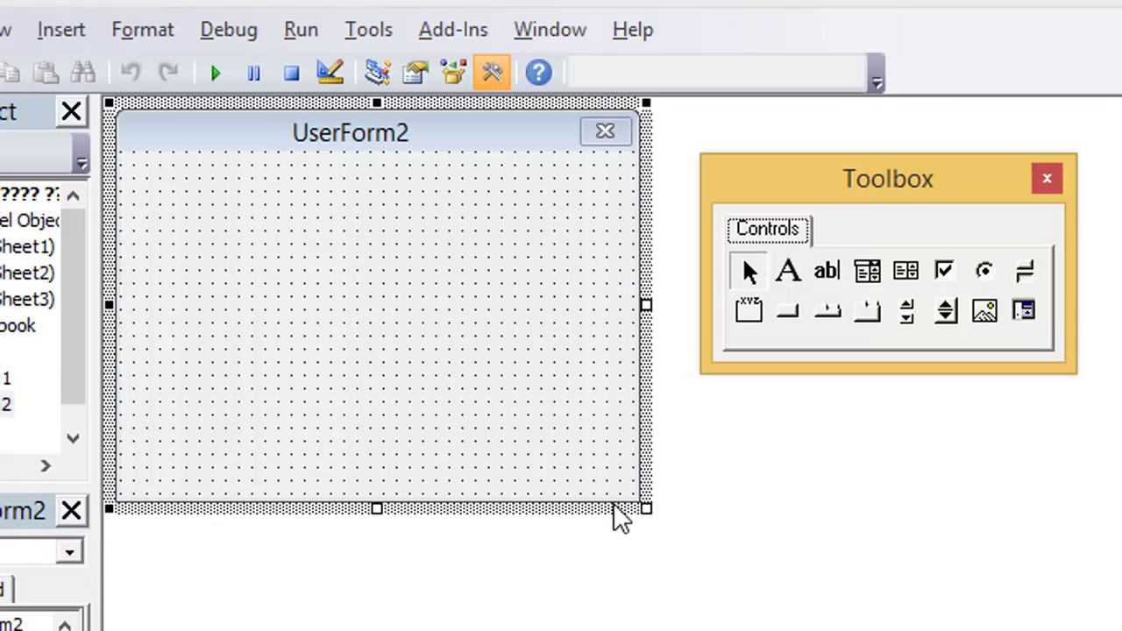
{"action": "left_click", "coordinate": [646, 510]}
{"action": "left_click_drag", "start_coordinate": [647, 510], "coordinate": [687, 535]}
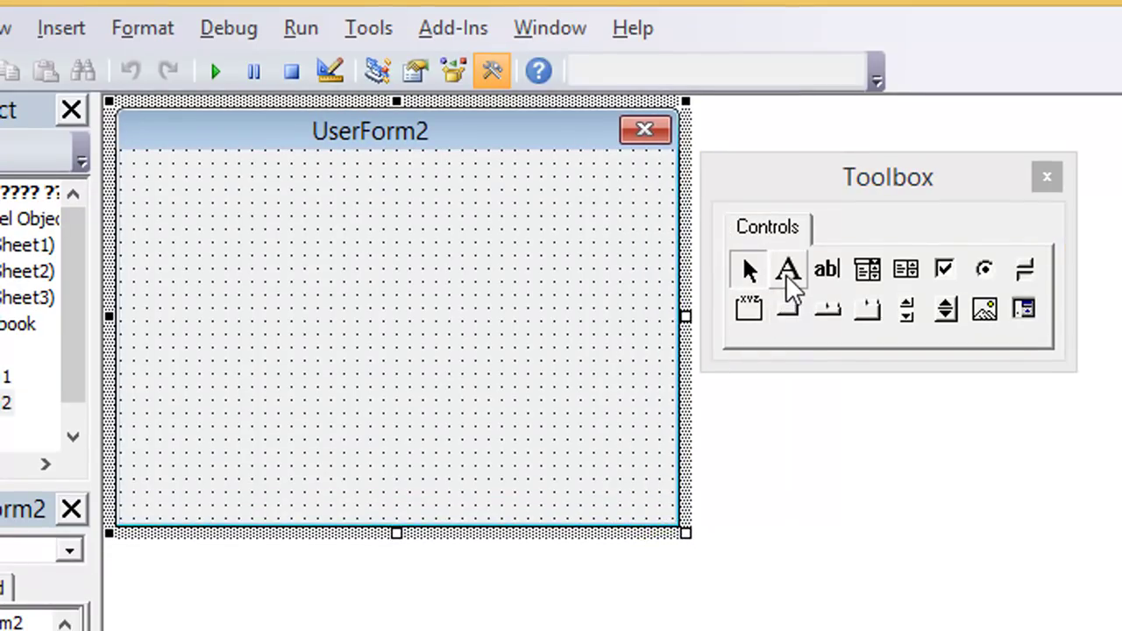
Step: Draw Label1, Label2 and Label3 stacked down the form's left side
{"action": "left_click_drag", "start_coordinate": [787, 269], "coordinate": [298, 268]}
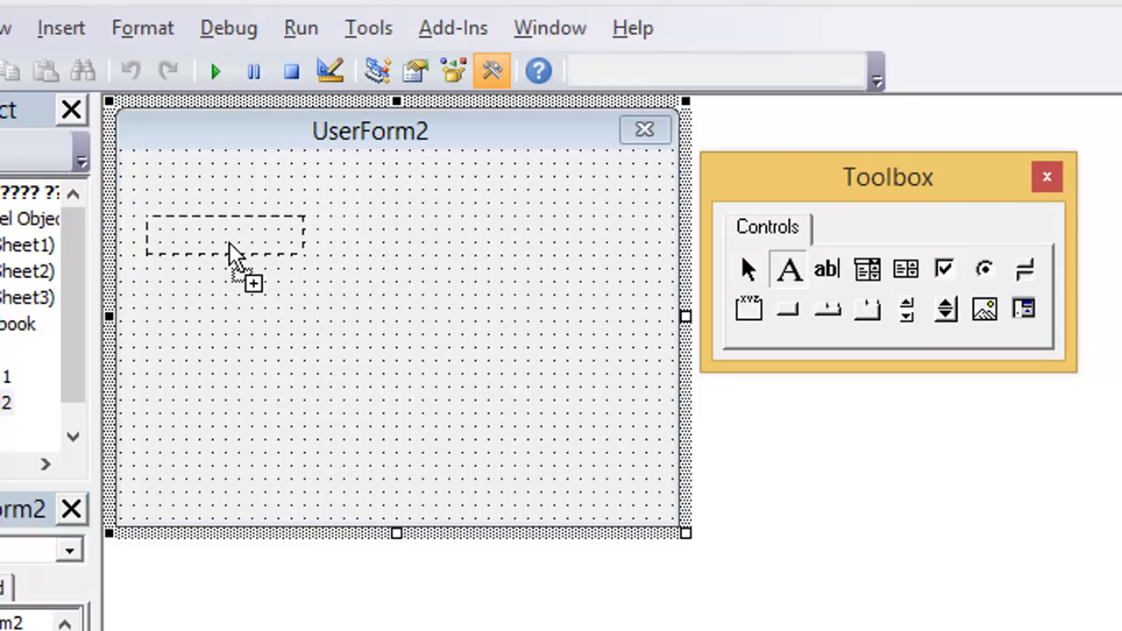
{"action": "left_click_drag", "start_coordinate": [238, 254], "coordinate": [235, 256]}
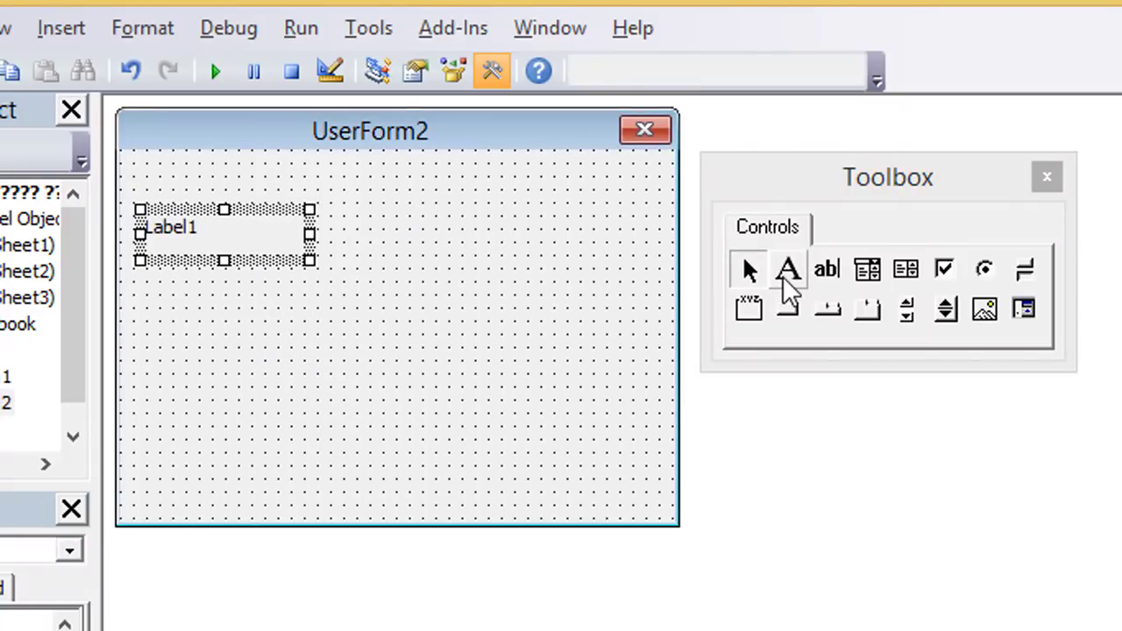
{"action": "left_click_drag", "start_coordinate": [788, 273], "coordinate": [229, 311]}
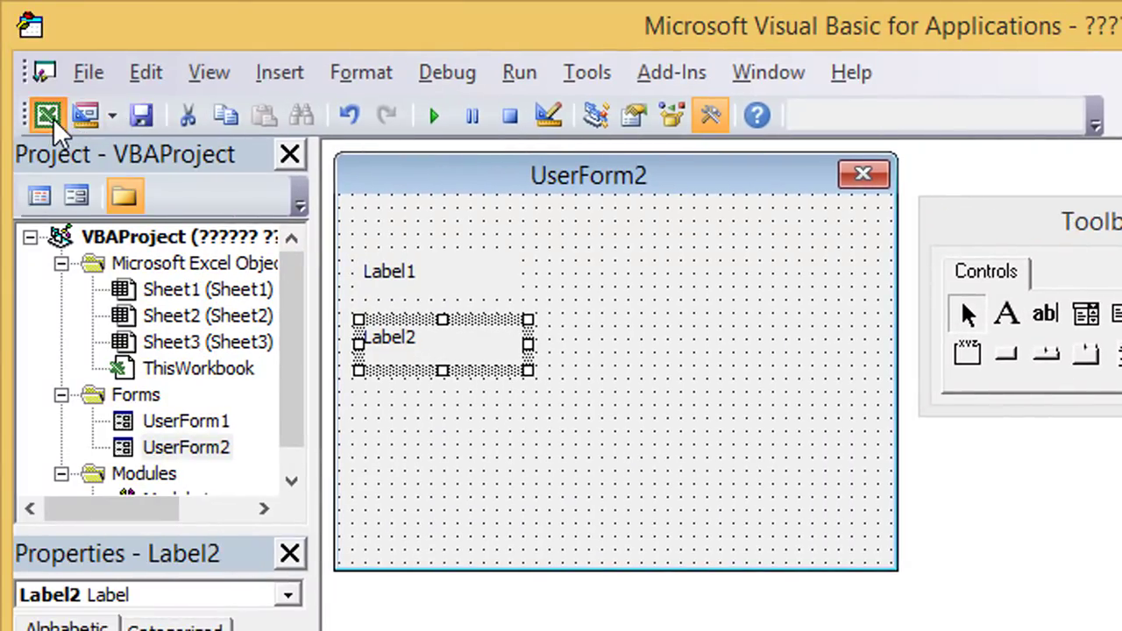
{"action": "left_click", "coordinate": [48, 115]}
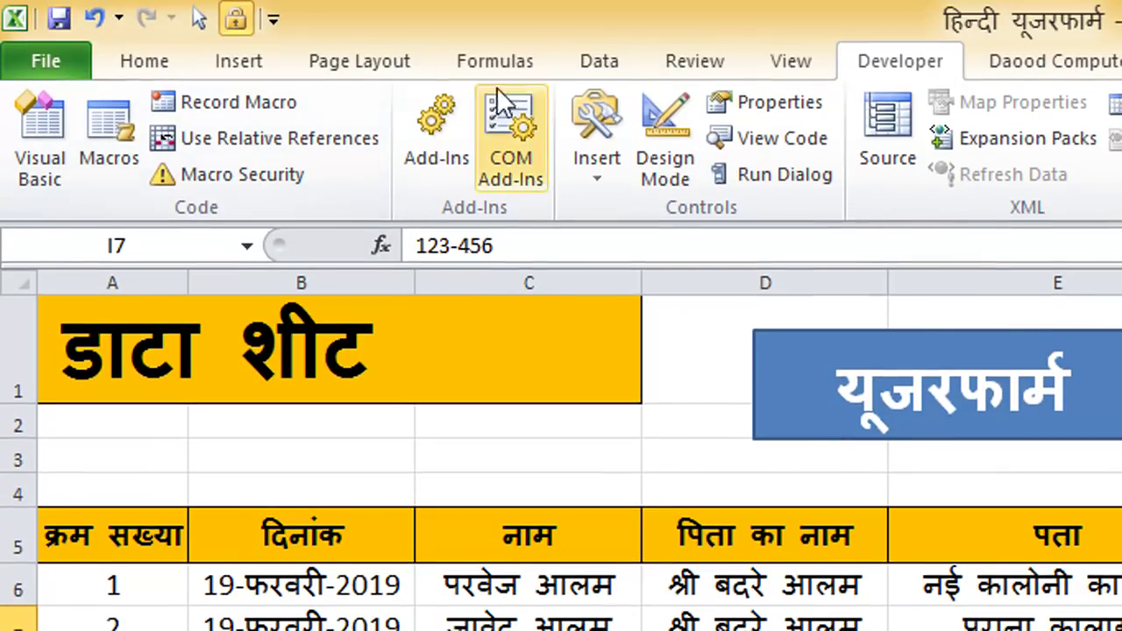
{"action": "left_click", "coordinate": [60, 167]}
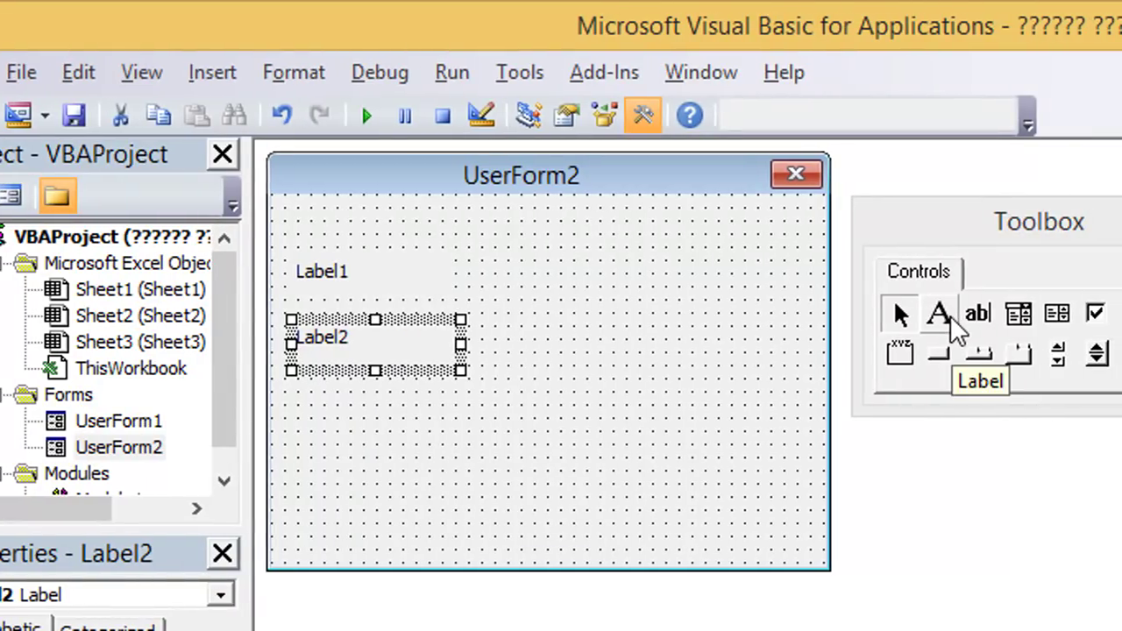
{"action": "left_click_drag", "start_coordinate": [1006, 315], "coordinate": [608, 405]}
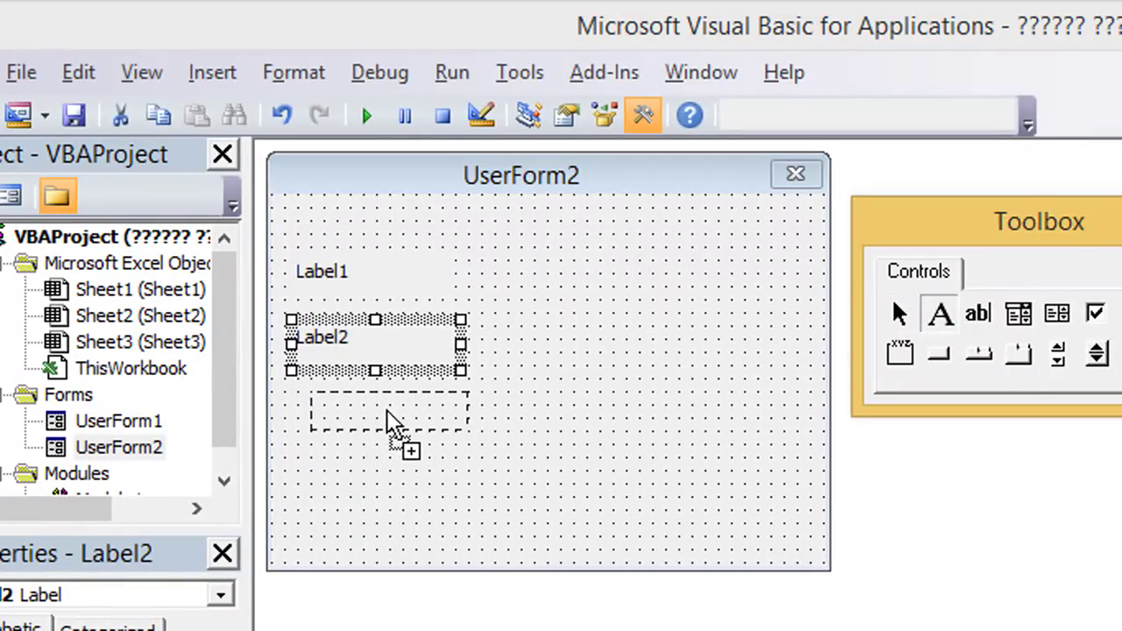
{"action": "left_click_drag", "start_coordinate": [537, 397], "coordinate": [382, 410]}
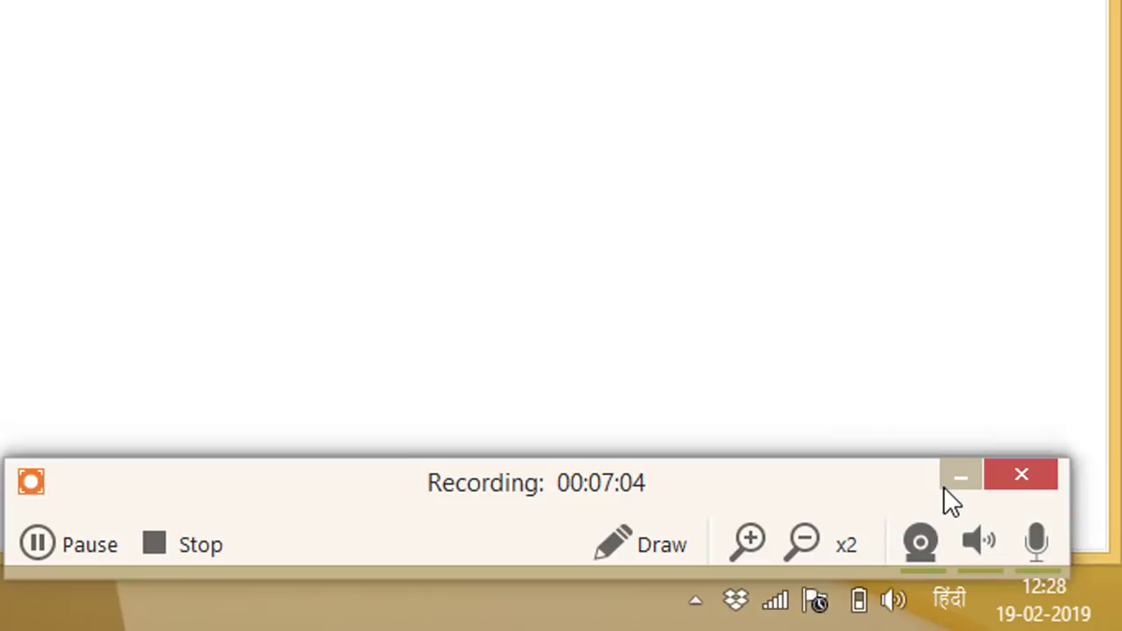
{"action": "left_click", "coordinate": [946, 483]}
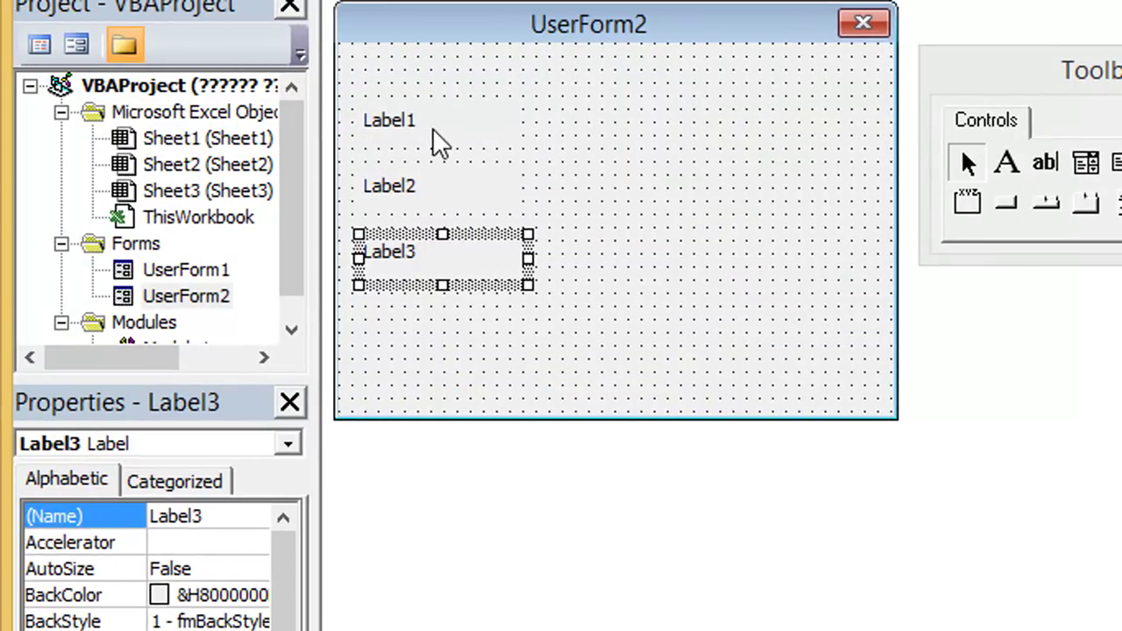
Step: Replace Label1's default text with the caption क्रम संख्या
{"action": "left_click", "coordinate": [434, 127]}
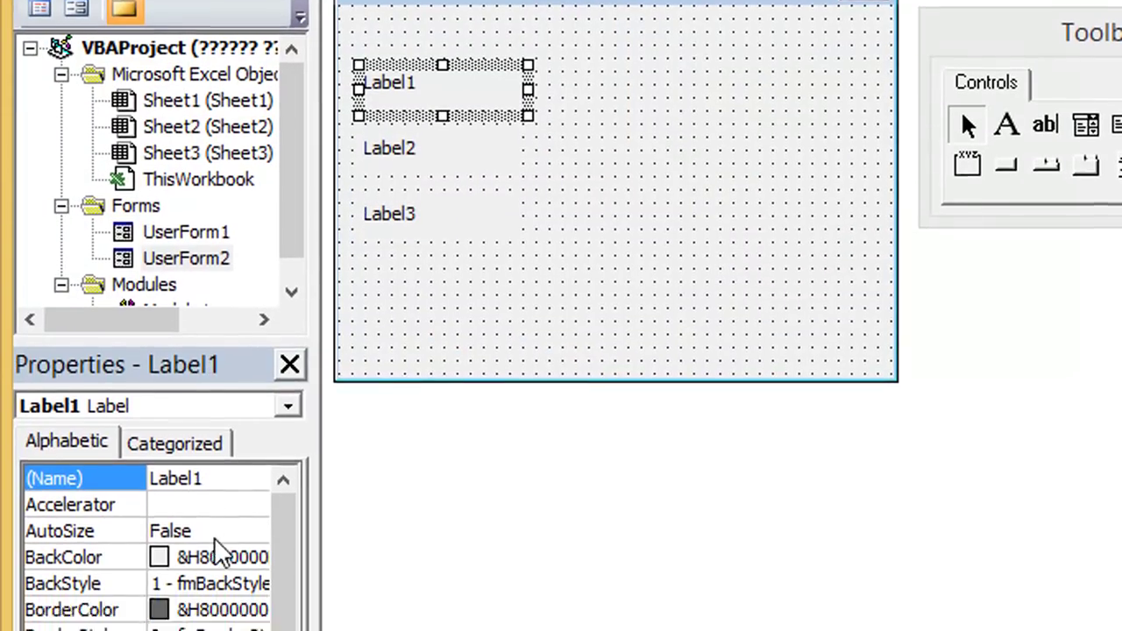
{"action": "left_click", "coordinate": [218, 533]}
{"action": "left_click_drag", "start_coordinate": [216, 532], "coordinate": [163, 530]}
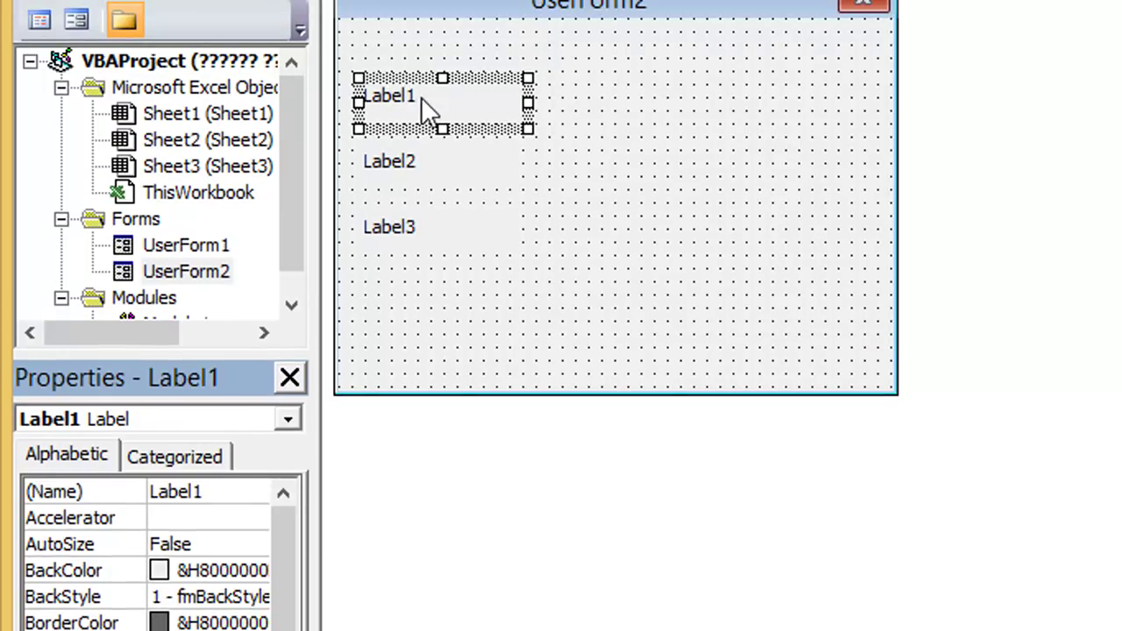
{"action": "left_click", "coordinate": [426, 65]}
{"action": "left_click_drag", "start_coordinate": [426, 98], "coordinate": [362, 102]}
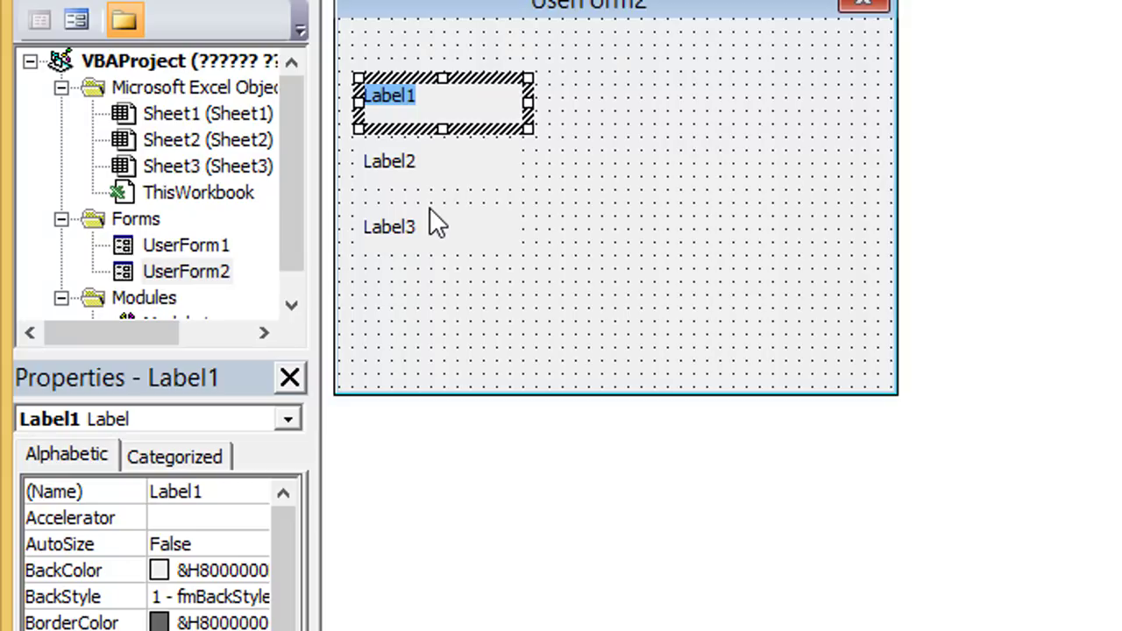
{"action": "key", "text": "BackSpace"}
{"action": "type", "text": "क्रम संख्या"}
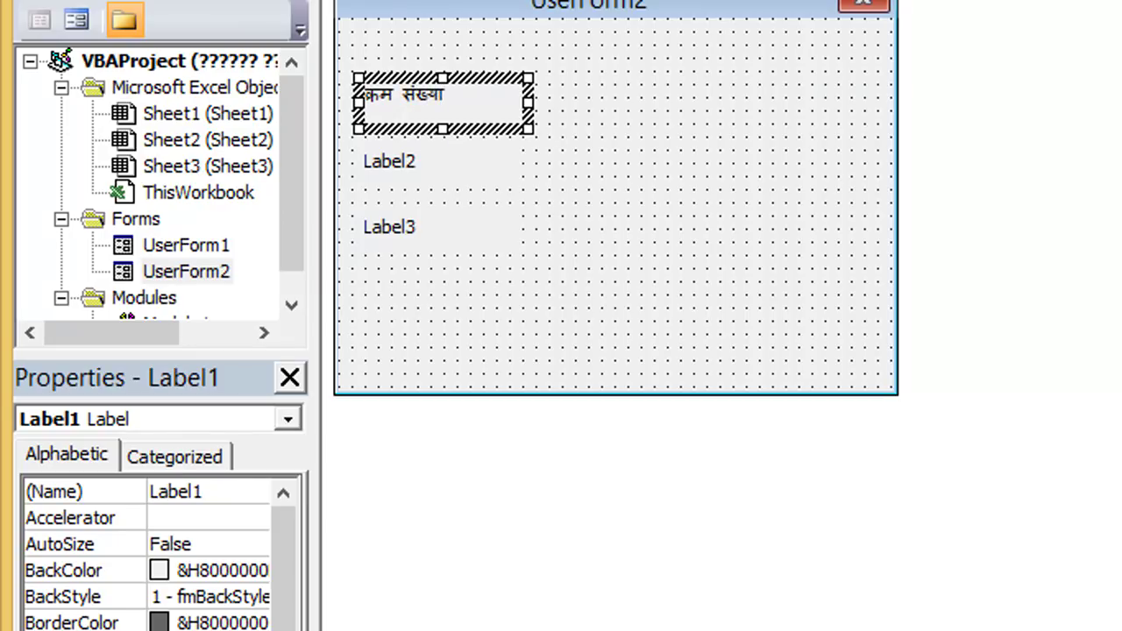
Step: Change Label2's caption to तिथि
{"action": "left_click", "coordinate": [460, 171]}
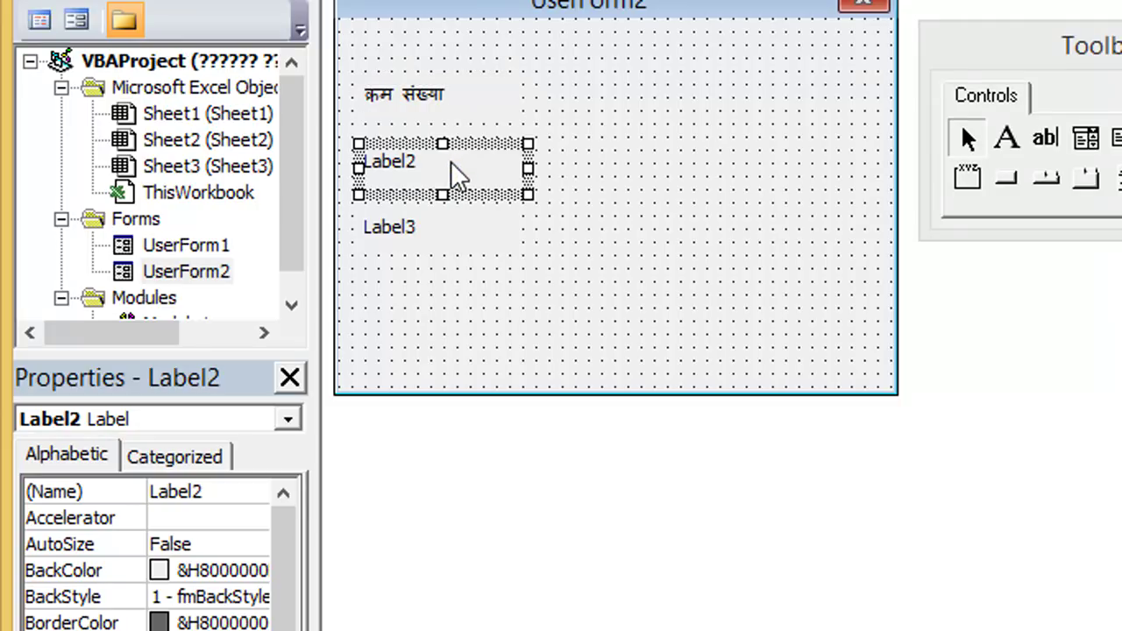
{"action": "left_click", "coordinate": [450, 161]}
{"action": "left_click_drag", "start_coordinate": [453, 167], "coordinate": [359, 162]}
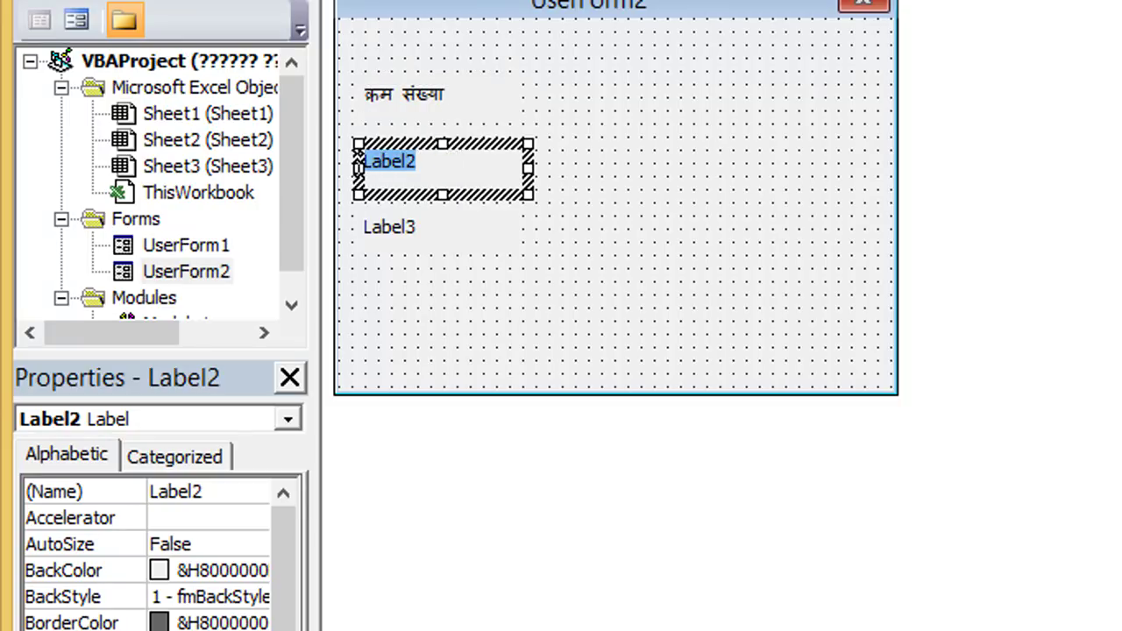
{"action": "type", "text": "तिथि"}
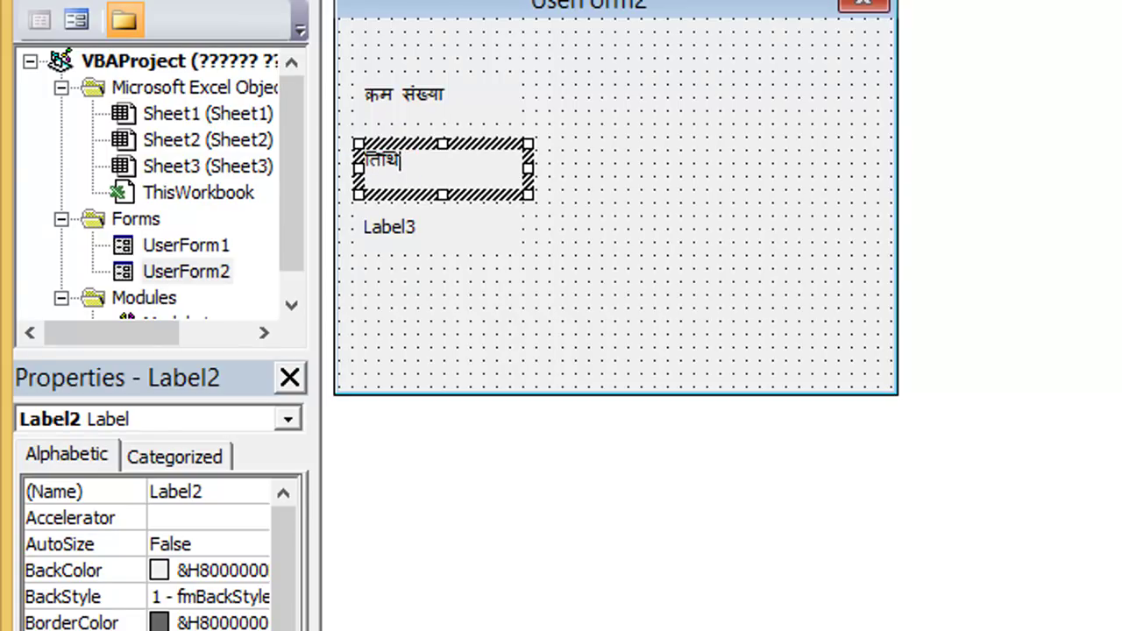
Step: Change Label3's caption to नाम and move the Toolbox below the form
{"action": "left_click", "coordinate": [425, 220]}
{"action": "left_click", "coordinate": [429, 229]}
{"action": "left_click_drag", "start_coordinate": [430, 226], "coordinate": [353, 233]}
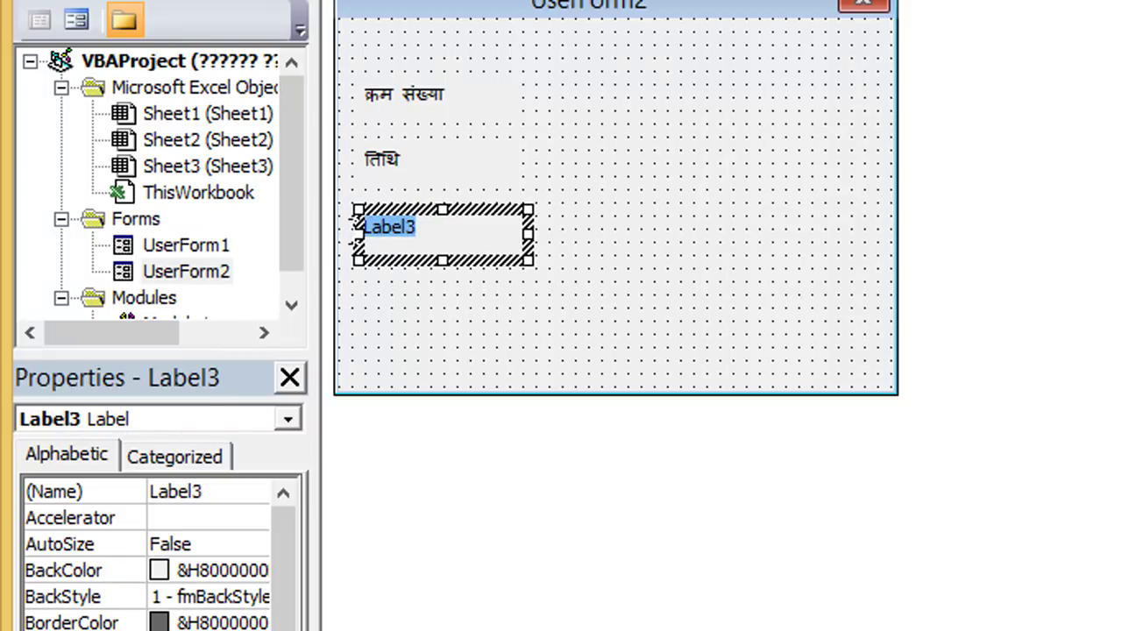
{"action": "type", "text": "नाम"}
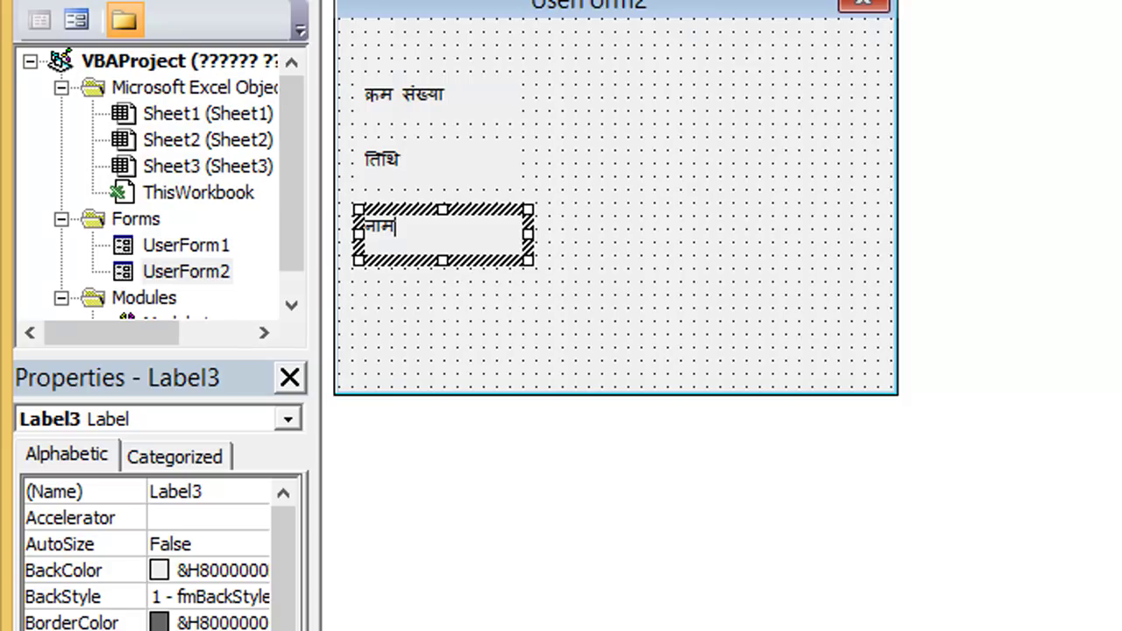
{"action": "left_click", "coordinate": [613, 274]}
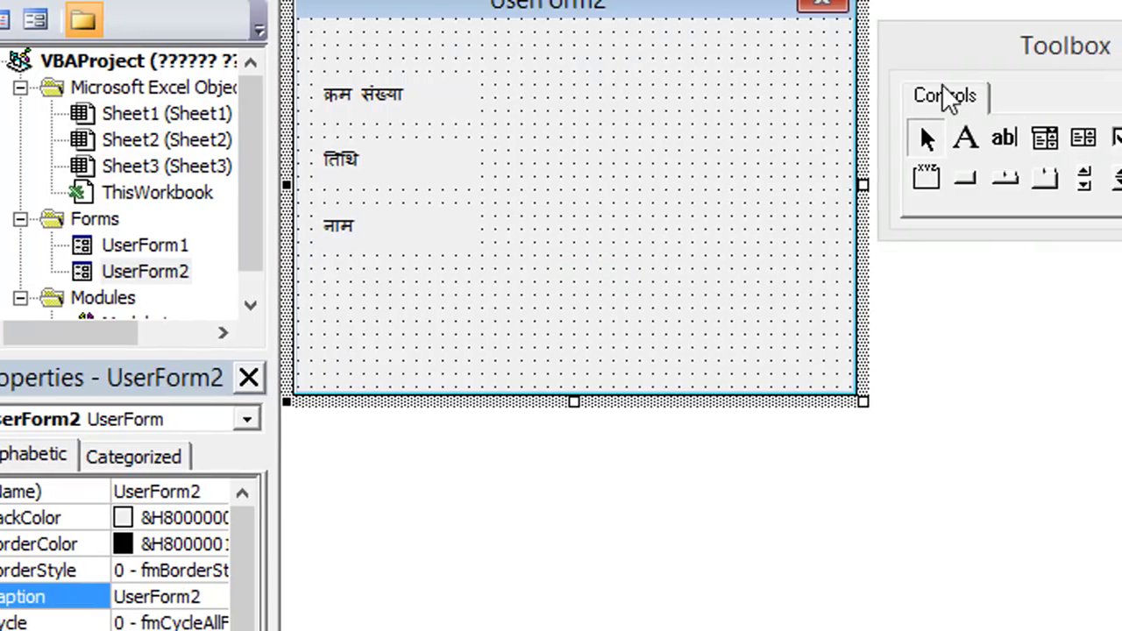
{"action": "left_click", "coordinate": [992, 44]}
{"action": "mouse_move", "coordinate": [927, 127]}
{"action": "left_mouse_down"}
{"action": "mouse_move", "coordinate": [592, 463]}
{"action": "mouse_move", "coordinate": [607, 446]}
{"action": "left_mouse_up"}
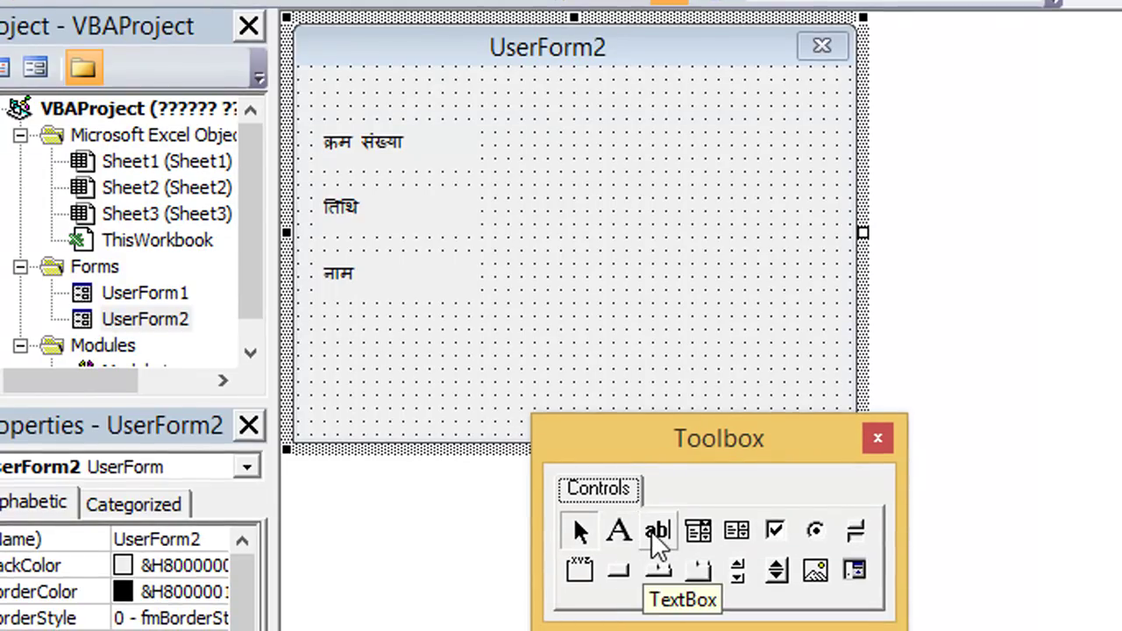
Step: Place text boxes beside the क्रम संख्या, तिथि and नाम labels and widen all three together
{"action": "left_click_drag", "start_coordinate": [652, 532], "coordinate": [573, 158]}
{"action": "left_click_drag", "start_coordinate": [657, 529], "coordinate": [574, 232]}
{"action": "left_click_drag", "start_coordinate": [659, 531], "coordinate": [578, 293]}
{"action": "left_click", "coordinate": [666, 219]}
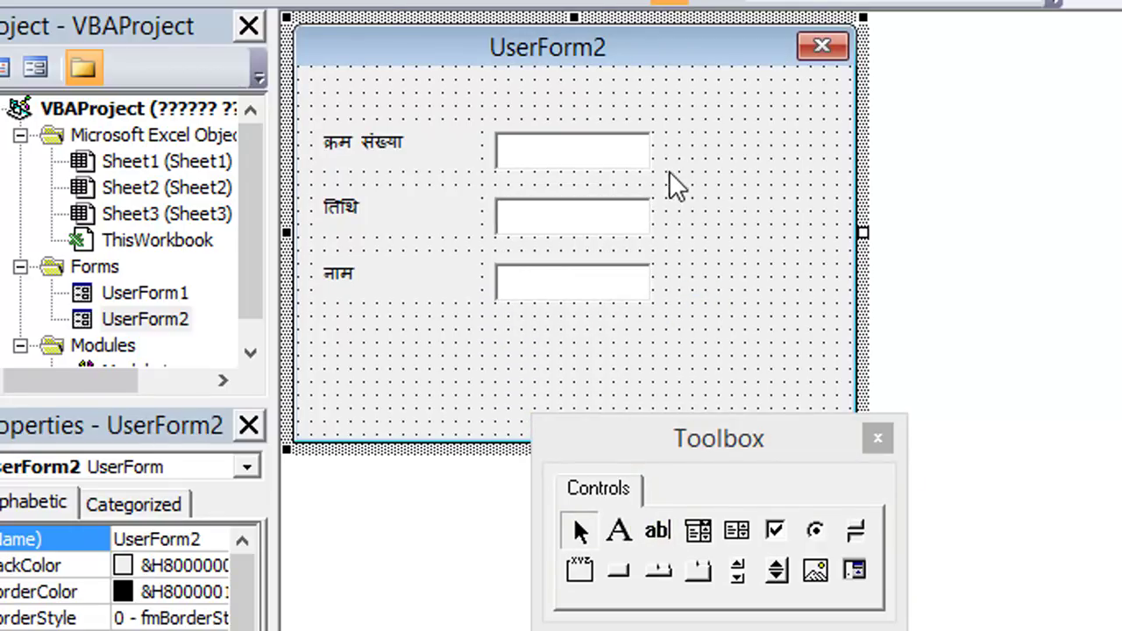
{"action": "left_click_drag", "start_coordinate": [663, 143], "coordinate": [624, 289]}
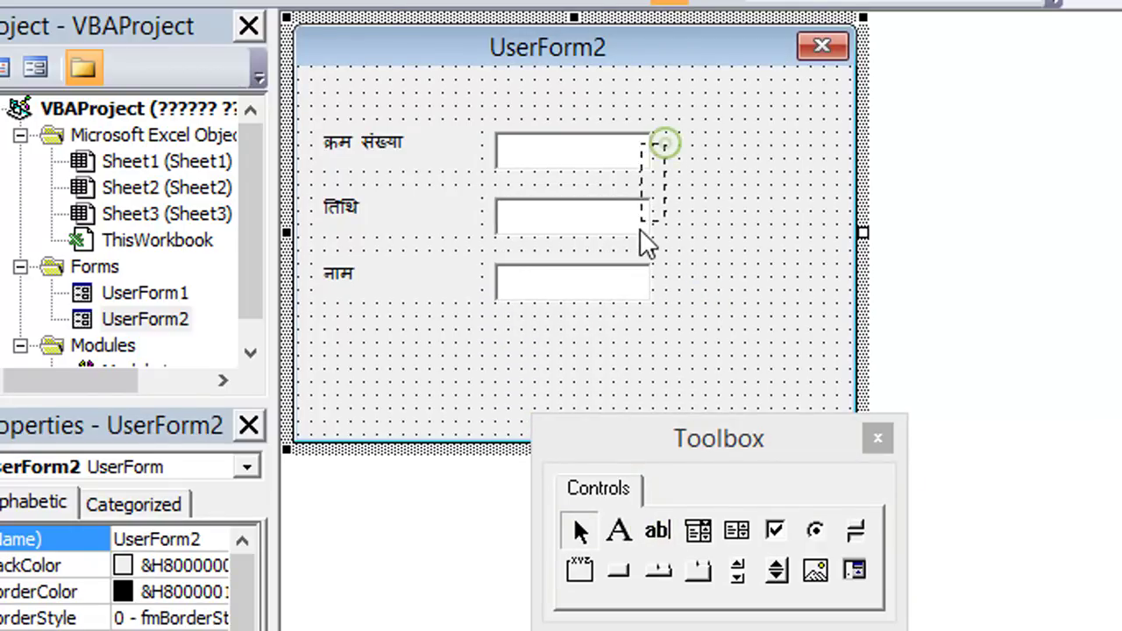
{"action": "left_click_drag", "start_coordinate": [657, 216], "coordinate": [727, 215]}
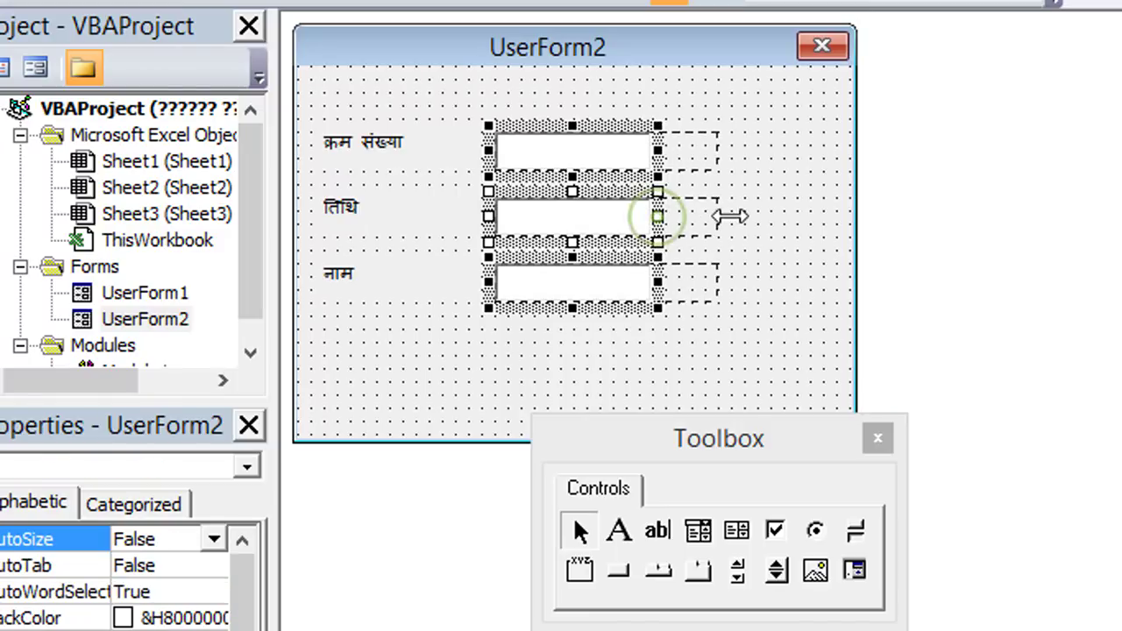
{"action": "left_click", "coordinate": [780, 251]}
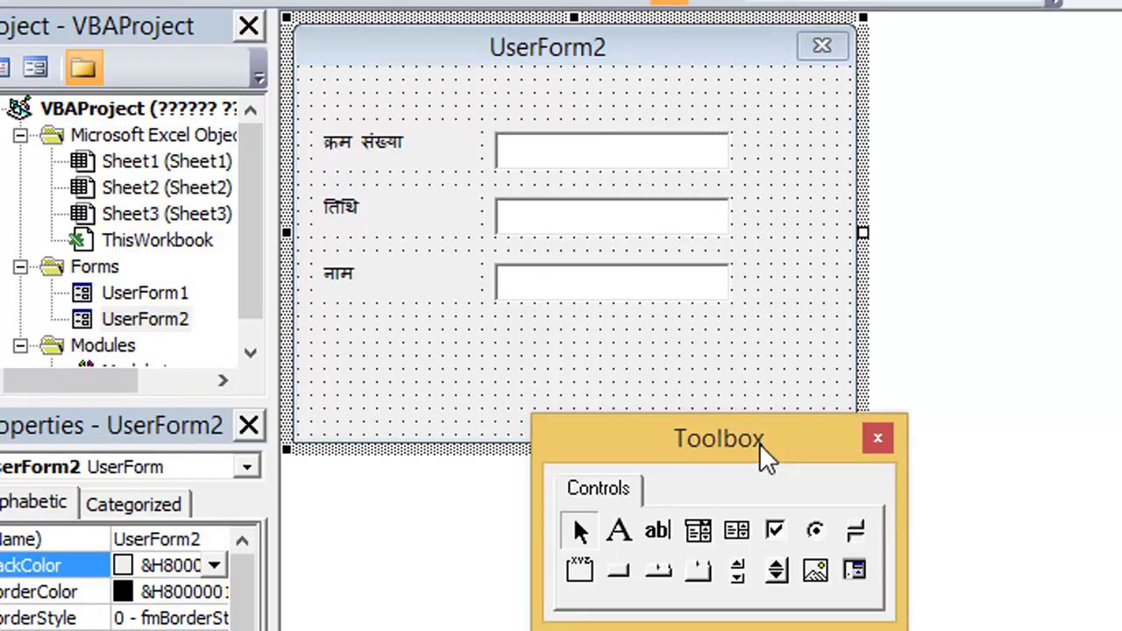
Step: Check each text box's name and add a command button below the three fields
{"action": "left_click_drag", "start_coordinate": [759, 440], "coordinate": [823, 461]}
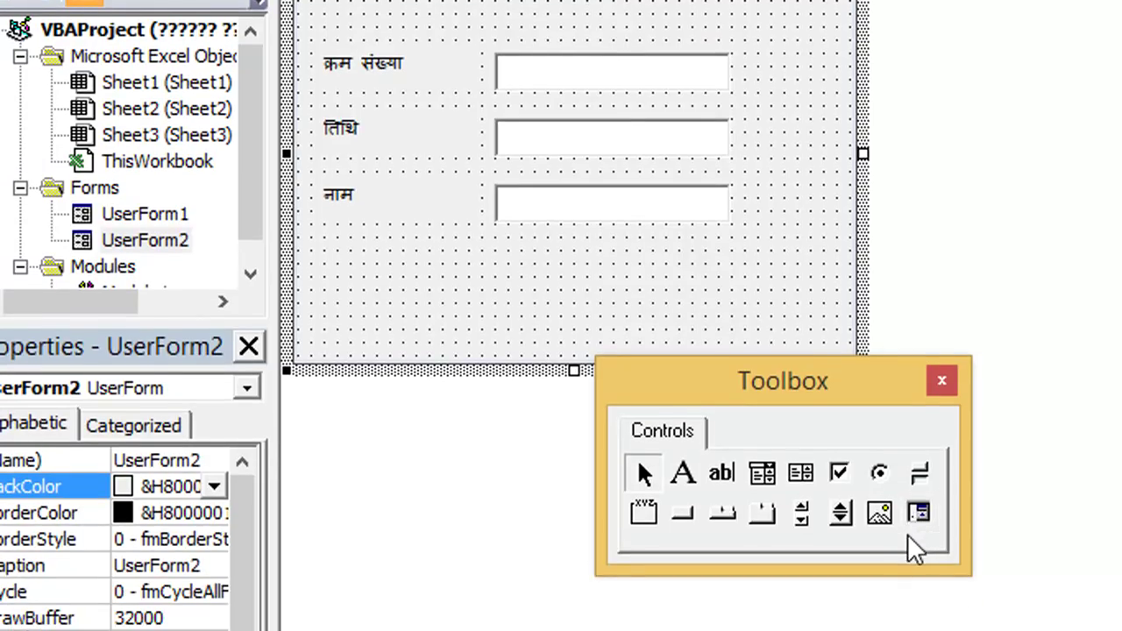
{"action": "left_click", "coordinate": [605, 109]}
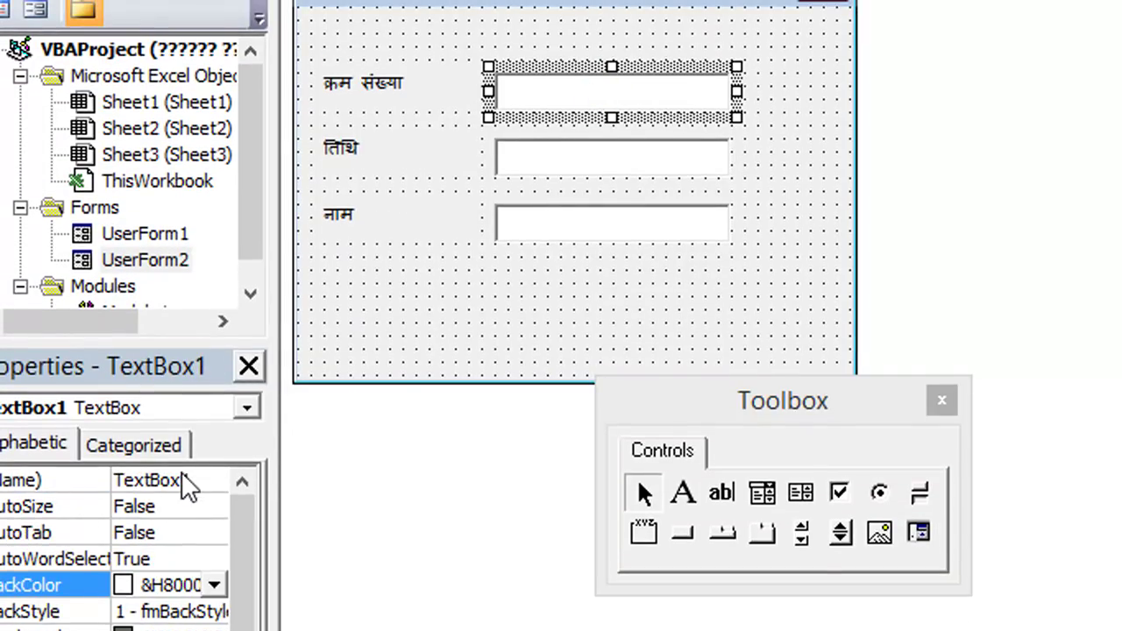
{"action": "left_click", "coordinate": [578, 171]}
{"action": "left_click", "coordinate": [577, 220]}
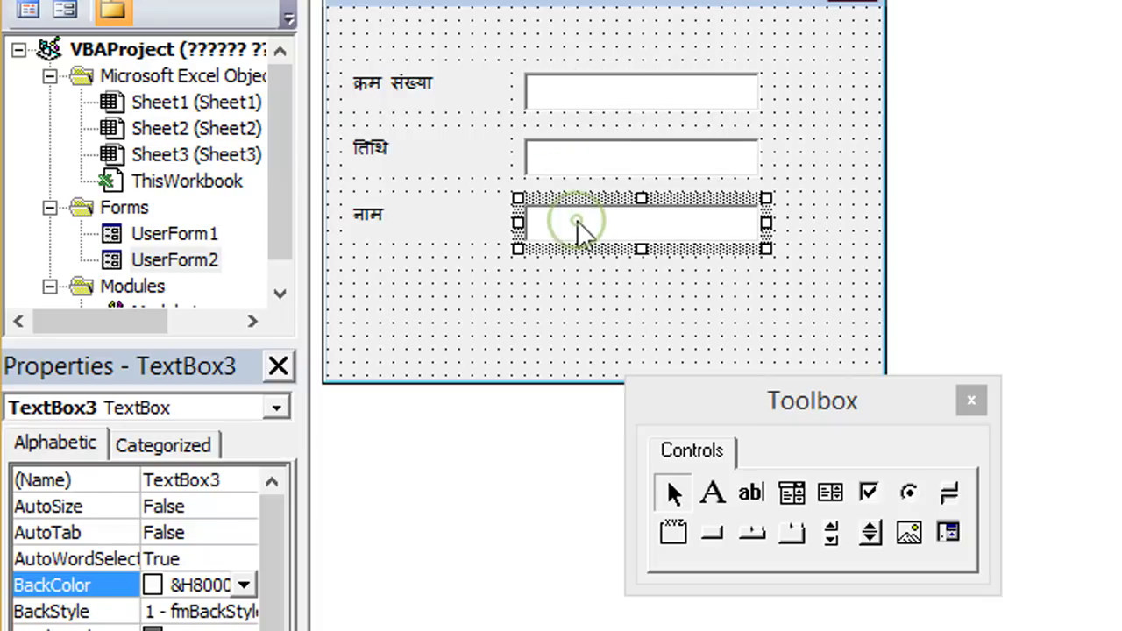
{"action": "left_click_drag", "start_coordinate": [749, 391], "coordinate": [834, 338]}
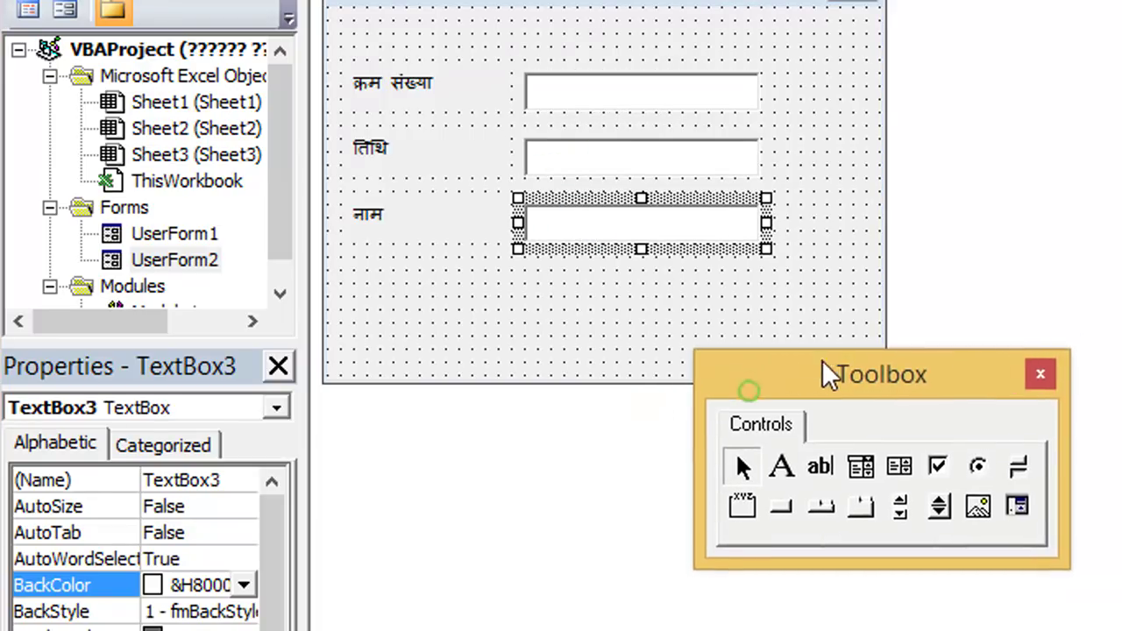
{"action": "left_click_drag", "start_coordinate": [798, 457], "coordinate": [430, 331]}
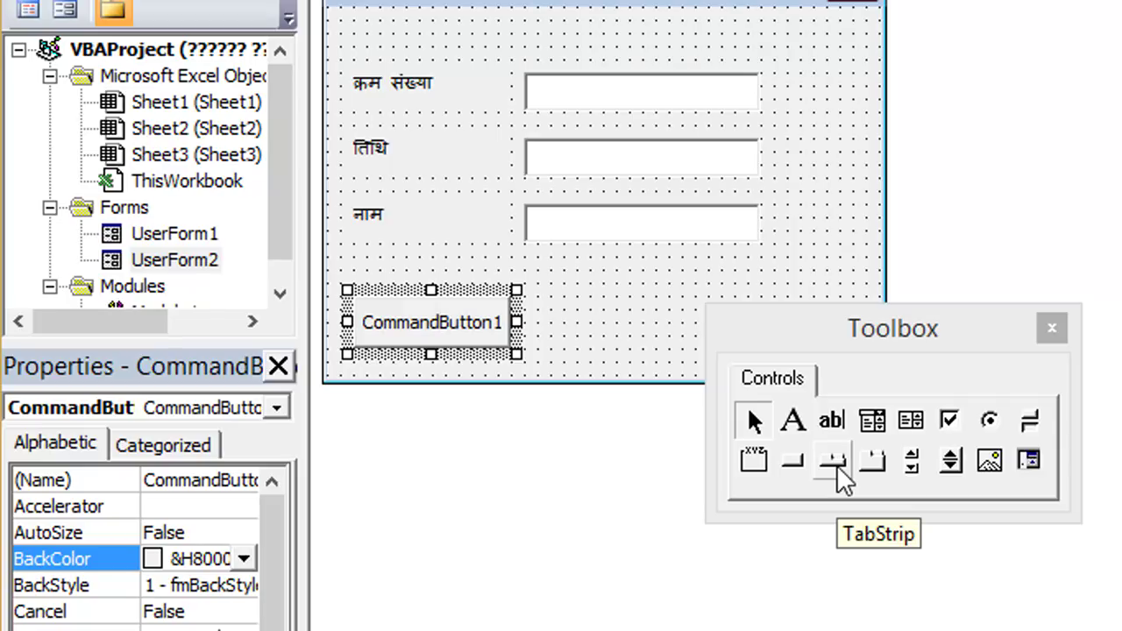
Step: Add second and third command buttons beside the first to complete the top row
{"action": "left_click_drag", "start_coordinate": [807, 462], "coordinate": [616, 343]}
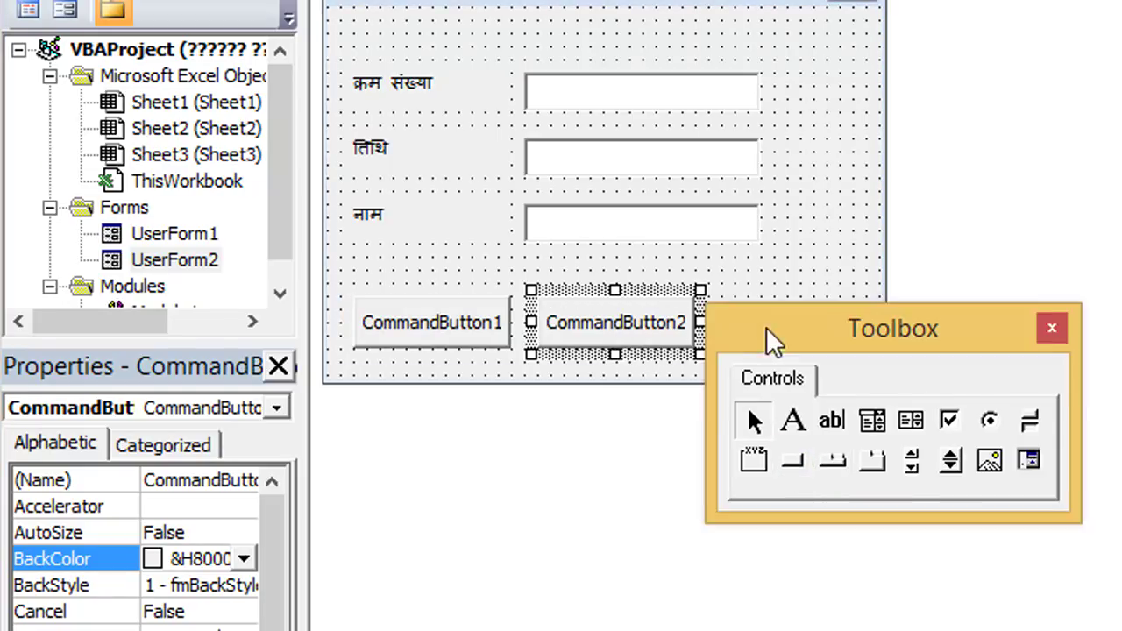
{"action": "left_click_drag", "start_coordinate": [766, 329], "coordinate": [829, 447]}
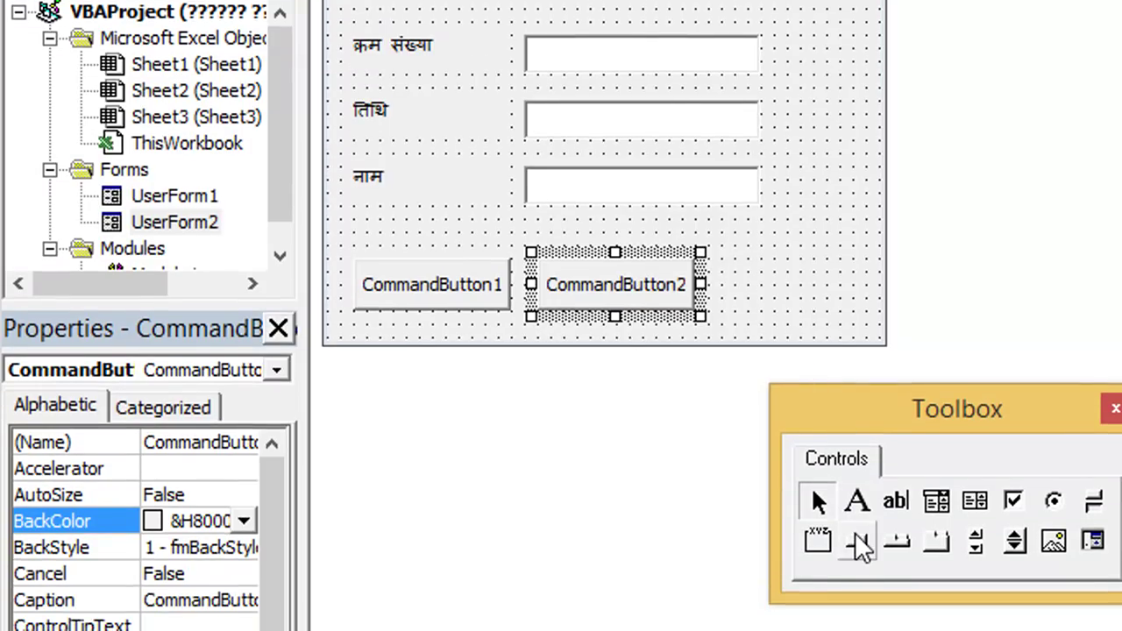
{"action": "left_click_drag", "start_coordinate": [857, 537], "coordinate": [794, 289]}
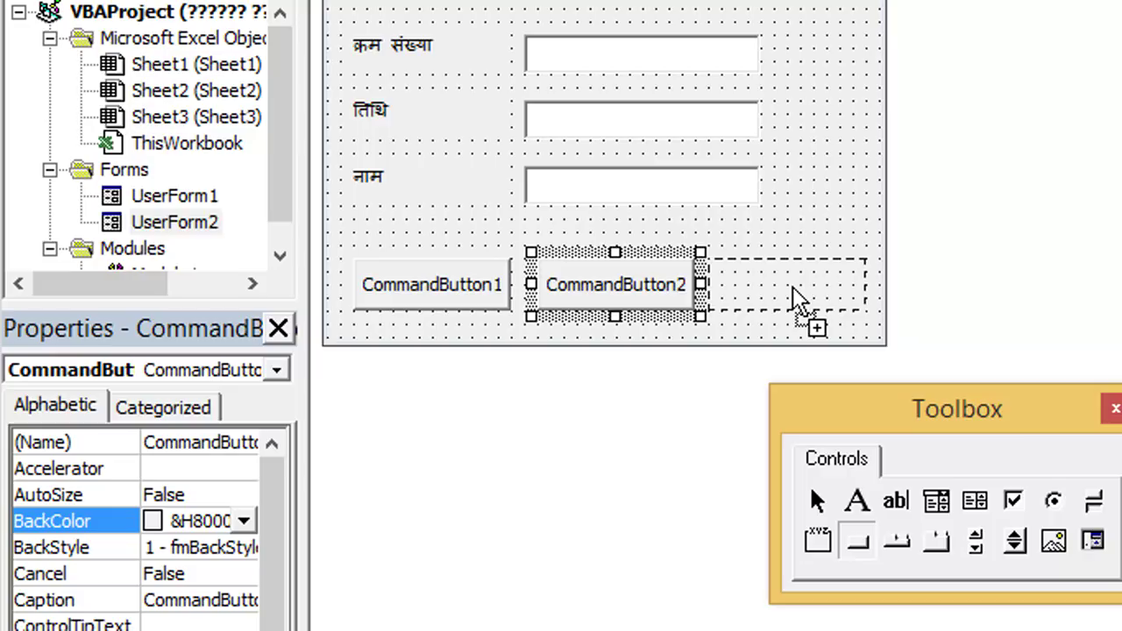
{"action": "left_click_drag", "start_coordinate": [794, 290], "coordinate": [796, 298]}
{"action": "left_click", "coordinate": [804, 232]}
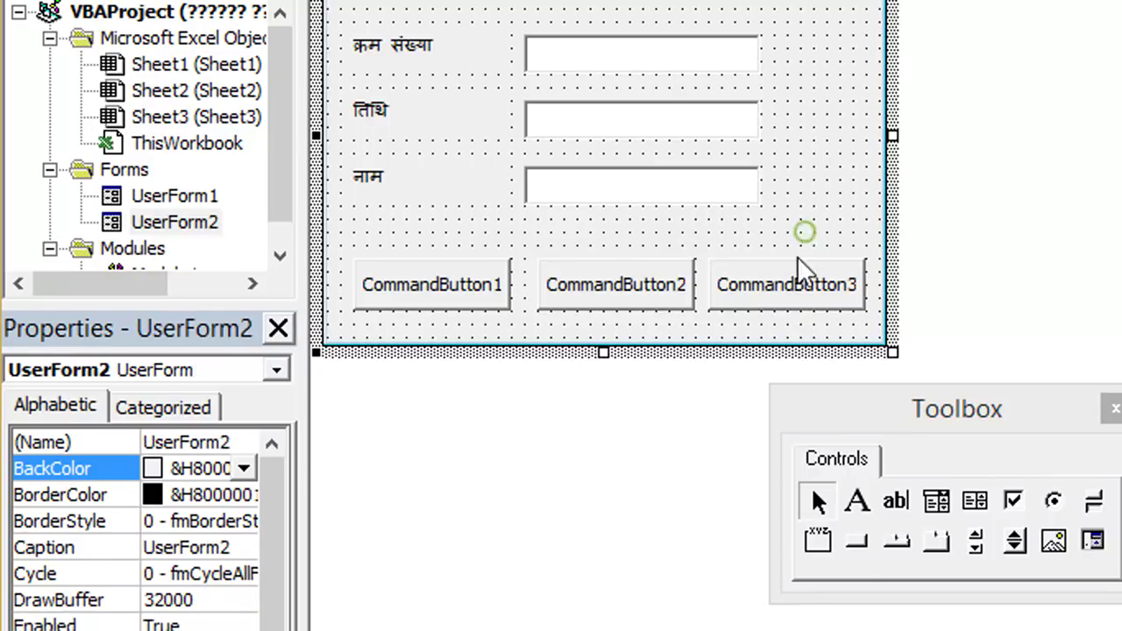
Step: Make the form taller and add a text box plus two command buttons in a bottom row
{"action": "left_click_drag", "start_coordinate": [603, 353], "coordinate": [606, 427]}
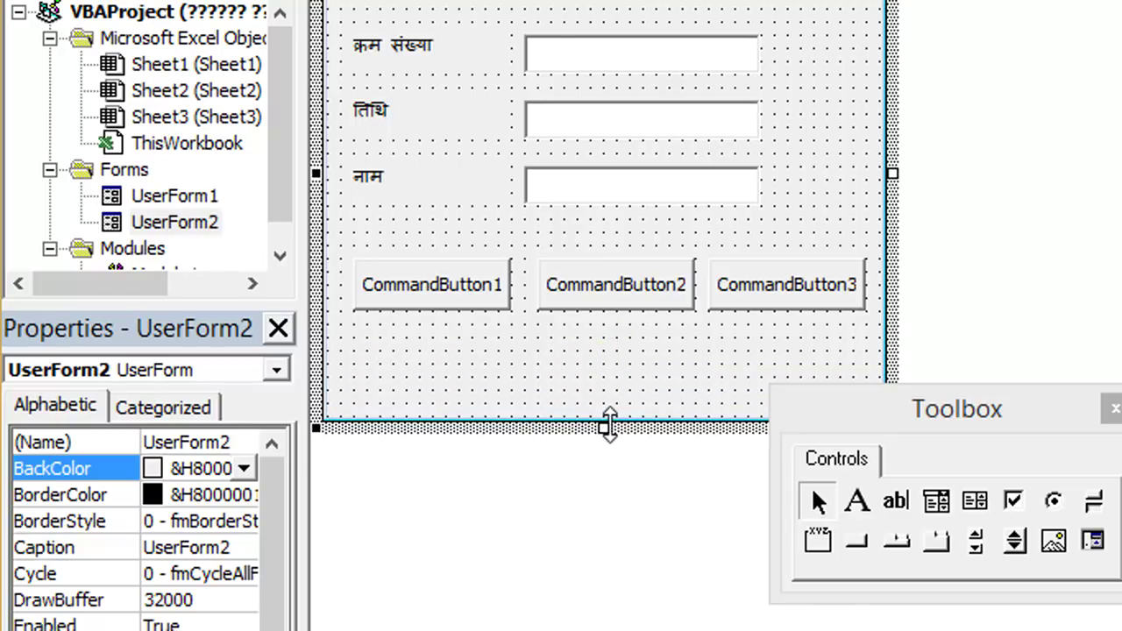
{"action": "mouse_move", "coordinate": [897, 501]}
{"action": "left_mouse_down"}
{"action": "mouse_move", "coordinate": [571, 410]}
{"action": "mouse_move", "coordinate": [434, 386]}
{"action": "left_mouse_up"}
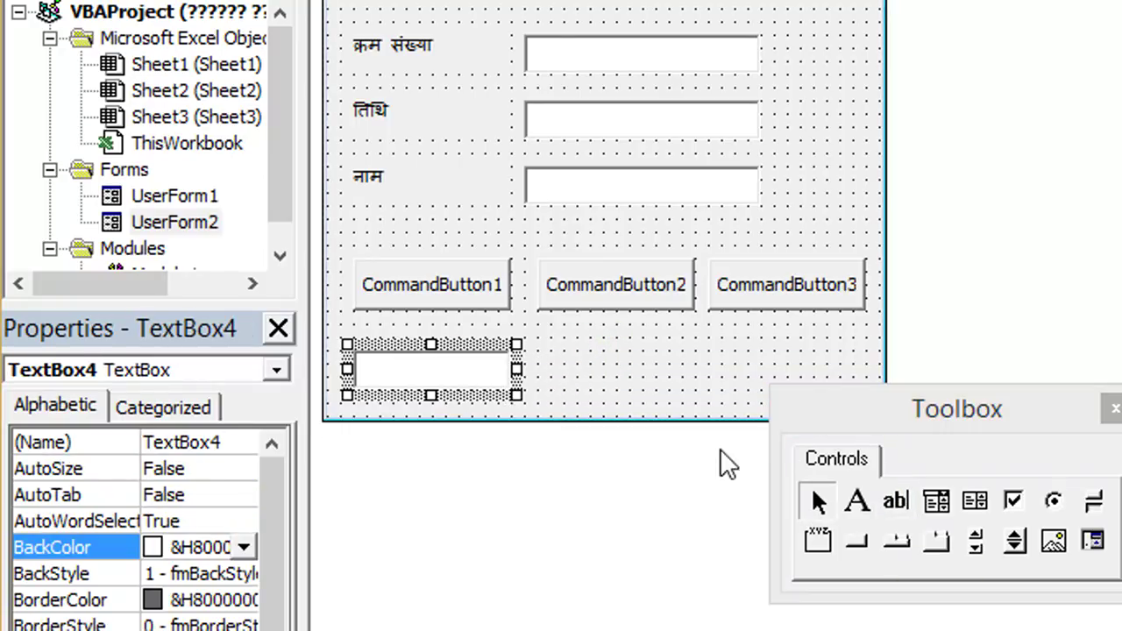
{"action": "left_click_drag", "start_coordinate": [857, 541], "coordinate": [621, 385]}
{"action": "left_click_drag", "start_coordinate": [859, 540], "coordinate": [798, 378]}
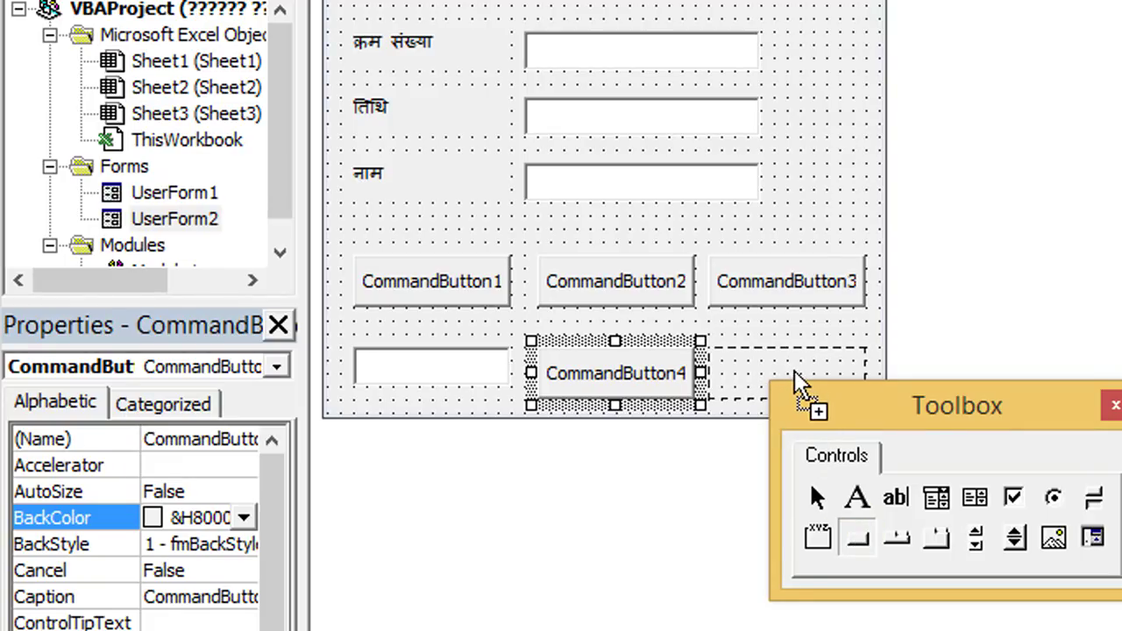
{"action": "left_click_drag", "start_coordinate": [797, 379], "coordinate": [801, 380]}
{"action": "left_click", "coordinate": [808, 210]}
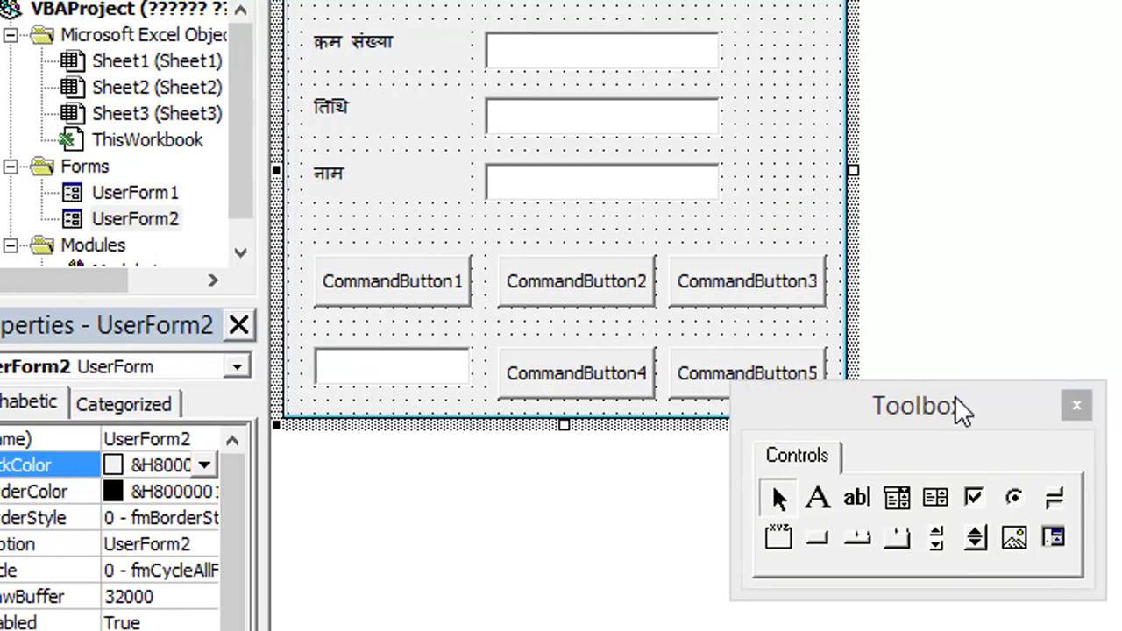
{"action": "left_click_drag", "start_coordinate": [956, 407], "coordinate": [958, 214]}
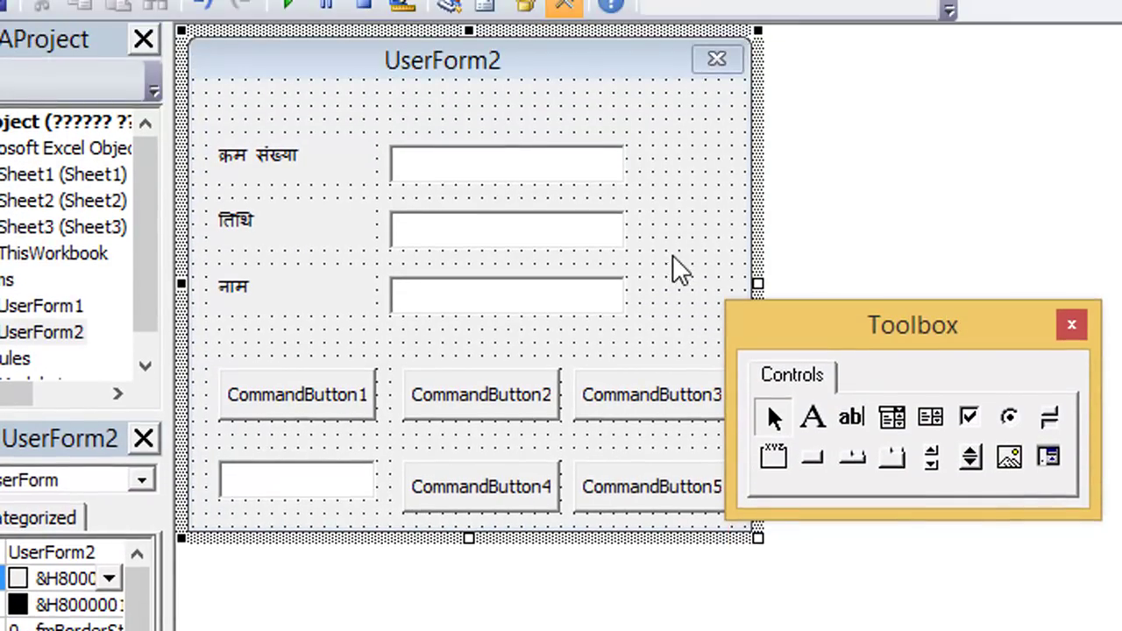
{"action": "left_click", "coordinate": [671, 140]}
Step: Replace CommandButton1's caption with the Hindi text अंकित करें, briefly checking UserForm1's design
{"action": "left_click_drag", "start_coordinate": [784, 324], "coordinate": [908, 252]}
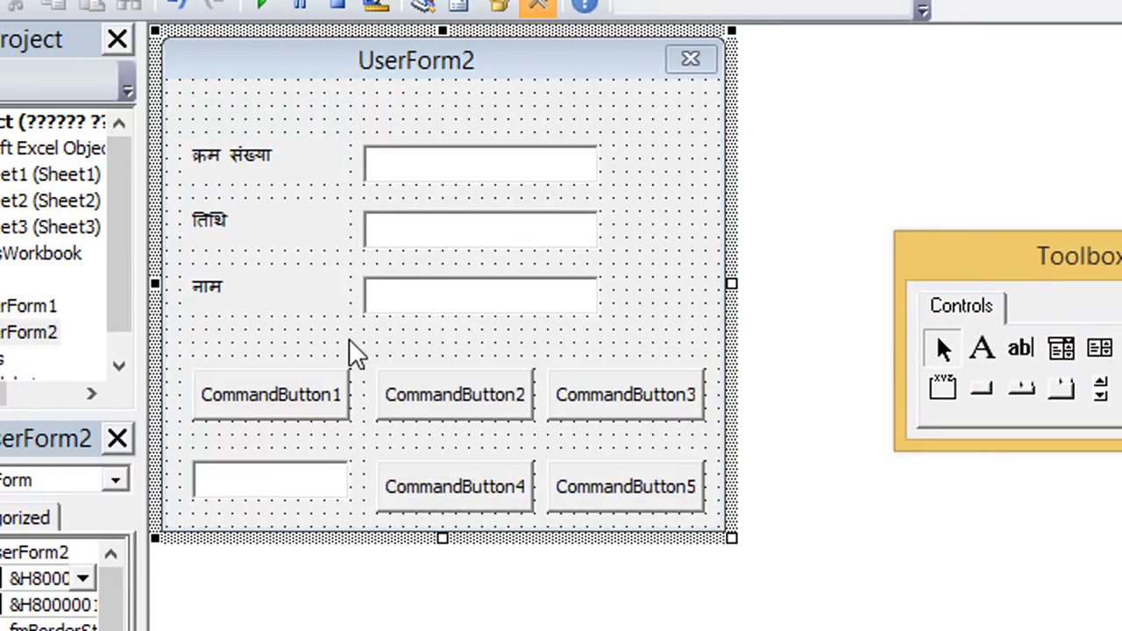
{"action": "left_click", "coordinate": [337, 405]}
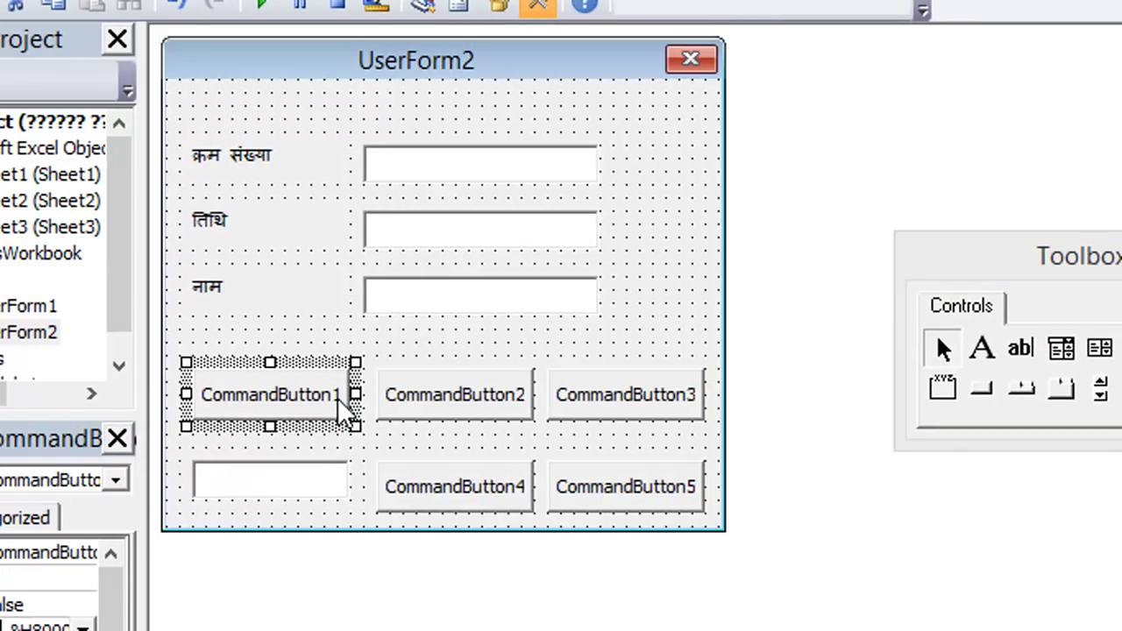
{"action": "left_click", "coordinate": [338, 396]}
{"action": "left_click_drag", "start_coordinate": [312, 393], "coordinate": [190, 394]}
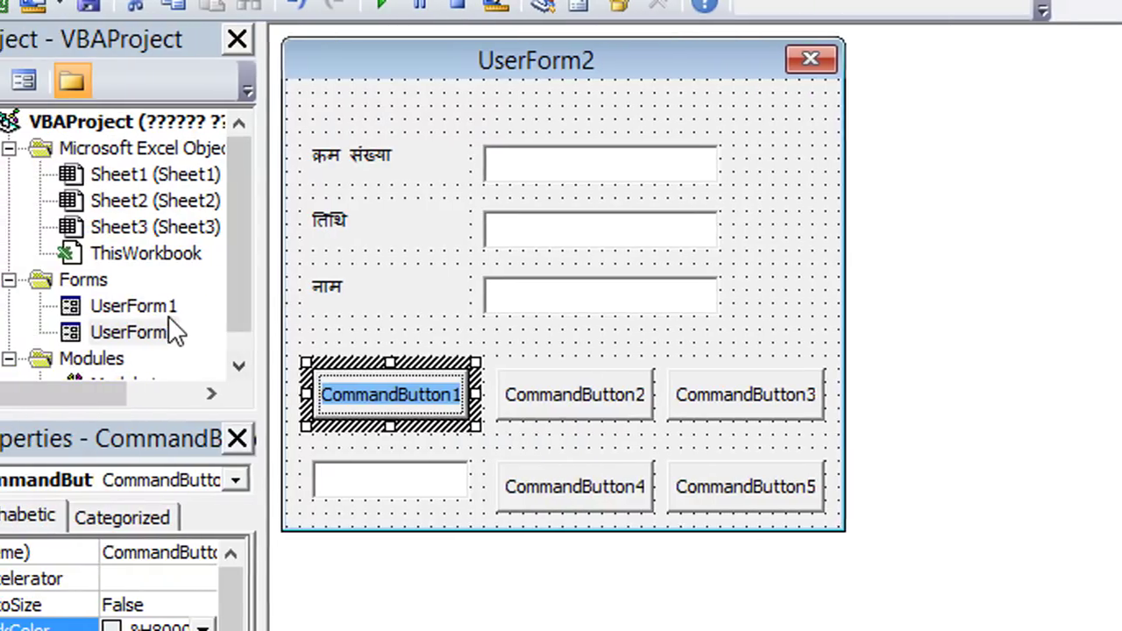
{"action": "double_click", "coordinate": [168, 307]}
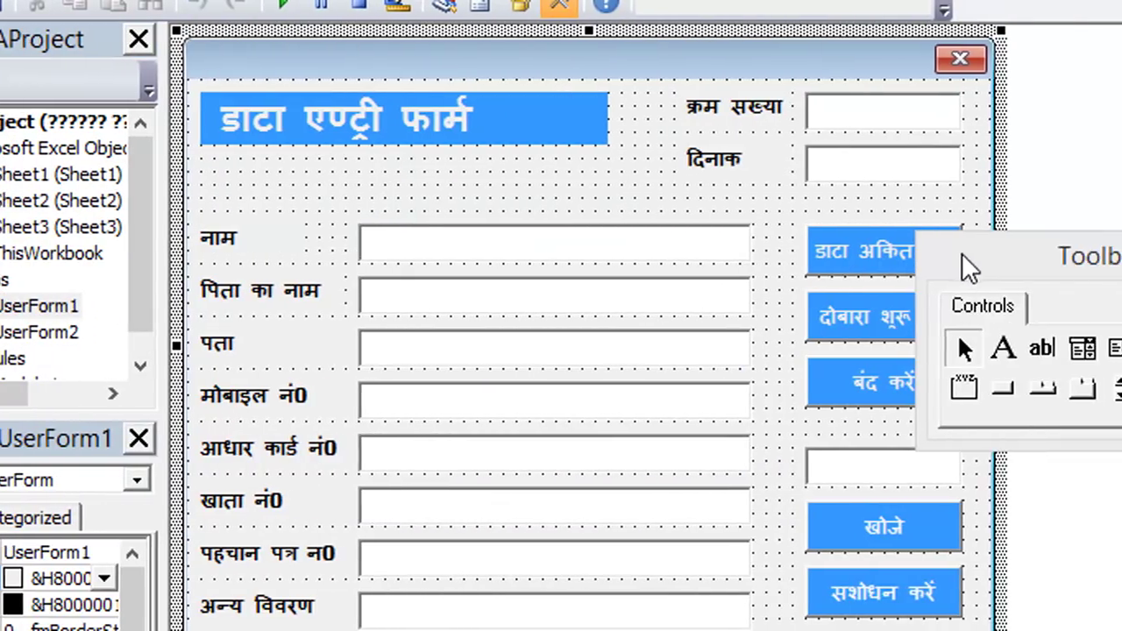
{"action": "left_click_drag", "start_coordinate": [1051, 261], "coordinate": [1121, 357]}
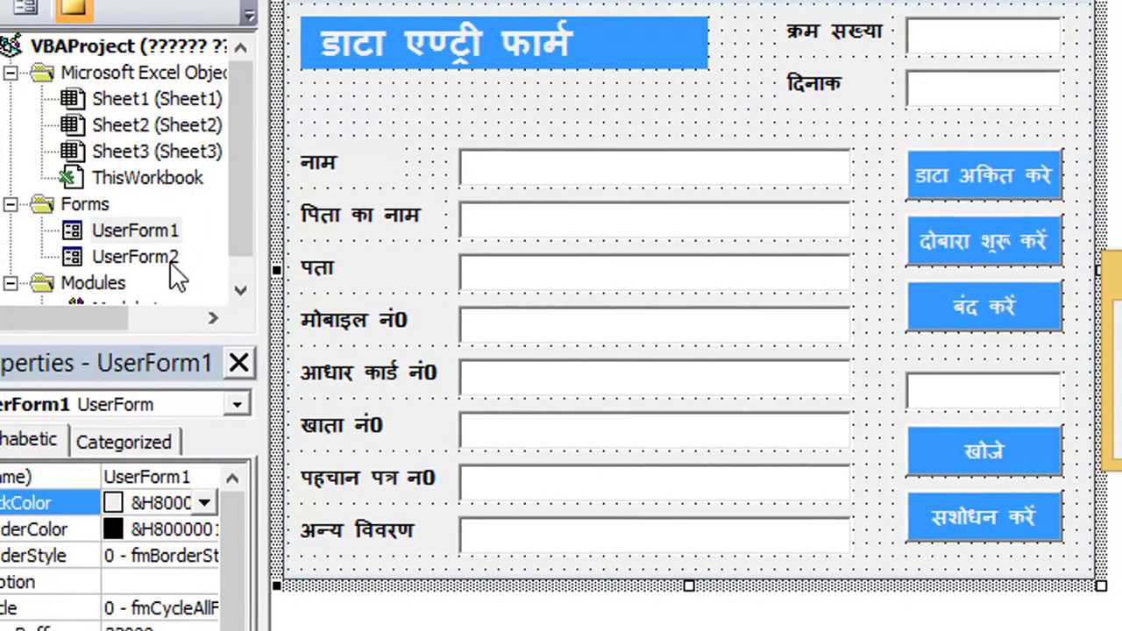
{"action": "double_click", "coordinate": [73, 256]}
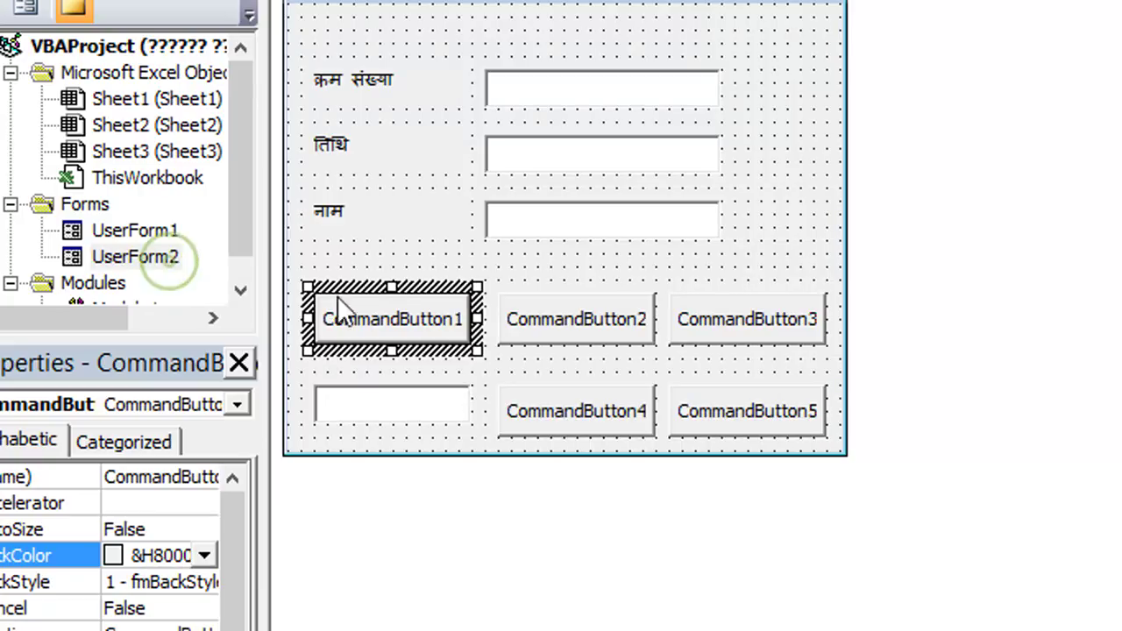
{"action": "left_click", "coordinate": [427, 319]}
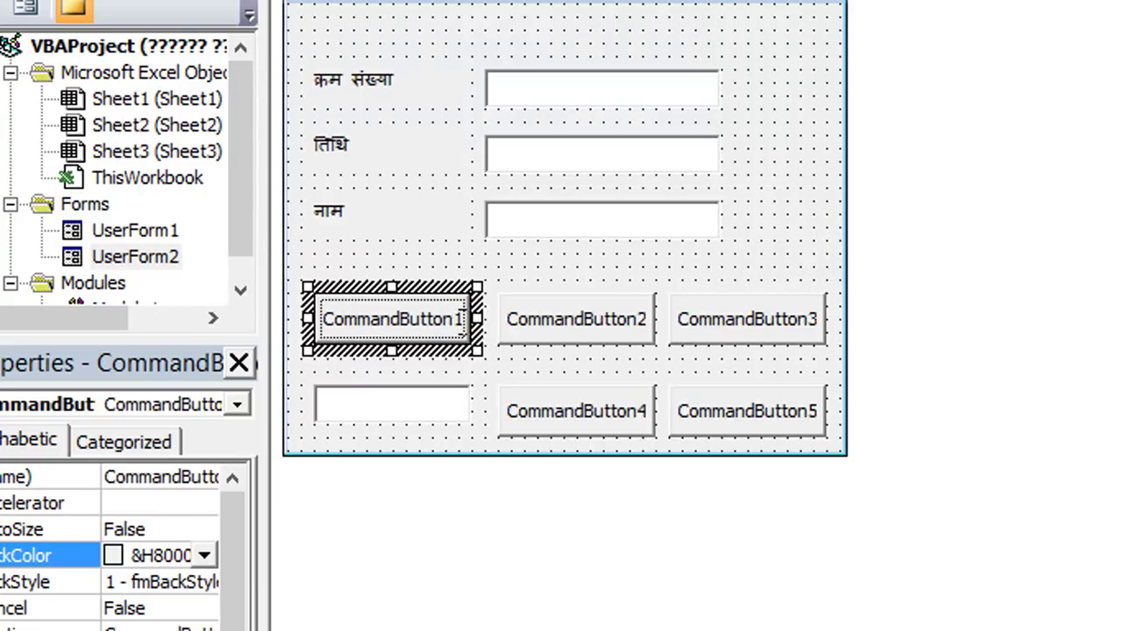
{"action": "left_click_drag", "start_coordinate": [458, 319], "coordinate": [302, 326]}
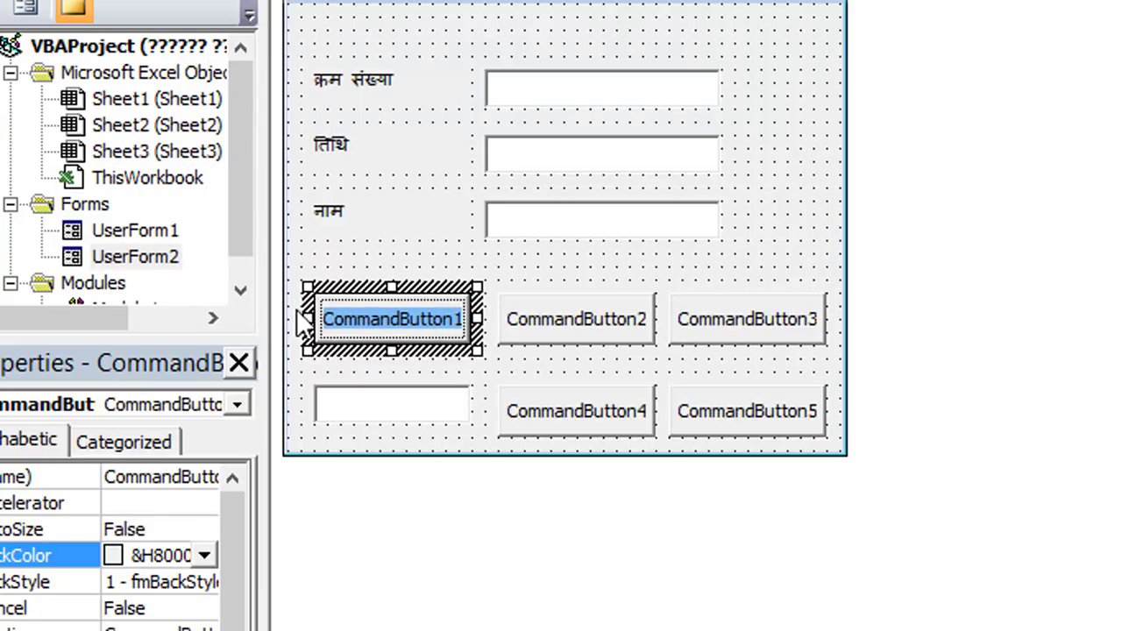
{"action": "type", "text": "आ"}
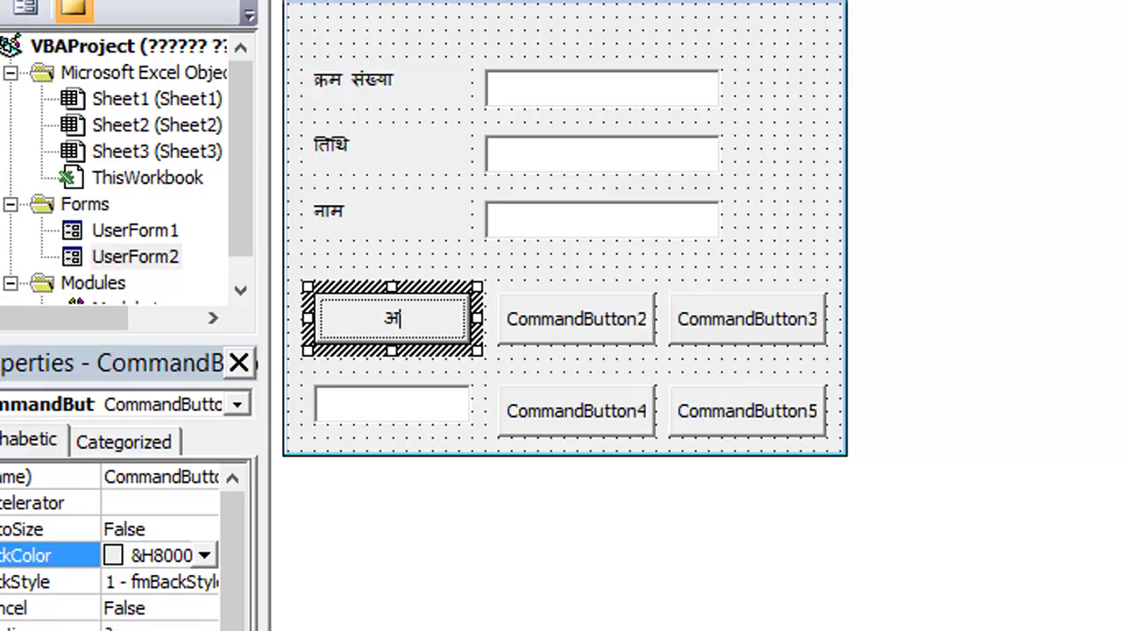
{"action": "type", "text": "कि"}
{"action": "type", "text": "तकरें"}
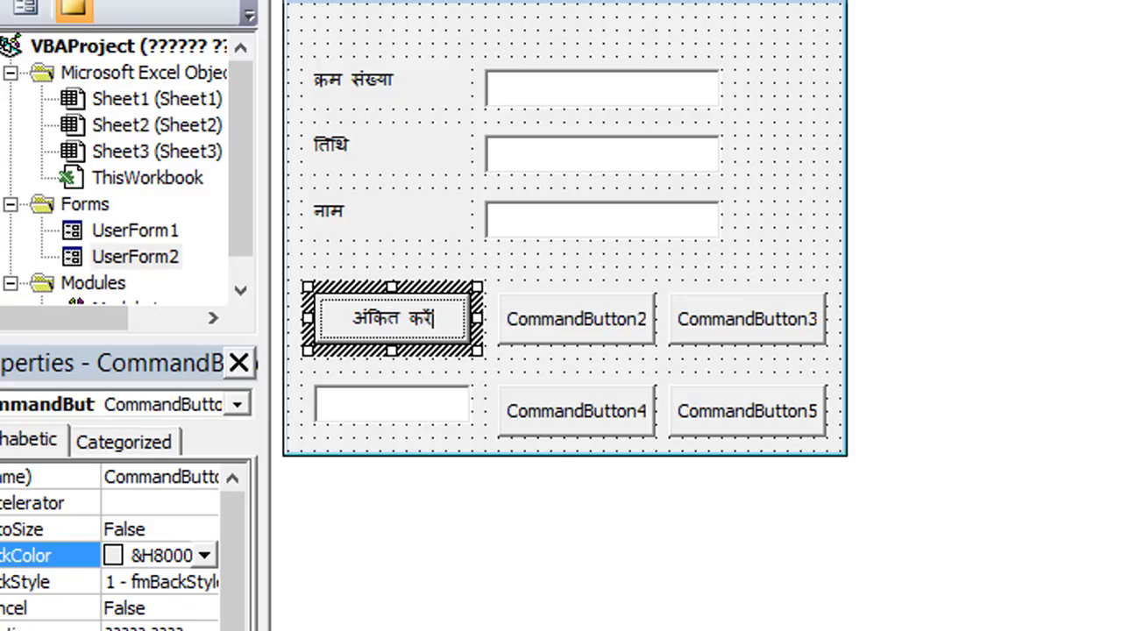
Step: Caption CommandButton2 'दोबारा खोले'
{"action": "left_click", "coordinate": [548, 323]}
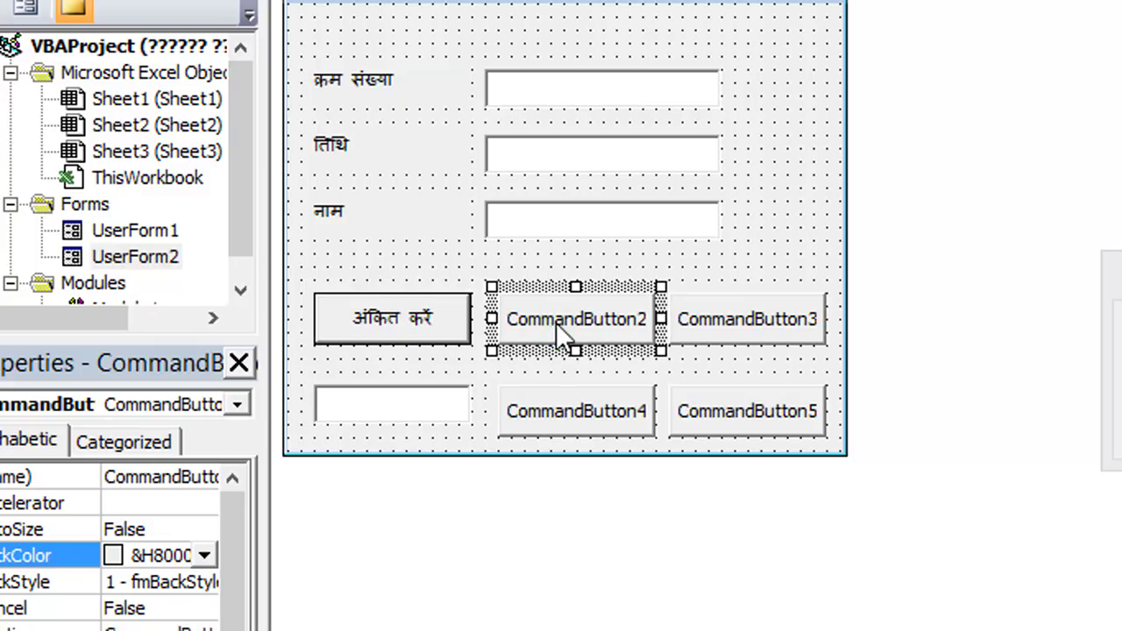
{"action": "left_click", "coordinate": [558, 331]}
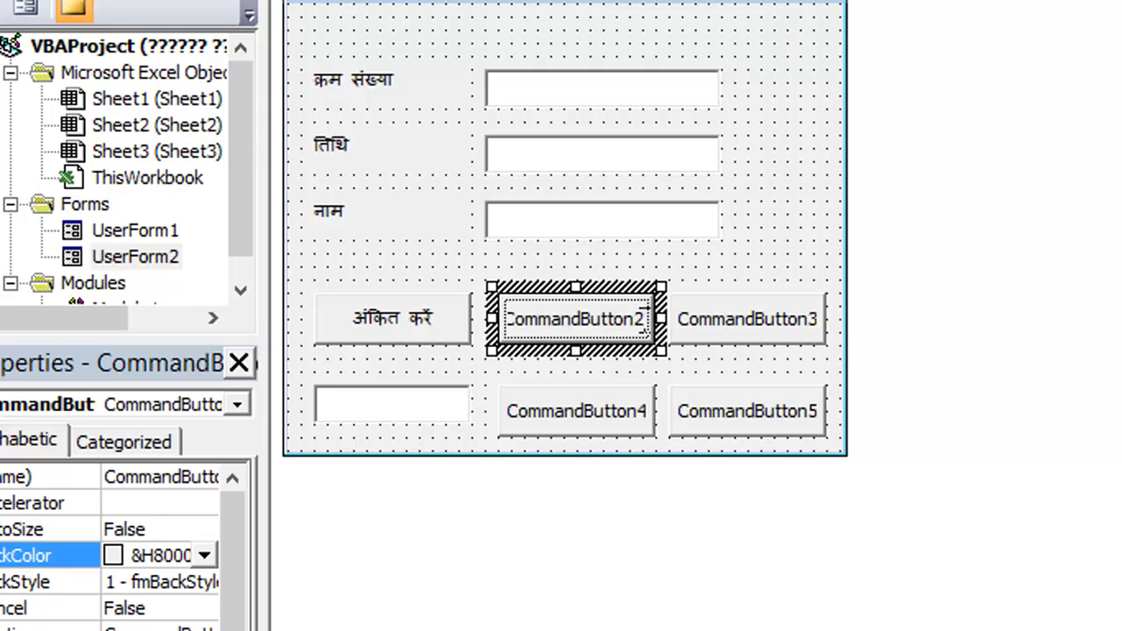
{"action": "left_click_drag", "start_coordinate": [647, 320], "coordinate": [454, 319]}
{"action": "type", "text": "दोम"}
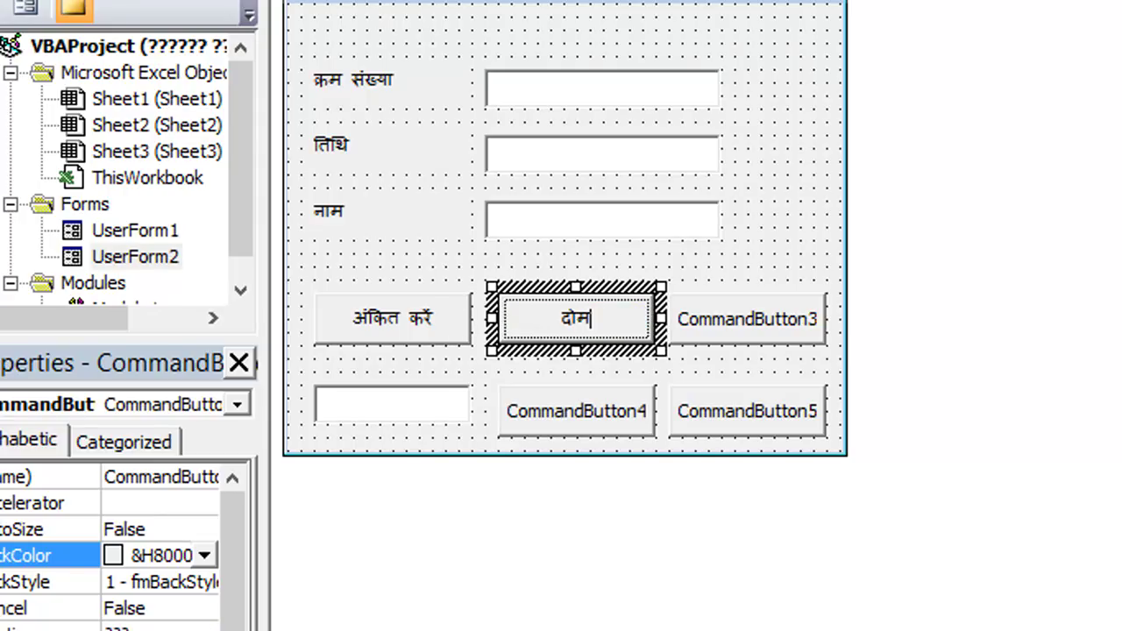
{"action": "key", "text": "BackSpace"}
{"action": "type", "text": "बारा"}
{"action": "type", "text": "ख"}
{"action": "key", "text": "BackSpace"}
{"action": "type", "text": "खोले"}
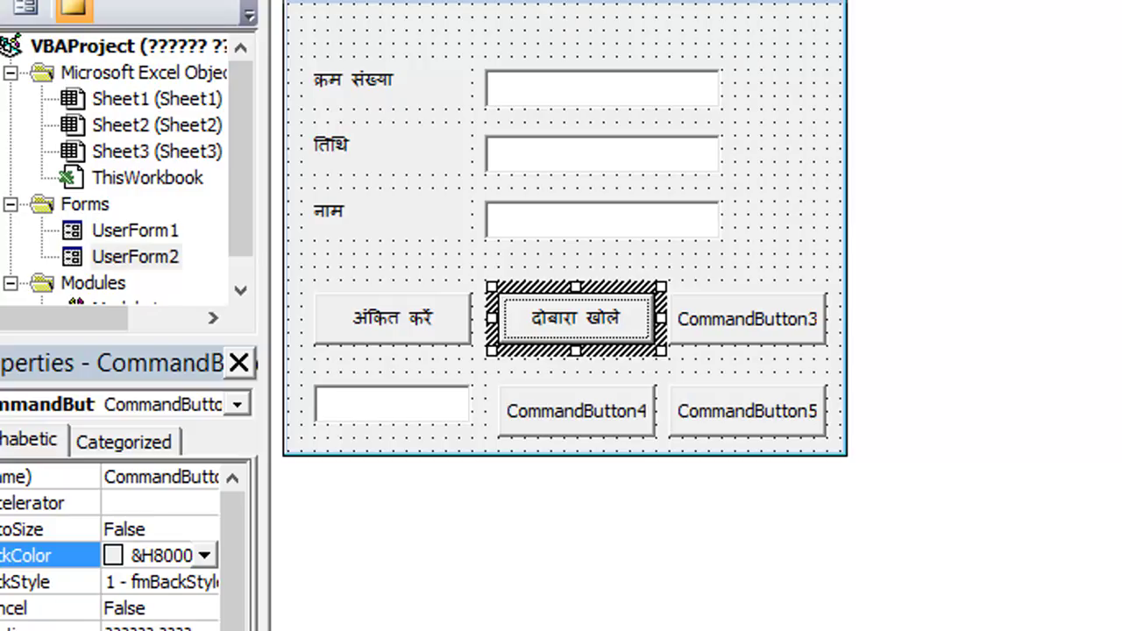
Step: Caption CommandButton3 'बंद करें' and CommandButton4 'खोजें'
{"action": "left_click", "coordinate": [727, 317]}
{"action": "left_click", "coordinate": [743, 319]}
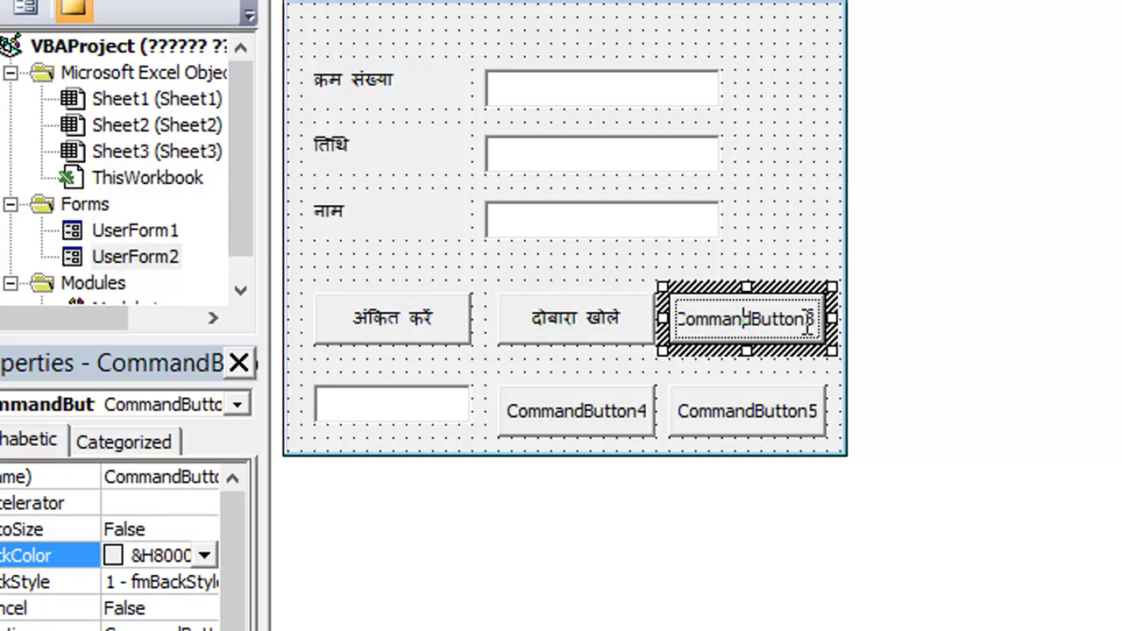
{"action": "left_click_drag", "start_coordinate": [817, 319], "coordinate": [625, 311]}
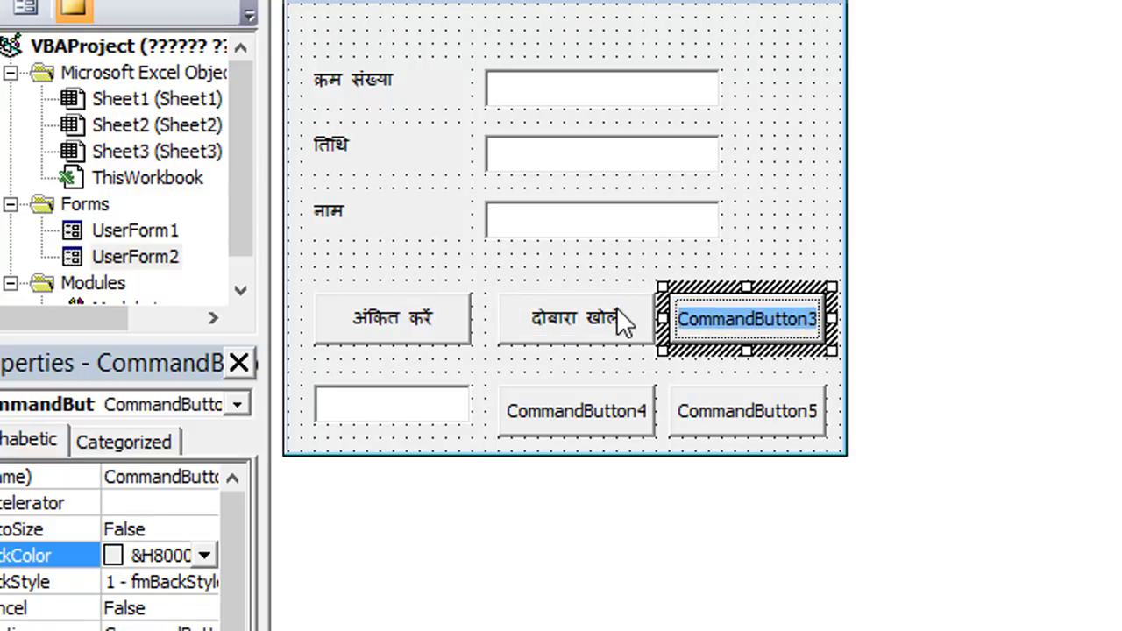
{"action": "type", "text": "बंद"}
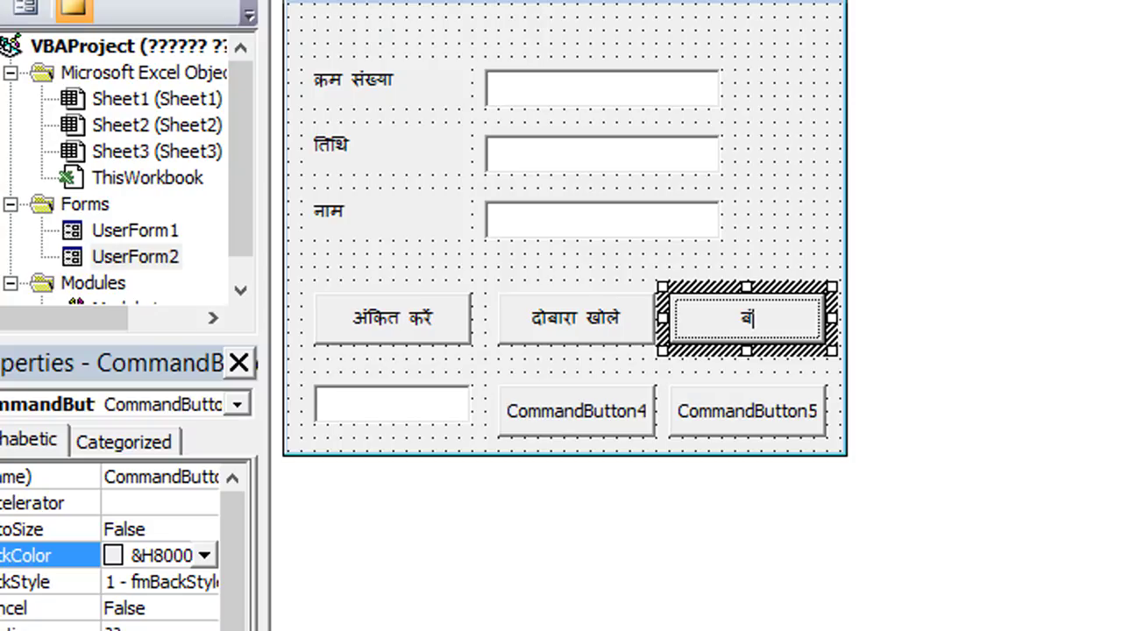
{"action": "type", "text": " करें"}
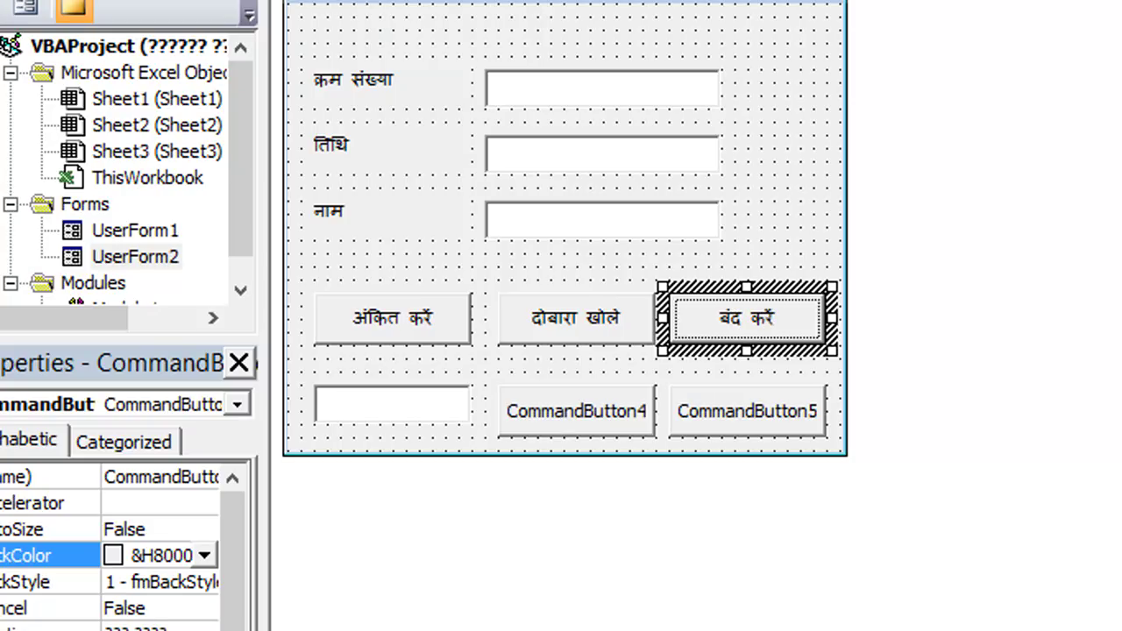
{"action": "left_click", "coordinate": [582, 408]}
{"action": "left_click", "coordinate": [591, 409]}
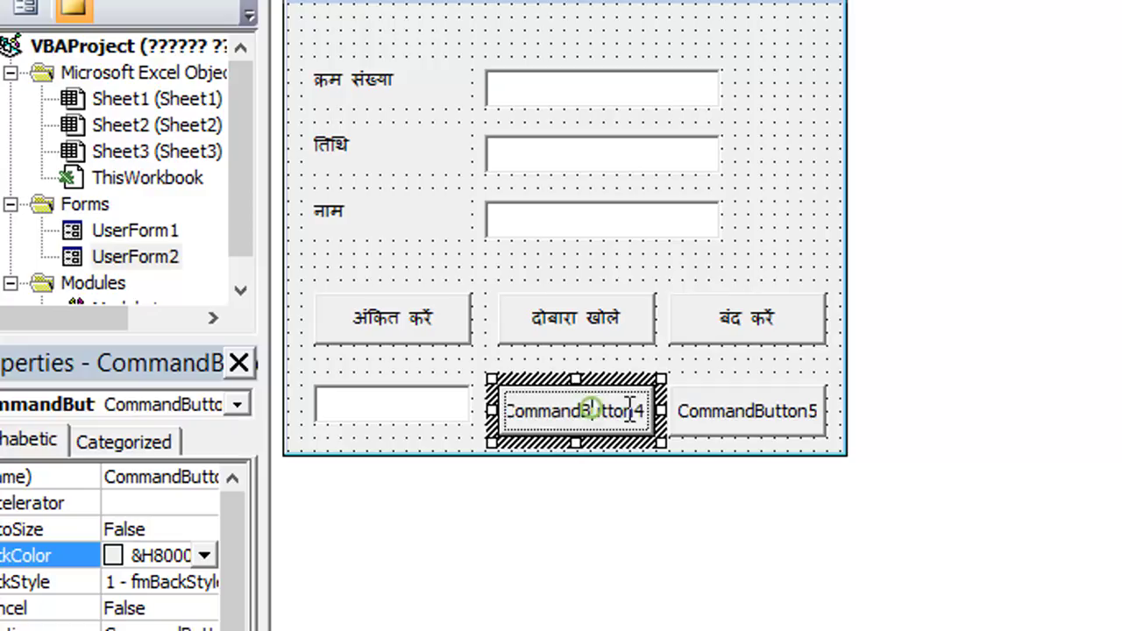
{"action": "left_click_drag", "start_coordinate": [646, 411], "coordinate": [449, 396]}
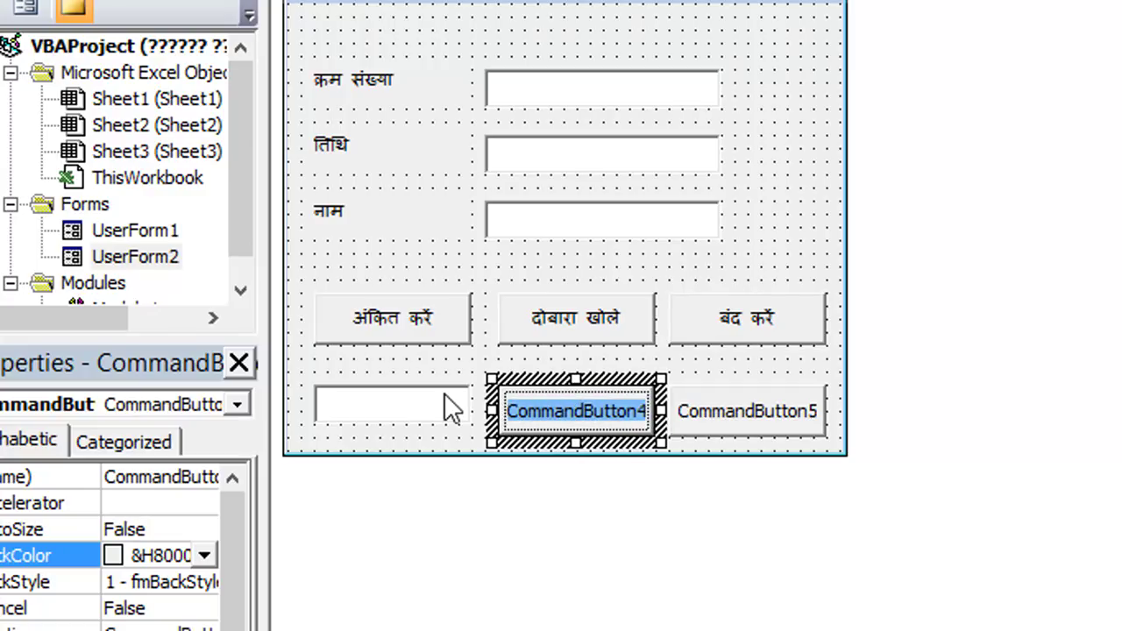
{"action": "type", "text": "खो"}
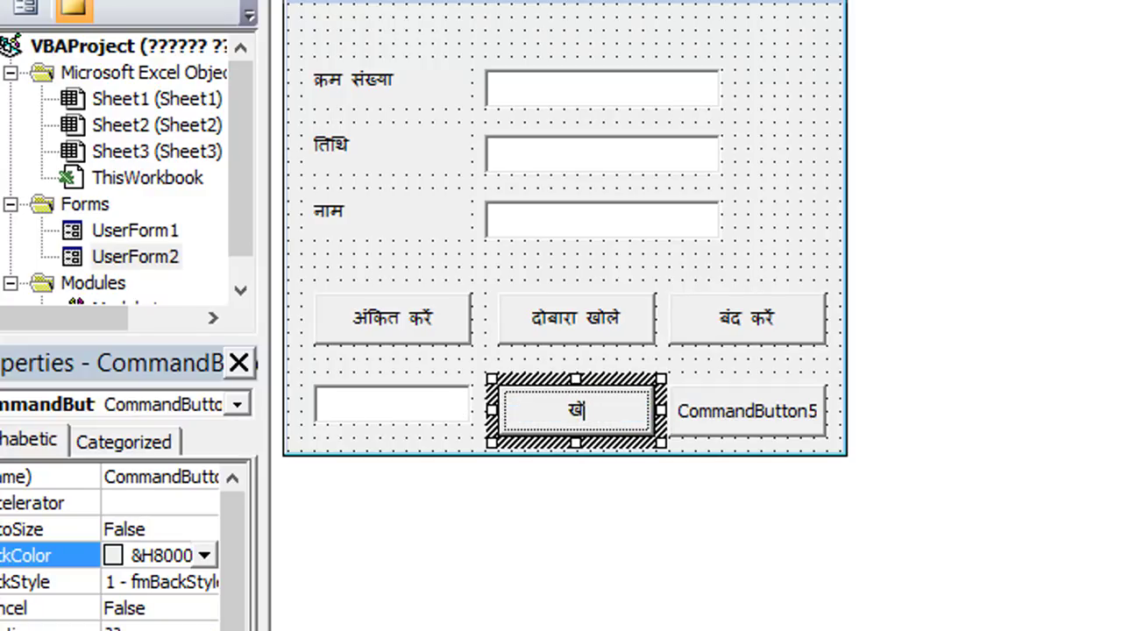
{"action": "type", "text": "ो"}
{"action": "type", "text": "ड"}
{"action": "key", "text": "BackSpace"}
{"action": "type", "text": "जें"}
Step: Caption CommandButton5 'संशोधन करें' and finish caption editing
{"action": "left_click", "coordinate": [712, 412]}
{"action": "left_click", "coordinate": [777, 424]}
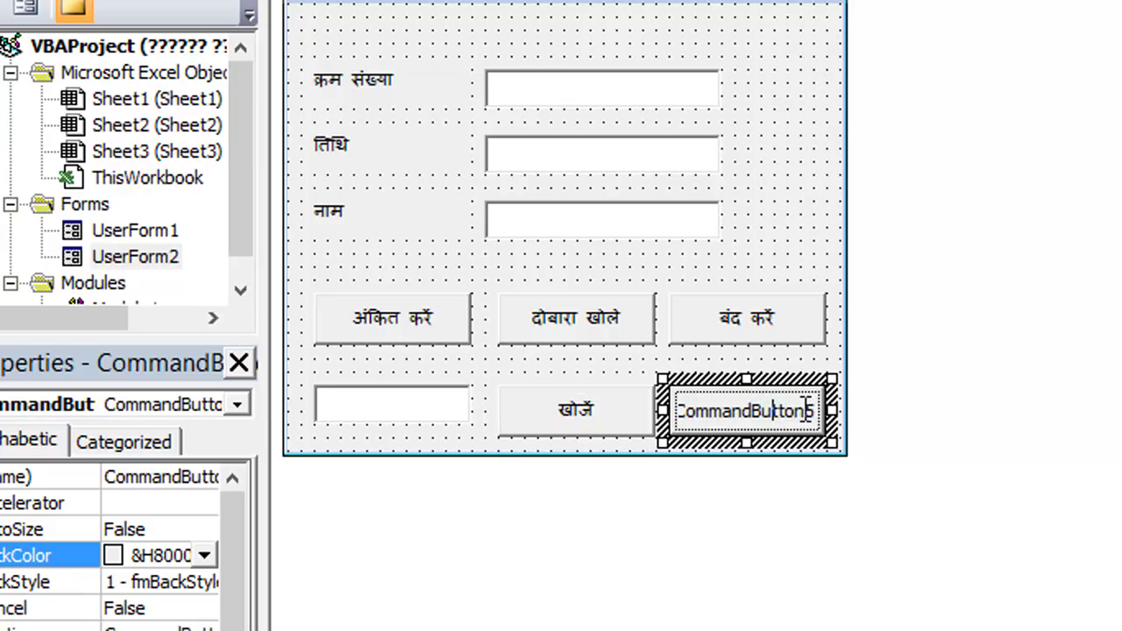
{"action": "left_click_drag", "start_coordinate": [815, 410], "coordinate": [608, 409]}
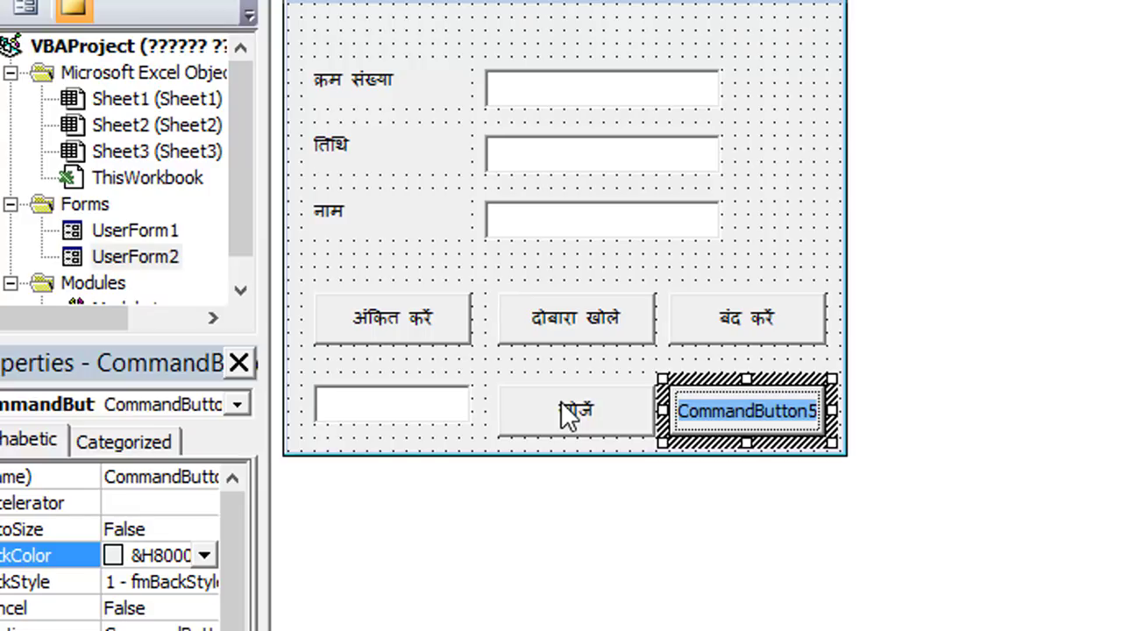
{"action": "type", "text": "त"}
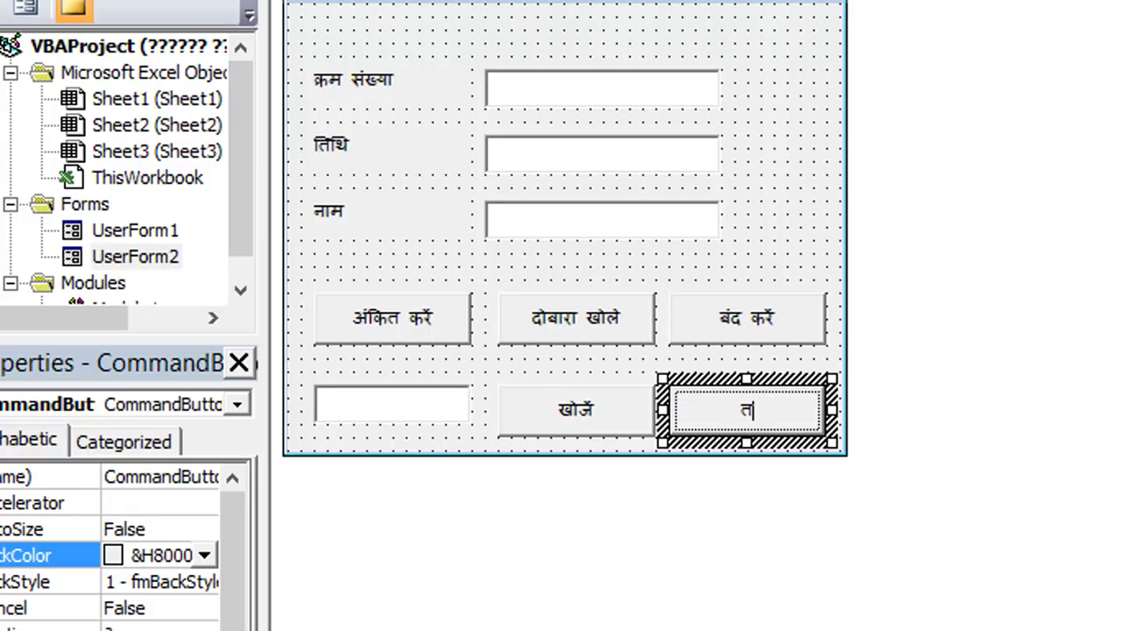
{"action": "type", "text": "ो"}
{"action": "type", "text": "श"}
{"action": "type", "text": "ो"}
{"action": "type", "text": "ध"}
{"action": "key", "text": "BackSpace"}
{"action": "type", "text": "धन "}
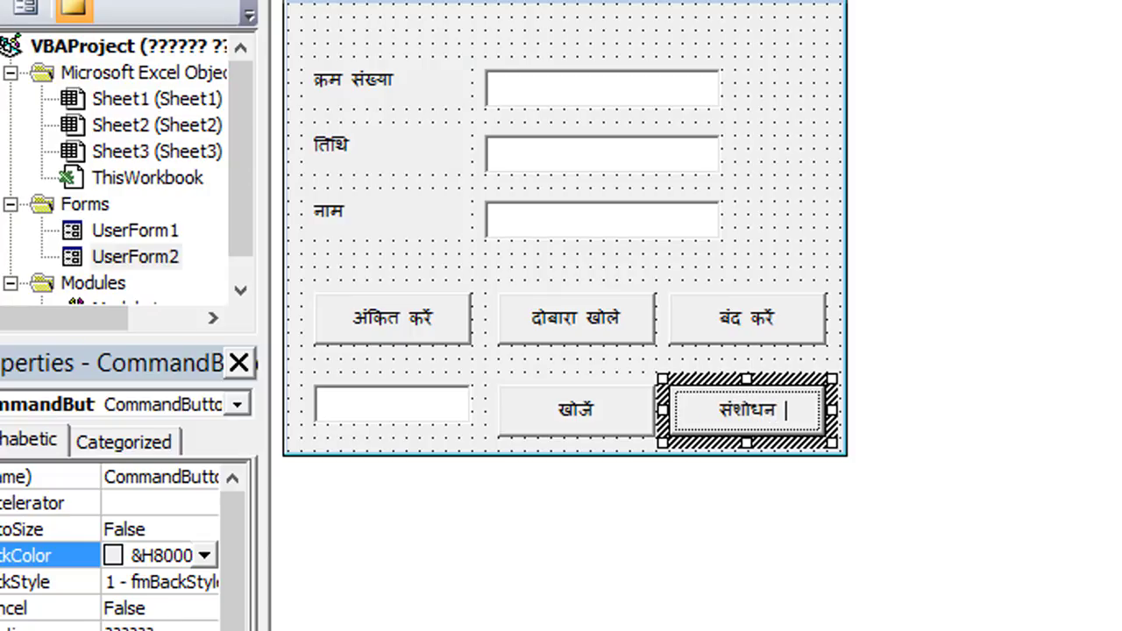
{"action": "type", "text": "करें"}
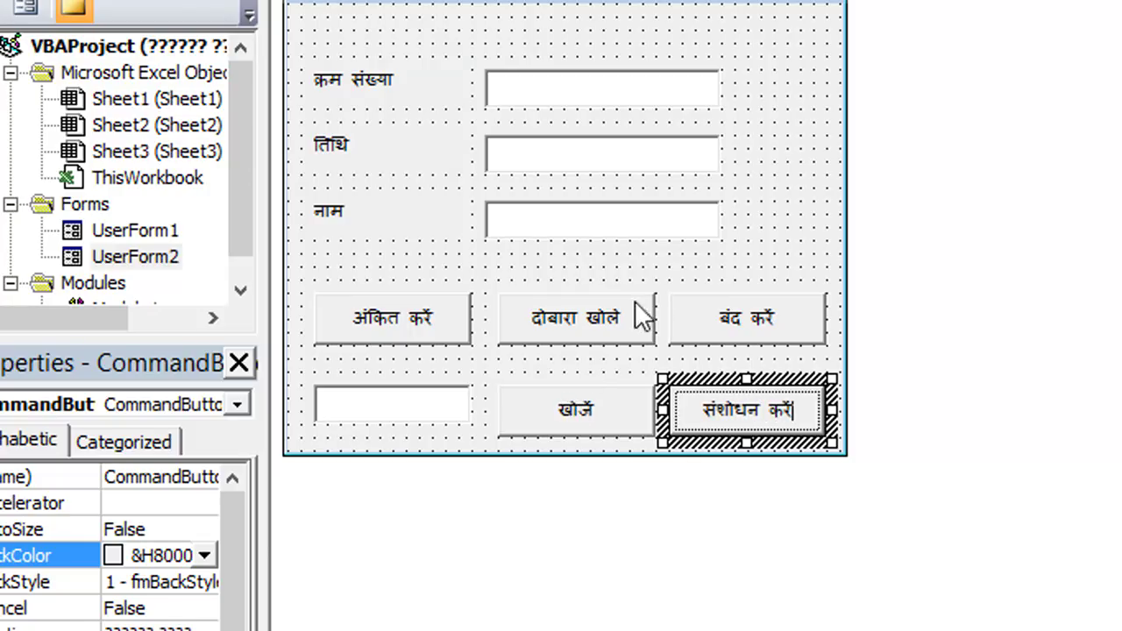
{"action": "left_click", "coordinate": [787, 235]}
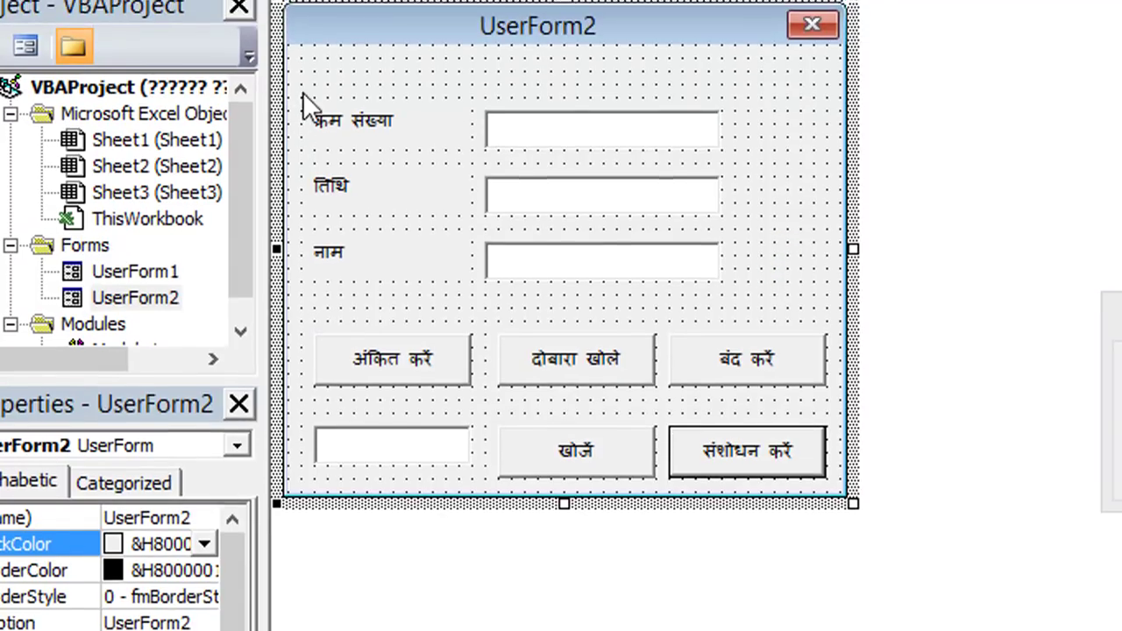
Step: Make the three field labels bold at font size 10
{"action": "left_click_drag", "start_coordinate": [304, 94], "coordinate": [476, 306]}
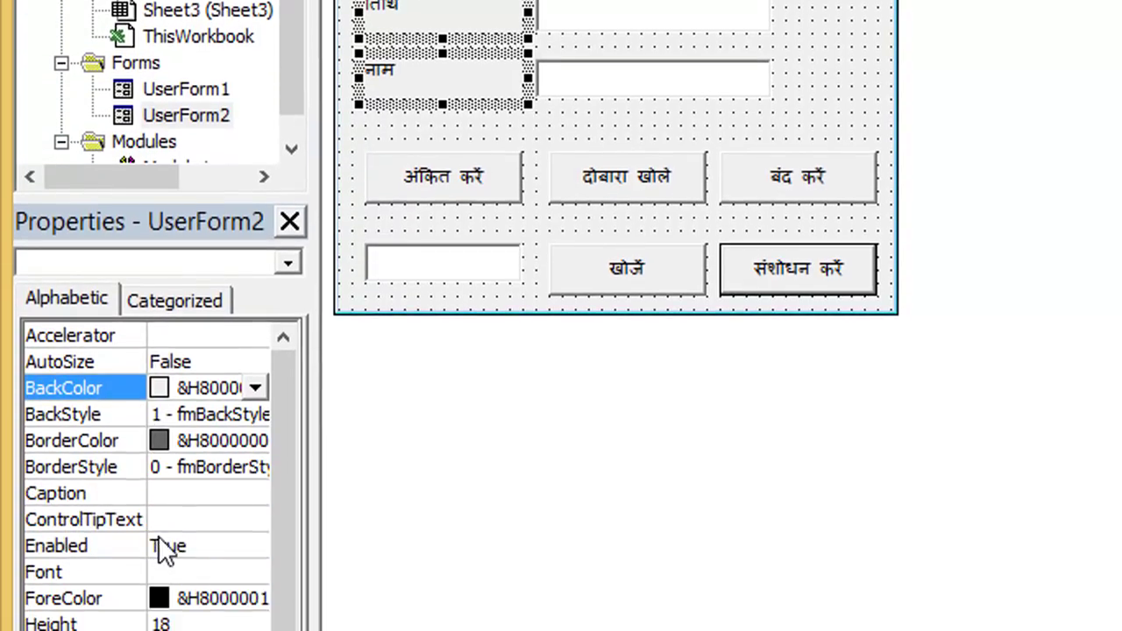
{"action": "left_click_drag", "start_coordinate": [290, 526], "coordinate": [291, 540]}
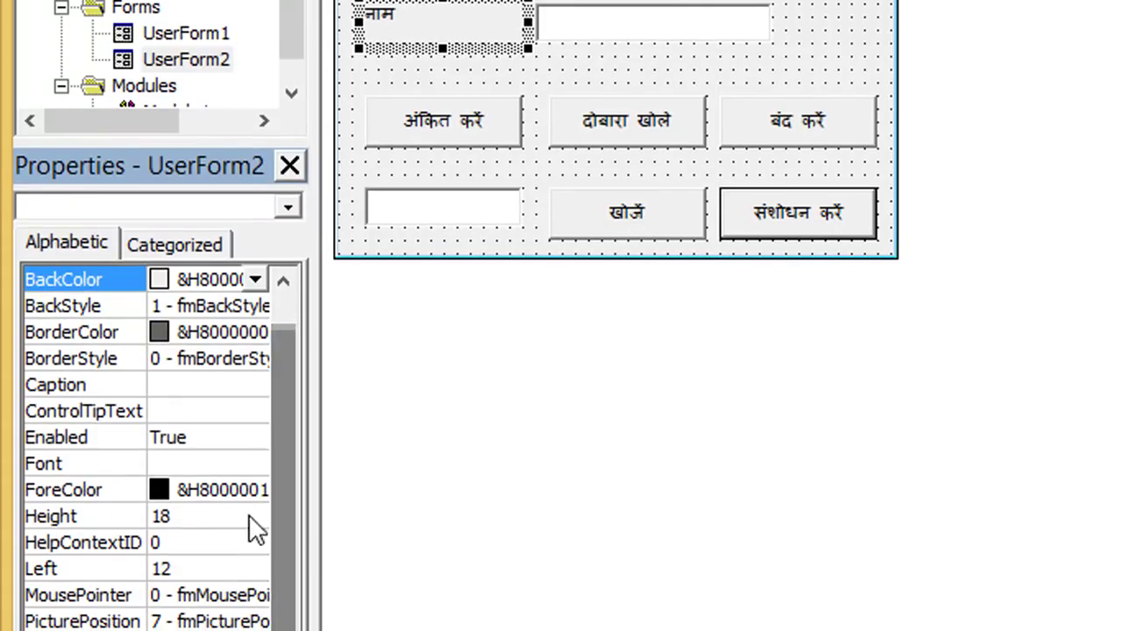
{"action": "left_click", "coordinate": [186, 465]}
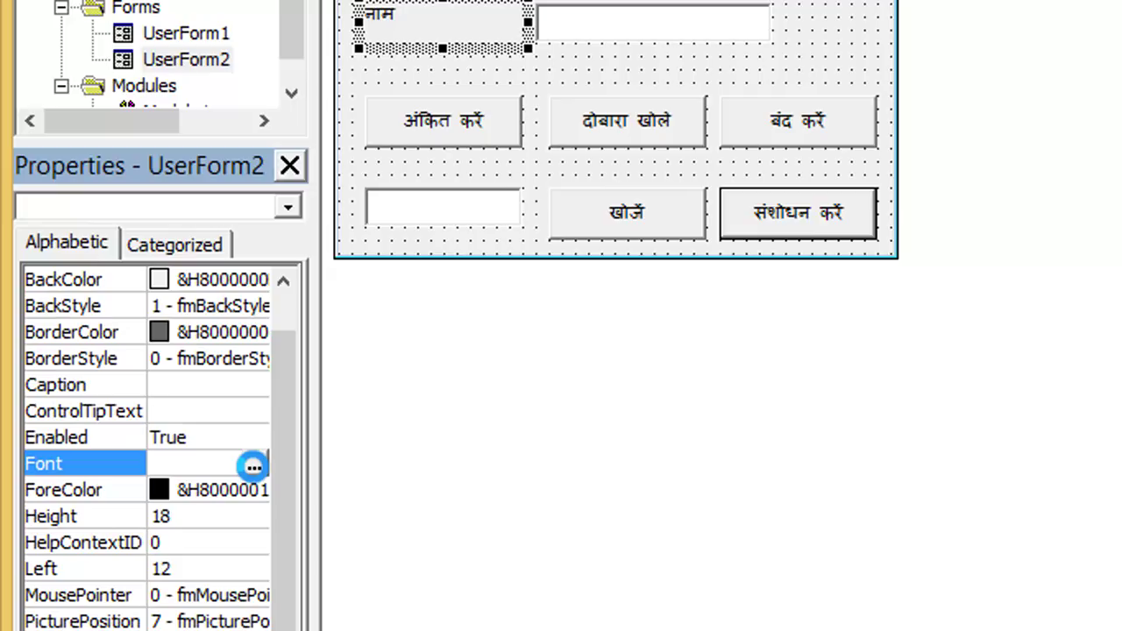
{"action": "left_click", "coordinate": [253, 467]}
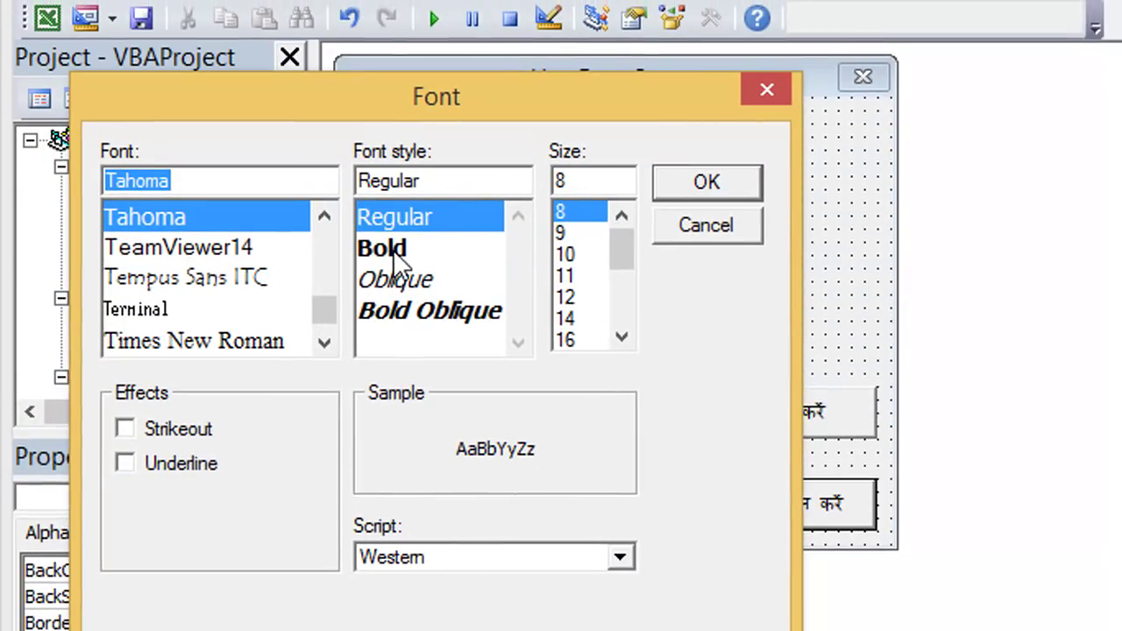
{"action": "left_click", "coordinate": [361, 248]}
{"action": "left_click", "coordinate": [569, 256]}
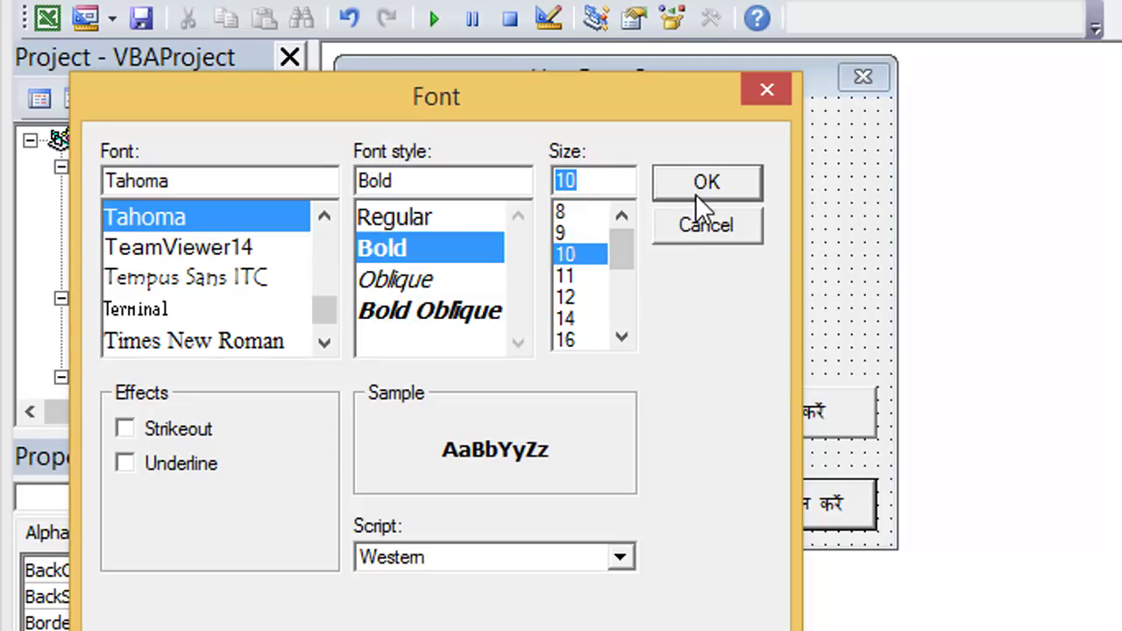
{"action": "left_click", "coordinate": [697, 189]}
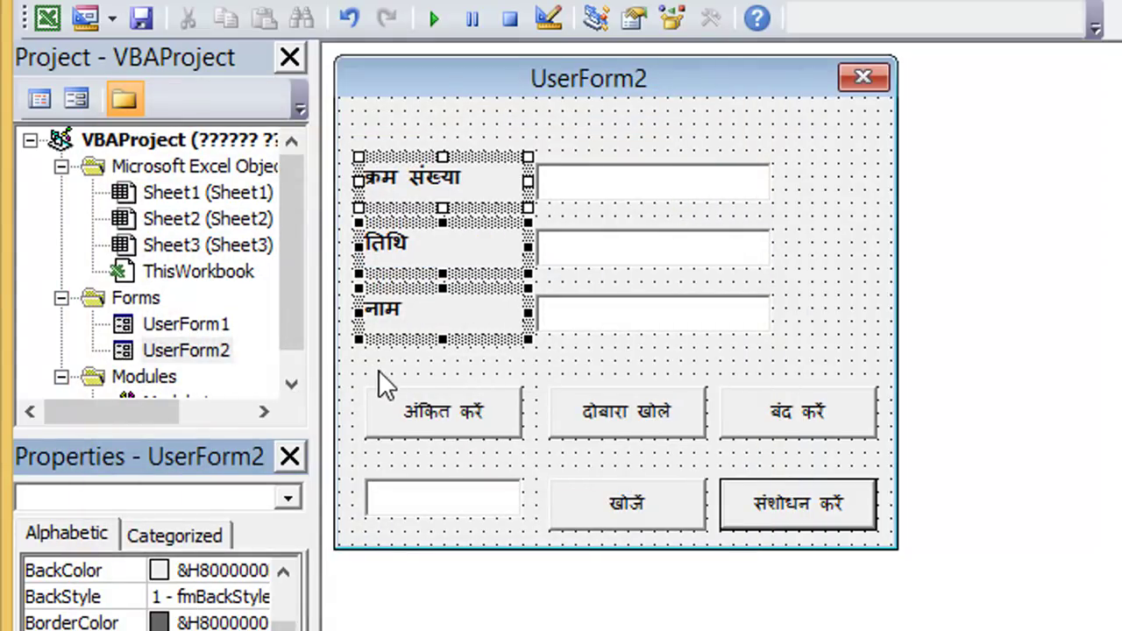
Step: Set all five command button captions to bold, size 10
{"action": "mouse_move", "coordinate": [359, 373]}
{"action": "left_mouse_down"}
{"action": "mouse_move", "coordinate": [589, 443]}
{"action": "mouse_move", "coordinate": [883, 463]}
{"action": "left_mouse_up"}
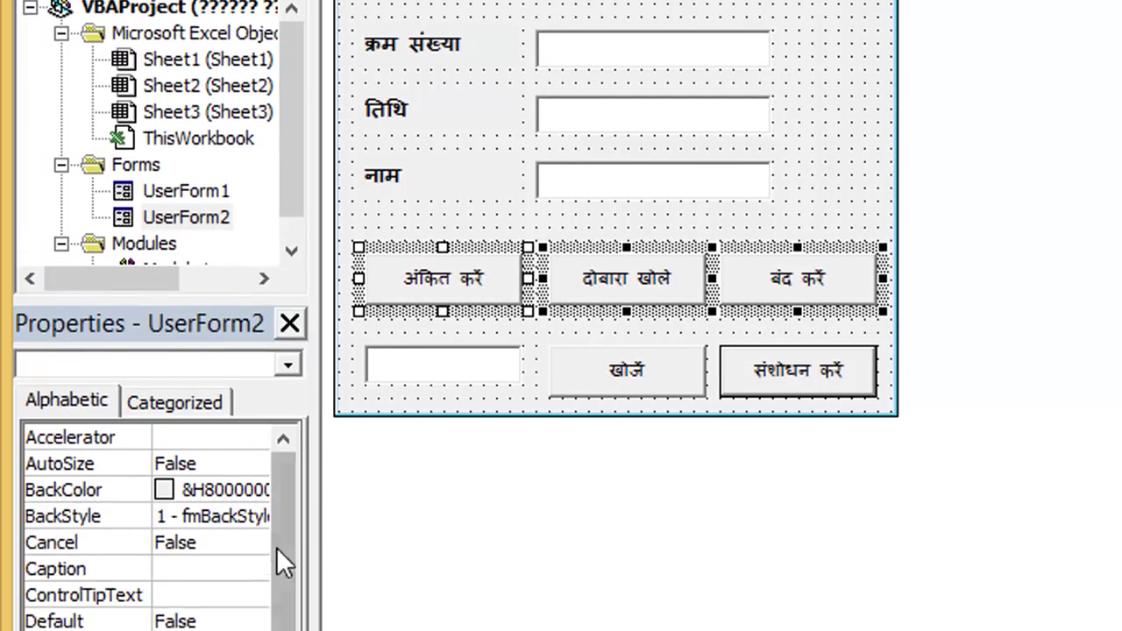
{"action": "left_click", "coordinate": [584, 340], "text": "ctrl"}
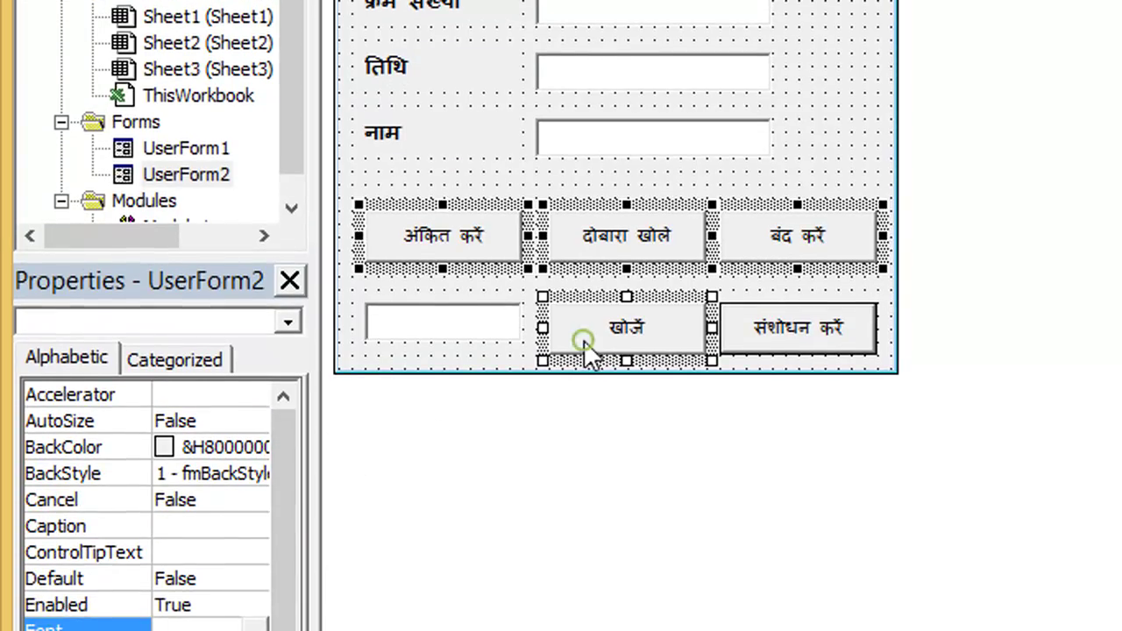
{"action": "left_click", "coordinate": [740, 343], "text": "ctrl"}
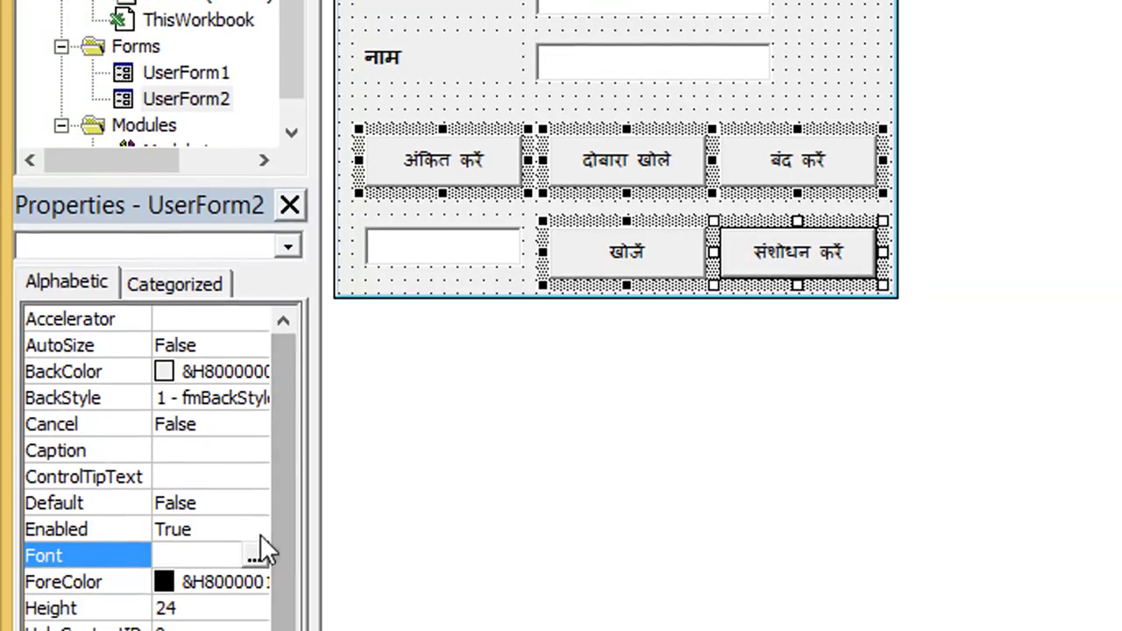
{"action": "left_click", "coordinate": [258, 533]}
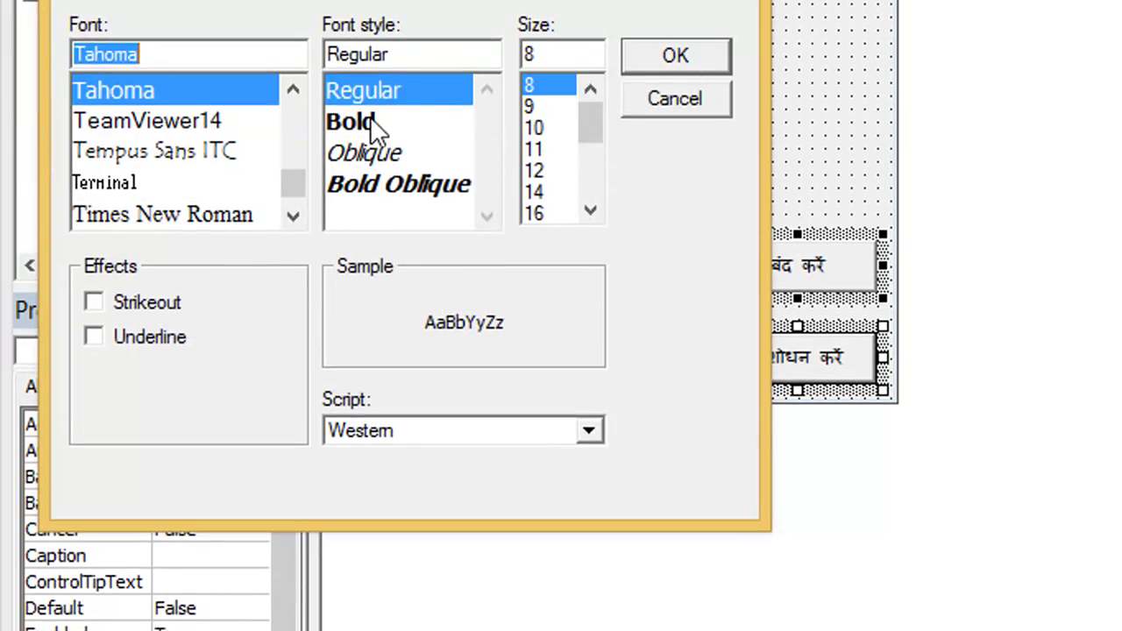
{"action": "left_click", "coordinate": [359, 70]}
{"action": "left_click", "coordinate": [534, 75]}
{"action": "left_click", "coordinate": [665, 94]}
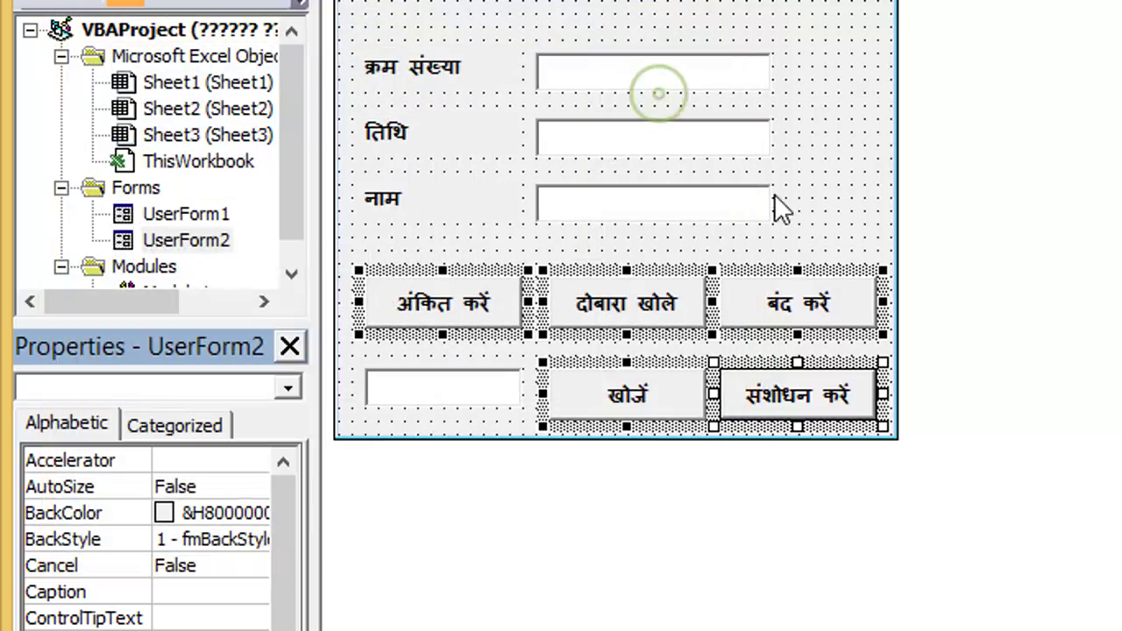
{"action": "left_click", "coordinate": [818, 210]}
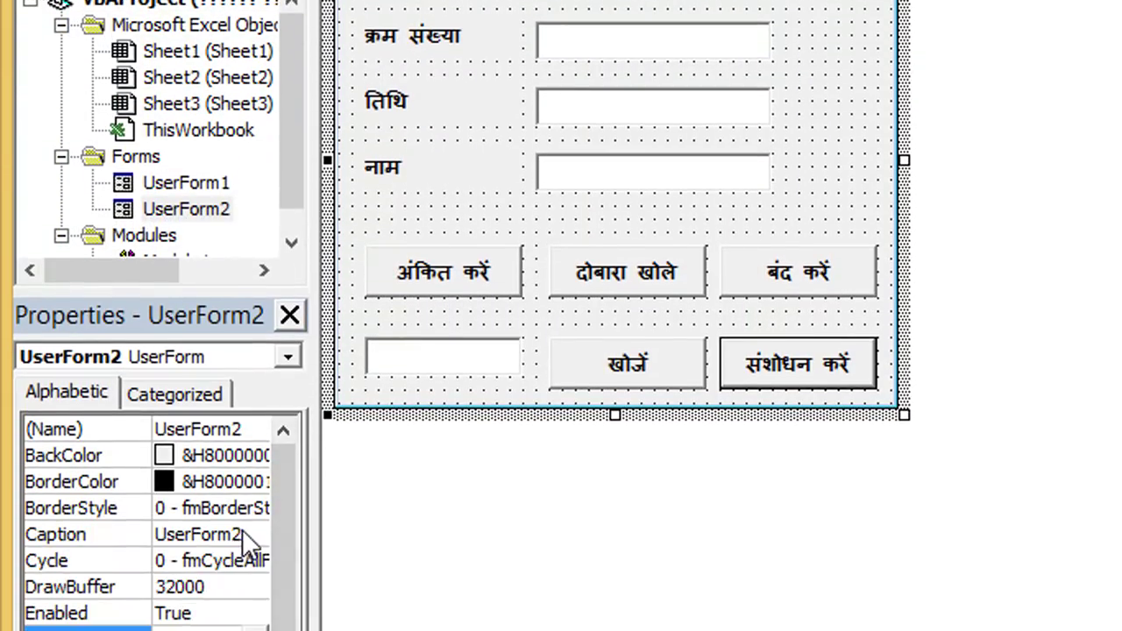
Step: Delete the default 'UserForm2' text from the form's Caption property
{"action": "left_click", "coordinate": [242, 535]}
{"action": "double_click", "coordinate": [242, 535]}
{"action": "key", "text": "BackSpace"}
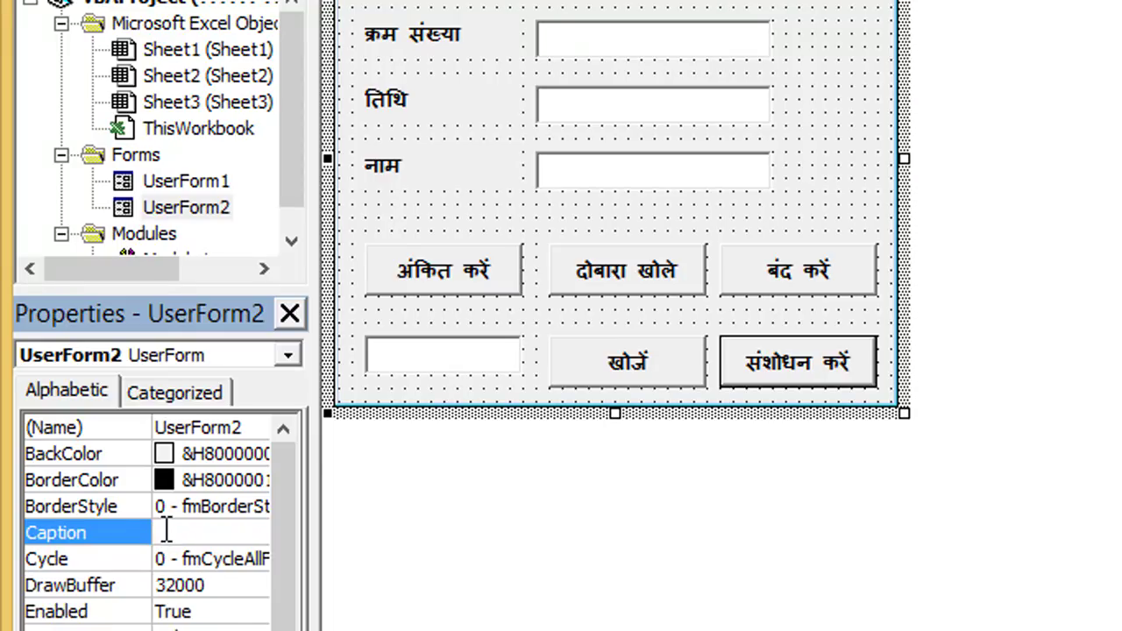
{"action": "left_click", "coordinate": [613, 220]}
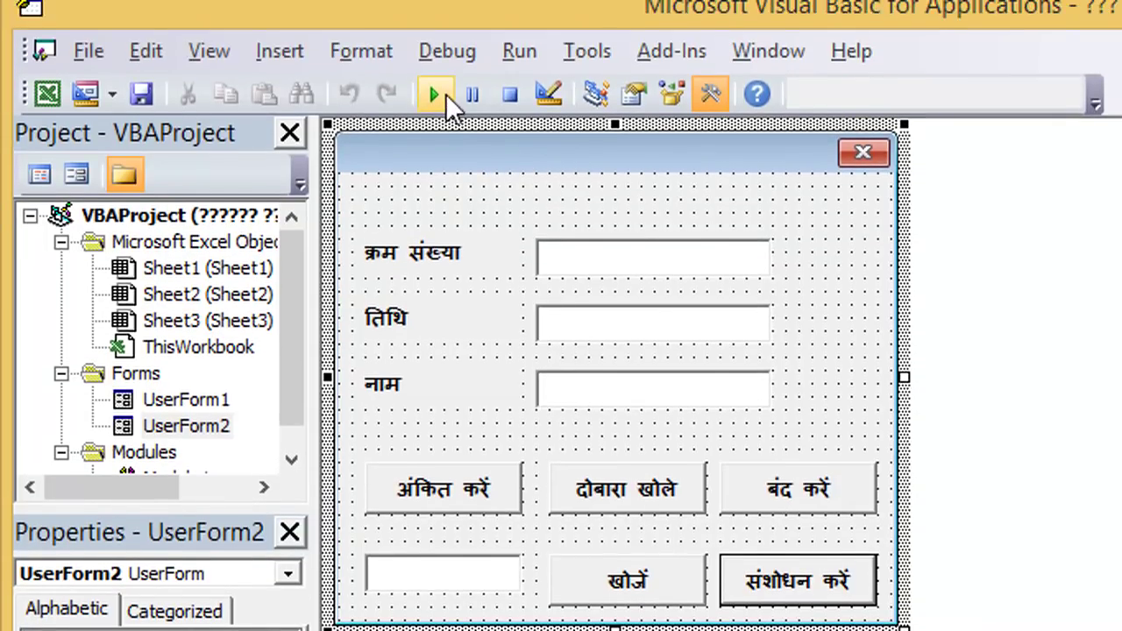
{"action": "left_click", "coordinate": [438, 94]}
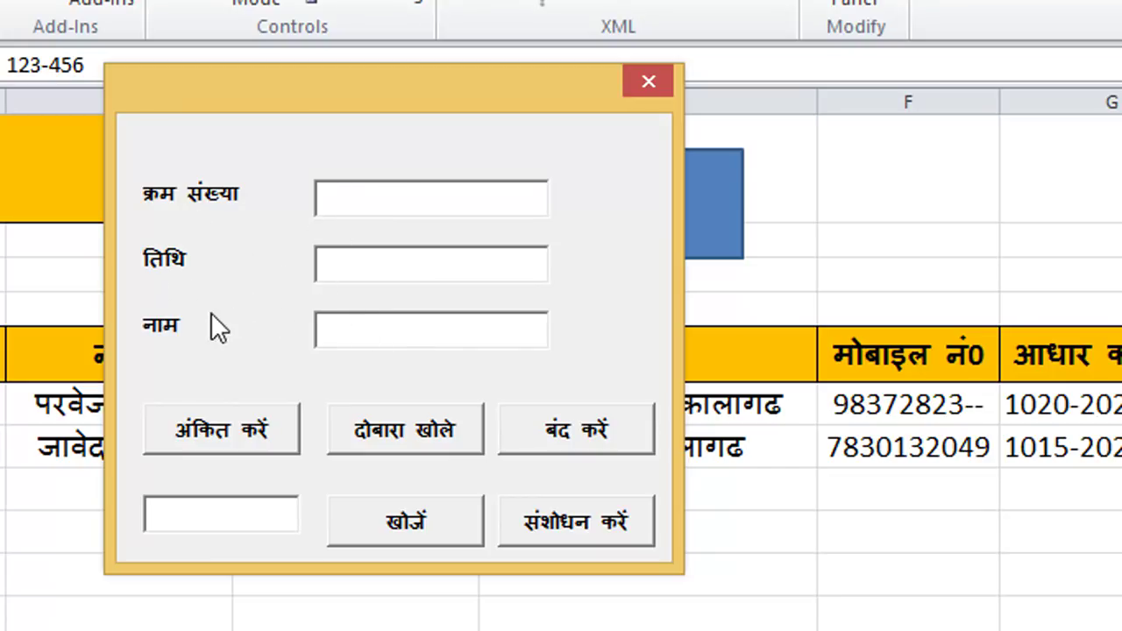
{"action": "left_click", "coordinate": [264, 440]}
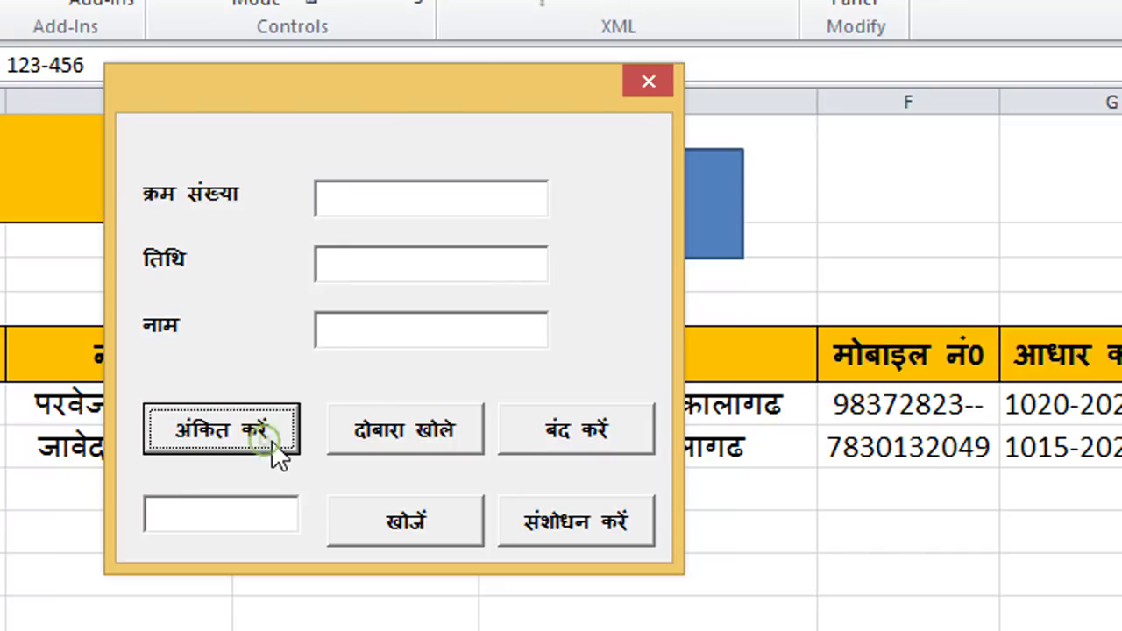
{"action": "left_click", "coordinate": [361, 426]}
{"action": "left_click", "coordinate": [552, 431]}
{"action": "left_click", "coordinate": [442, 519]}
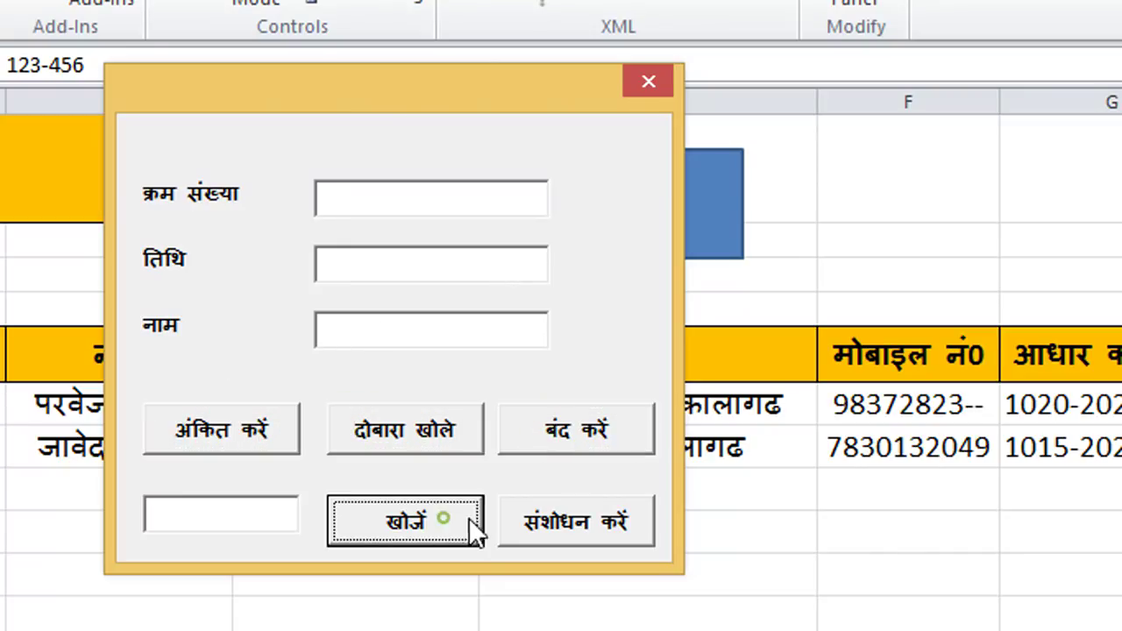
{"action": "left_click", "coordinate": [563, 521]}
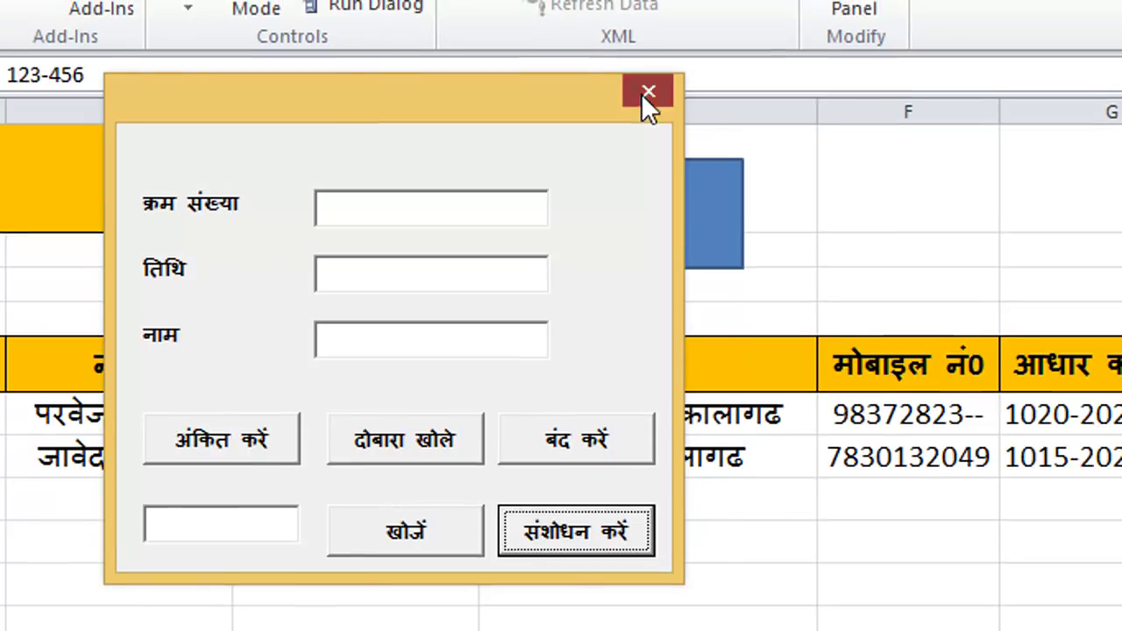
{"action": "left_click", "coordinate": [645, 91]}
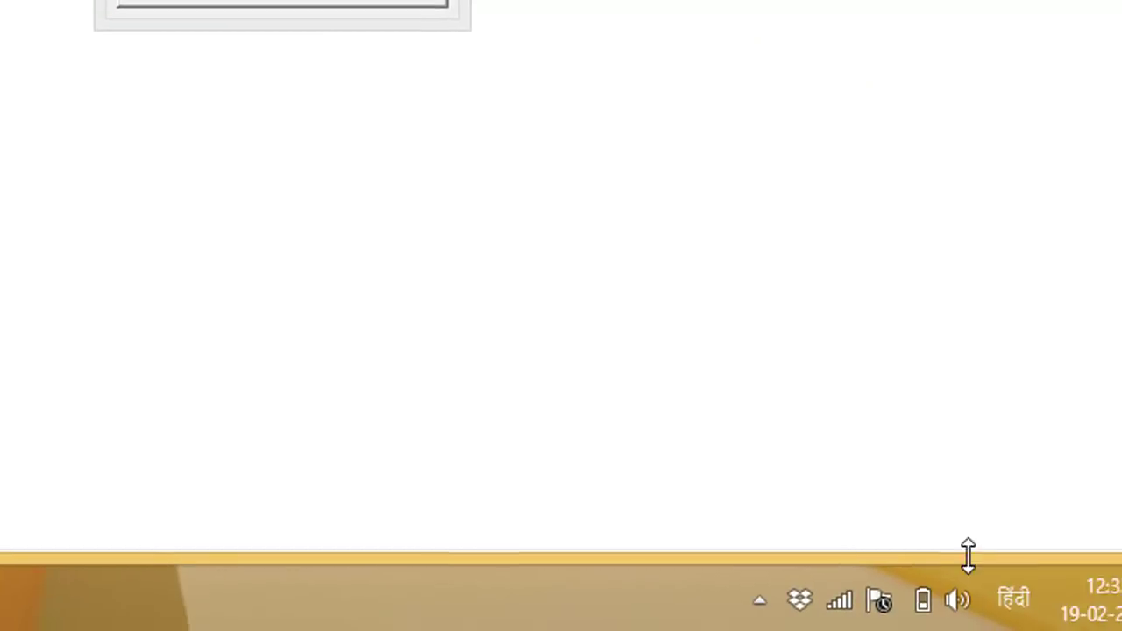
Step: Switch the keyboard input language to ENG English (United States)
{"action": "left_click", "coordinate": [950, 602]}
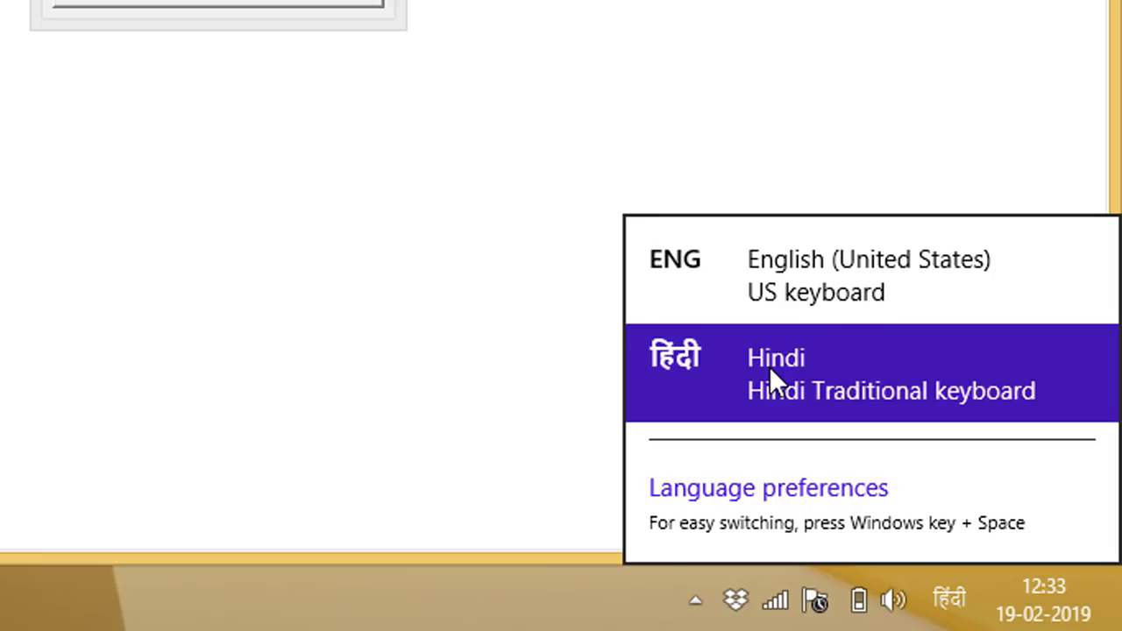
{"action": "left_click", "coordinate": [770, 291]}
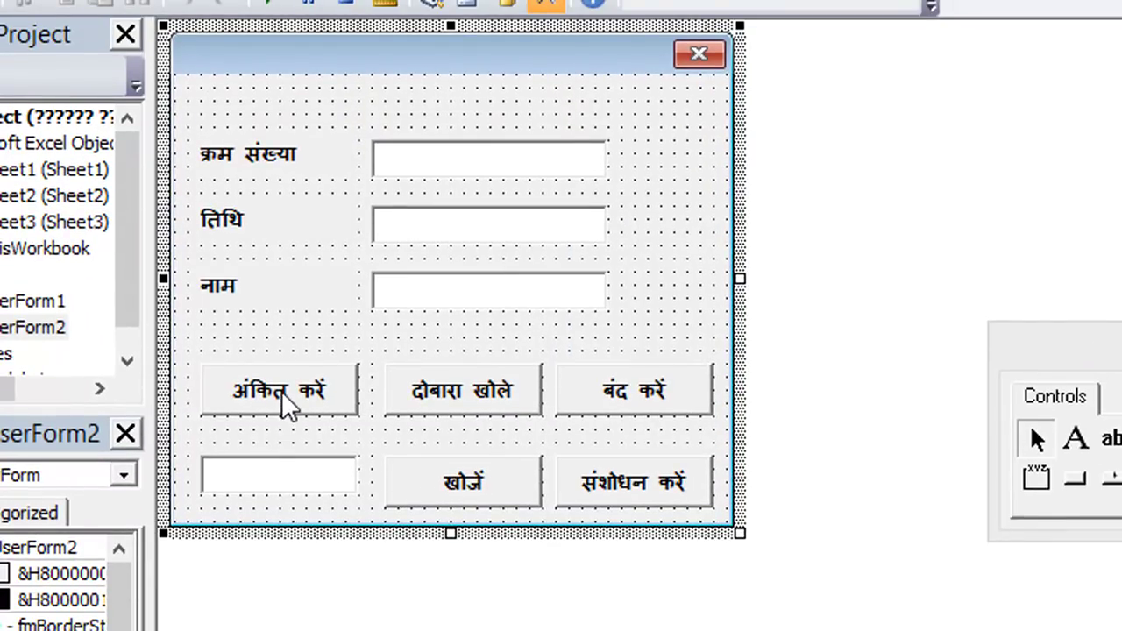
Step: Check the अंकित करें button and three text boxes, then move the editor down to reveal the sheet
{"action": "left_click", "coordinate": [282, 391]}
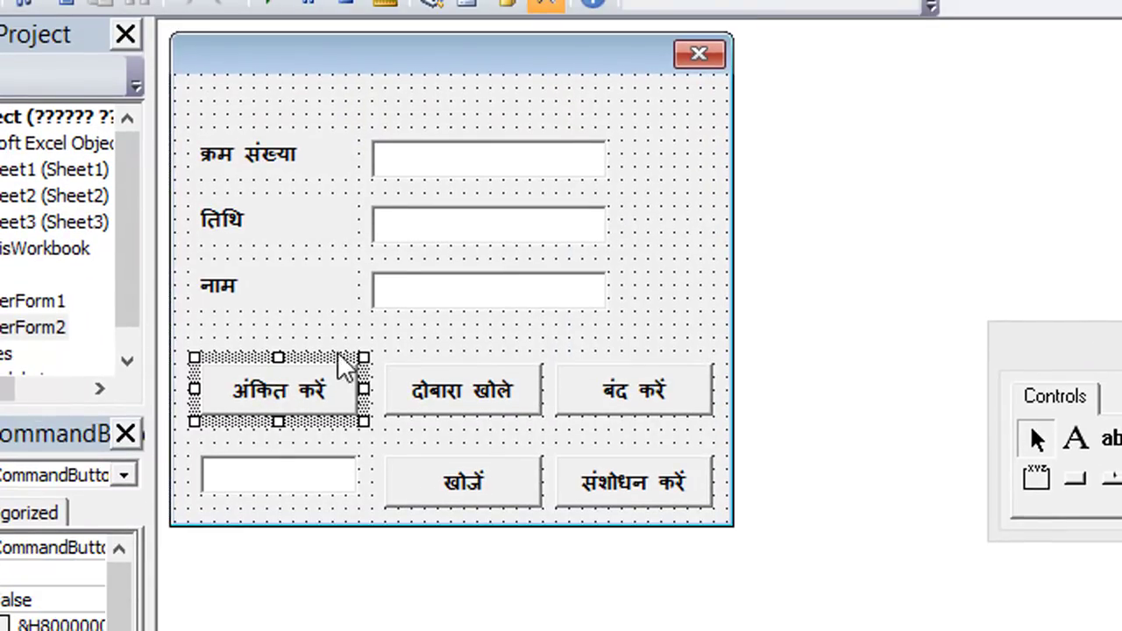
{"action": "left_click", "coordinate": [416, 166]}
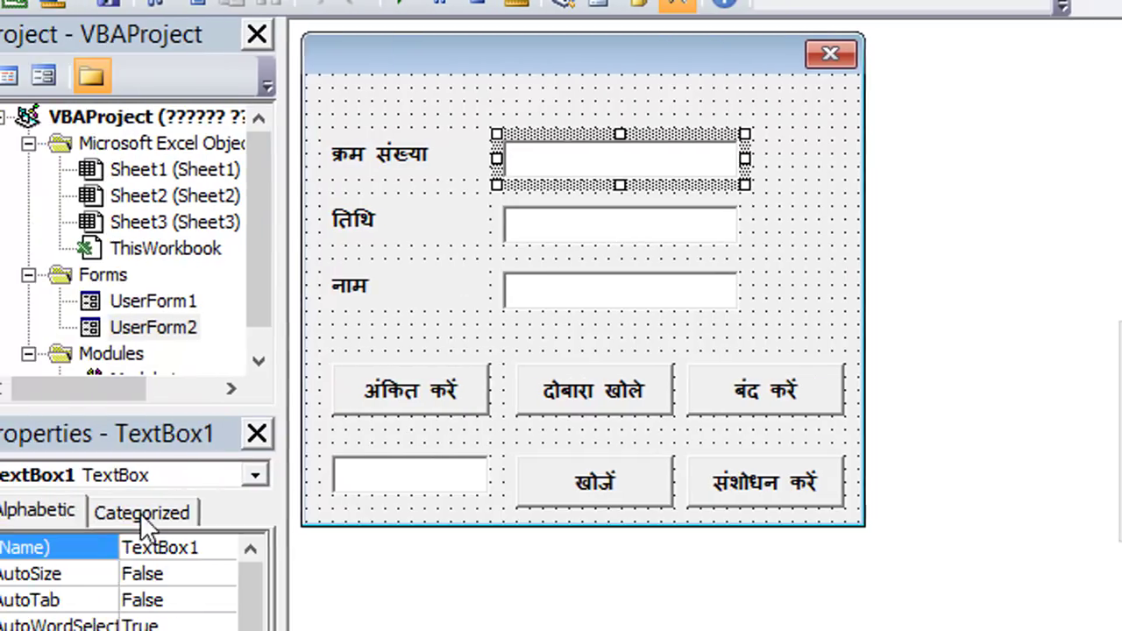
{"action": "left_click", "coordinate": [592, 224]}
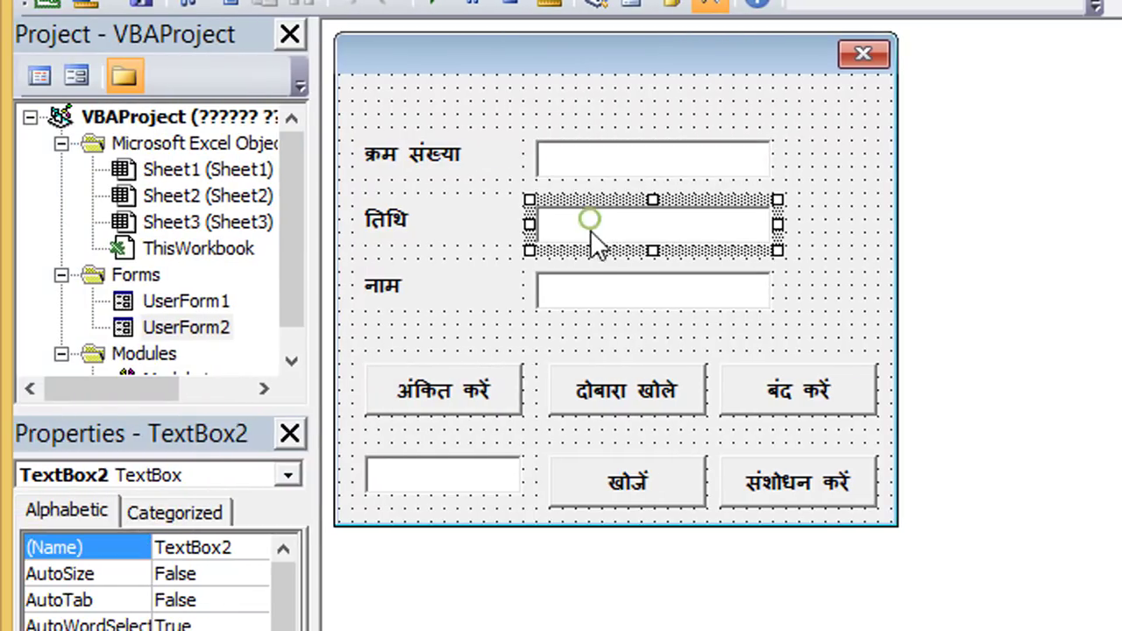
{"action": "left_click", "coordinate": [590, 281]}
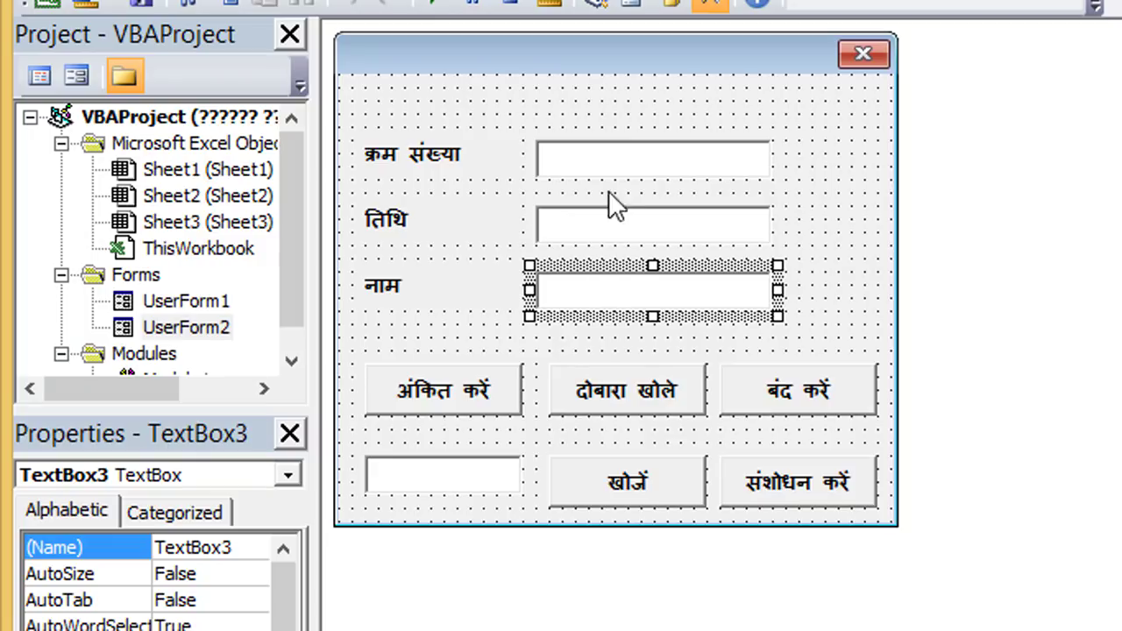
{"action": "left_click", "coordinate": [619, 166]}
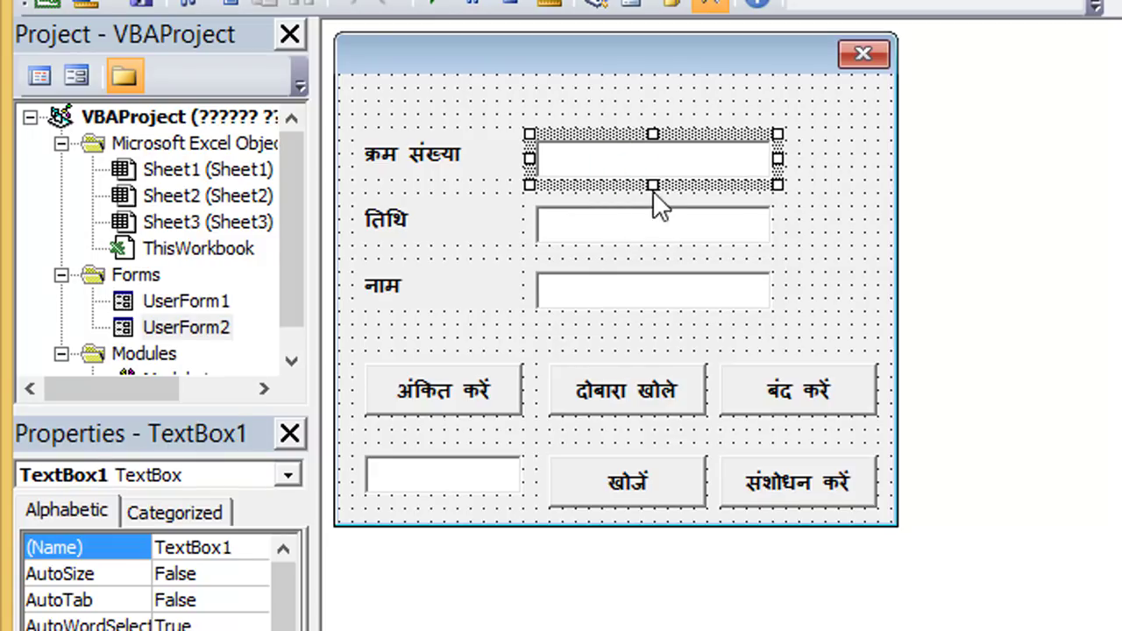
{"action": "left_click", "coordinate": [618, 228]}
{"action": "left_click", "coordinate": [614, 282]}
{"action": "left_click", "coordinate": [613, 224]}
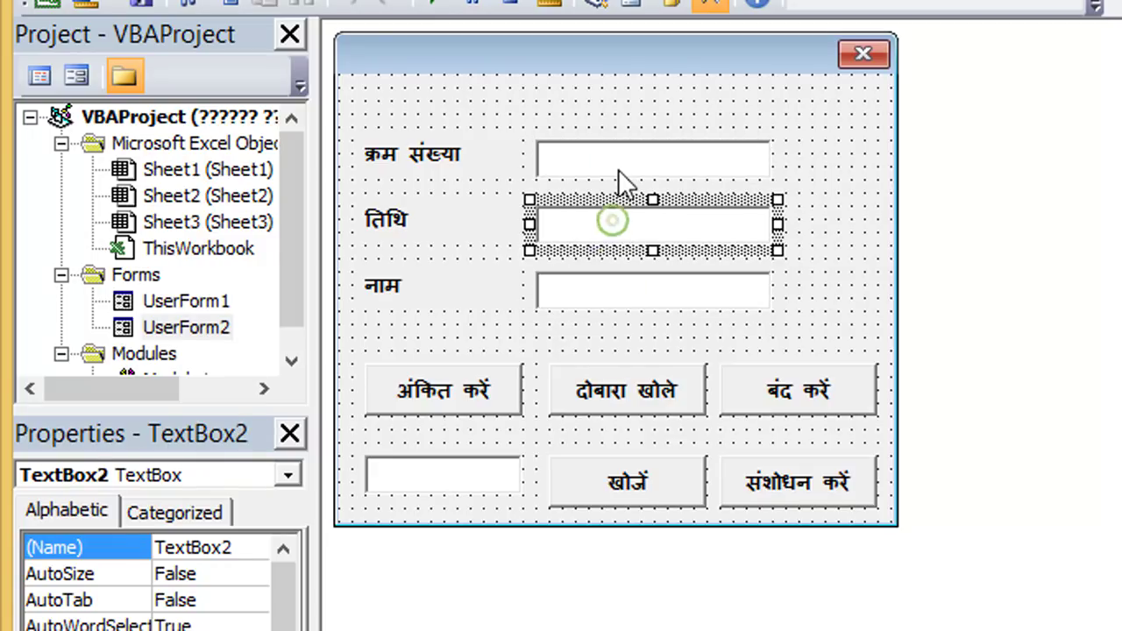
{"action": "left_click", "coordinate": [614, 166]}
{"action": "left_click_drag", "start_coordinate": [300, 31], "coordinate": [521, 206]}
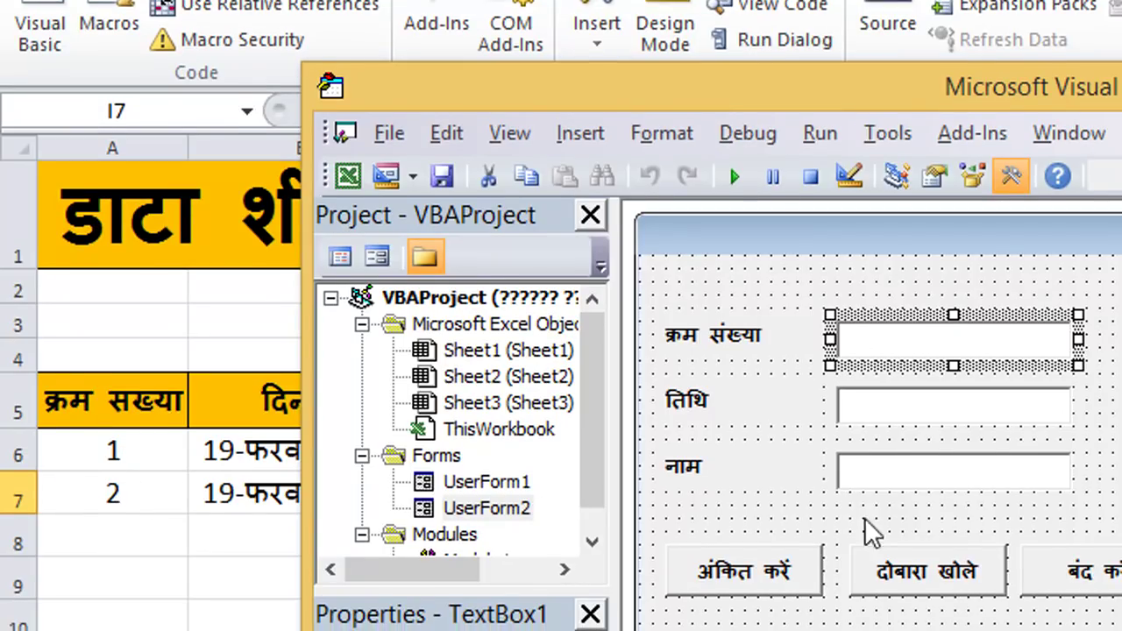
Step: Add a UserForm_Initialize procedure to the form's code and delete the unused UserForm_Click procedure
{"action": "left_click", "coordinate": [827, 526]}
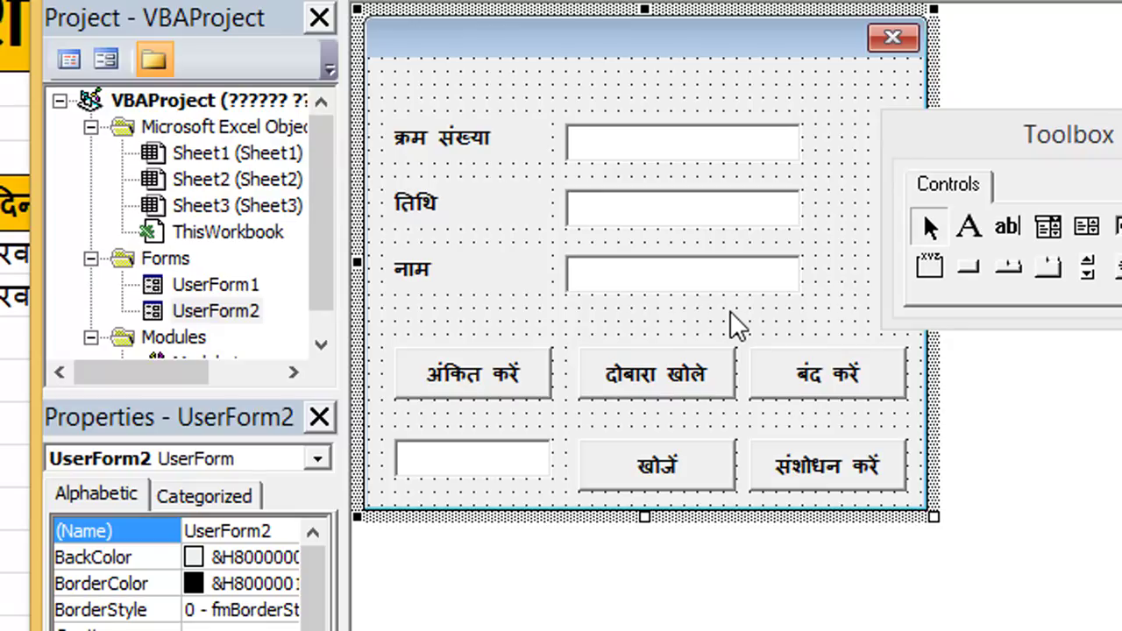
{"action": "left_click", "coordinate": [730, 313]}
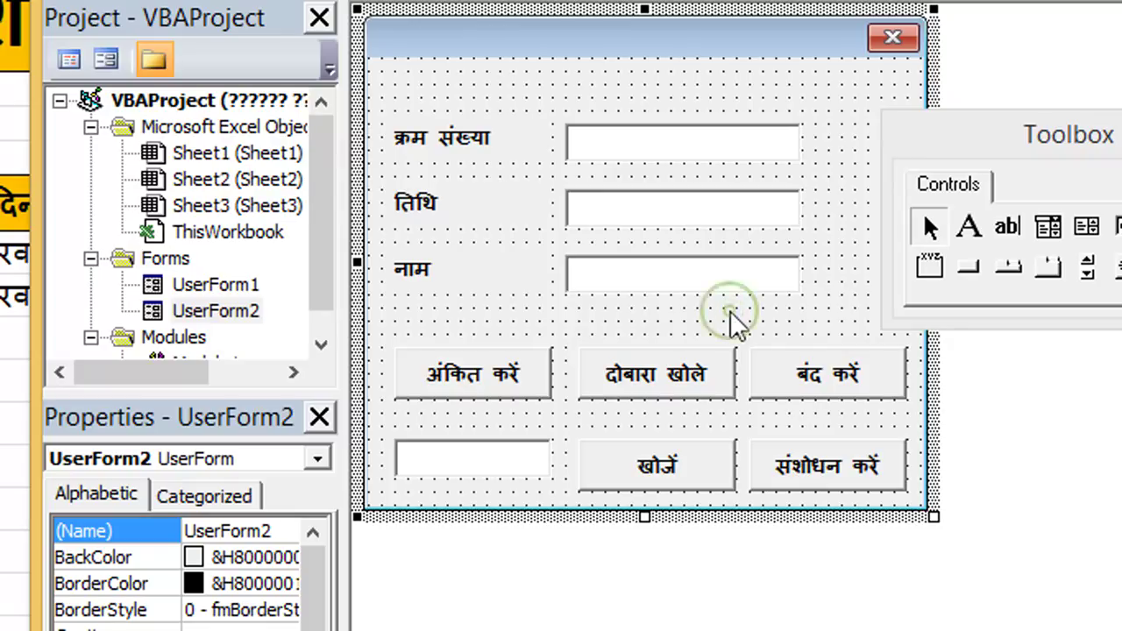
{"action": "double_click", "coordinate": [734, 315]}
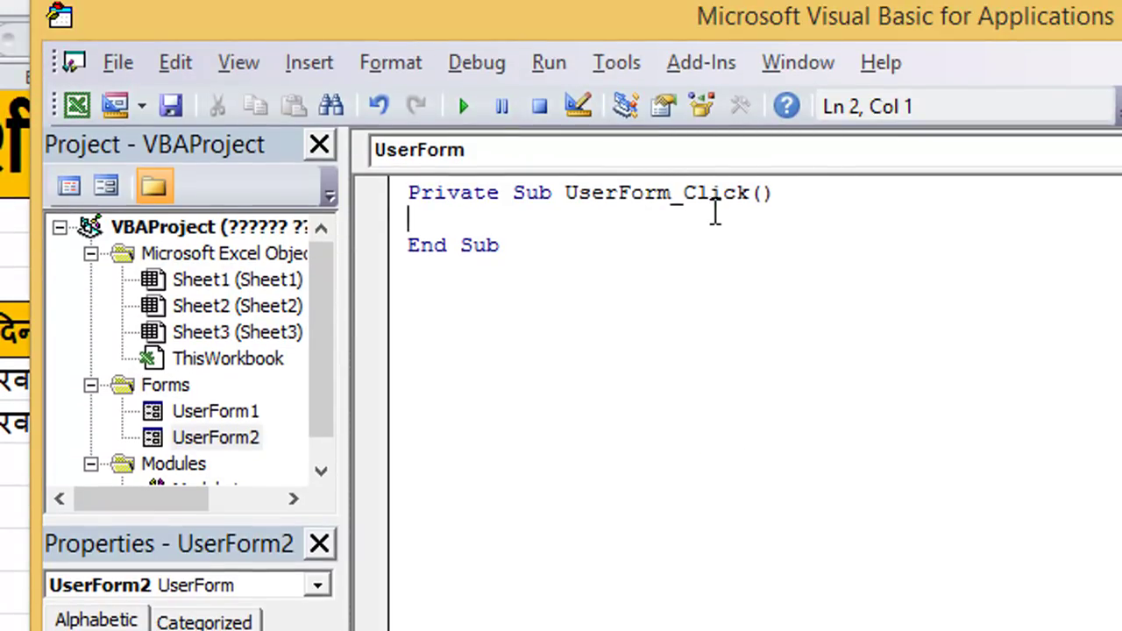
{"action": "left_click_drag", "start_coordinate": [767, 16], "coordinate": [764, 96]}
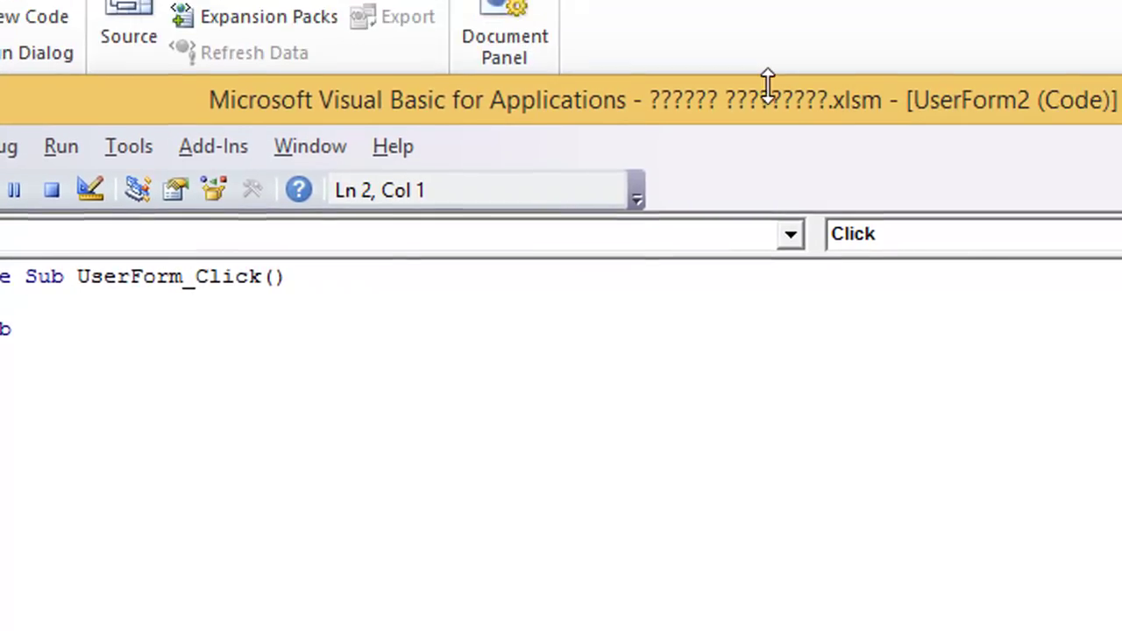
{"action": "left_click", "coordinate": [874, 230]}
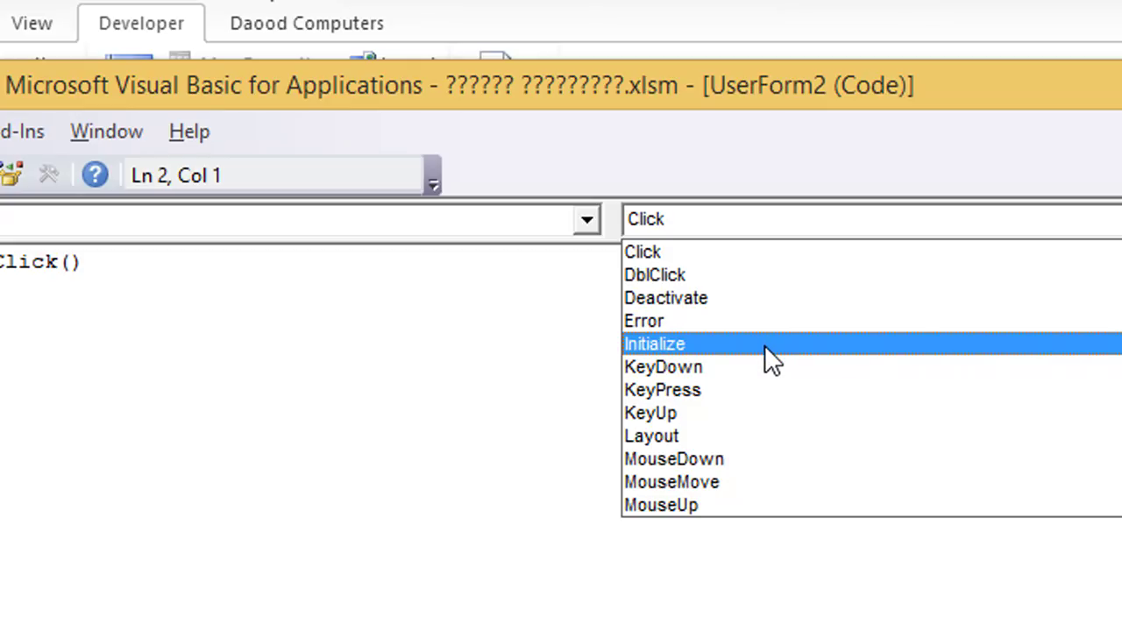
{"action": "left_click", "coordinate": [764, 344]}
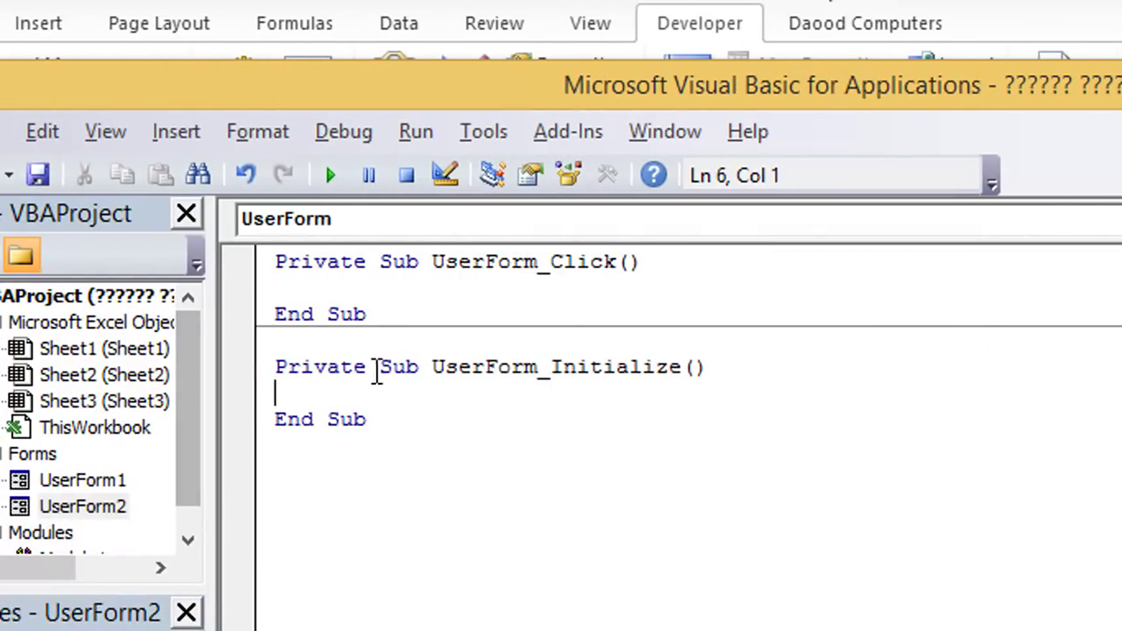
{"action": "left_click_drag", "start_coordinate": [366, 313], "coordinate": [250, 276]}
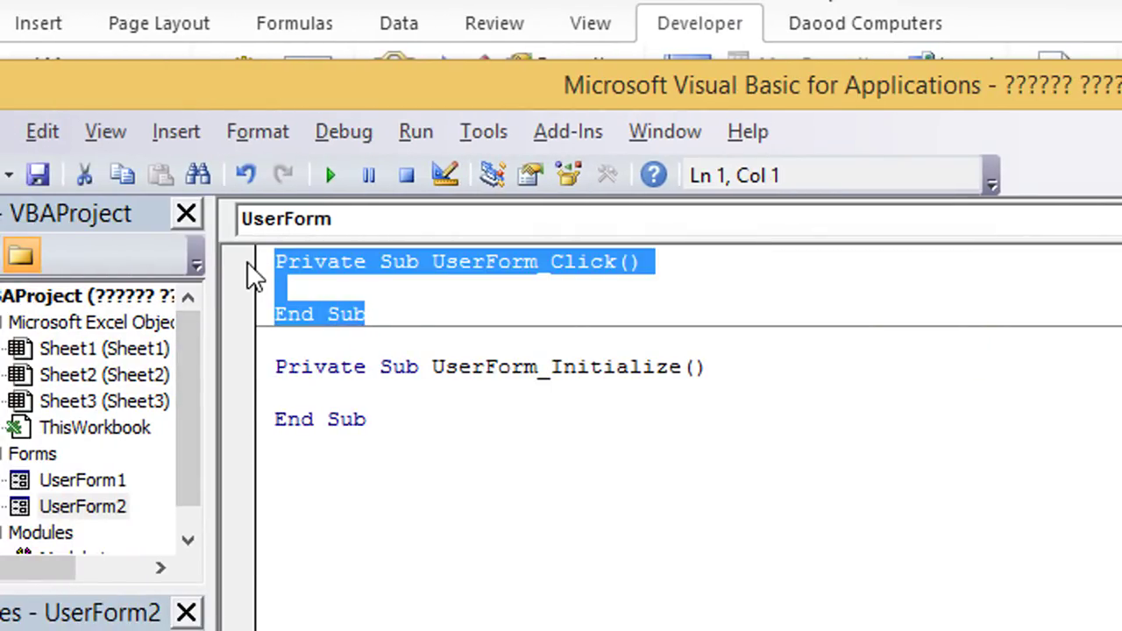
{"action": "key", "text": "Delete"}
{"action": "key", "text": "Delete"}
{"action": "key", "text": "Delete"}
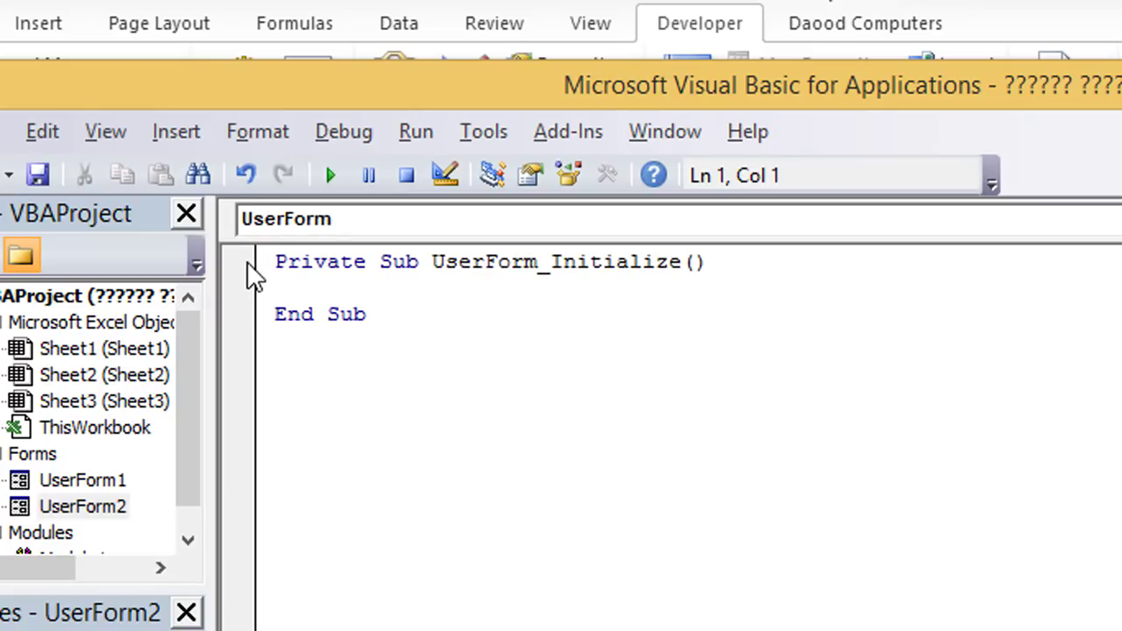
{"action": "left_click", "coordinate": [300, 287]}
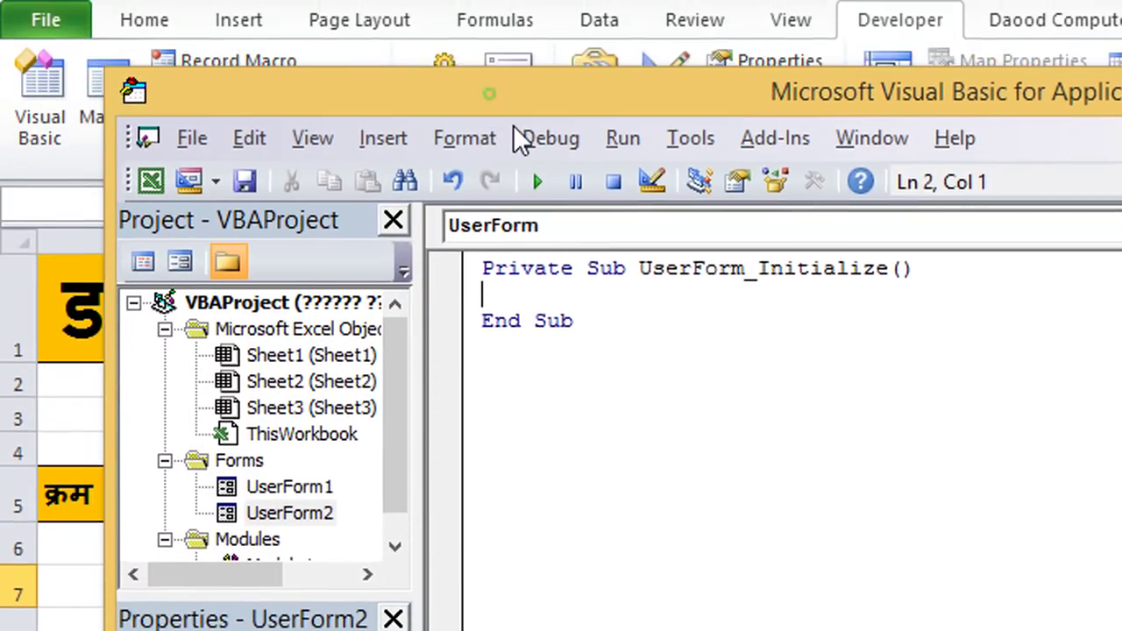
Step: Return to UserForm2's design, select the serial number and date text boxes, and reopen Initialize
{"action": "mouse_move", "coordinate": [504, 80]}
{"action": "left_mouse_down"}
{"action": "mouse_move", "coordinate": [625, 275]}
{"action": "mouse_move", "coordinate": [617, 250]}
{"action": "left_mouse_up"}
{"action": "double_click", "coordinate": [419, 545]}
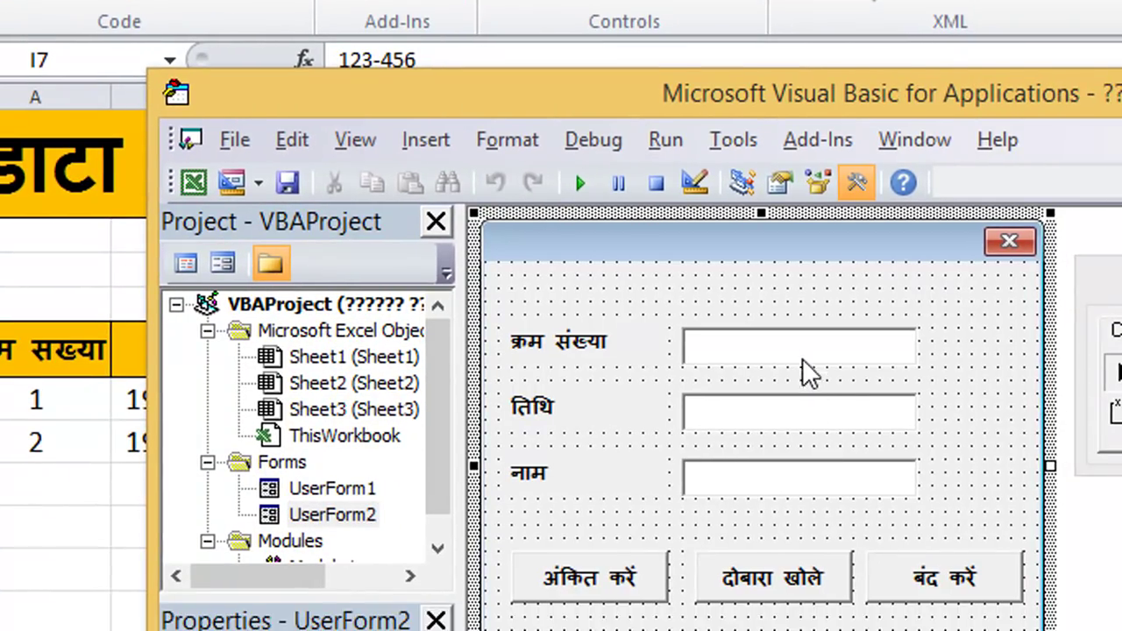
{"action": "left_click", "coordinate": [873, 373]}
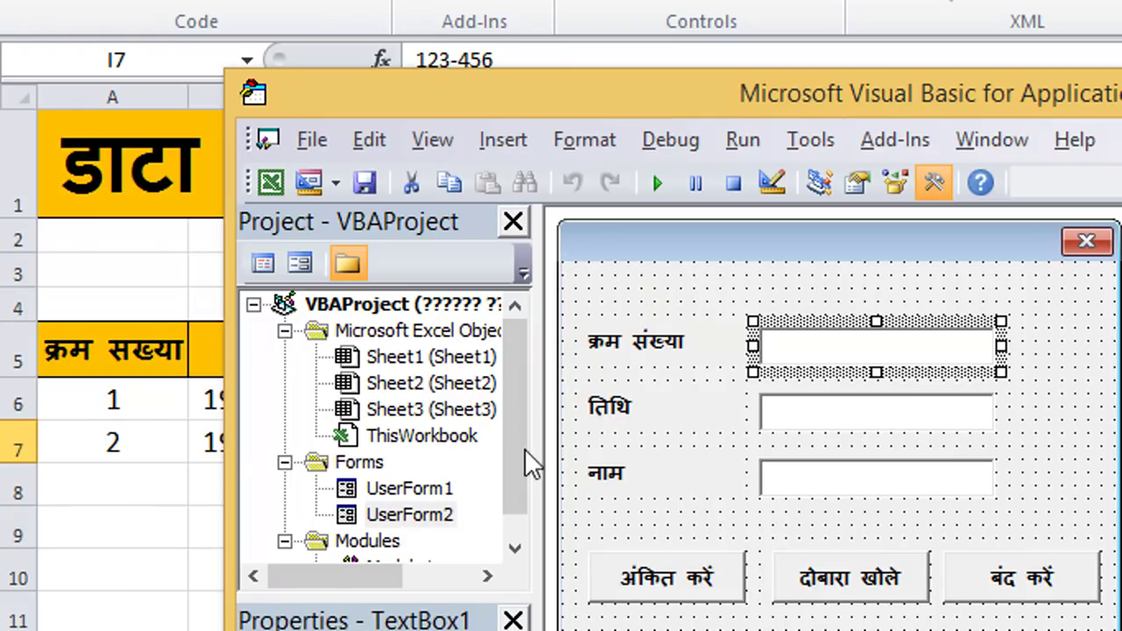
{"action": "left_click", "coordinate": [780, 414]}
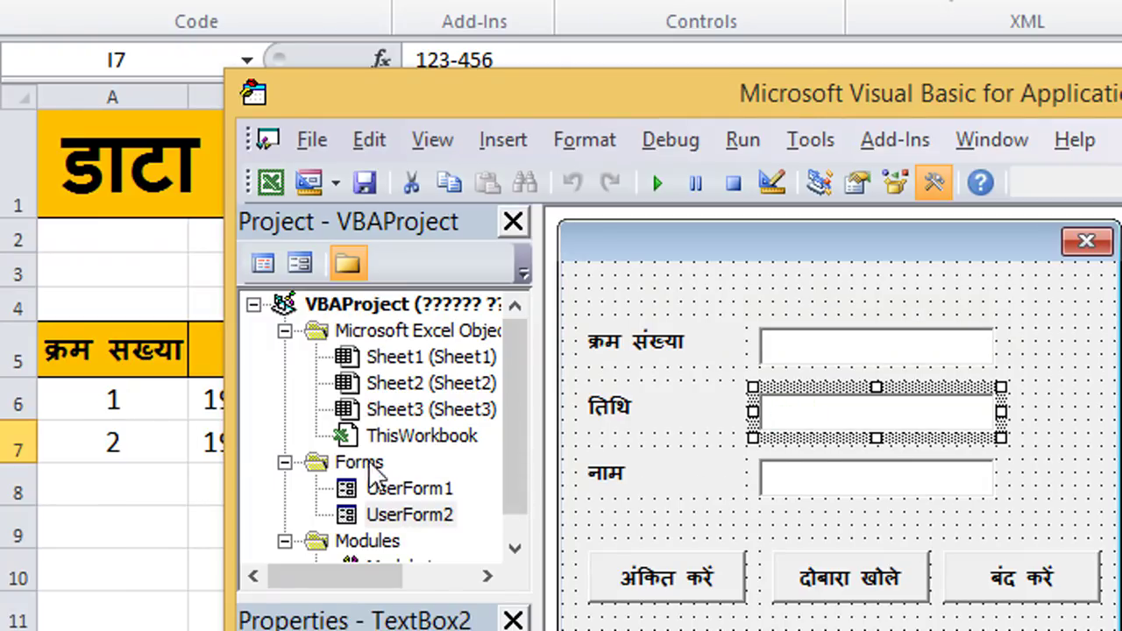
{"action": "double_click", "coordinate": [737, 515]}
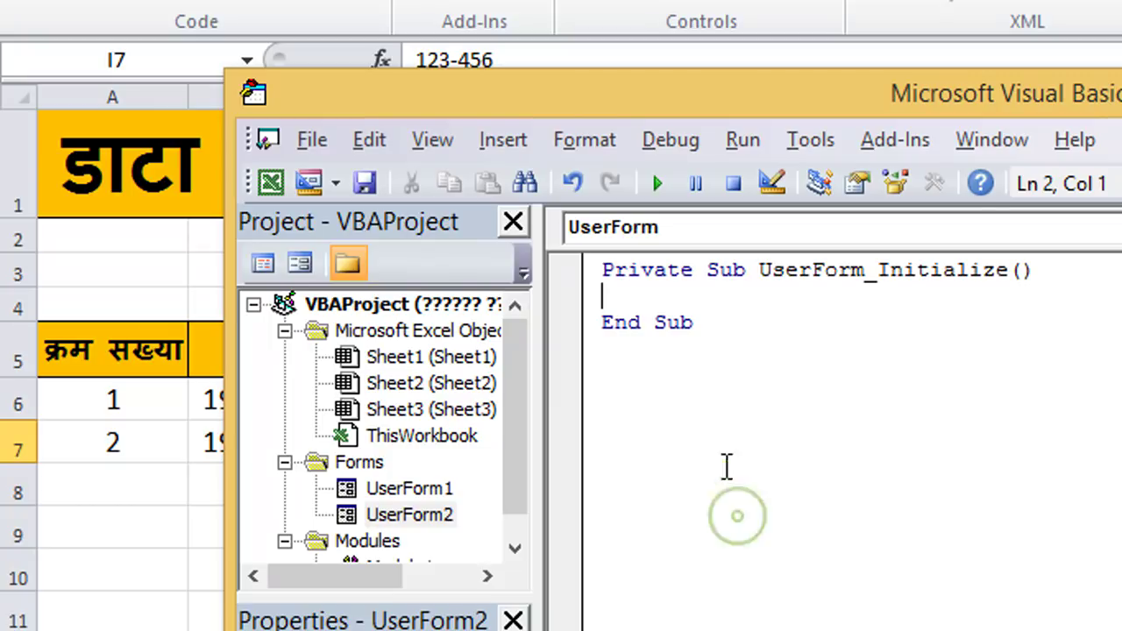
Step: Type TEXTBOX1=APPLICATION.WorksheetFunction.COUNTA( as the first Initialize line, using IntelliSense
{"action": "type", "text": "TEXTBOX1=APPLICATION."}
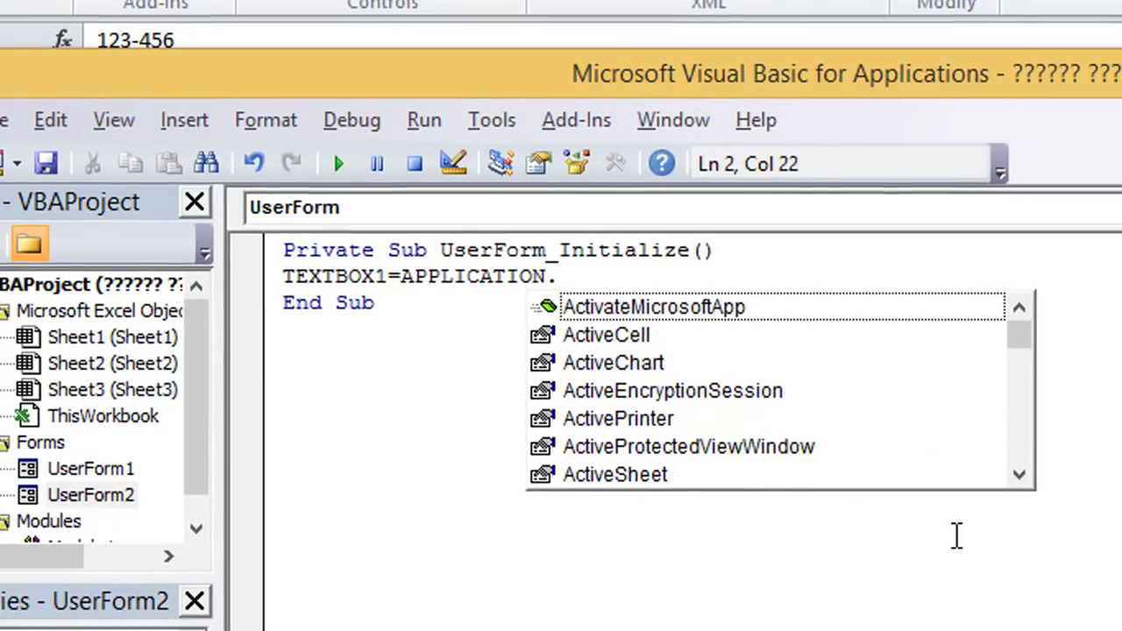
{"action": "type", "text": "WO"}
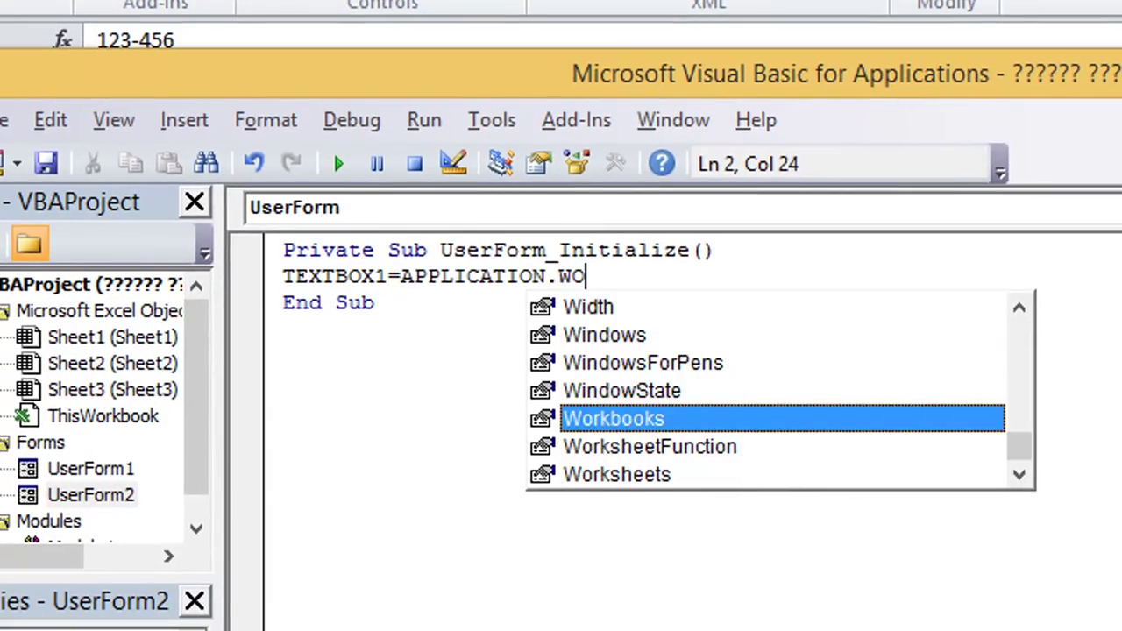
{"action": "type", "text": "RK"}
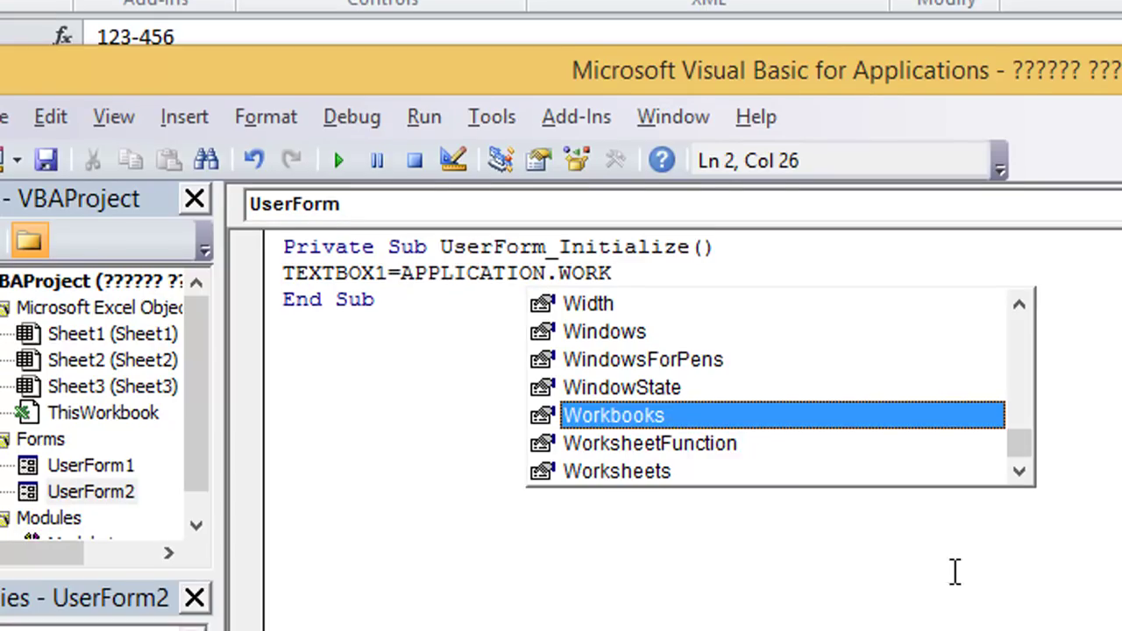
{"action": "double_click", "coordinate": [703, 352]}
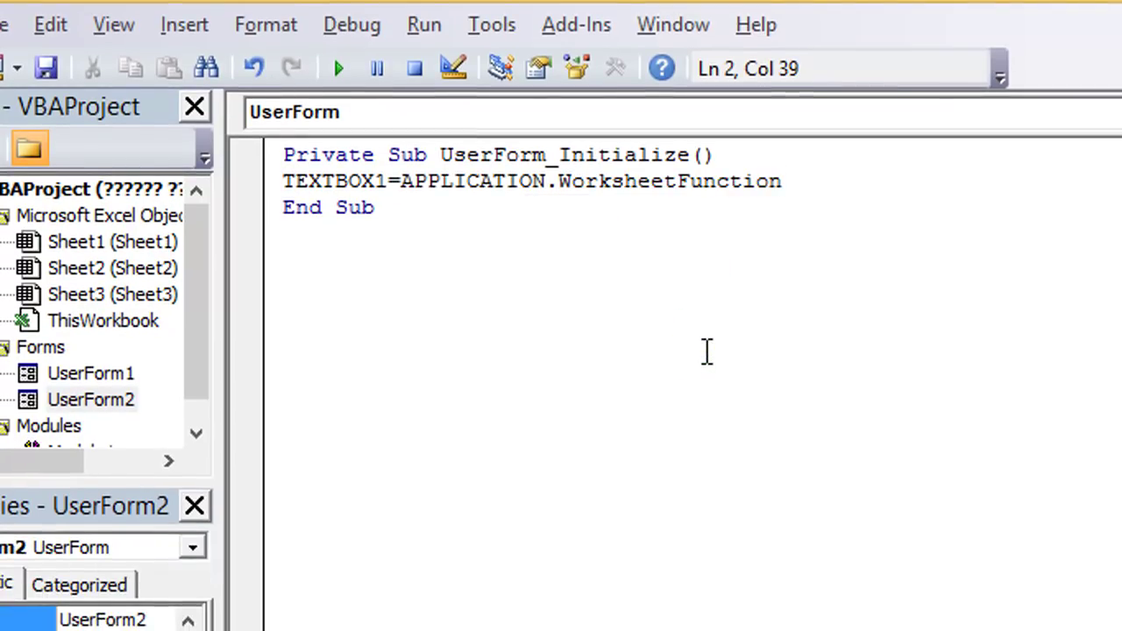
{"action": "type", "text": ".COUNTA"}
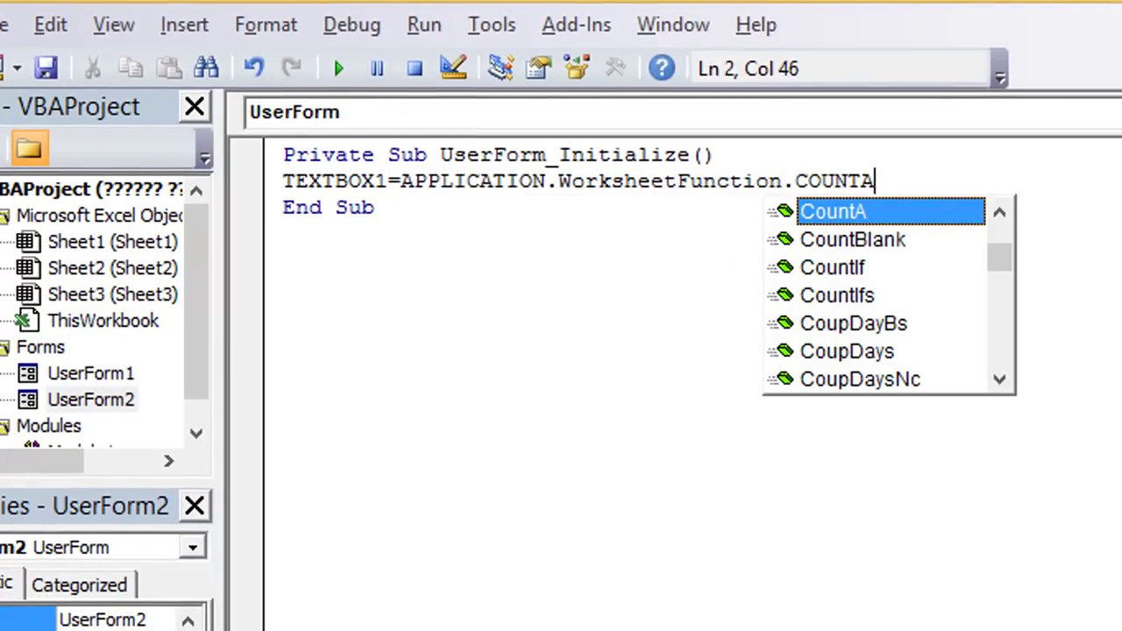
{"action": "type", "text": "("}
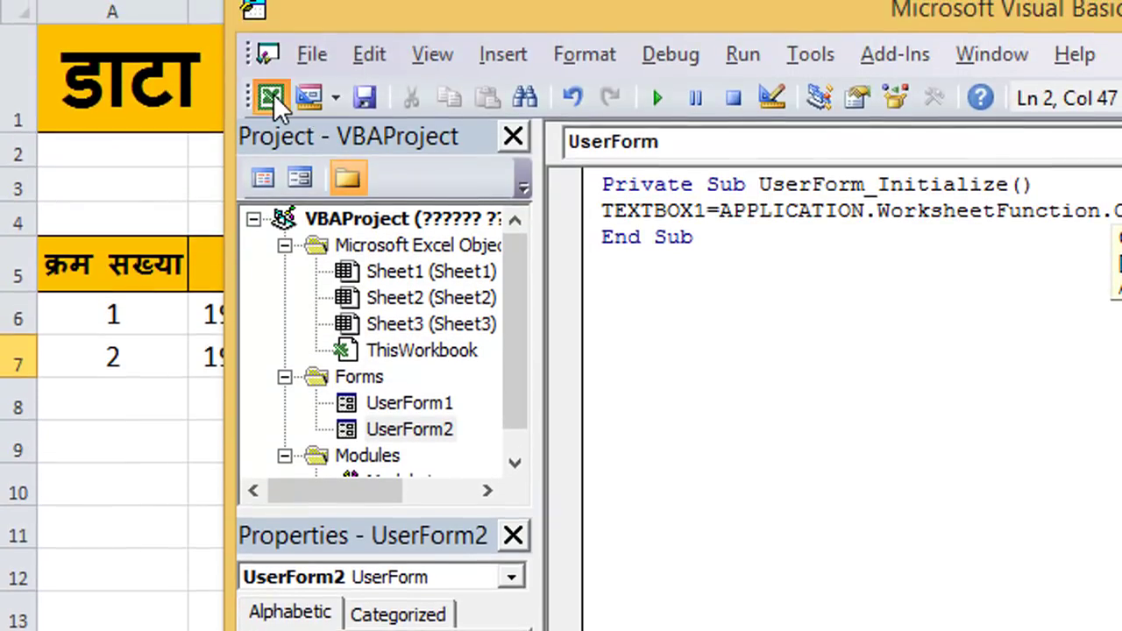
Step: Return to the डाटा शीट worksheet and select the serial numbers from A6 down column A
{"action": "left_click", "coordinate": [270, 96]}
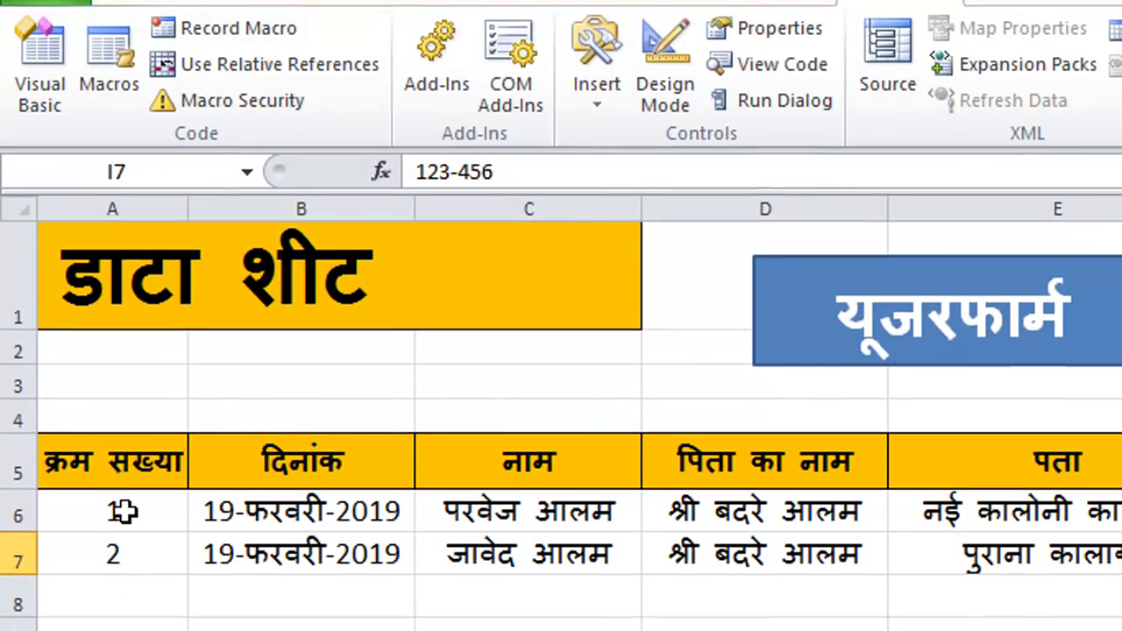
{"action": "left_click", "coordinate": [123, 544]}
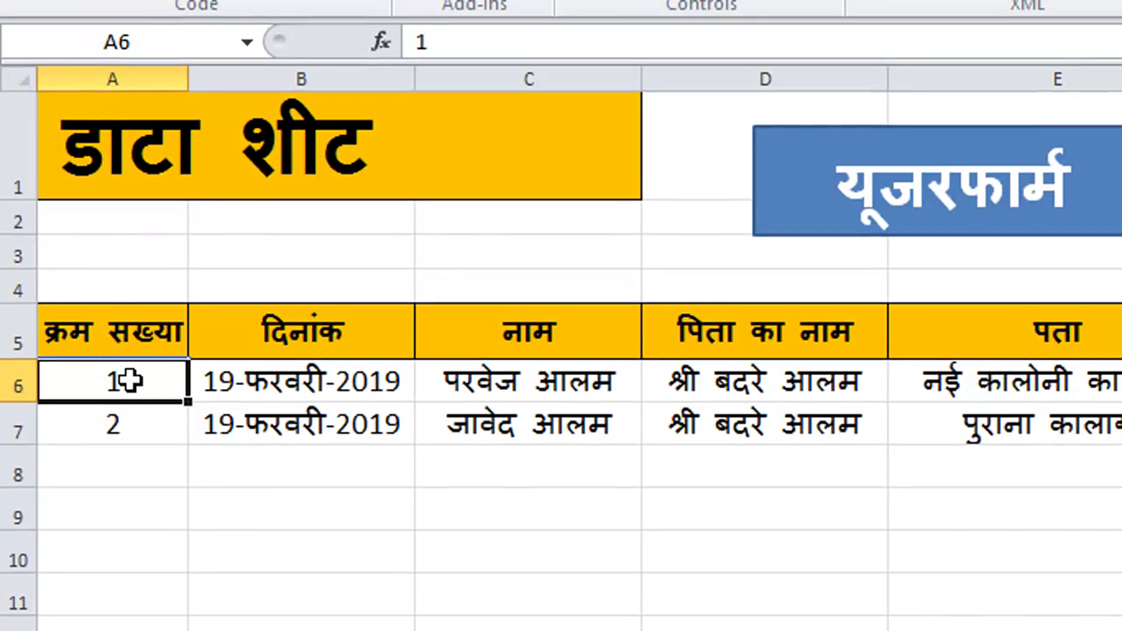
{"action": "left_click_drag", "start_coordinate": [130, 343], "coordinate": [129, 393]}
Step: Finish line 2 as TextBox1 = CountA(Sheet1.Range("A6:A1000")) + 1 and add a blank line before End Sub
{"action": "left_click_drag", "start_coordinate": [130, 431], "coordinate": [131, 538]}
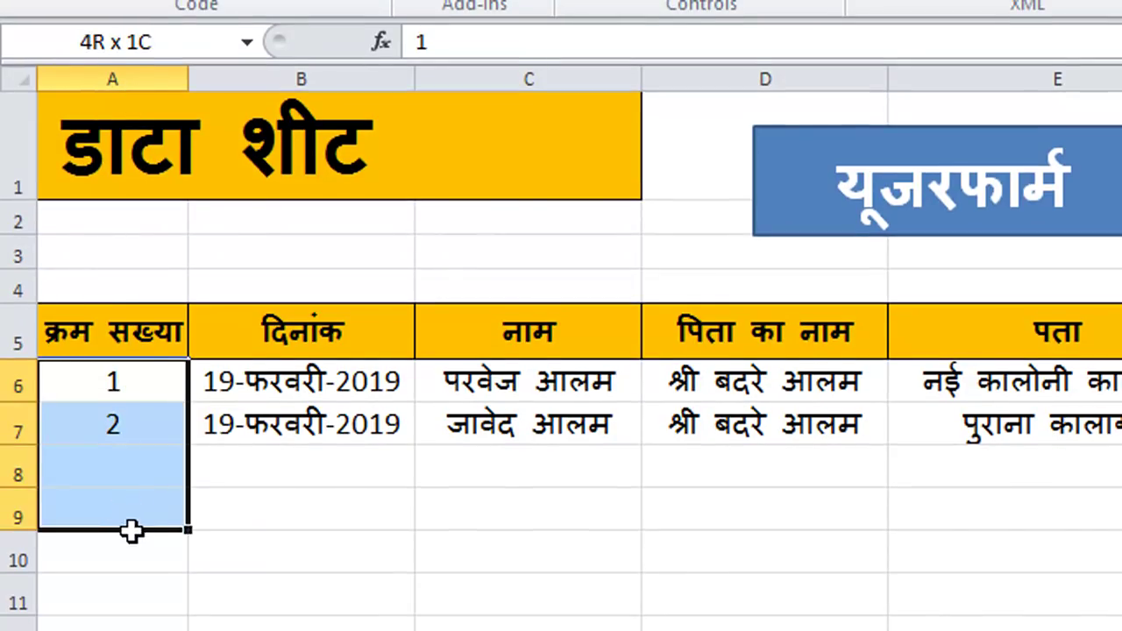
{"action": "key", "text": "alt+F11"}
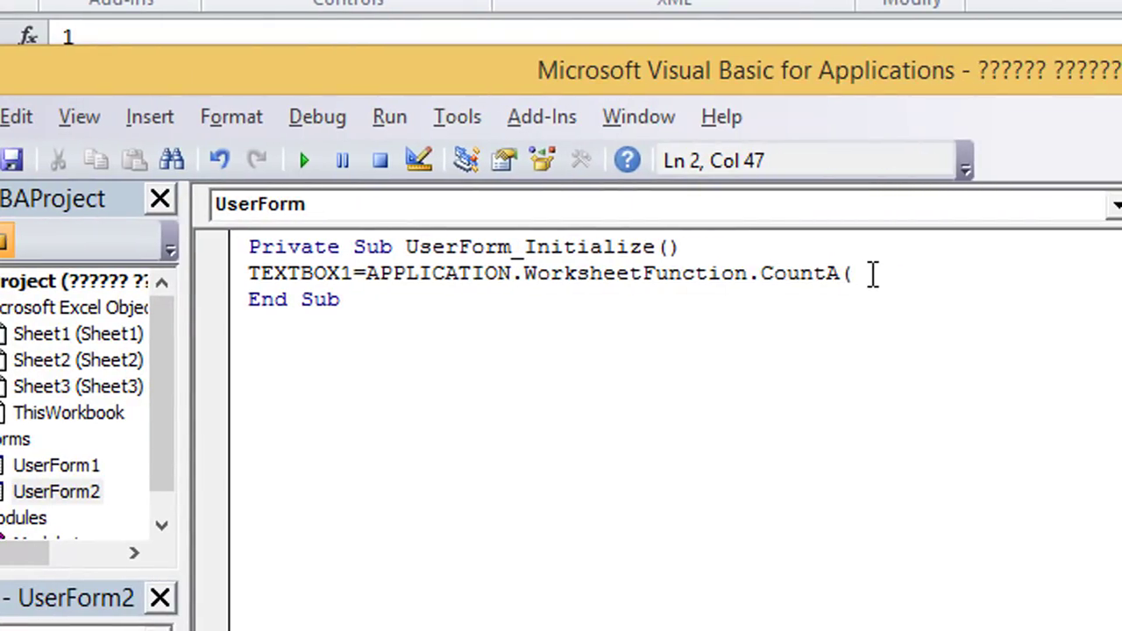
{"action": "type", "text": "SHEET"}
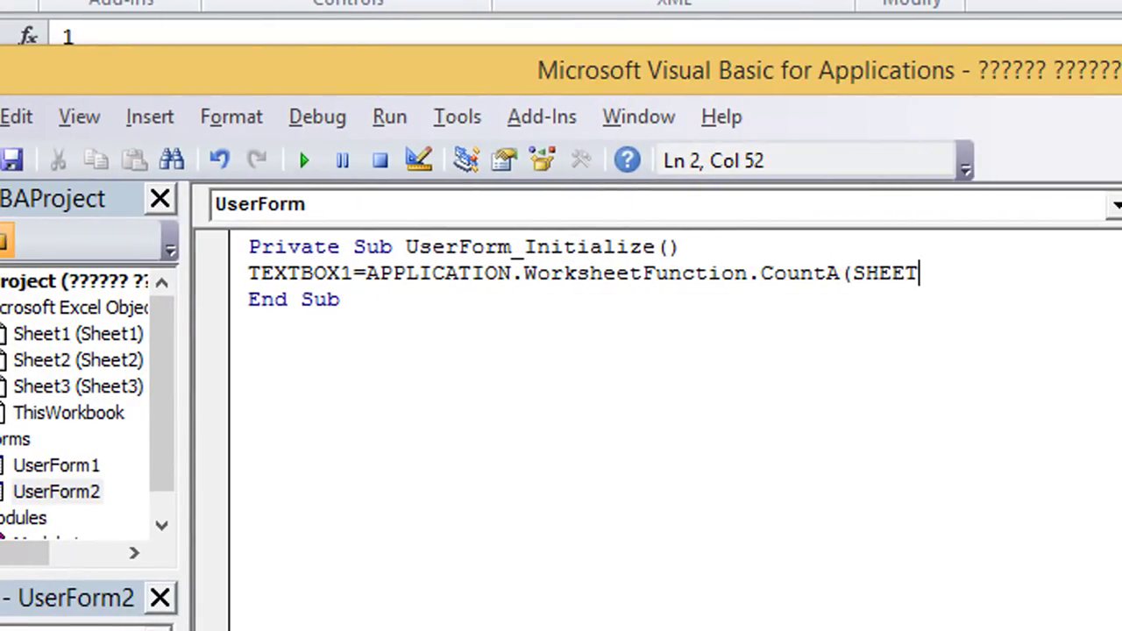
{"action": "type", "text": "1.RANGE"}
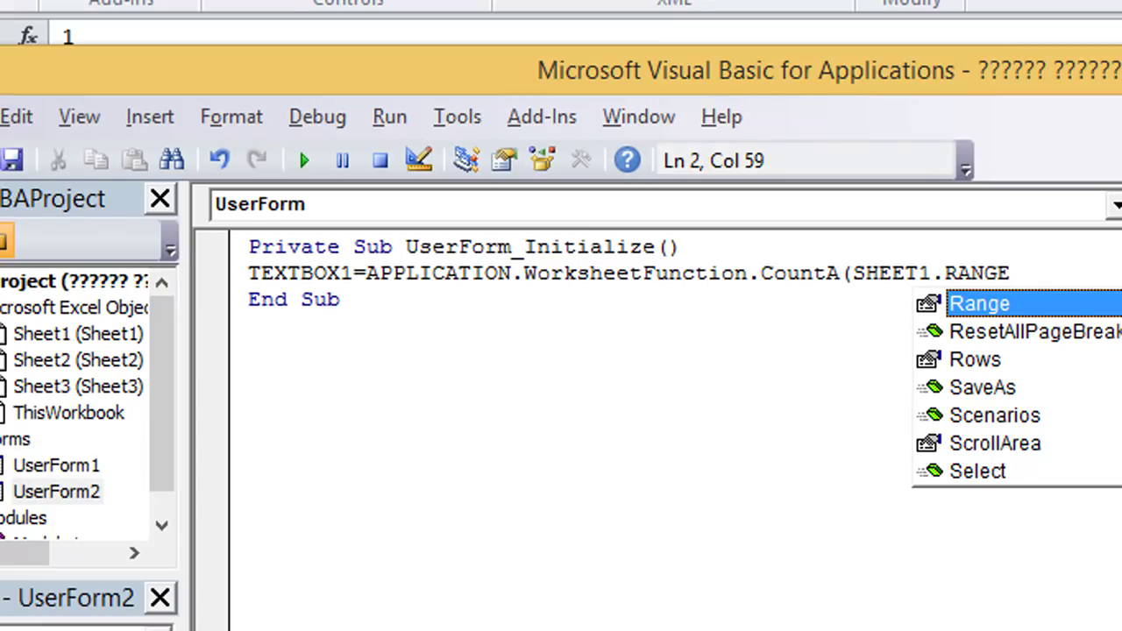
{"action": "type", "text": "("}
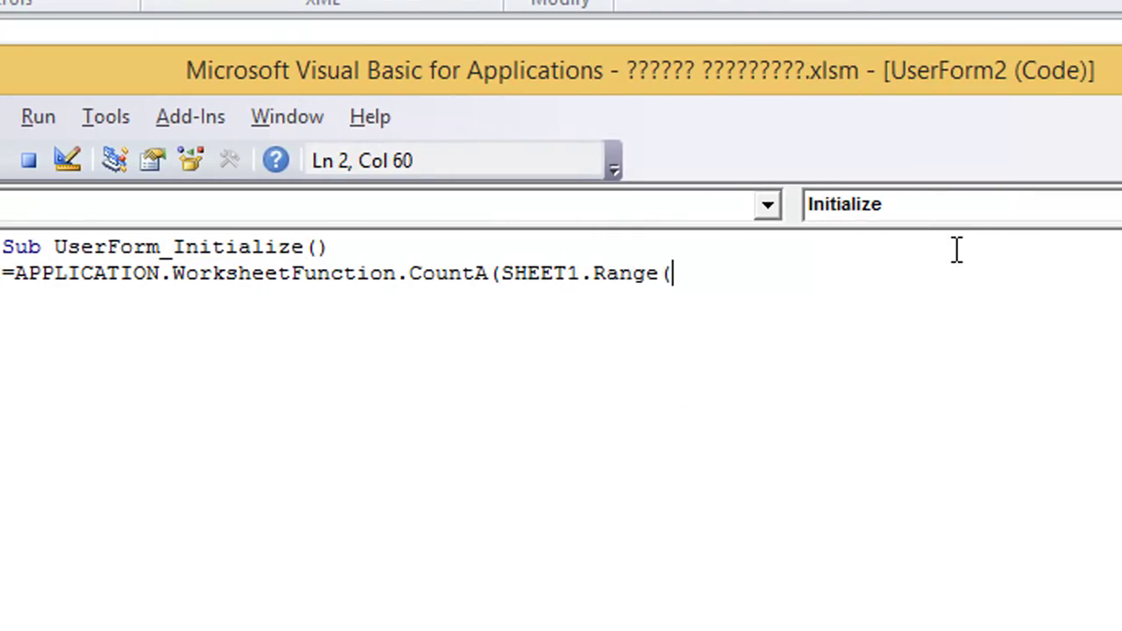
{"action": "type", "text": "\"a"}
{"action": "key", "text": "BackSpace"}
{"action": "type", "text": "A6:"}
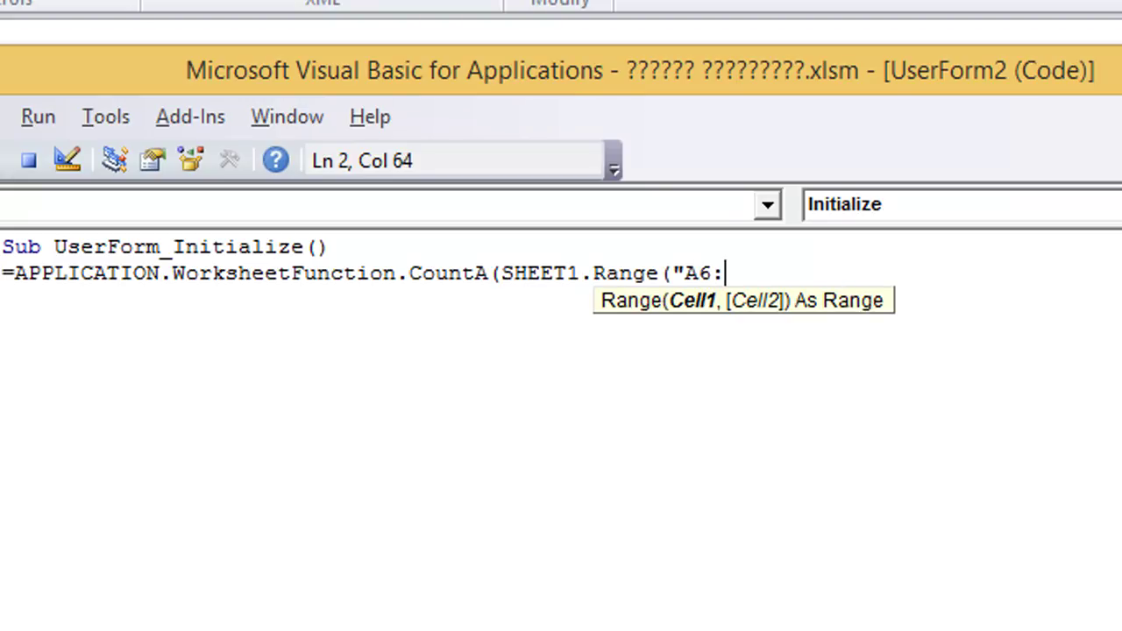
{"action": "type", "text": "A1000\")"}
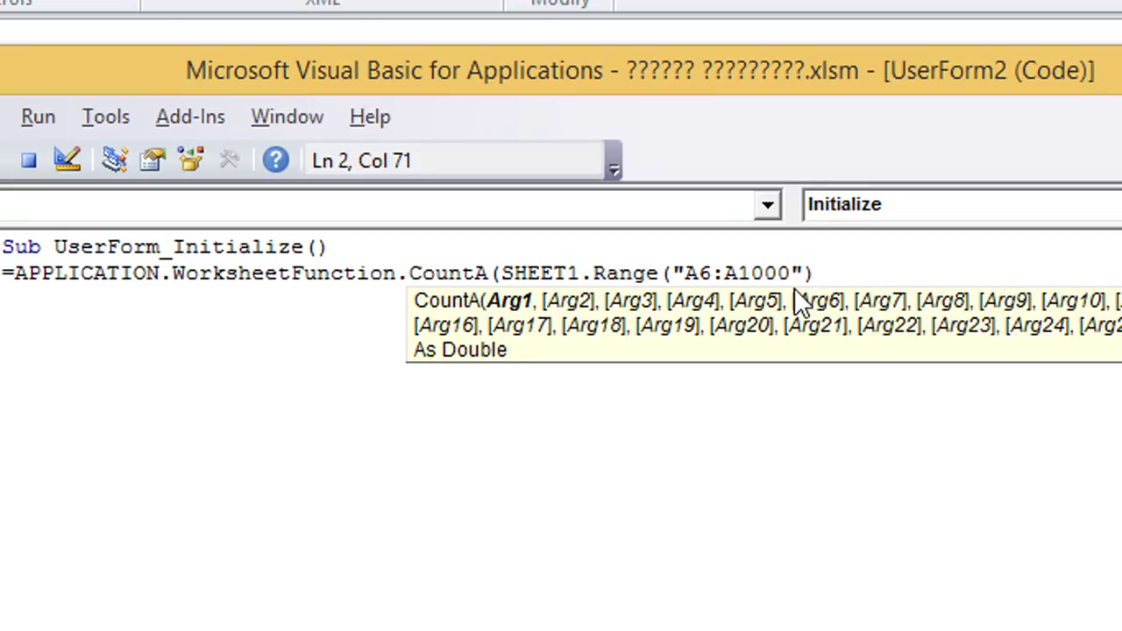
{"action": "type", "text": ")"}
{"action": "type", "text": "+1"}
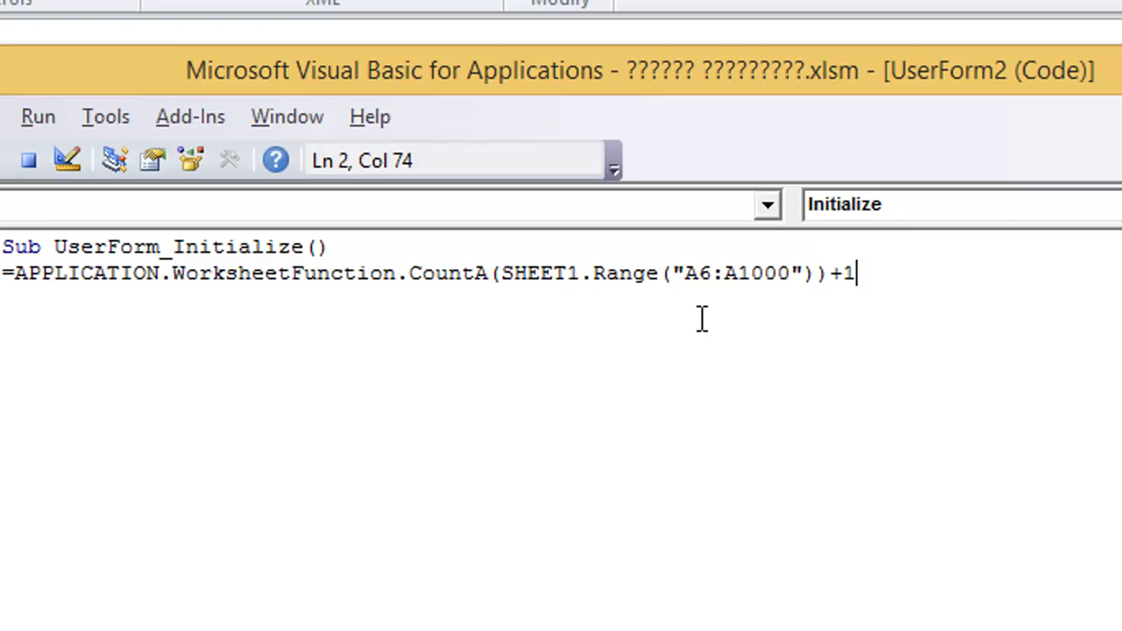
{"action": "left_click", "coordinate": [701, 318]}
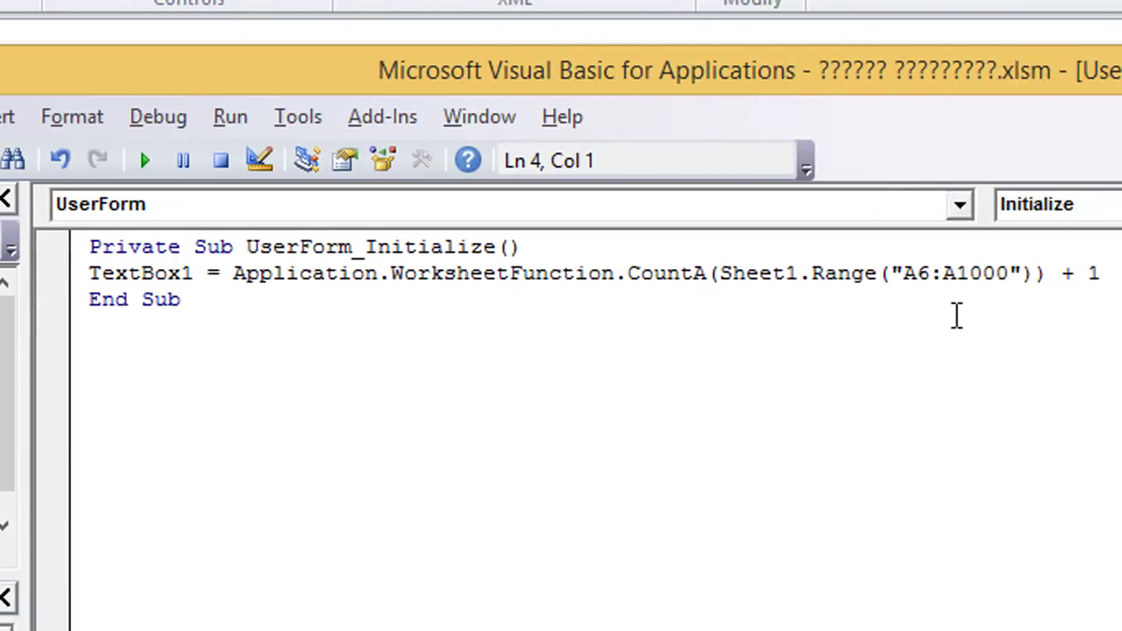
{"action": "left_click", "coordinate": [90, 299]}
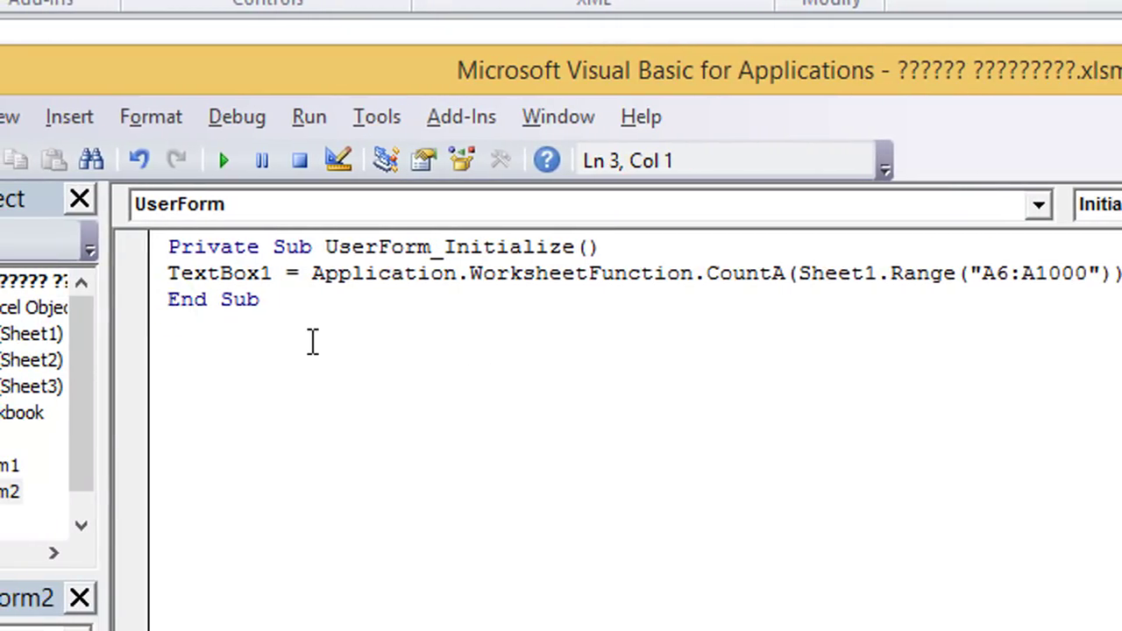
{"action": "key", "text": "Return"}
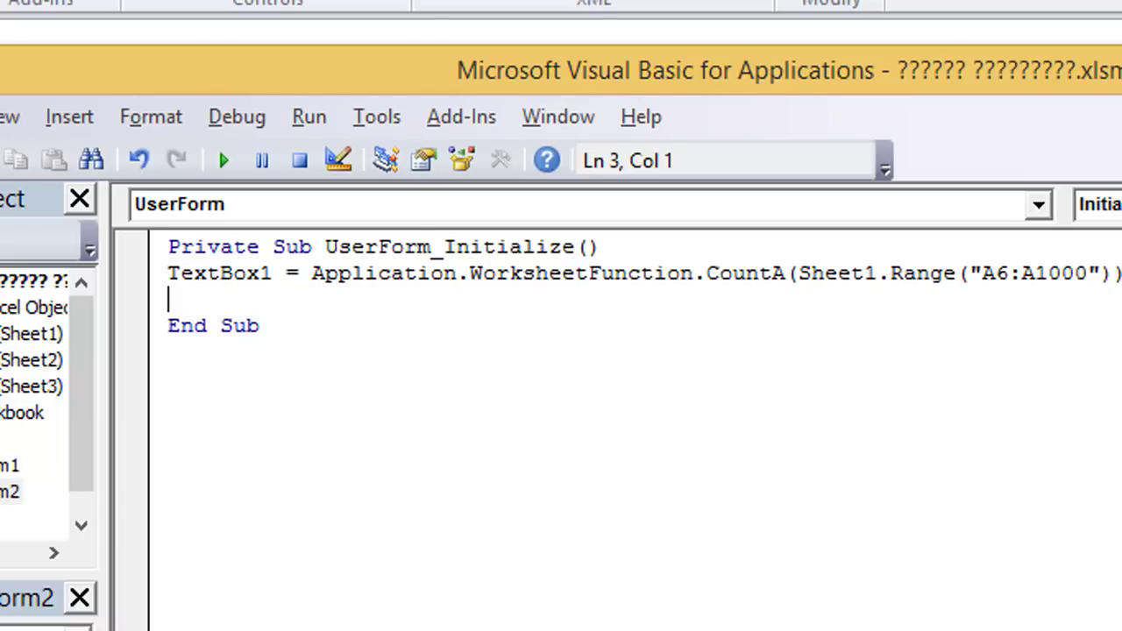
Step: Add the line TextBox2 = Format(Now(), "DD-MMM-YY") to UserForm_Initialize
{"action": "type", "text": "TEXTBOX2="}
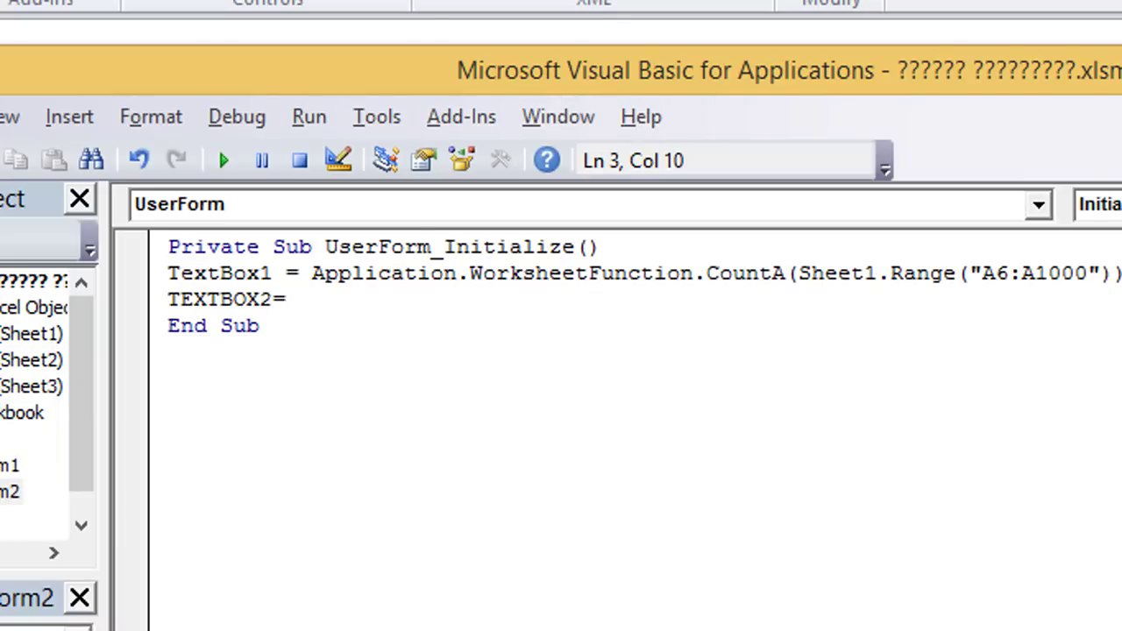
{"action": "type", "text": "FORMAT"}
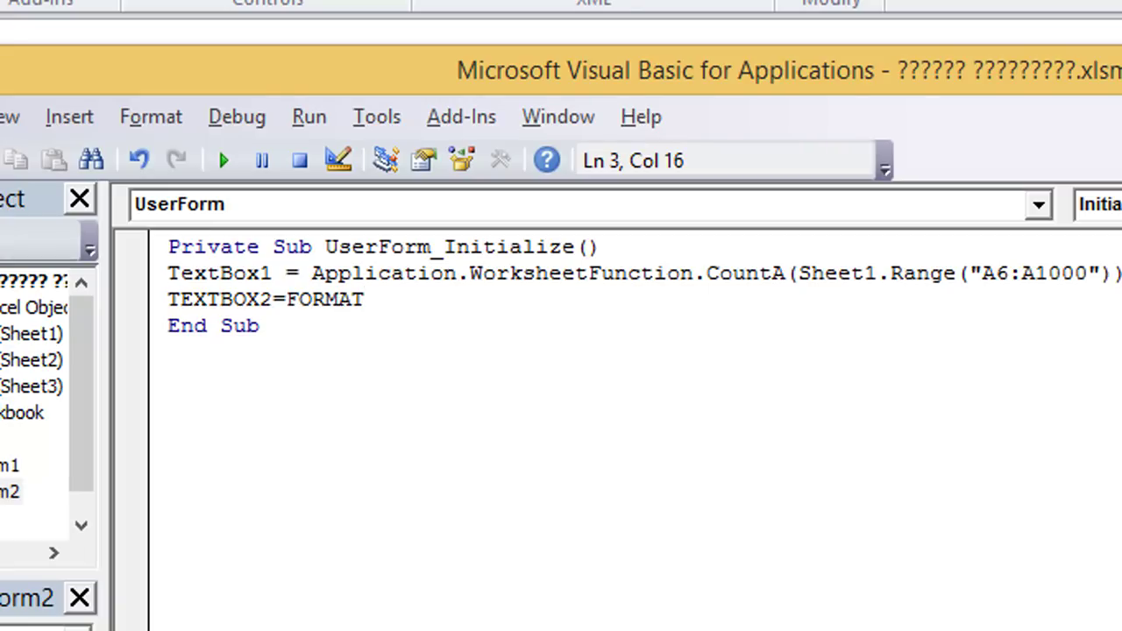
{"action": "type", "text": "("}
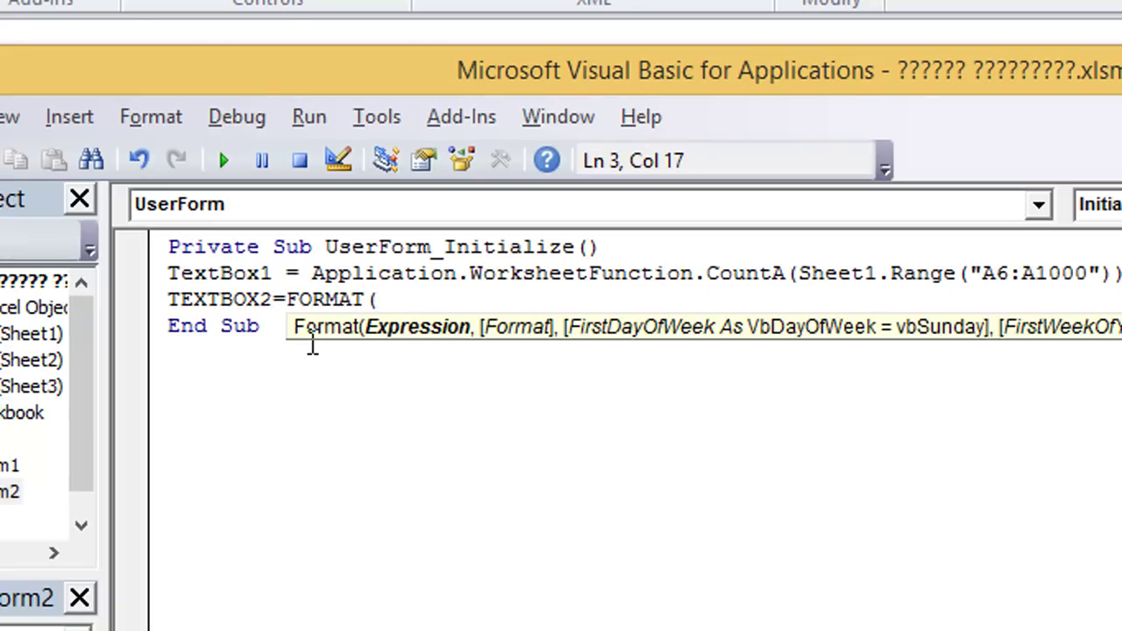
{"action": "type", "text": "NOW"}
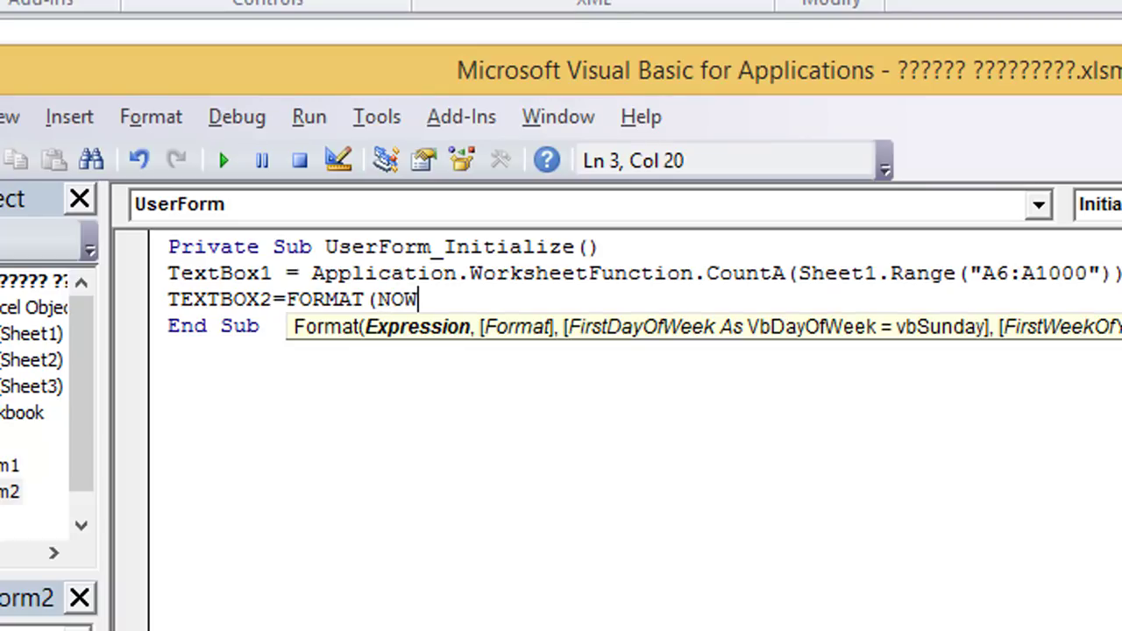
{"action": "type", "text": "()"}
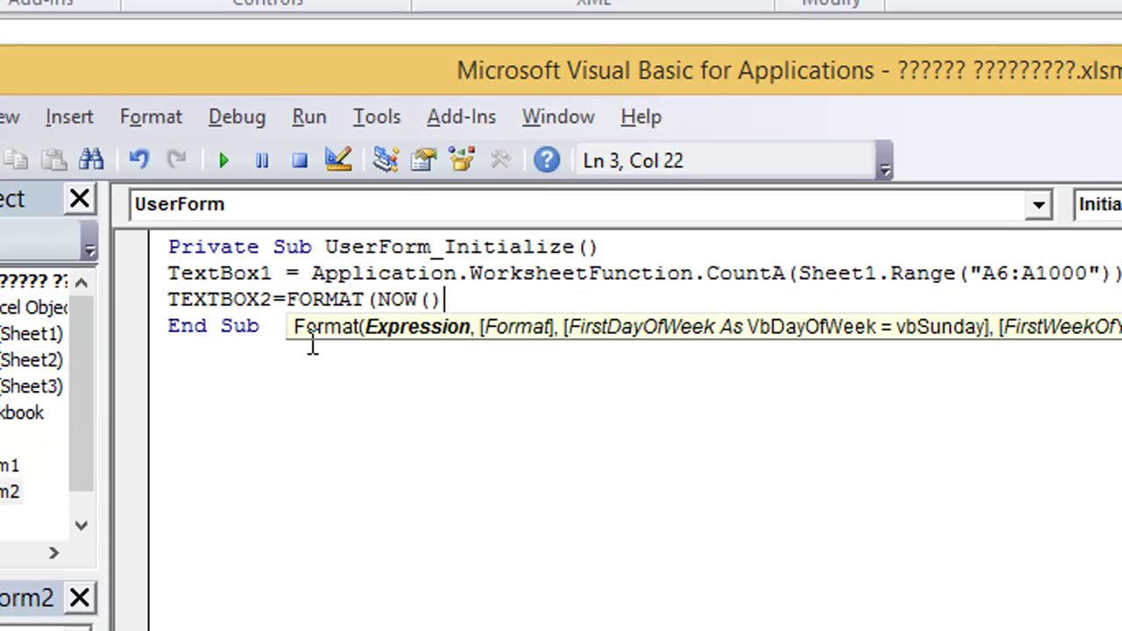
{"action": "type", "text": ",\"DD-MMM-YYY"}
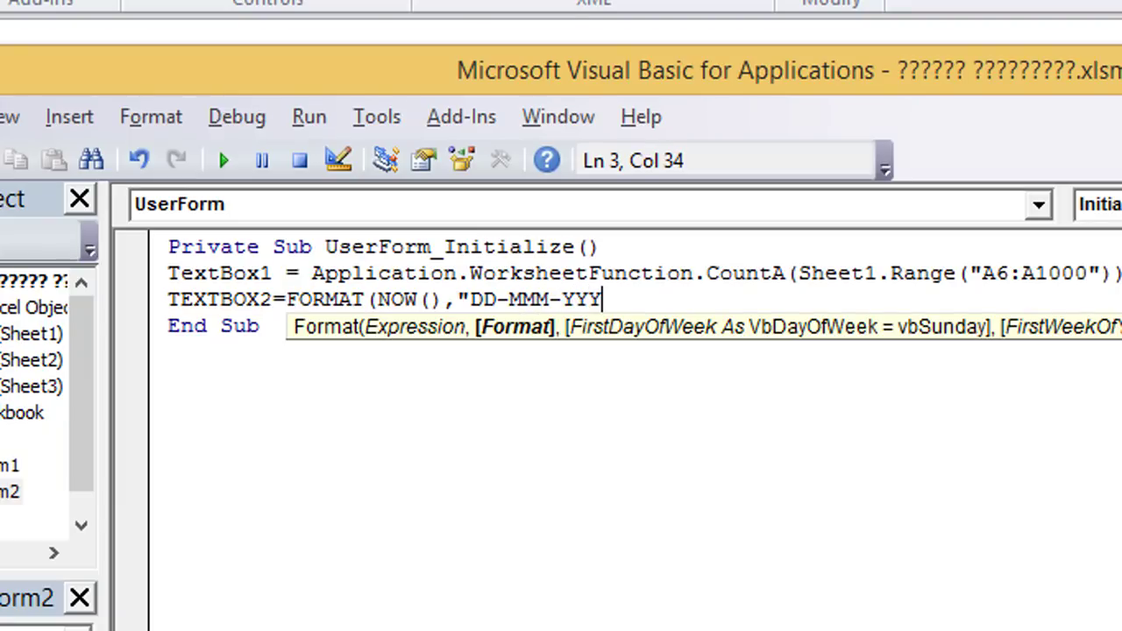
{"action": "type", "text": "Y"}
{"action": "type", "text": "\""}
{"action": "key", "text": "BackSpace"}
{"action": "key", "text": "BackSpace"}
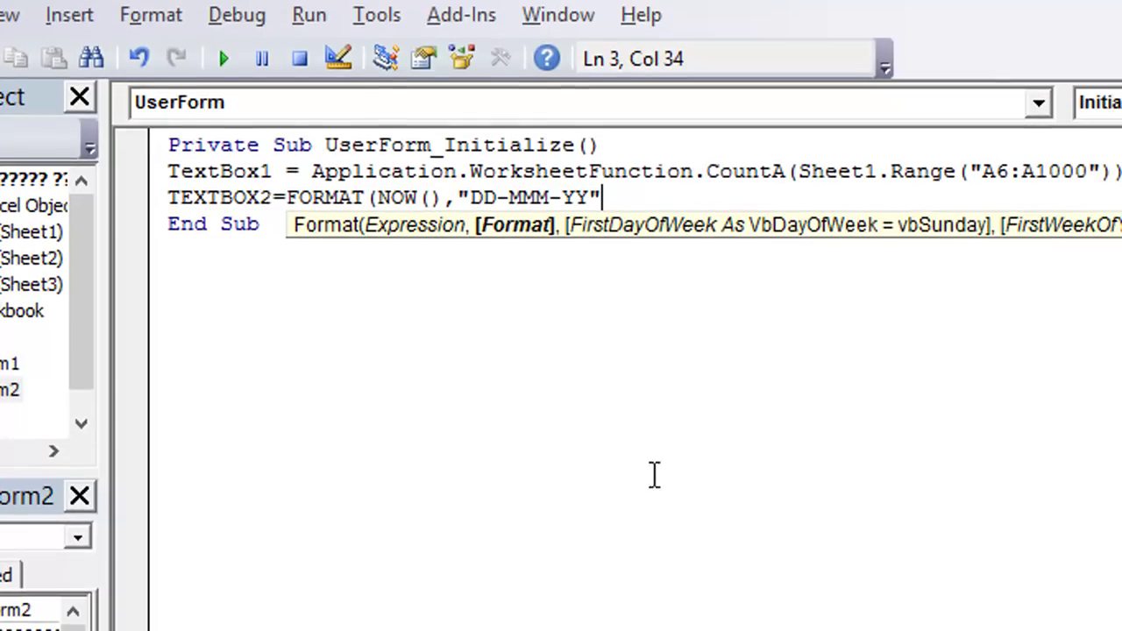
{"action": "double_click", "coordinate": [372, 196]}
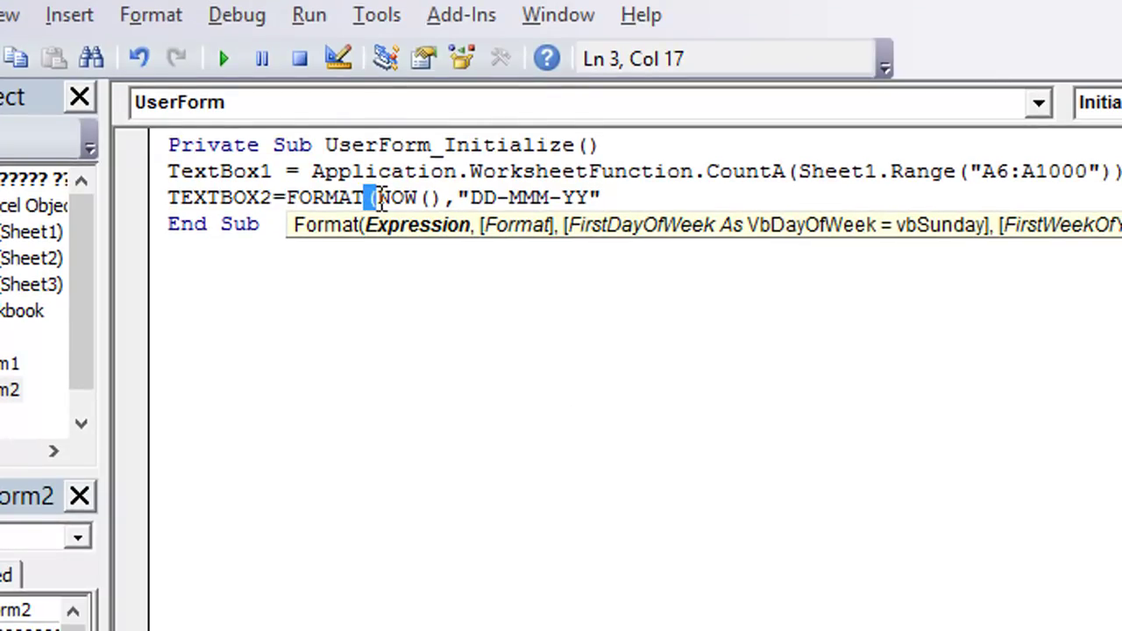
{"action": "left_click", "coordinate": [616, 197]}
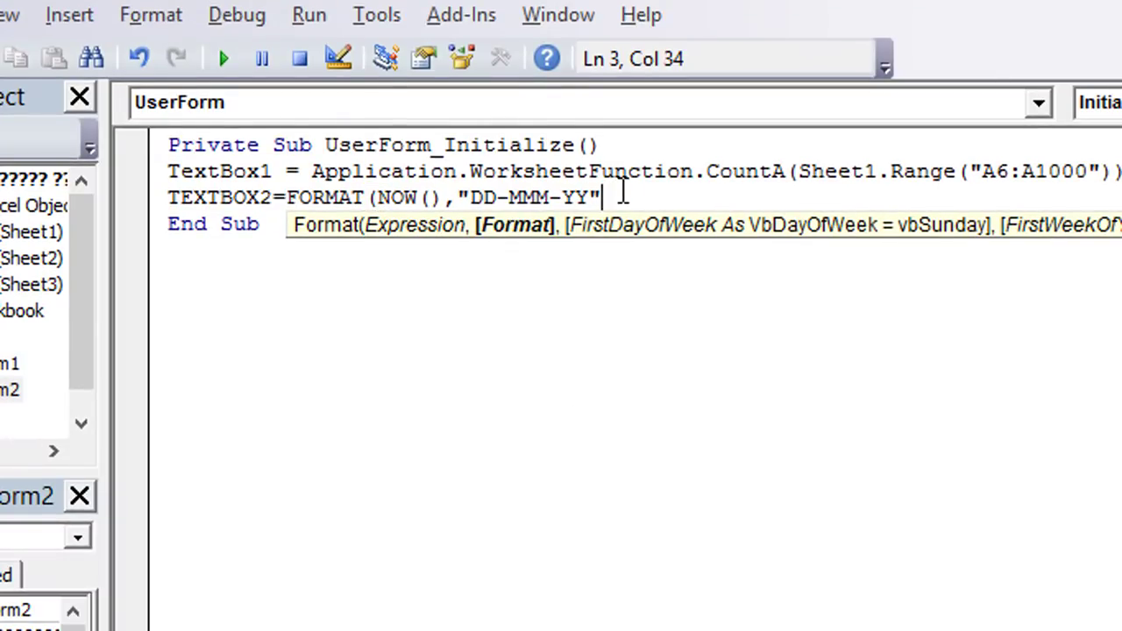
{"action": "type", "text": ")"}
{"action": "left_click", "coordinate": [496, 251]}
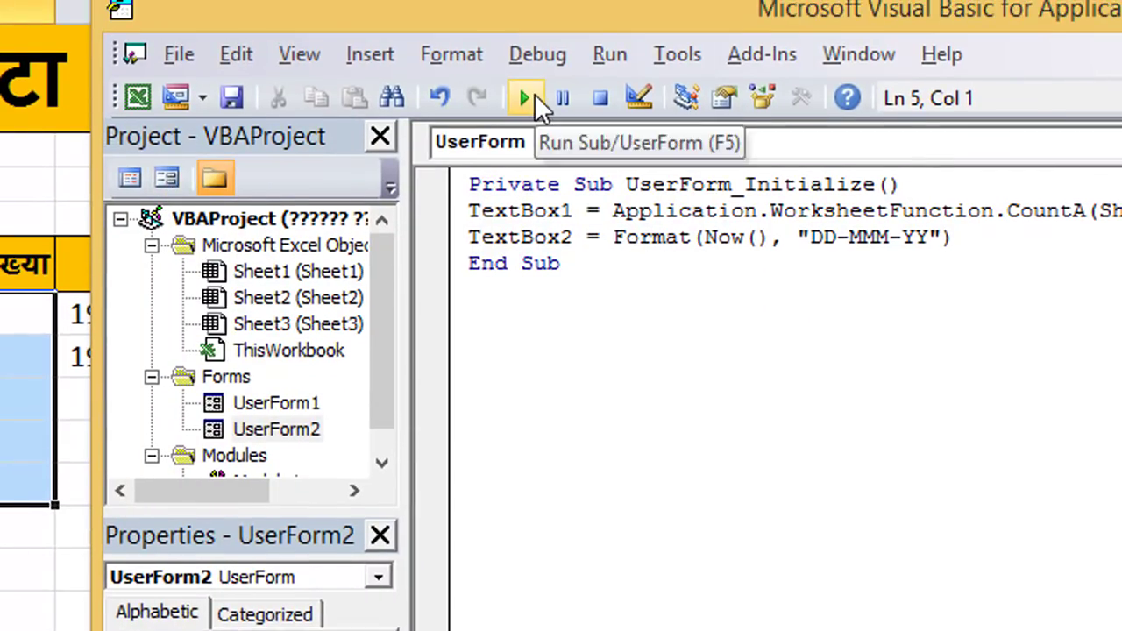
Step: Test-run UserForm2 and confirm it shows serial number 3 and a two-digit-year date
{"action": "left_click", "coordinate": [524, 57]}
{"action": "left_click_drag", "start_coordinate": [603, 213], "coordinate": [561, 208]}
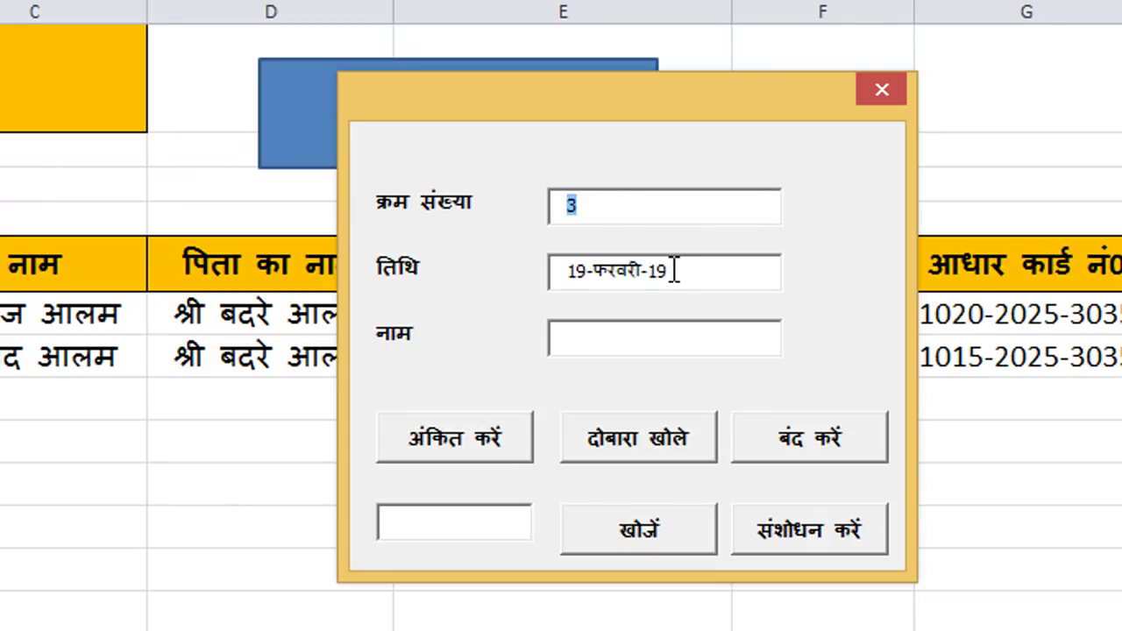
{"action": "left_click_drag", "start_coordinate": [675, 270], "coordinate": [556, 270]}
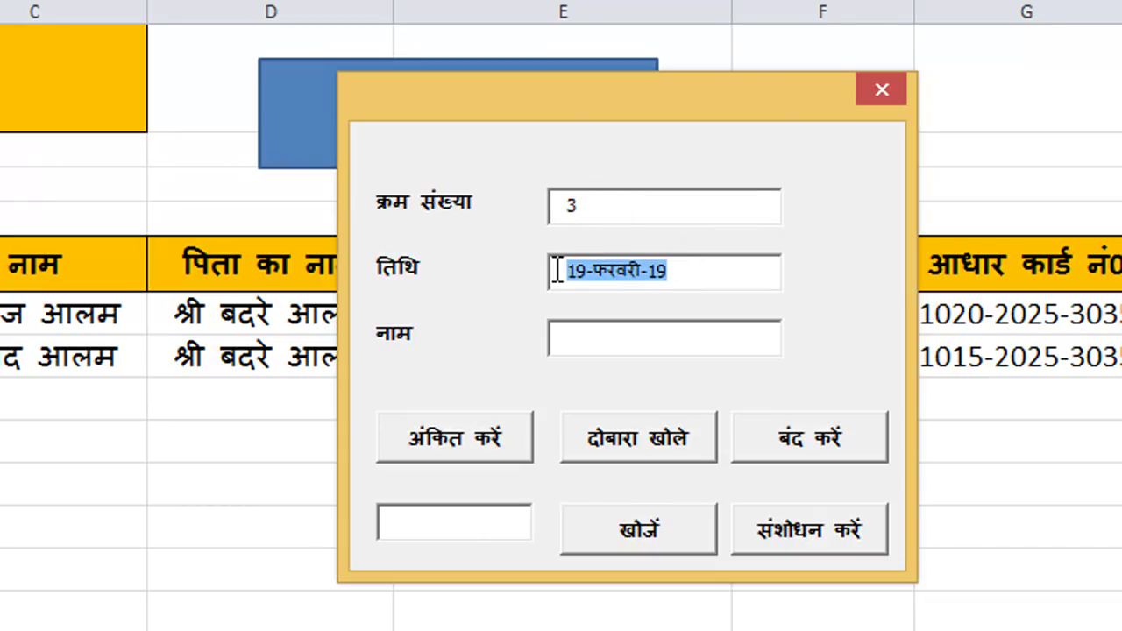
{"action": "left_click", "coordinate": [876, 99]}
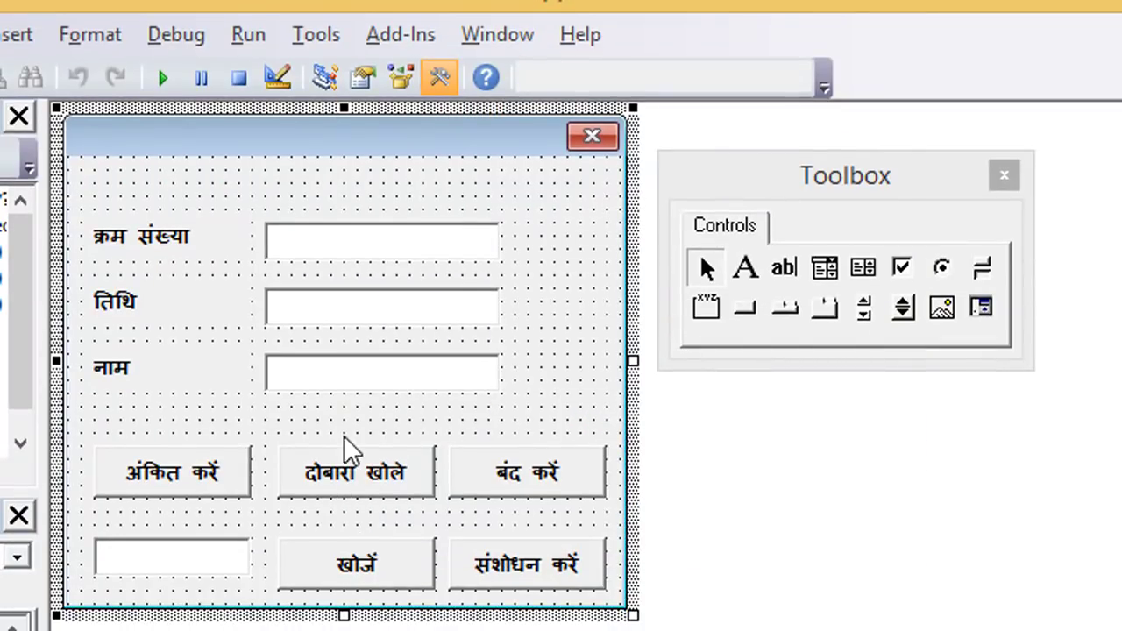
Step: Change the format string to "DD-MMM-YYYY" and rerun the form to confirm 19-फरवरी-2019
{"action": "double_click", "coordinate": [355, 408]}
{"action": "left_click", "coordinate": [558, 219]}
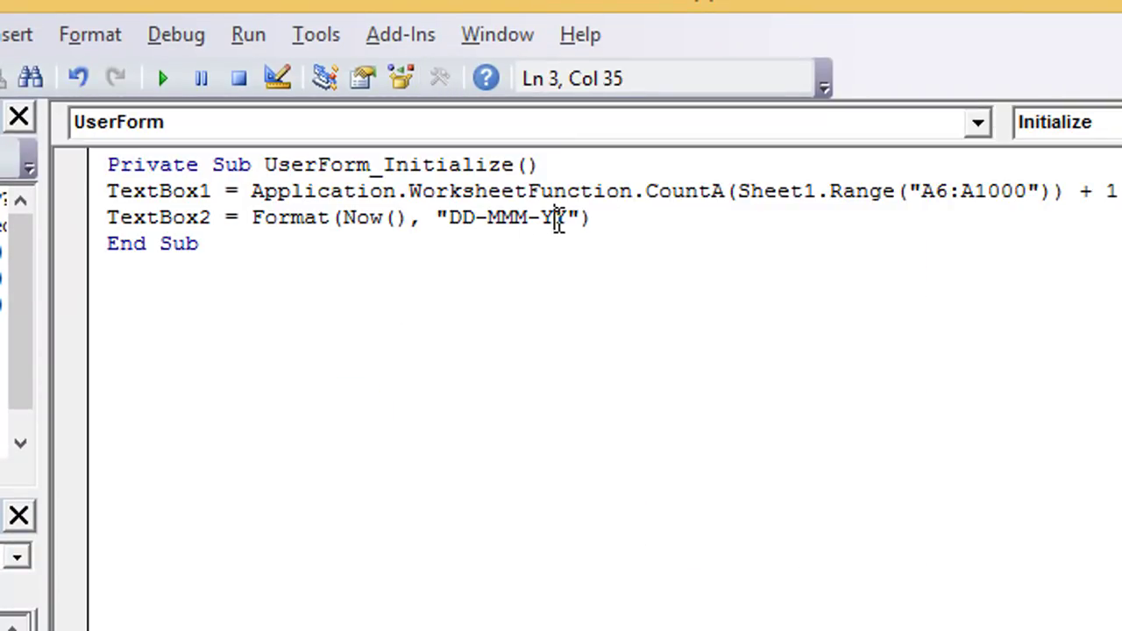
{"action": "type", "text": "YY"}
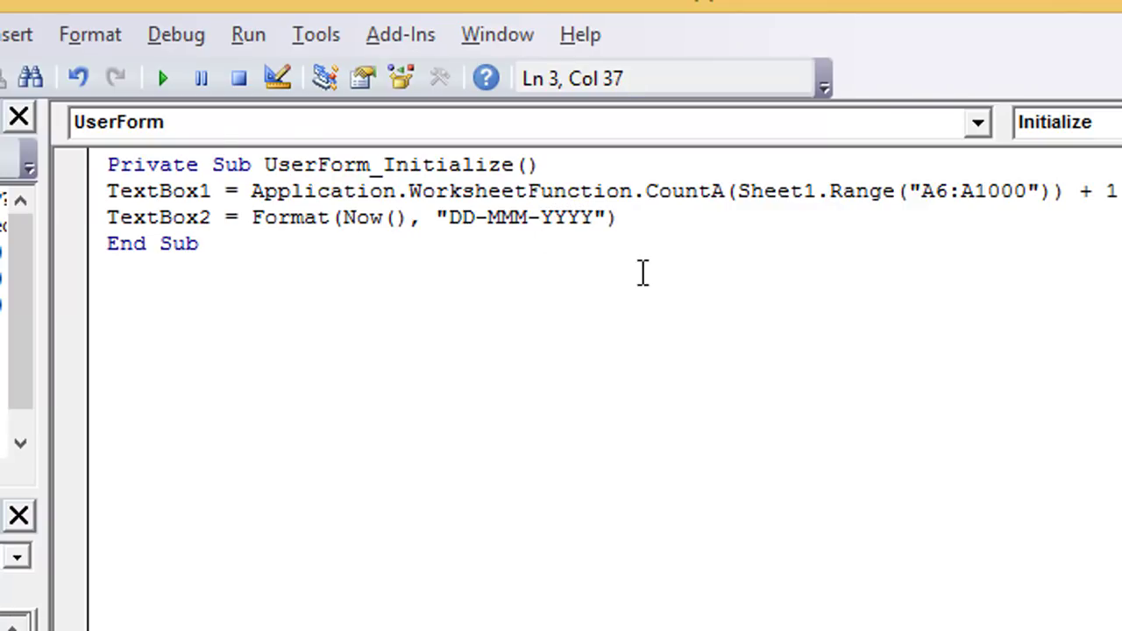
{"action": "left_click", "coordinate": [175, 87]}
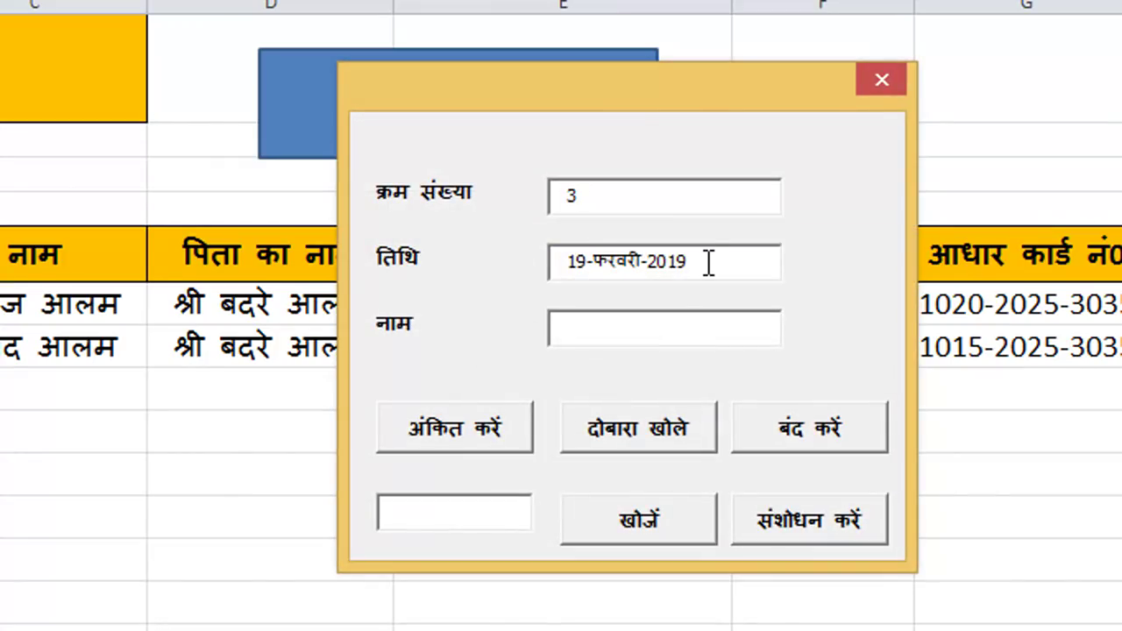
{"action": "double_click", "coordinate": [708, 263]}
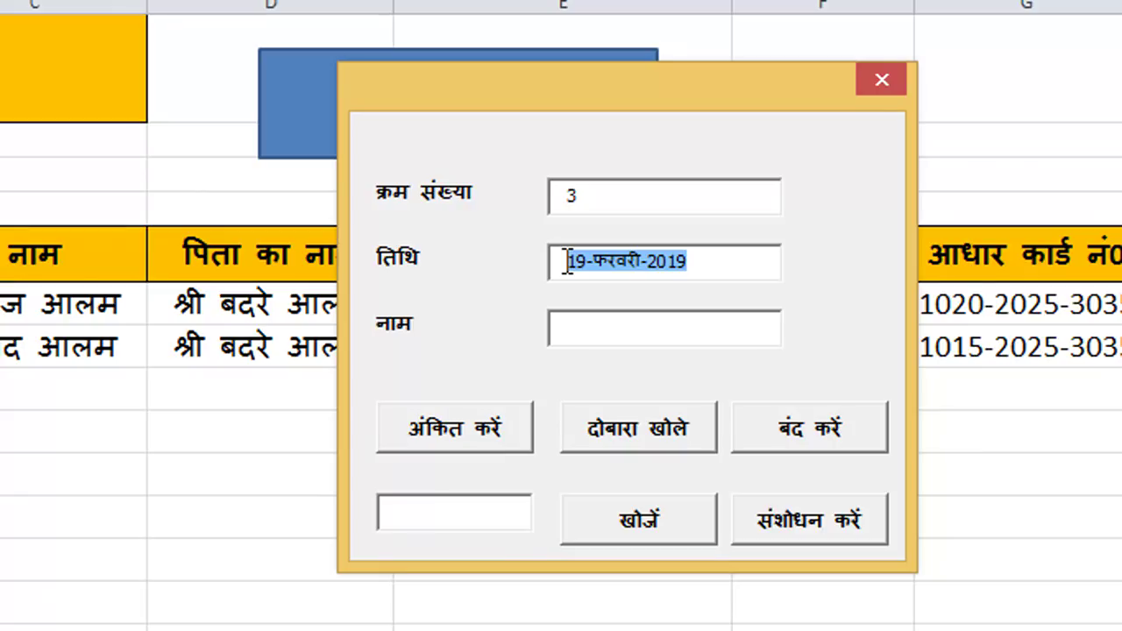
{"action": "left_click", "coordinate": [589, 320]}
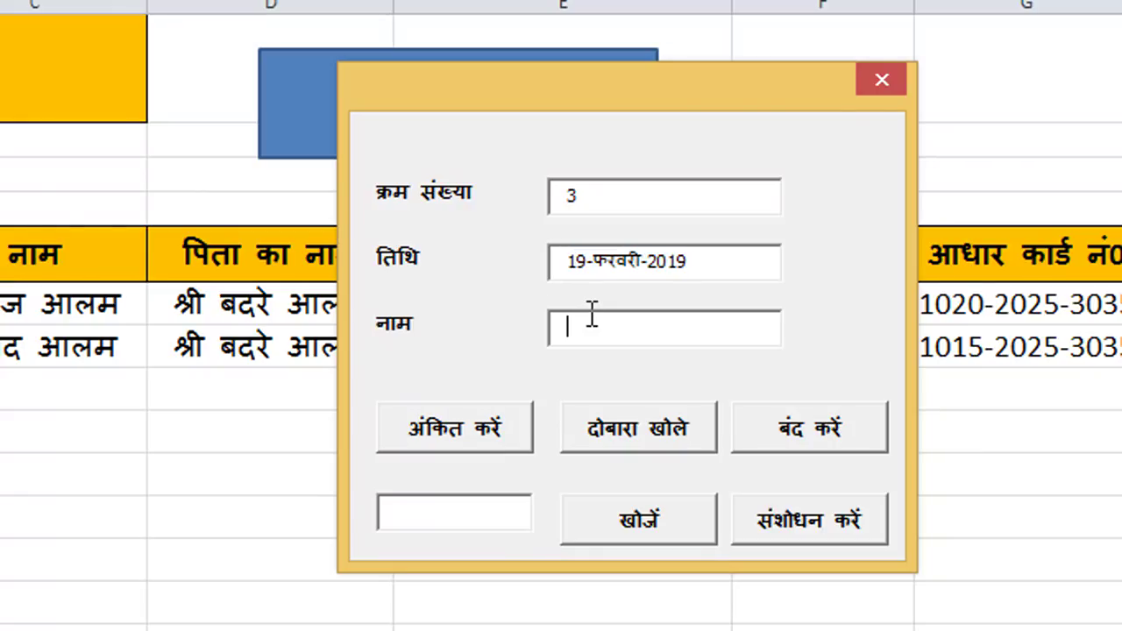
{"action": "left_click", "coordinate": [881, 89]}
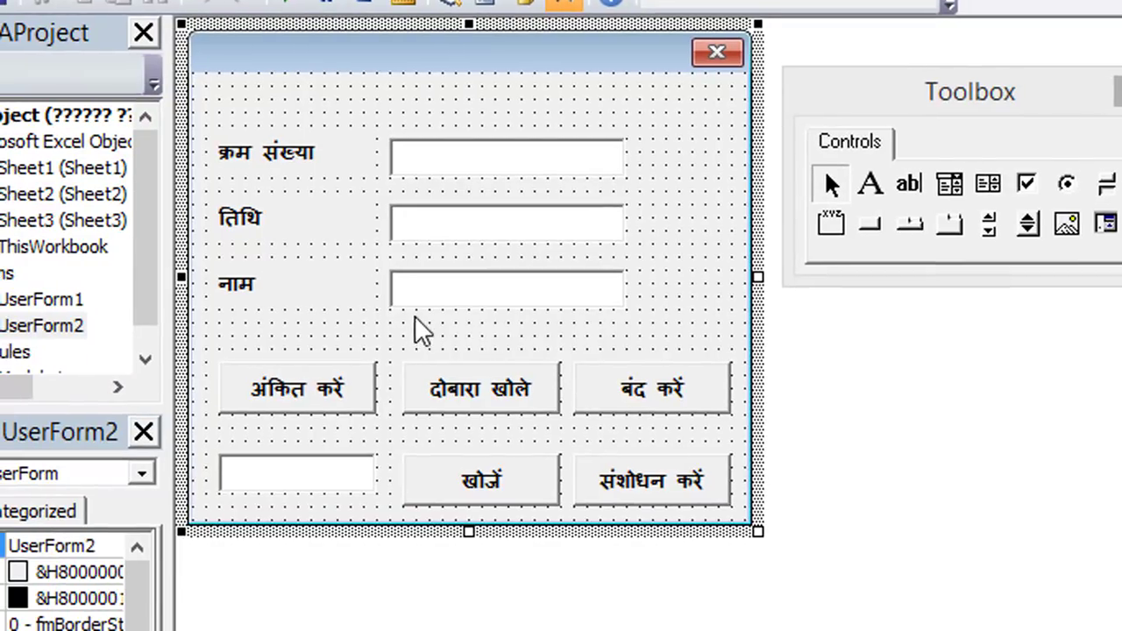
Step: Create the empty CommandButton1_Click procedure for the अंकित करें button
{"action": "left_click", "coordinate": [361, 388]}
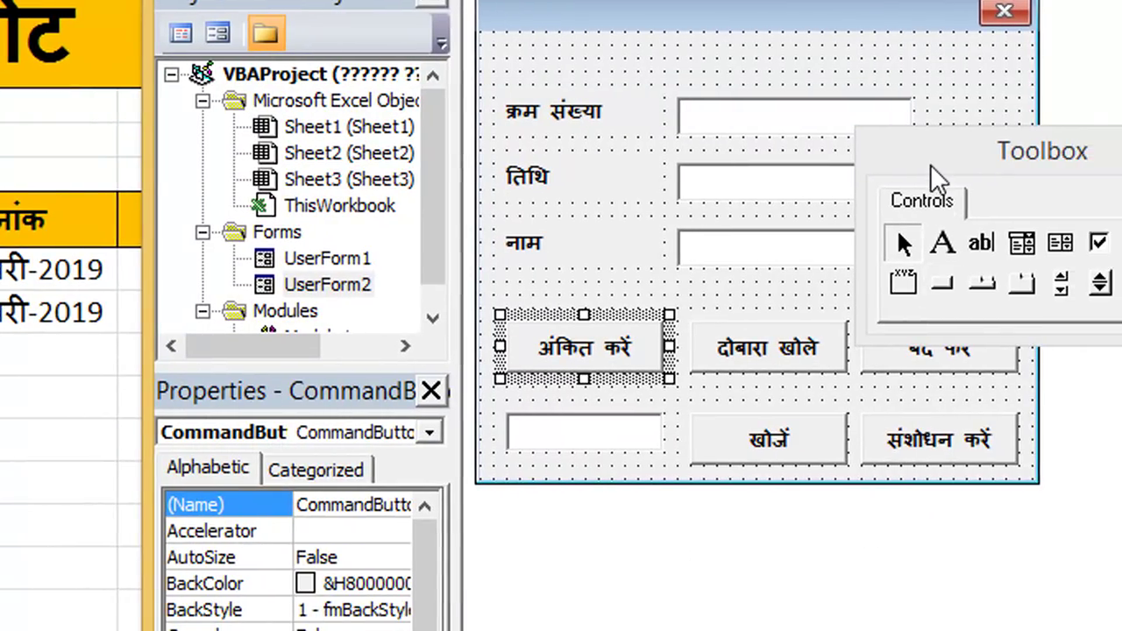
{"action": "left_click_drag", "start_coordinate": [932, 171], "coordinate": [957, 197]}
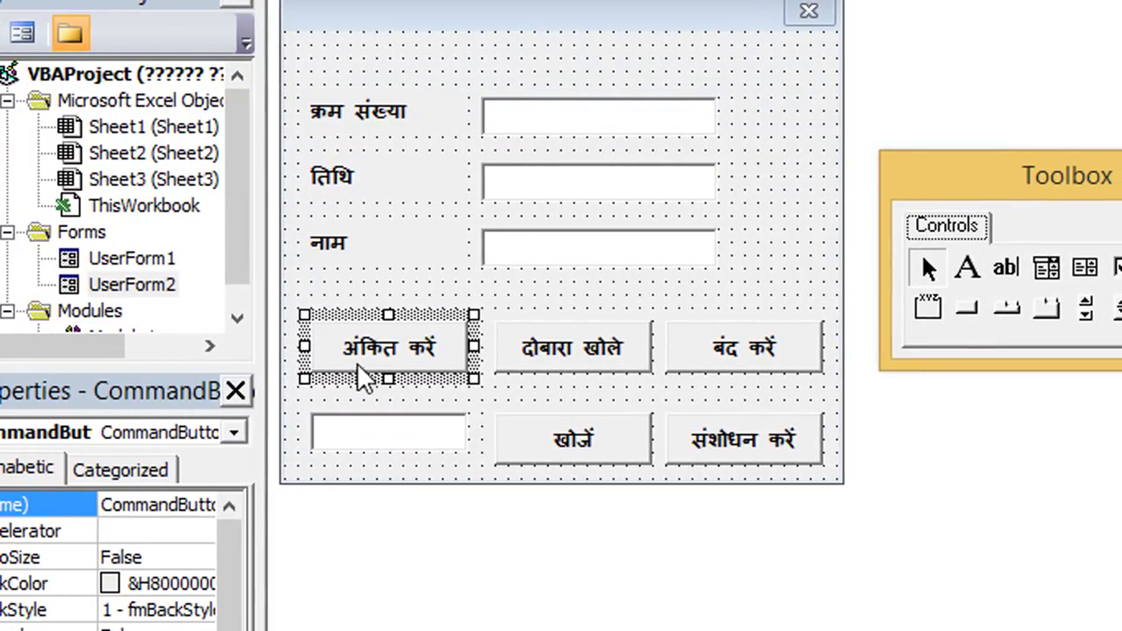
{"action": "double_click", "coordinate": [368, 355]}
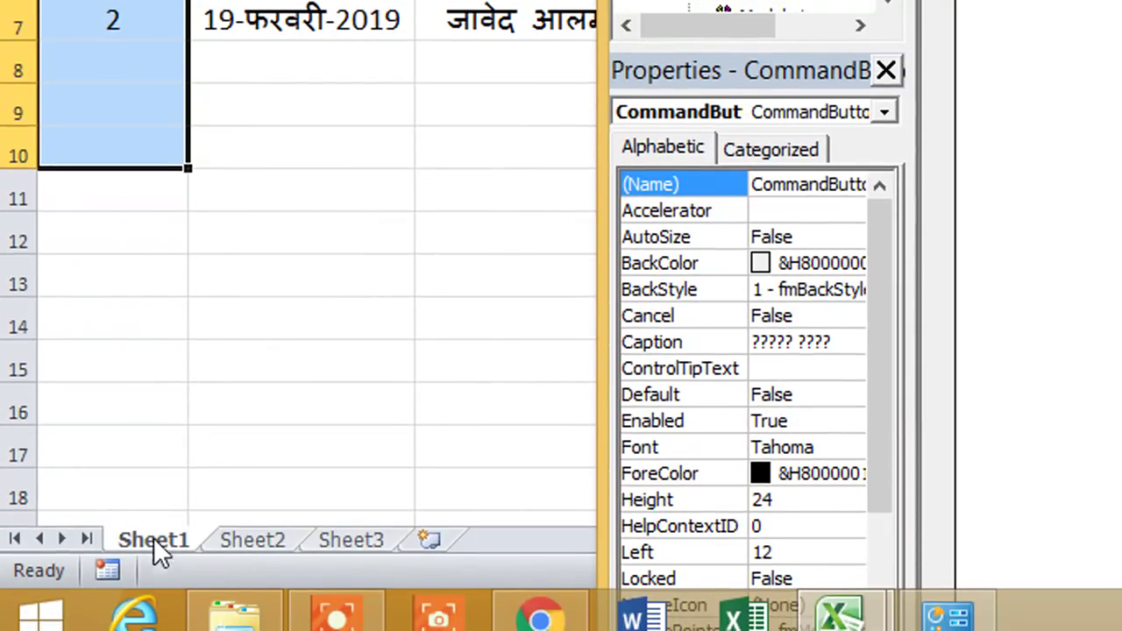
Step: Compare Sheet1's data in Excel with Sheet1, Sheet2 and Sheet3 in the project explorer
{"action": "left_click", "coordinate": [154, 534]}
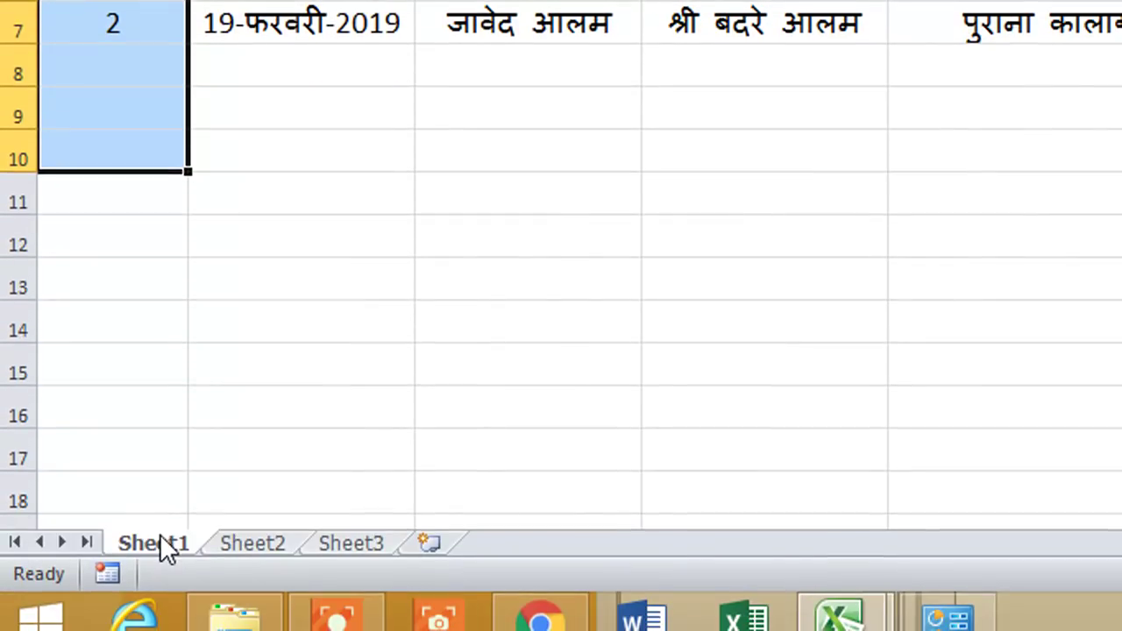
{"action": "mouse_move", "coordinate": [840, 596]}
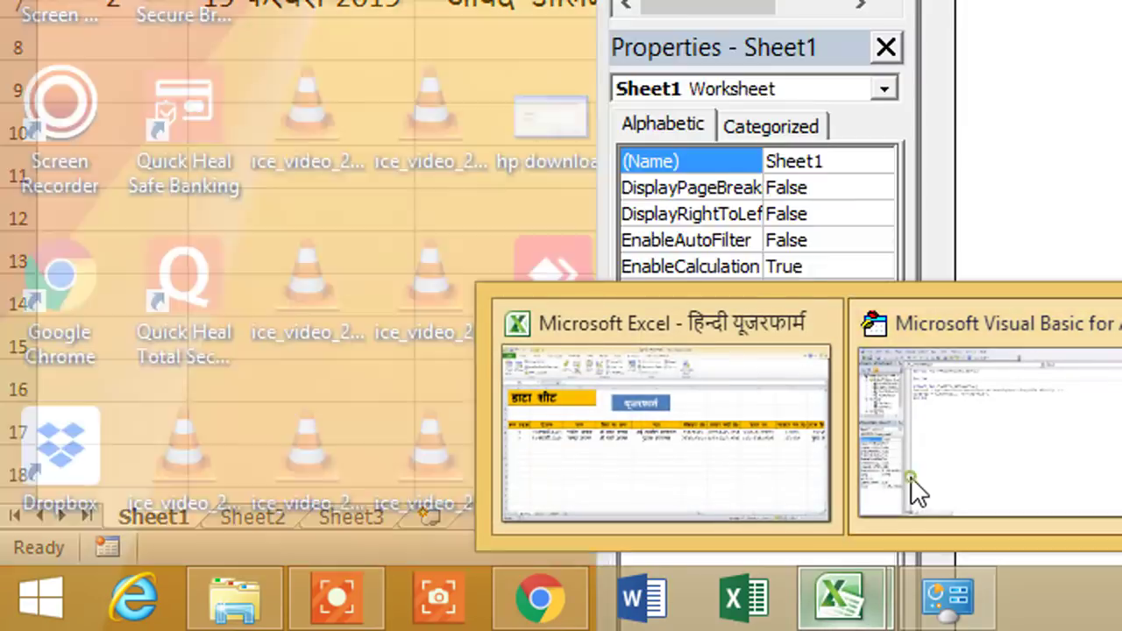
{"action": "left_click", "coordinate": [911, 477]}
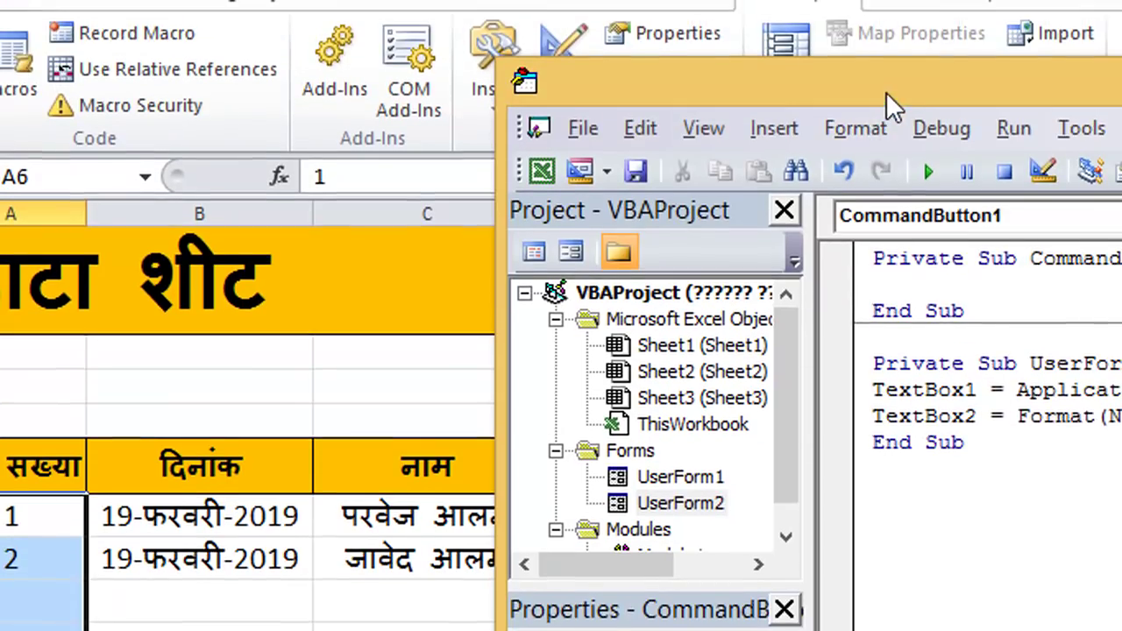
{"action": "left_click_drag", "start_coordinate": [892, 105], "coordinate": [745, 127]}
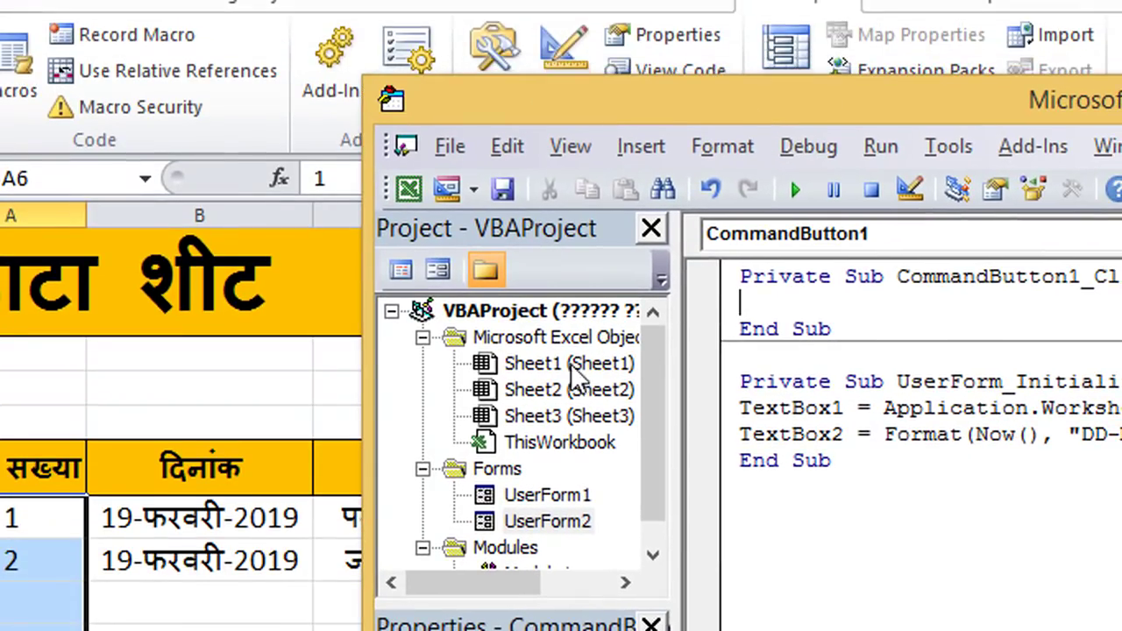
{"action": "left_click", "coordinate": [572, 368]}
{"action": "left_click", "coordinate": [581, 393]}
{"action": "left_click", "coordinate": [584, 418]}
{"action": "left_click", "coordinate": [569, 363]}
{"action": "left_click", "coordinate": [578, 389]}
{"action": "left_click", "coordinate": [582, 416]}
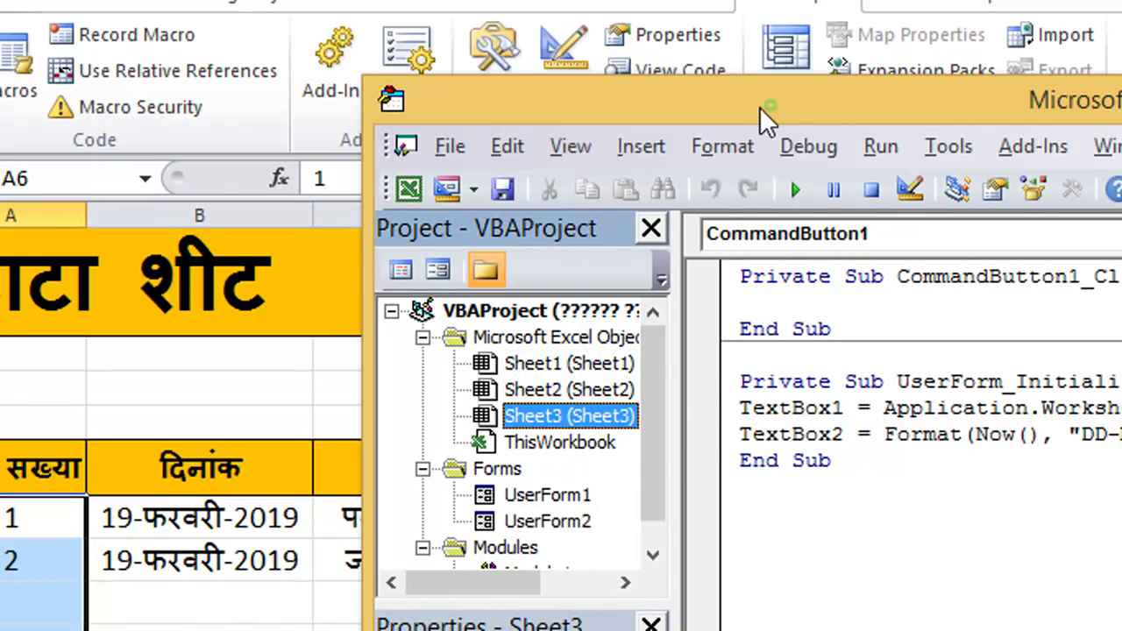
{"action": "left_click_drag", "start_coordinate": [759, 106], "coordinate": [565, 100]}
Step: Write Dim X As Long, Dim Y As Worksheet and Set Y = Sheet1 in CommandButton1_Click
{"action": "left_click", "coordinate": [594, 296]}
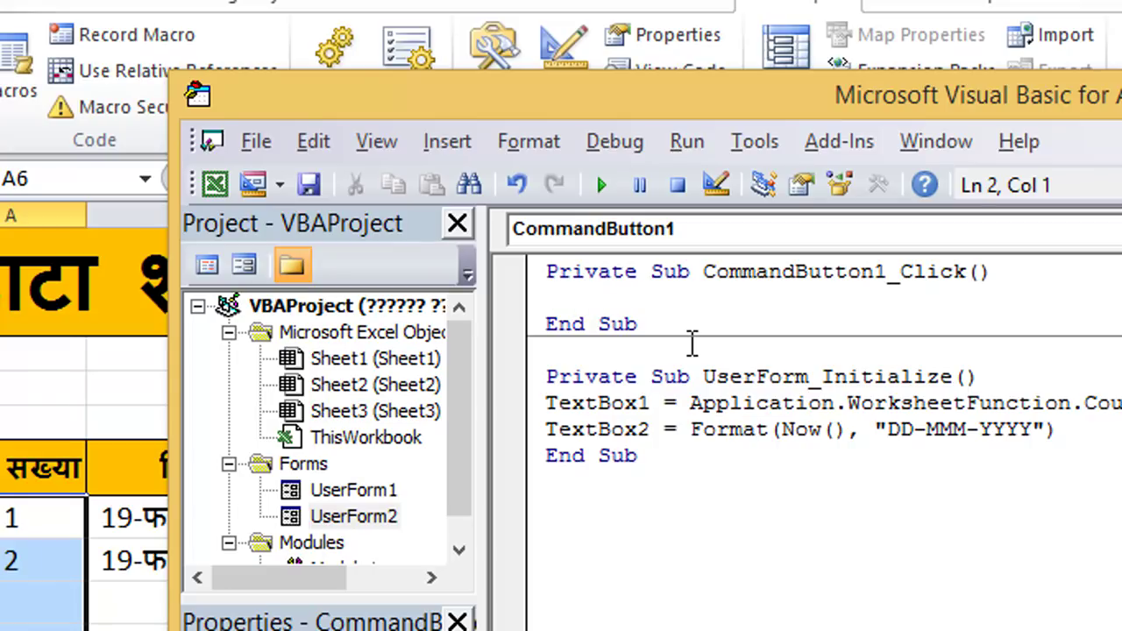
{"action": "type", "text": "DIM X"}
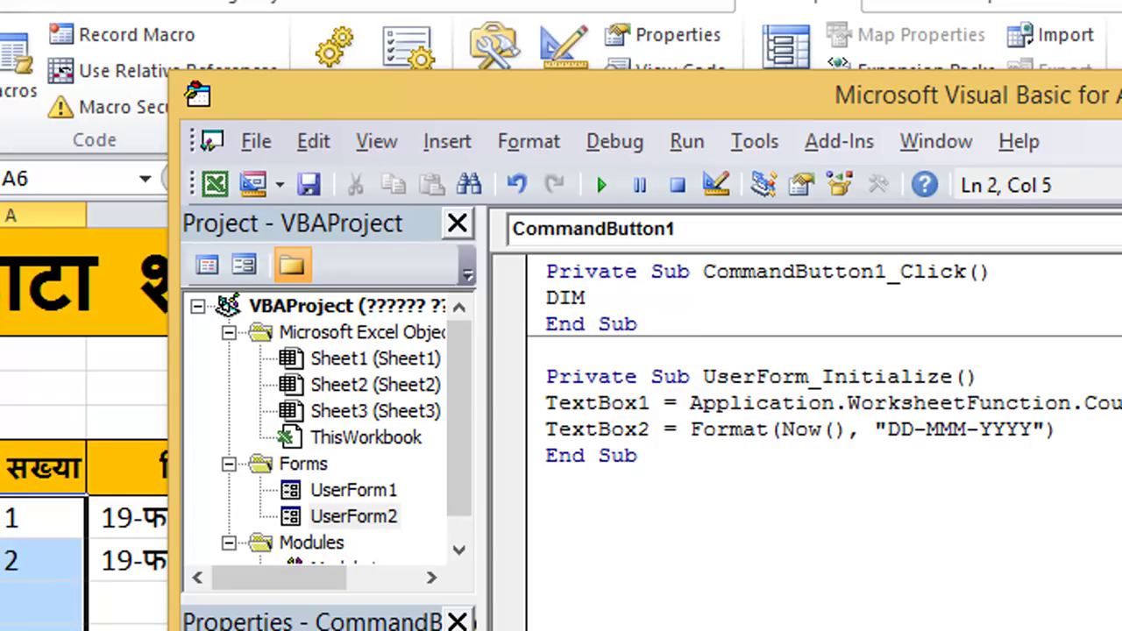
{"action": "type", "text": " AS "}
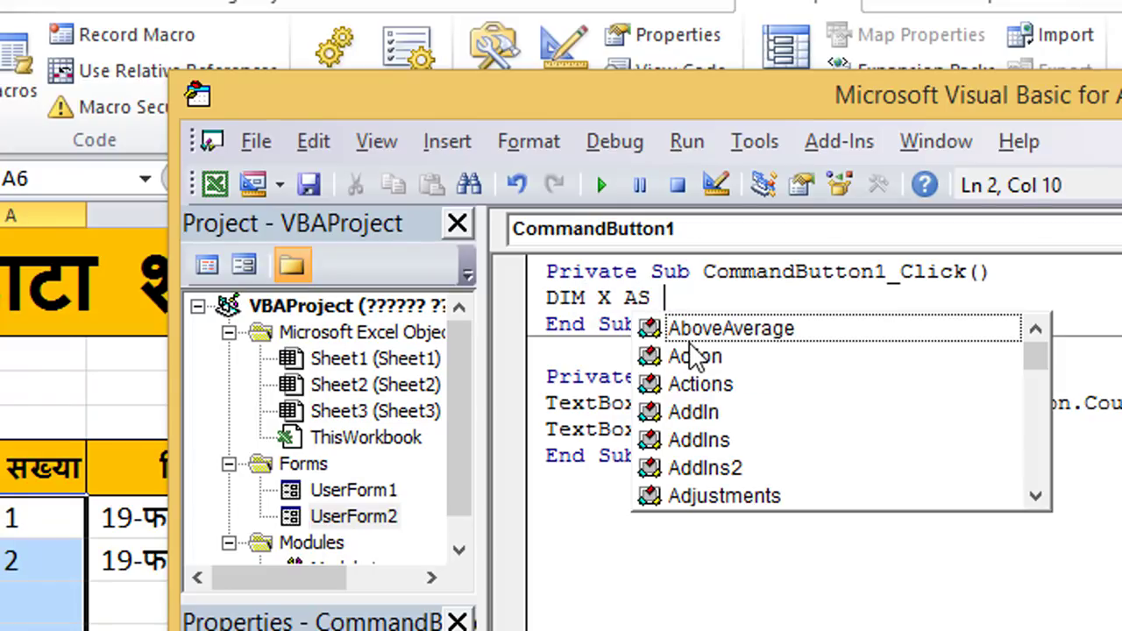
{"action": "type", "text": "LONG"}
{"action": "key", "text": "Return"}
{"action": "type", "text": "DIM Y AS "}
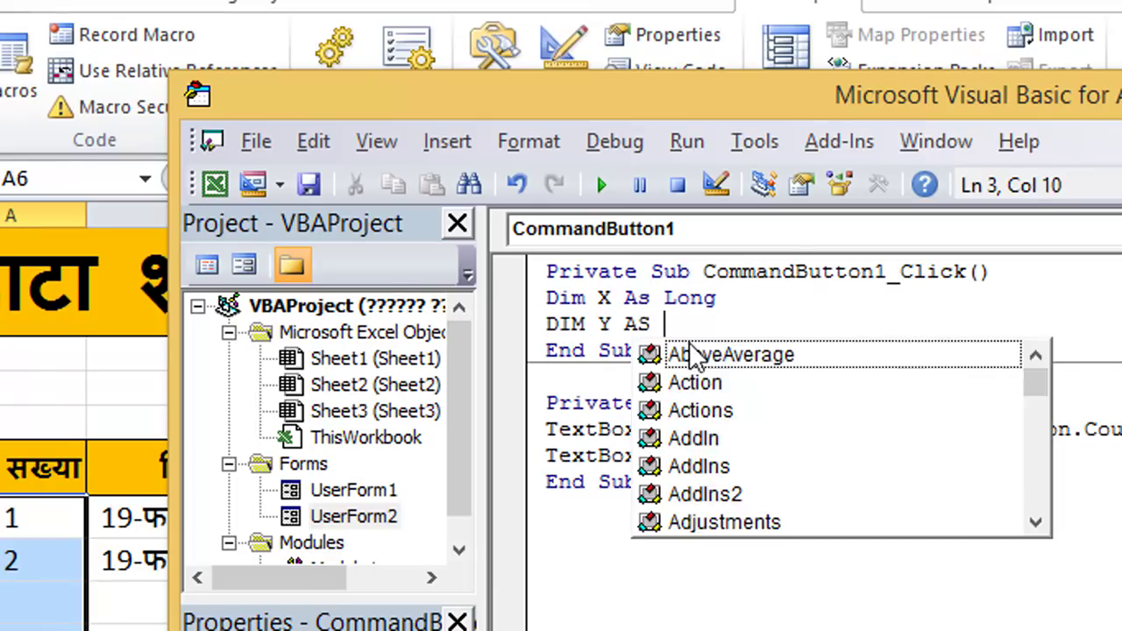
{"action": "type", "text": "LONG"}
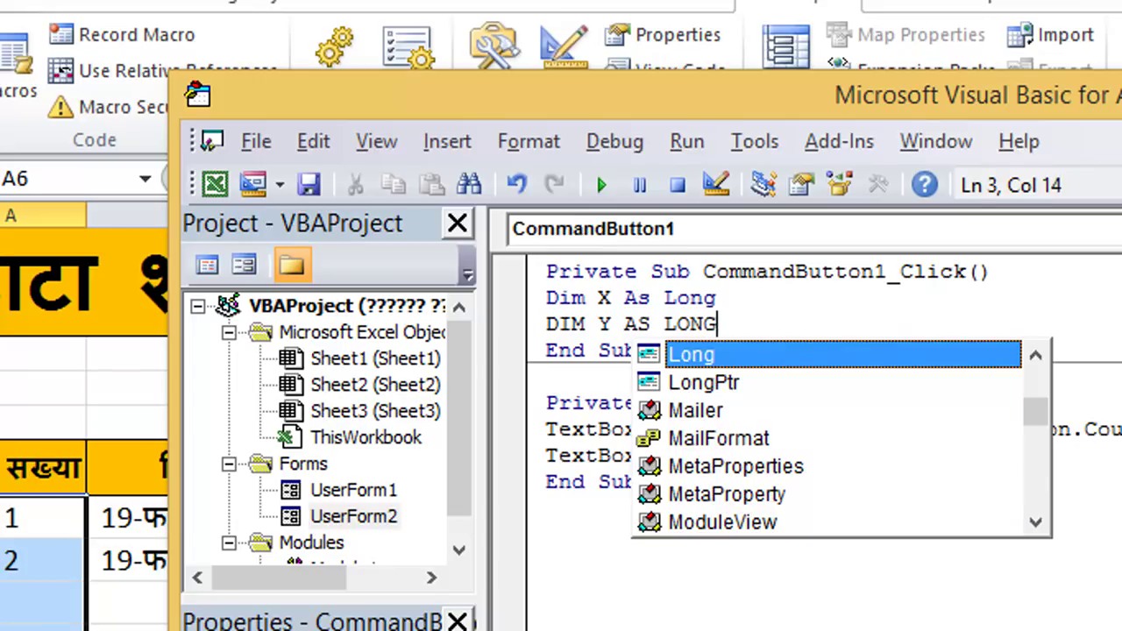
{"action": "key", "text": "Return"}
{"action": "key", "text": "BackSpace"}
{"action": "key", "text": "BackSpace"}
{"action": "key", "text": "BackSpace"}
{"action": "key", "text": "BackSpace"}
{"action": "key", "text": "BackSpace"}
{"action": "type", "text": "WORKSHEET"}
{"action": "key", "text": "Return"}
{"action": "type", "text": "SET Y = "}
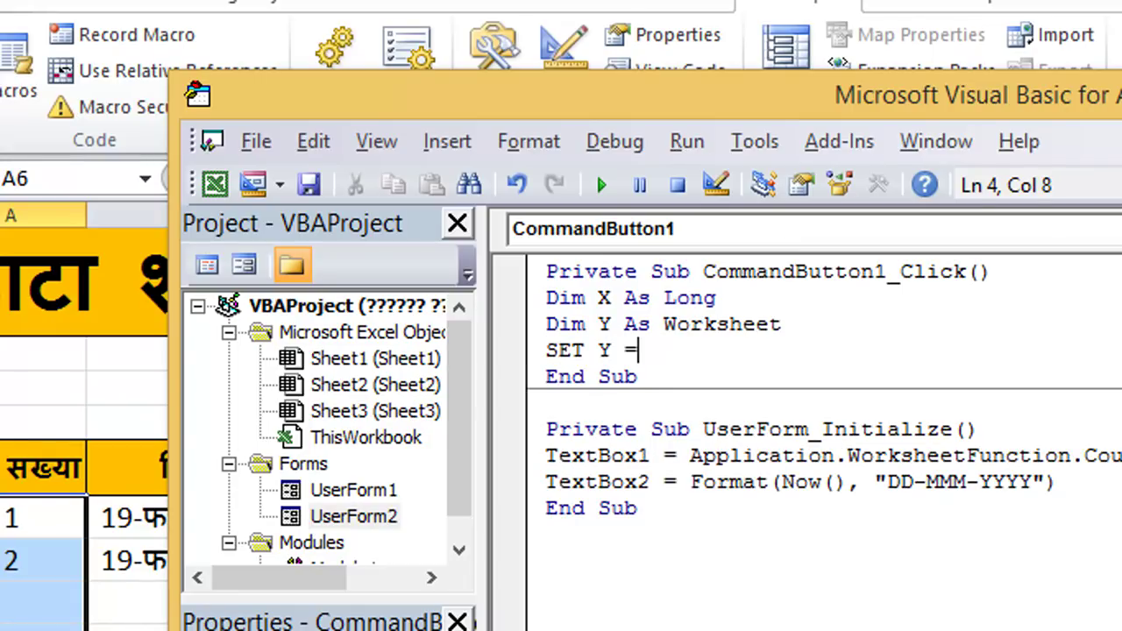
{"action": "type", "text": "SHEET1"}
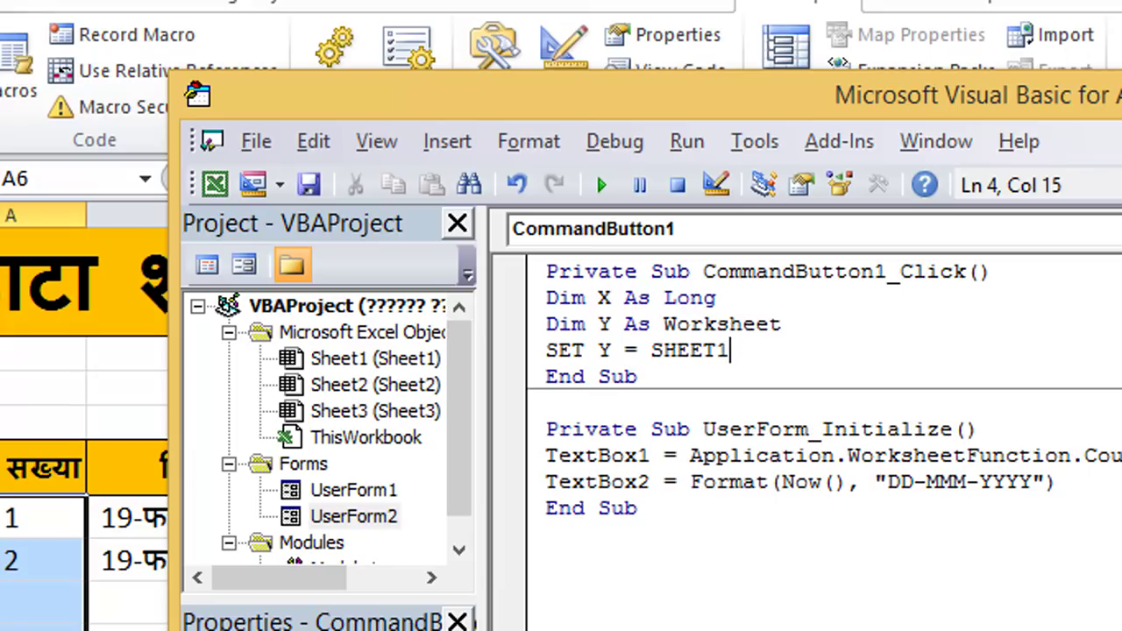
{"action": "key", "text": "Return"}
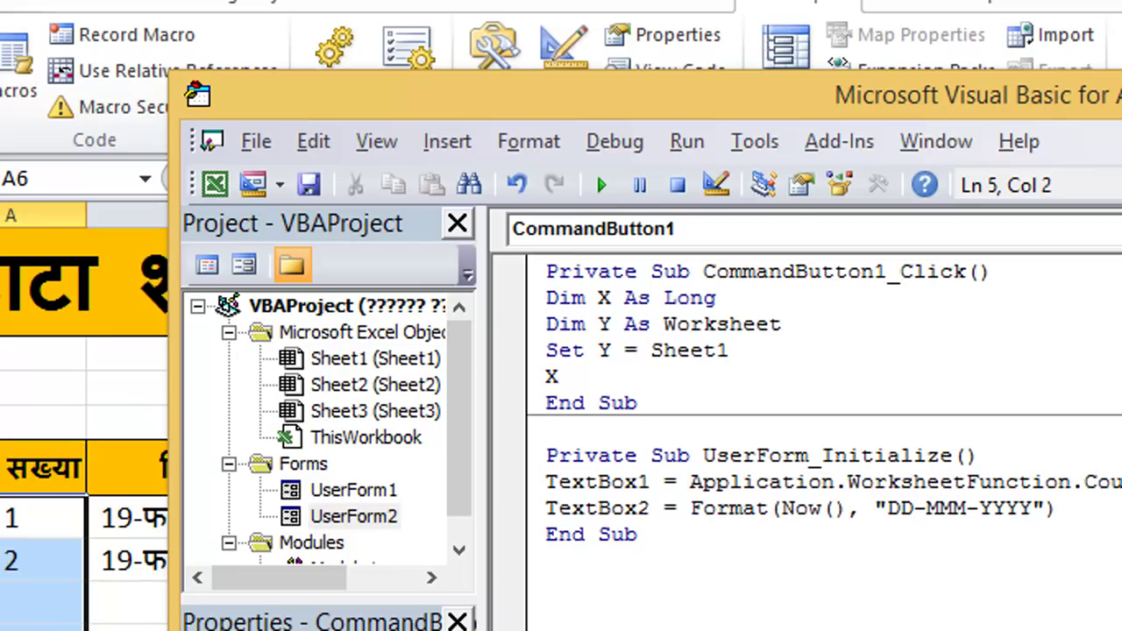
Step: Set X = Y.Range("A" & Rows.Count).End(xlUp).Row + 1 and open a With Y block
{"action": "type", "text": ".RA"}
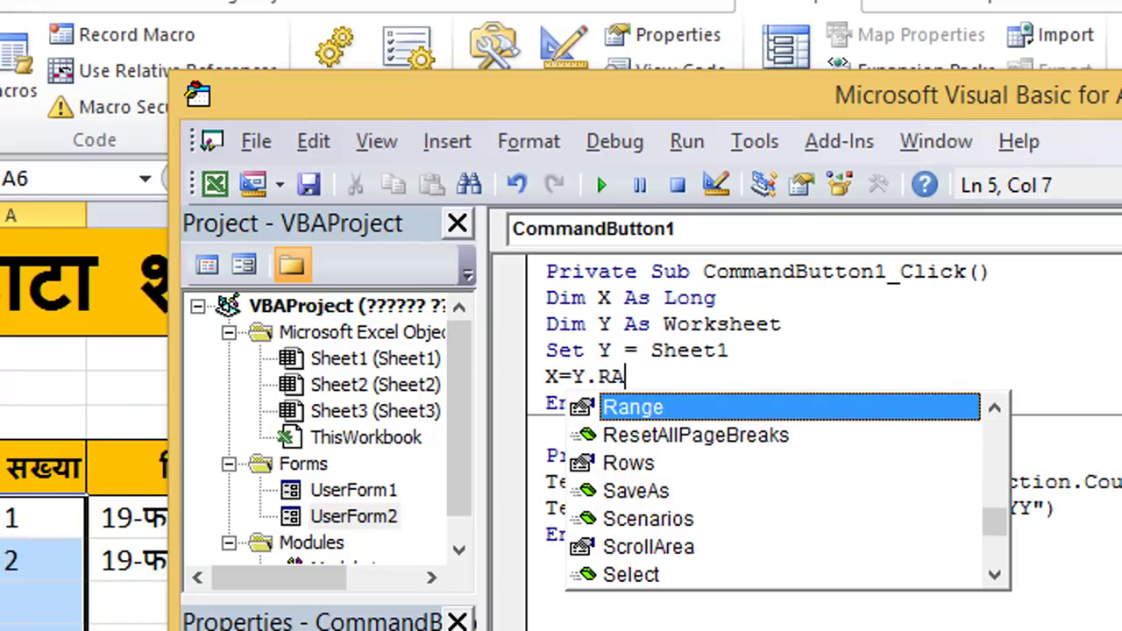
{"action": "key", "text": "Tab"}
{"action": "type", "text": "("}
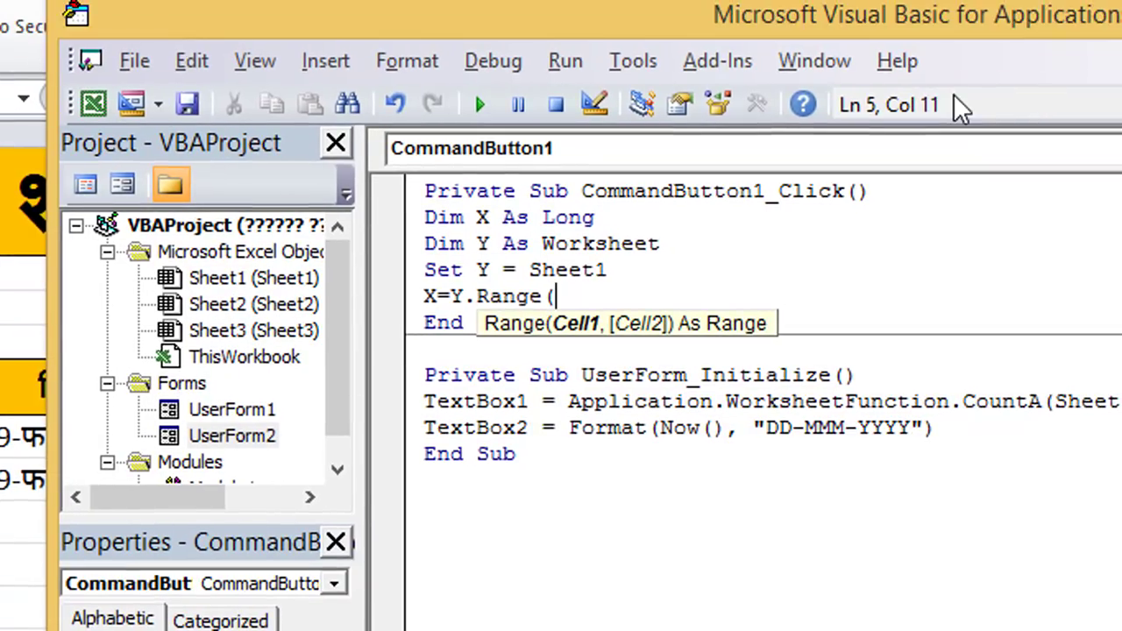
{"action": "type", "text": "\"A\"&ROWS.COUNT)"}
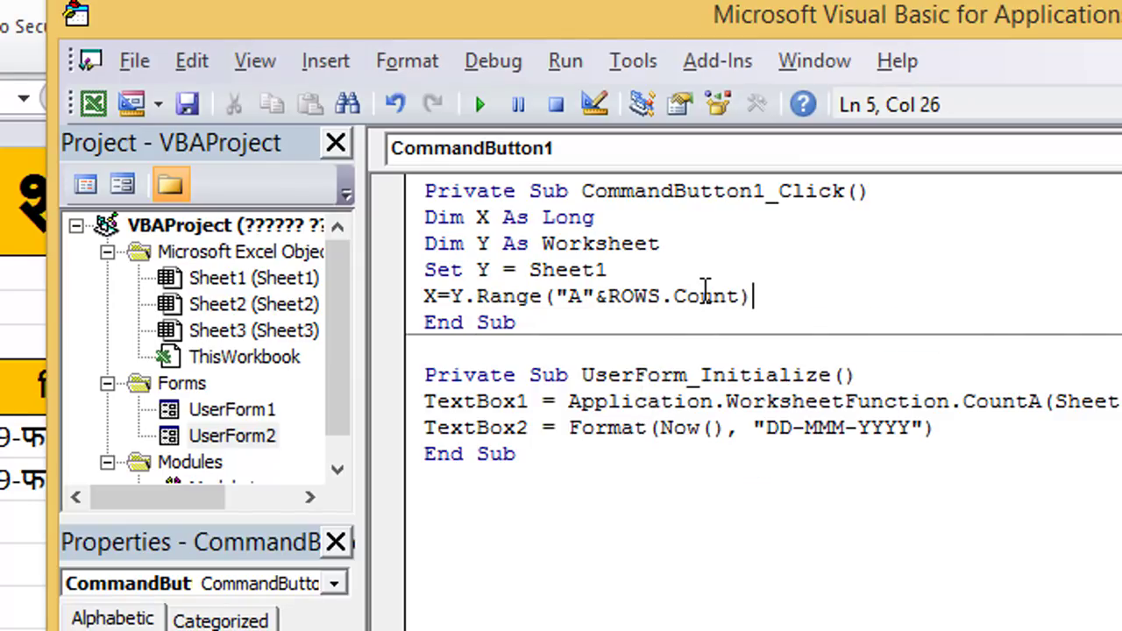
{"action": "type", "text": ".END(XLUP"}
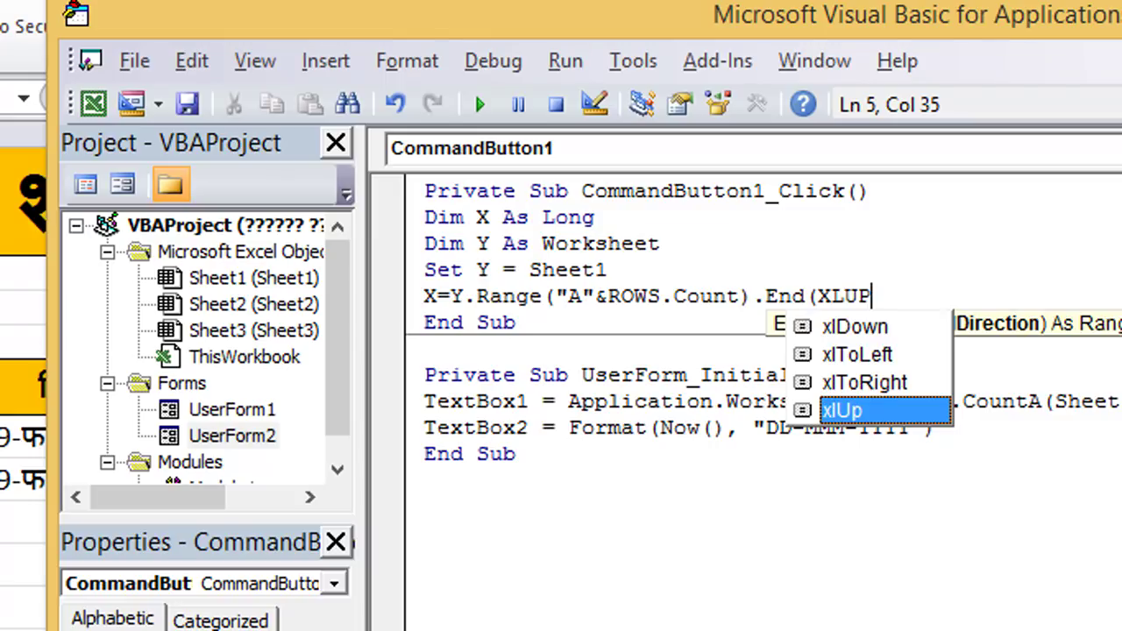
{"action": "type", "text": ").ROW"}
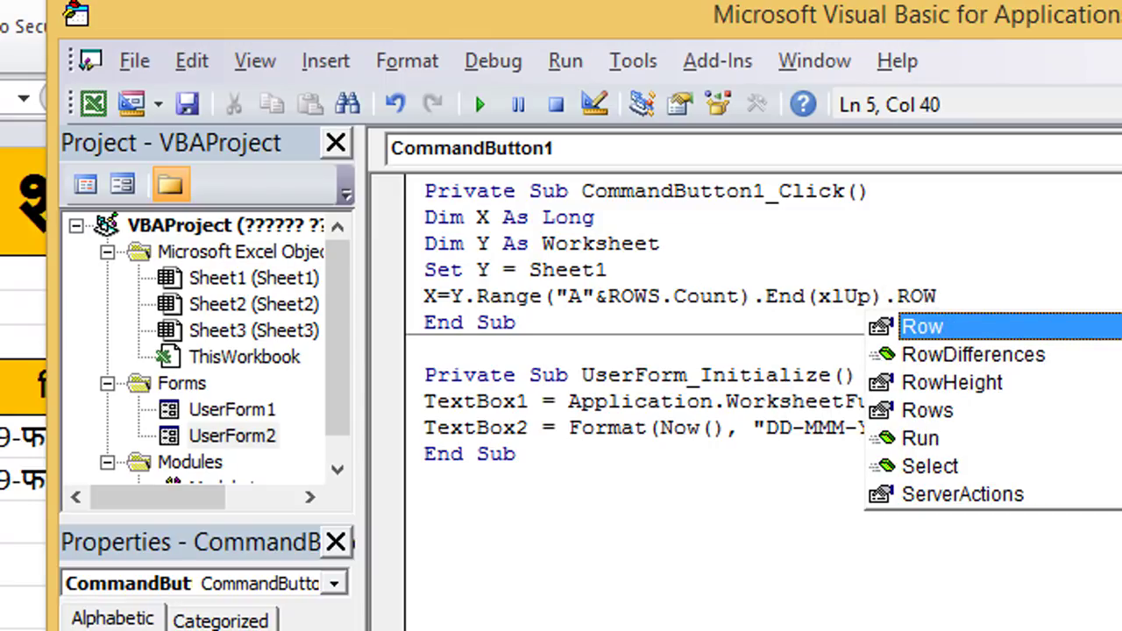
{"action": "key", "text": "Return"}
{"action": "type", "text": "WITH"}
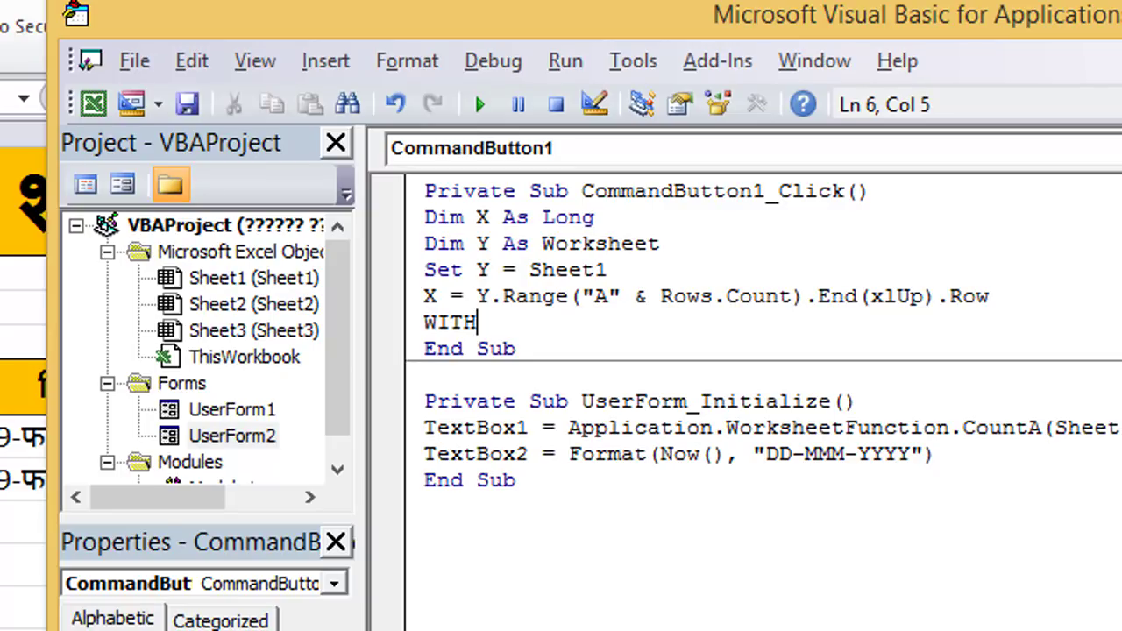
{"action": "type", "text": " Y"}
{"action": "left_click", "coordinate": [954, 296]}
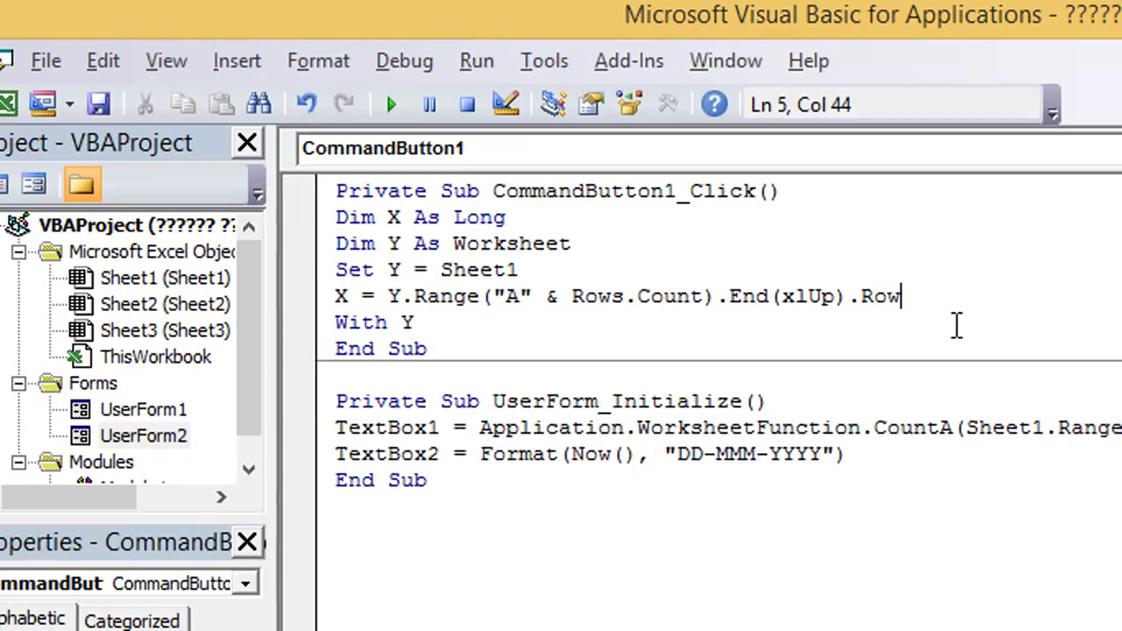
{"action": "type", "text": "+1"}
{"action": "left_click", "coordinate": [846, 334]}
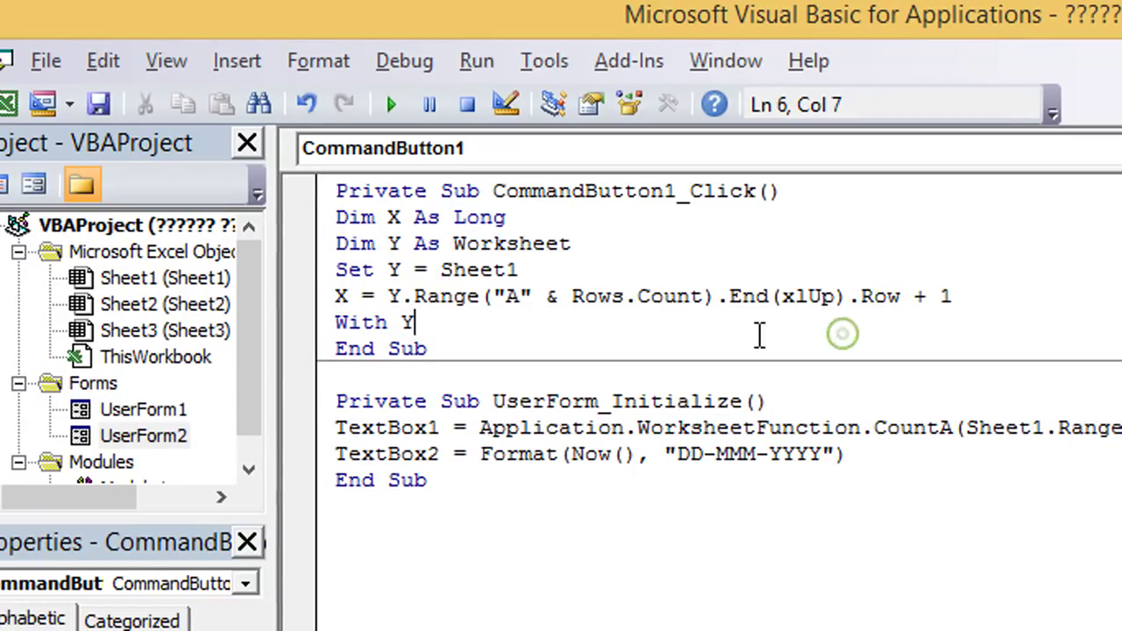
{"action": "key", "text": "Return"}
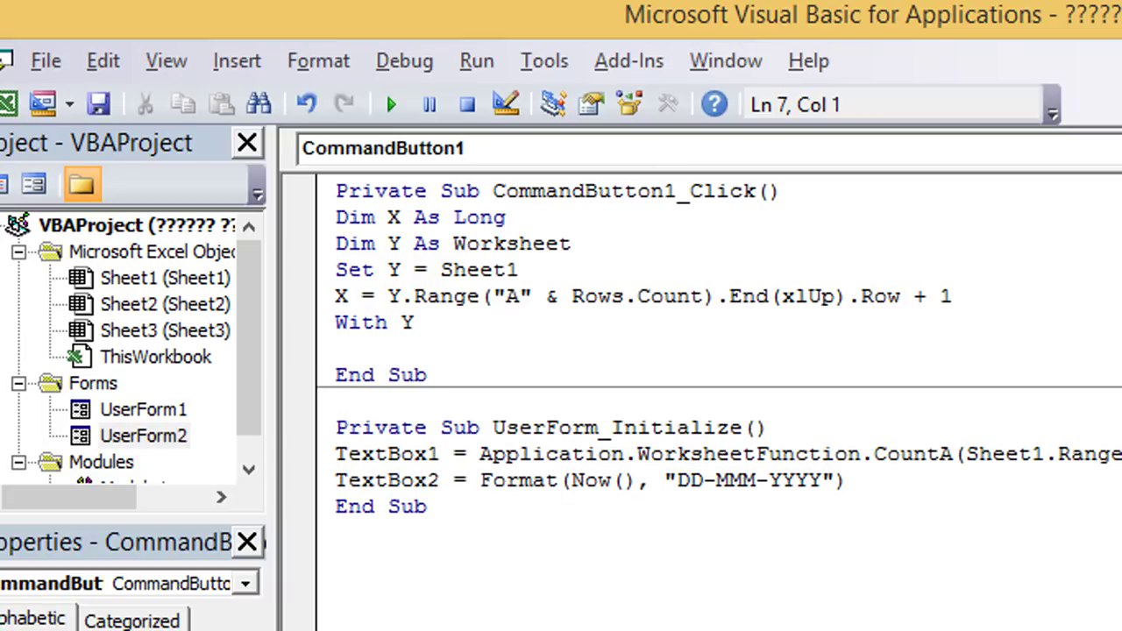
Step: Add the line .Cells(X, "A").Text = TextBox1.Text inside the With block
{"action": "type", "text": ".cel"}
{"action": "key", "text": "Tab"}
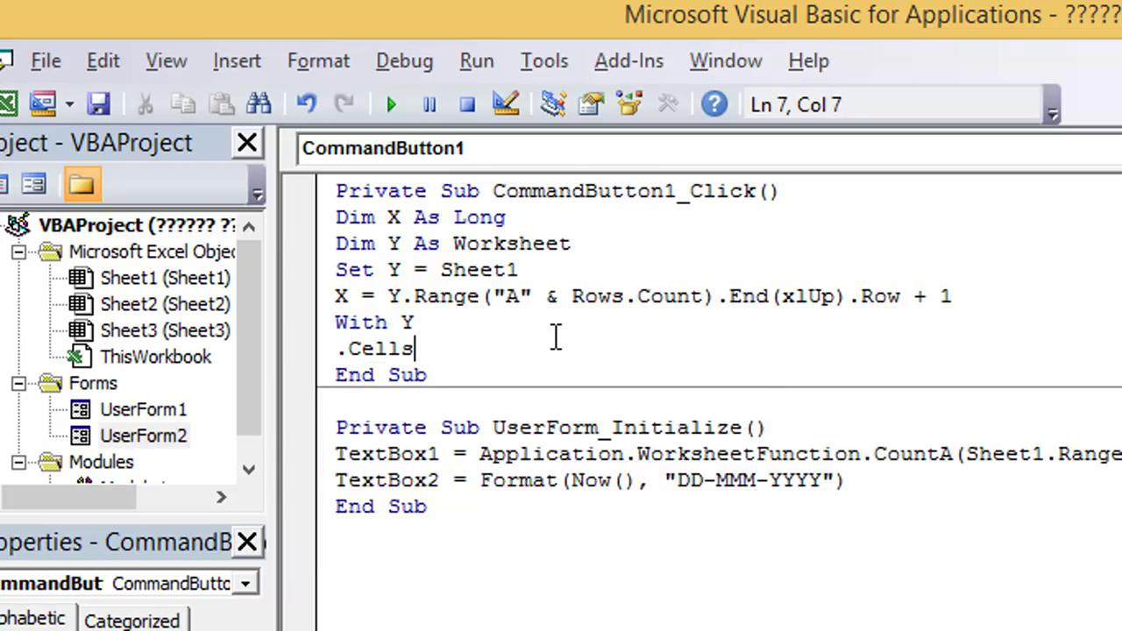
{"action": "type", "text": "(X,"}
{"action": "key", "text": "BackSpace"}
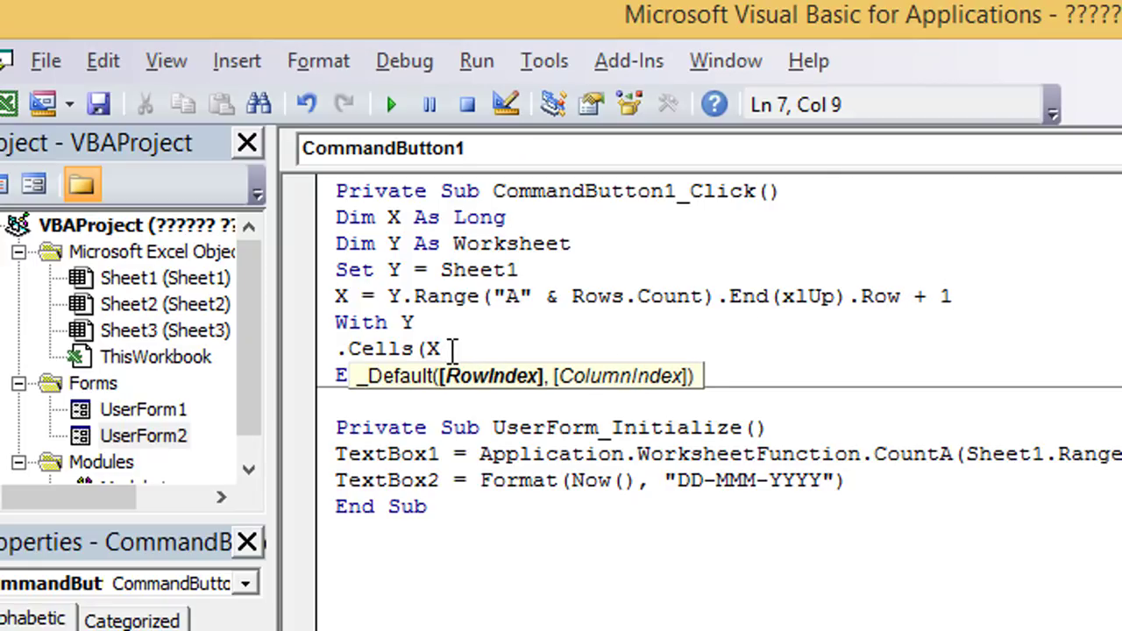
{"action": "type", "text": ",\"A\""}
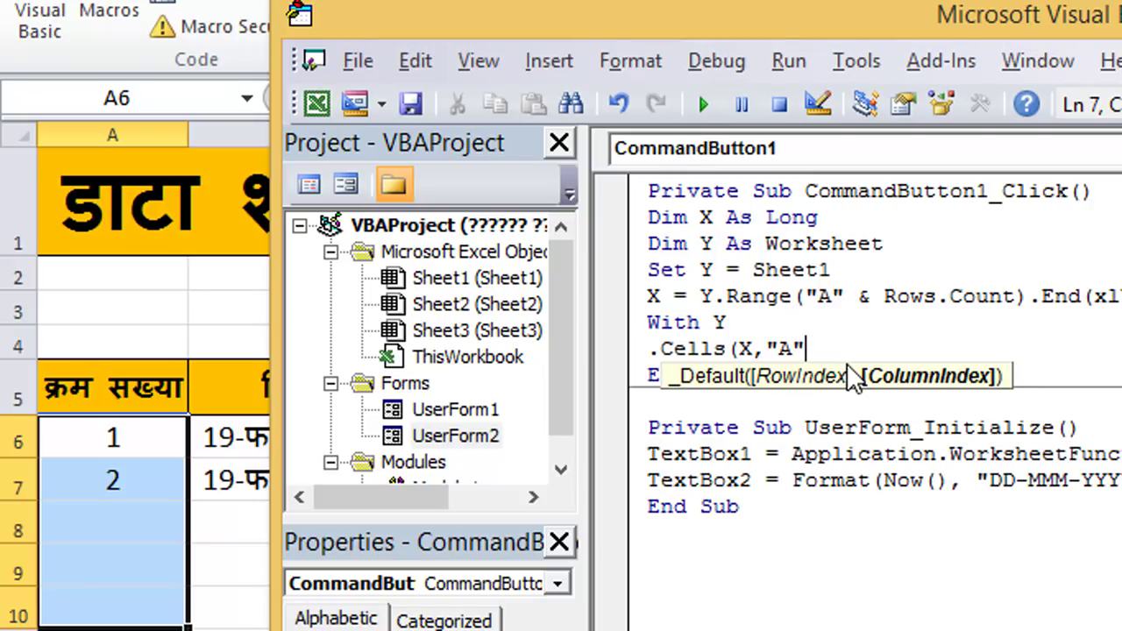
{"action": "type", "text": ").VALUE"}
{"action": "key", "text": "BackSpace"}
{"action": "key", "text": "BackSpace"}
{"action": "key", "text": "BackSpace"}
{"action": "key", "text": "BackSpace"}
{"action": "key", "text": "BackSpace"}
{"action": "type", "text": "TEXT"}
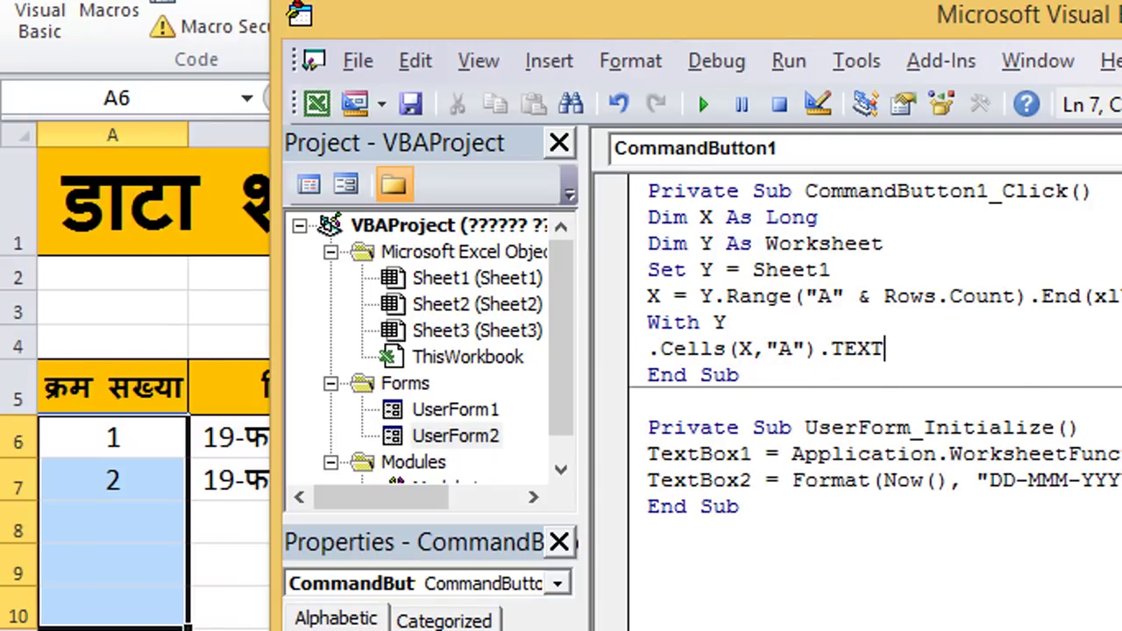
{"action": "type", "text": "TEXTBOX1.TE"}
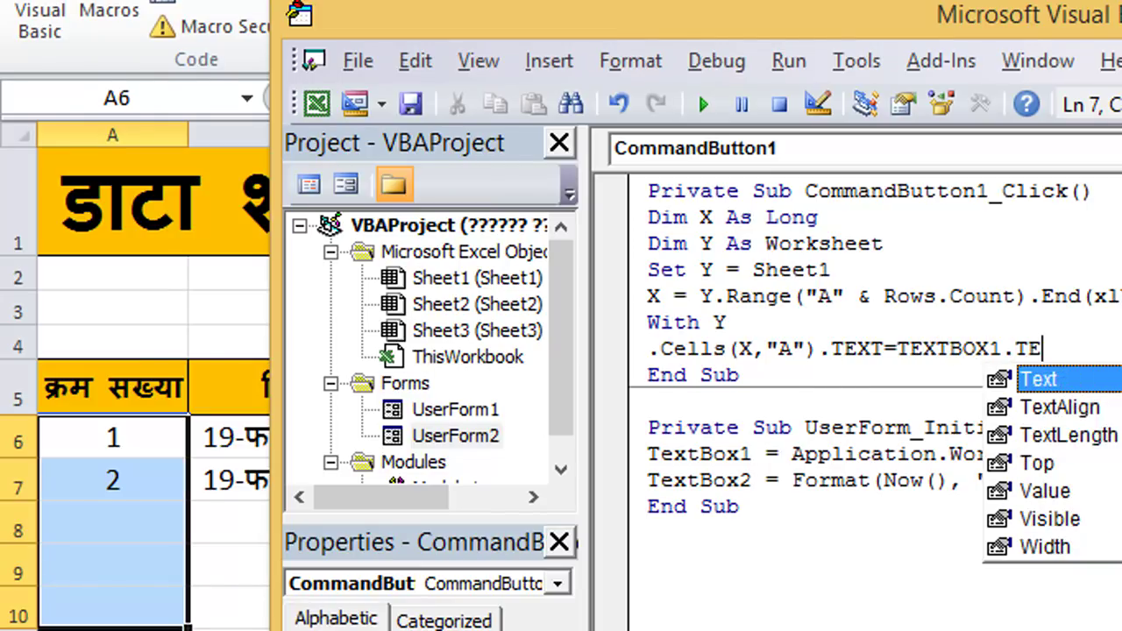
{"action": "key", "text": "Tab"}
{"action": "key", "text": "Return"}
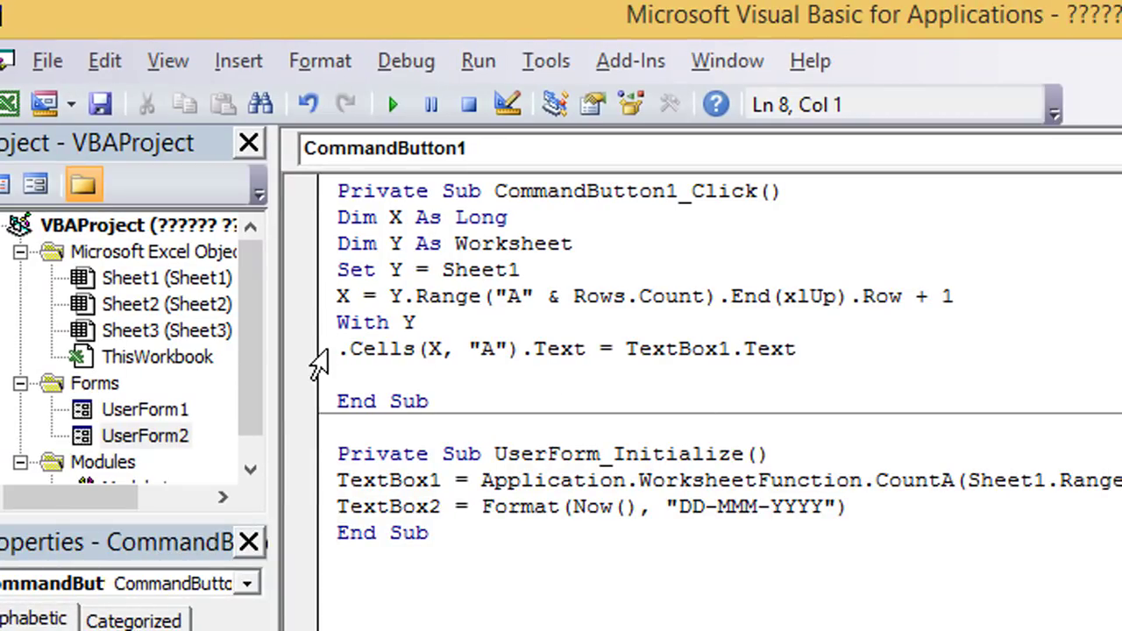
Step: Duplicate the assignment for column B/TextBox2 and column C/TextBox3
{"action": "left_click", "coordinate": [318, 350]}
{"action": "left_click", "coordinate": [385, 376]}
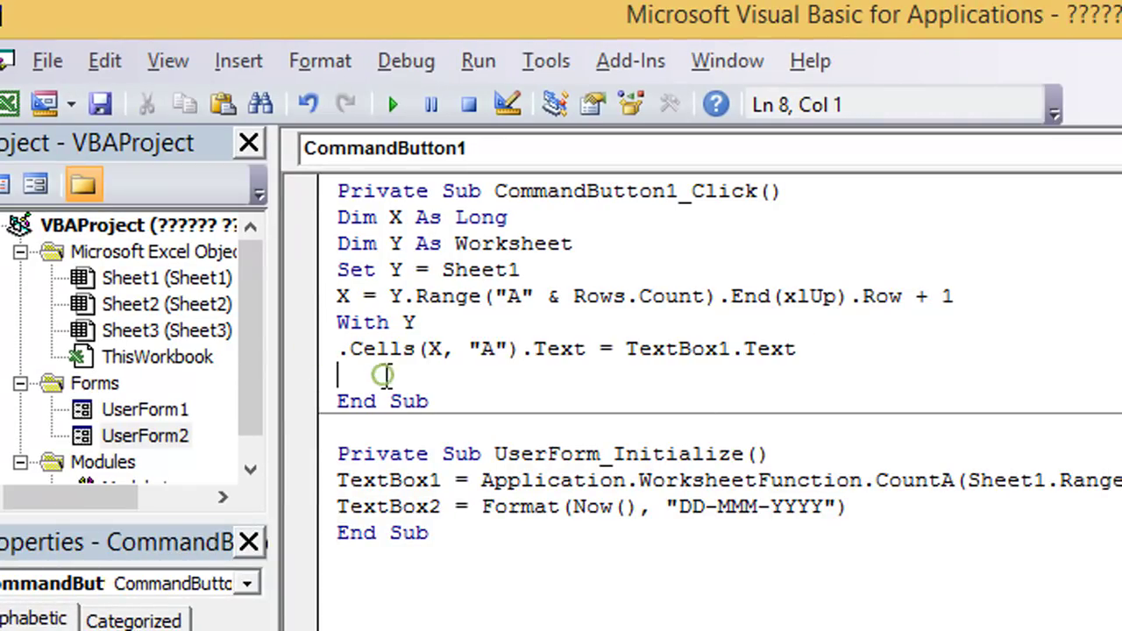
{"action": "type", "text": ".Cells(X, \"A\").Text = TextBox1.Text"}
{"action": "type", "text": ".Cells(X, \"A\").Text = TextBox1.Text"}
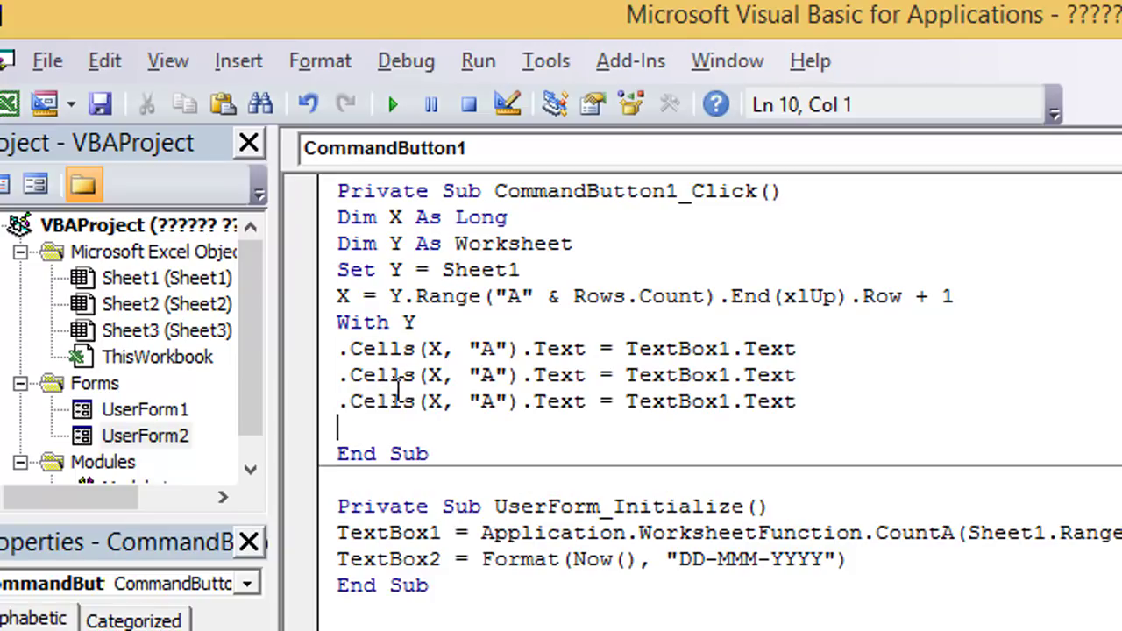
{"action": "mouse_move", "coordinate": [480, 377]}
{"action": "left_mouse_down"}
{"action": "mouse_move", "coordinate": [493, 378]}
{"action": "mouse_move", "coordinate": [481, 404]}
{"action": "left_mouse_up"}
{"action": "type", "text": "B"}
{"action": "type", "text": "C"}
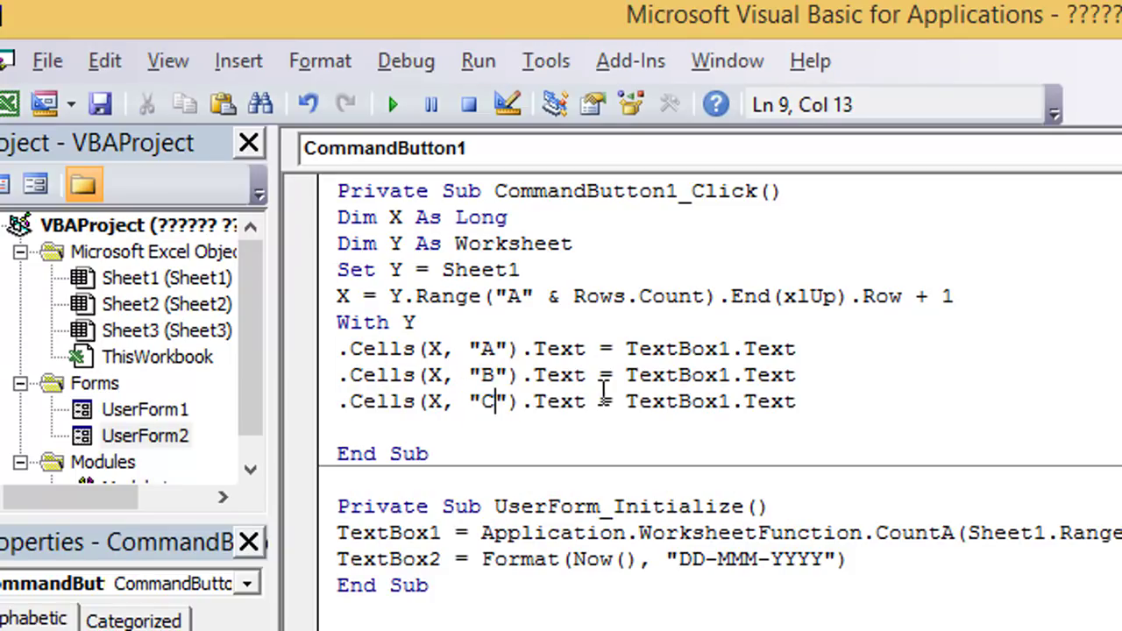
{"action": "mouse_move", "coordinate": [717, 377]}
{"action": "left_mouse_down"}
{"action": "mouse_move", "coordinate": [731, 377]}
{"action": "mouse_move", "coordinate": [718, 403]}
{"action": "left_mouse_up"}
{"action": "type", "text": "2"}
{"action": "type", "text": "3"}
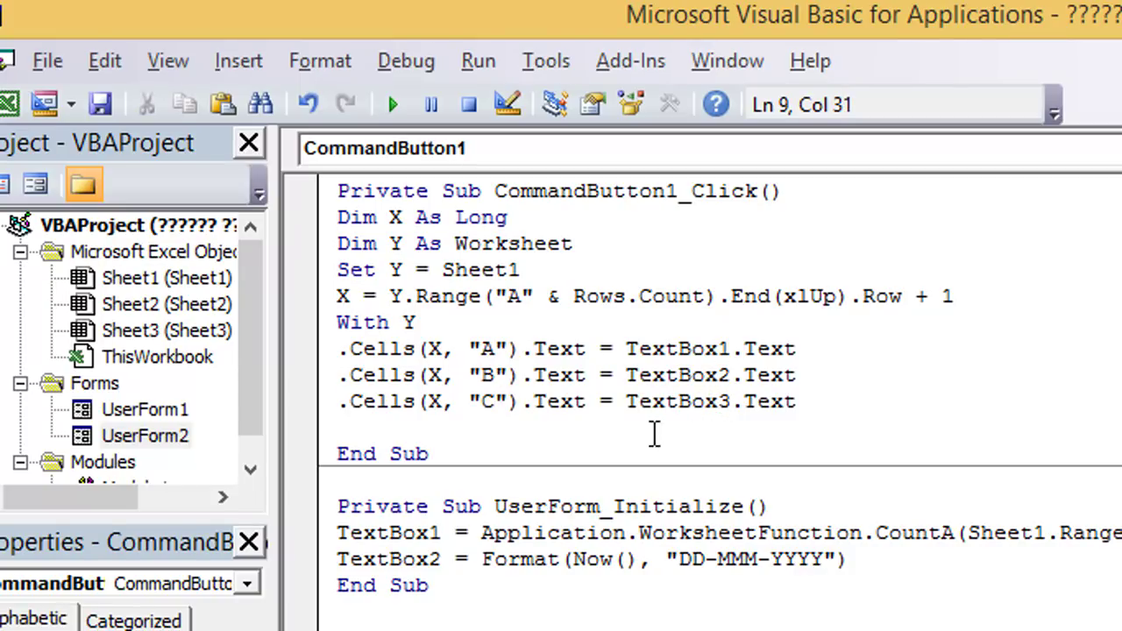
Step: Close the block with End With and run the form to test it
{"action": "left_click", "coordinate": [599, 422]}
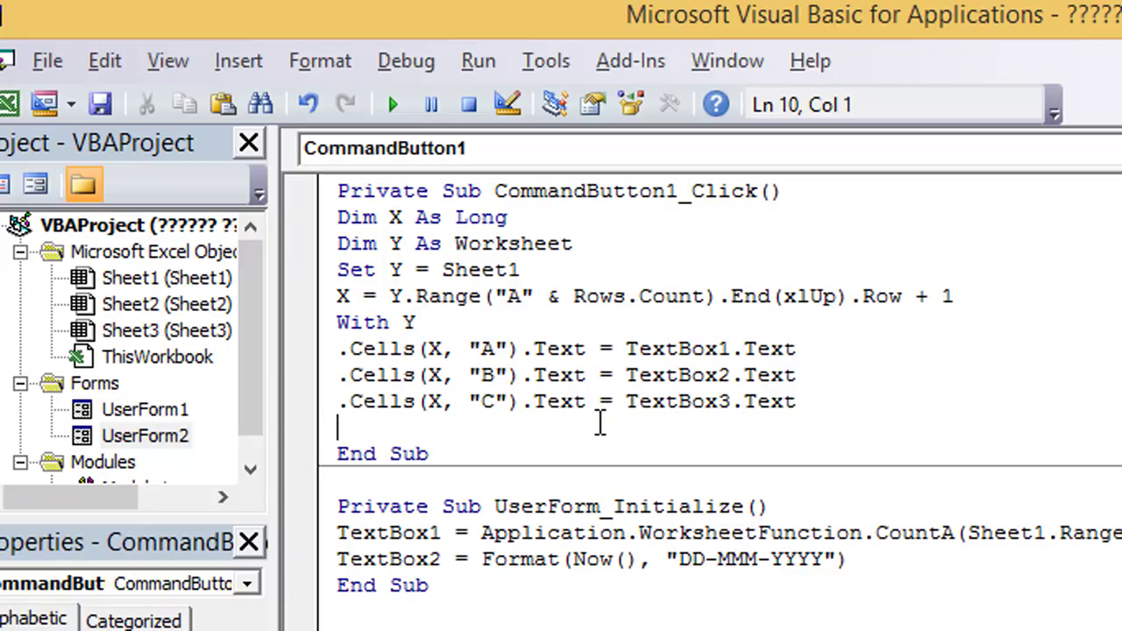
{"action": "type", "text": "END WITH"}
{"action": "key", "text": "Down"}
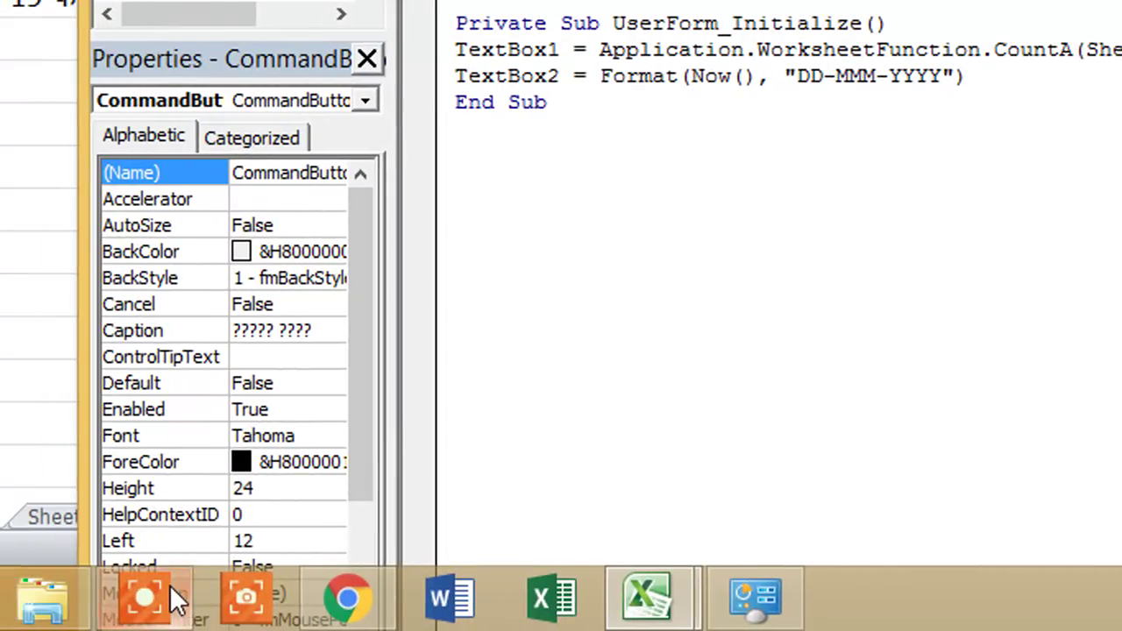
{"action": "left_click", "coordinate": [170, 601]}
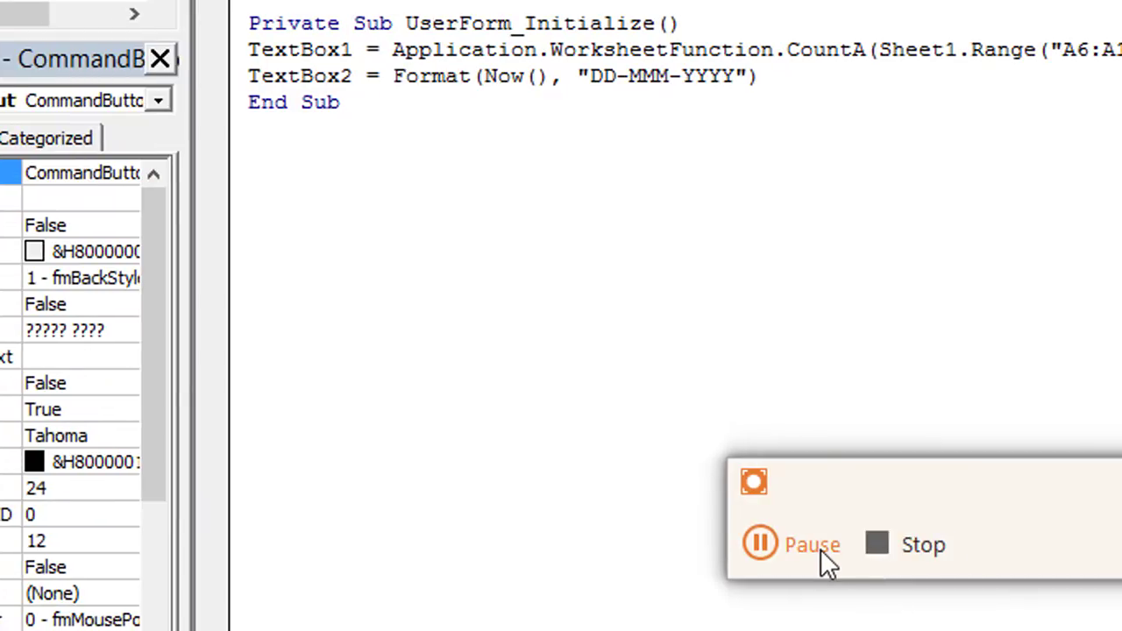
{"action": "left_click", "coordinate": [821, 547]}
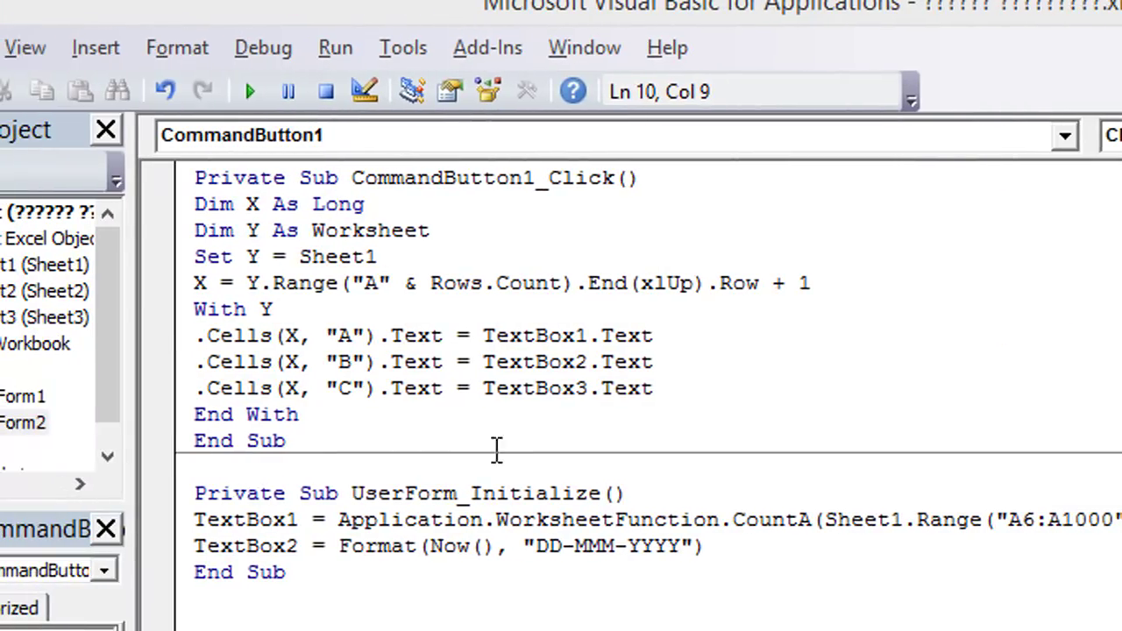
{"action": "left_click", "coordinate": [498, 408]}
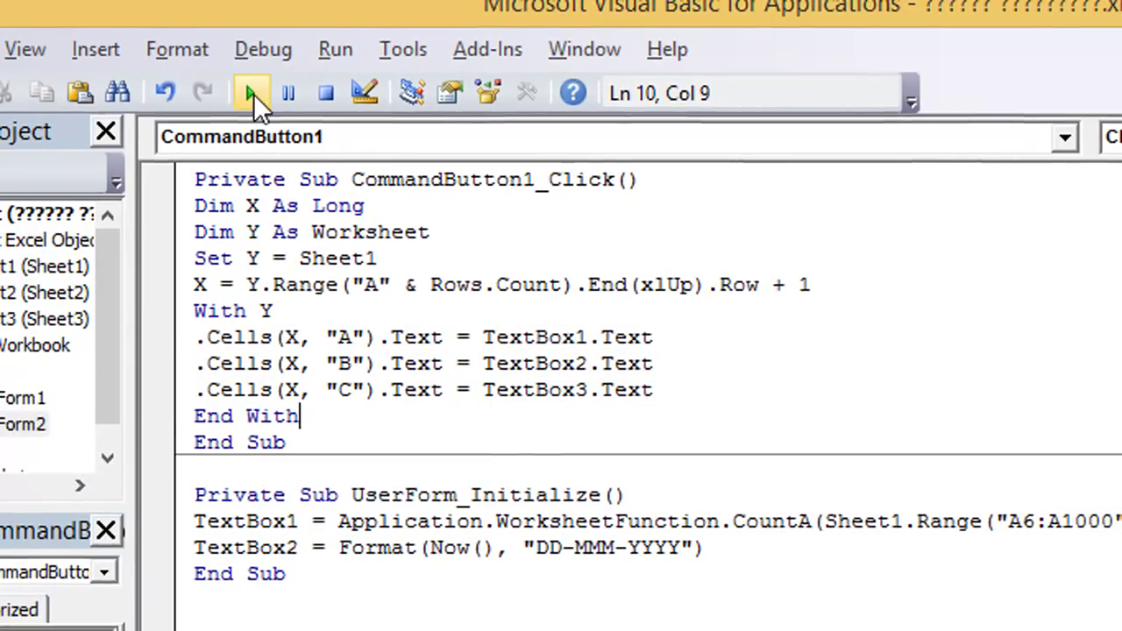
{"action": "left_click", "coordinate": [251, 93]}
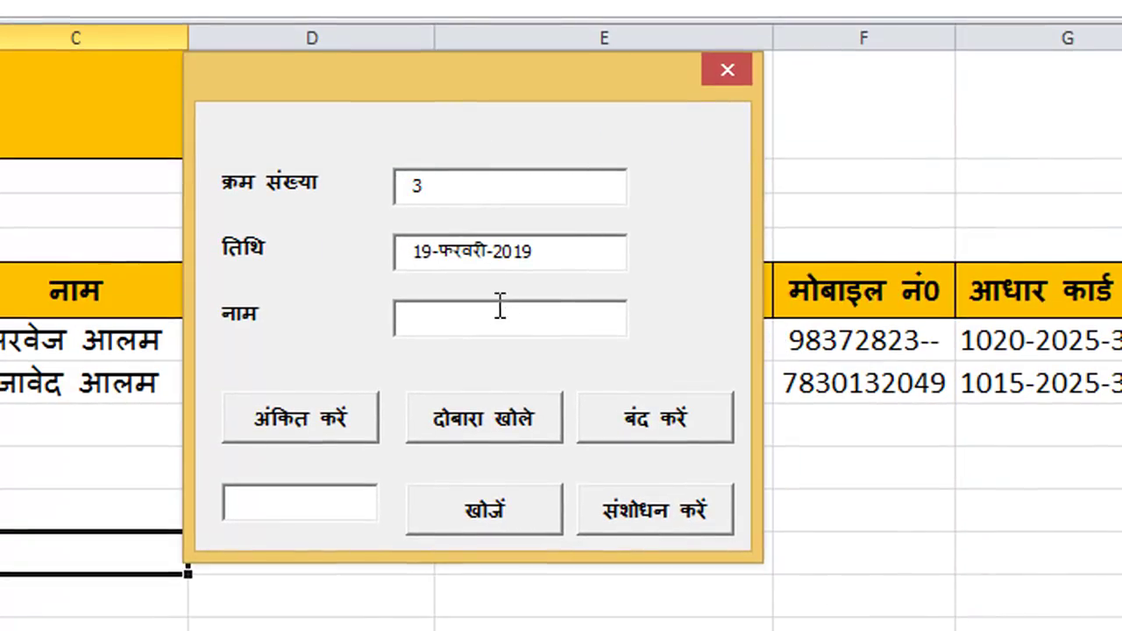
Step: Switch the keyboard to Hindi and type a name into the form's नाम field
{"action": "left_click", "coordinate": [500, 307]}
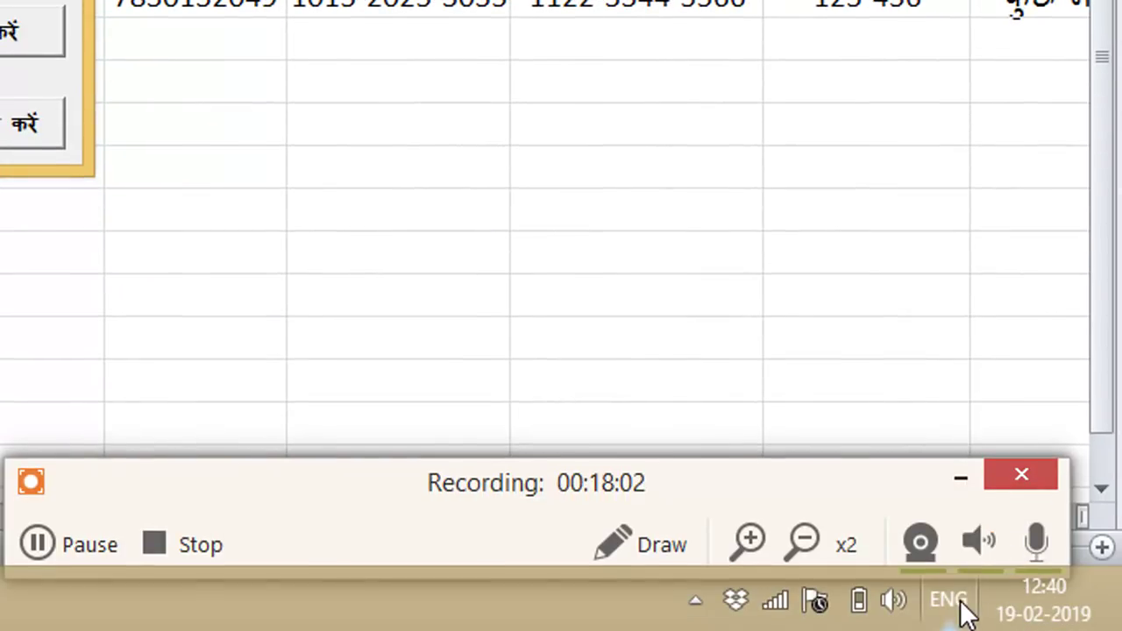
{"action": "left_click", "coordinate": [959, 600]}
{"action": "left_click", "coordinate": [902, 390]}
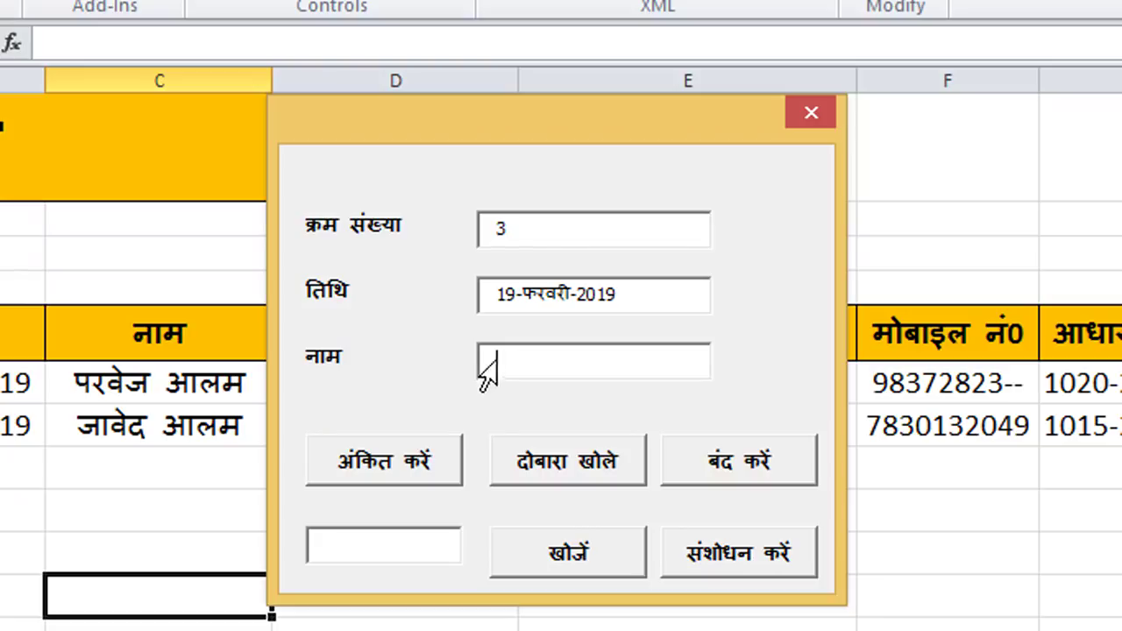
{"action": "type", "text": "ग"}
Step: Save the entry with अंकित करें, then use Debug on error 1004 to reach the failing line
{"action": "left_click", "coordinate": [455, 468]}
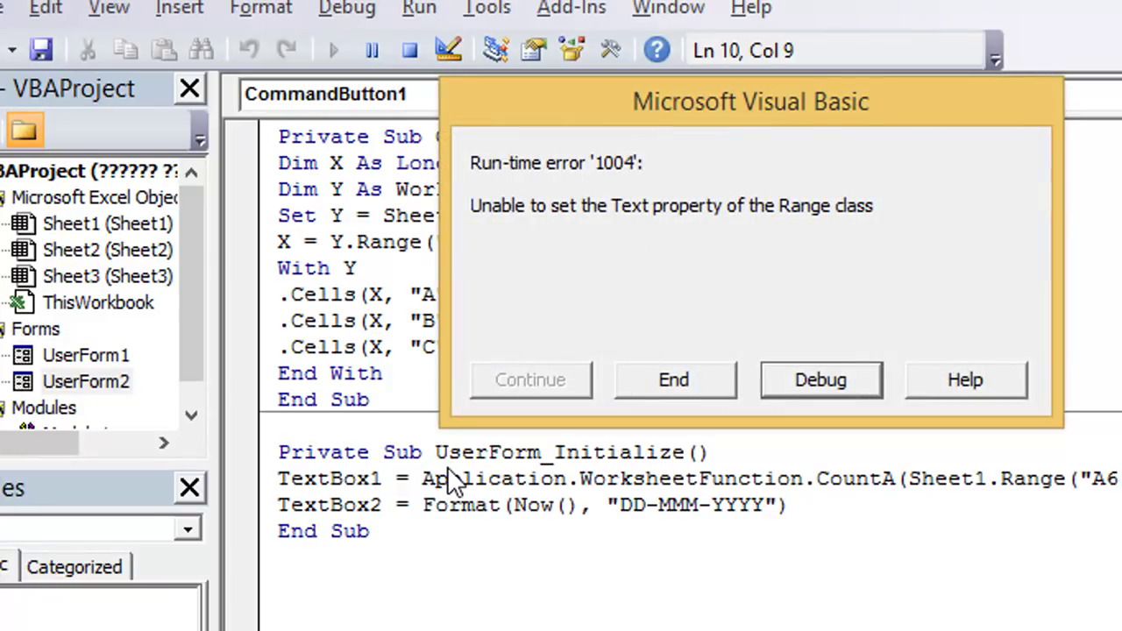
{"action": "left_click_drag", "start_coordinate": [695, 113], "coordinate": [518, 133]}
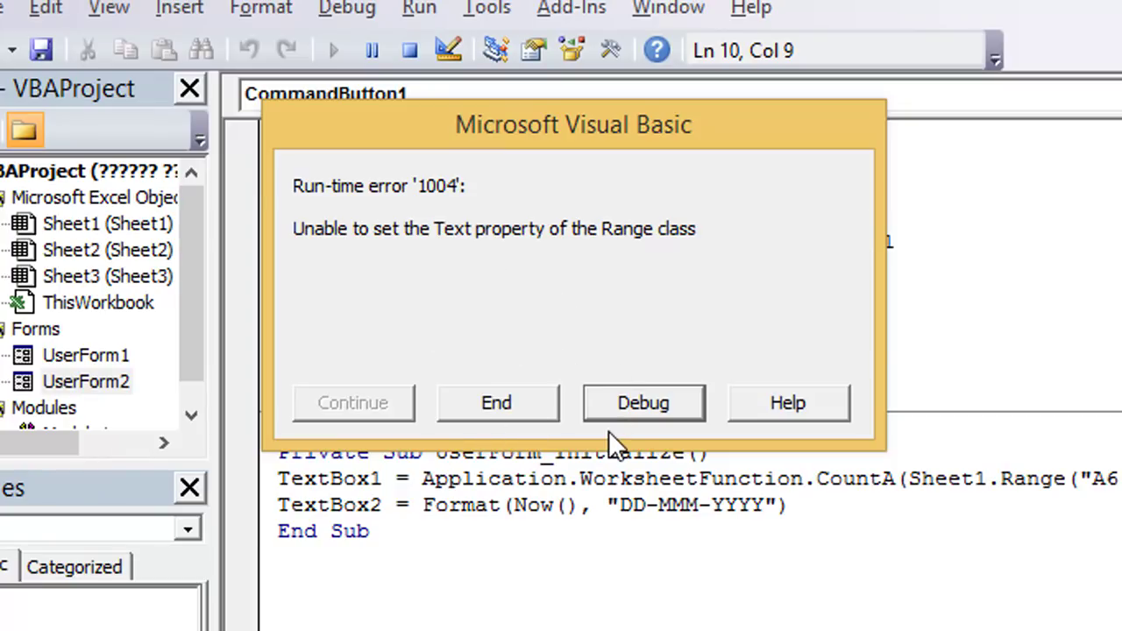
{"action": "left_click", "coordinate": [654, 405]}
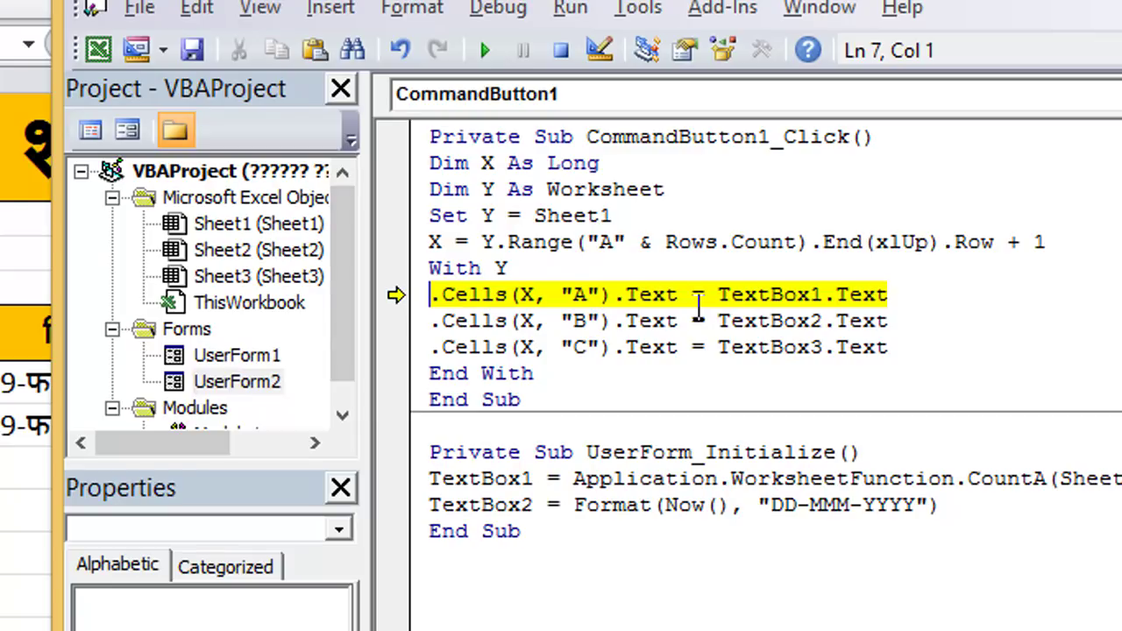
Step: Switch the keyboard to English and change .Text to .Value on the column A line
{"action": "double_click", "coordinate": [655, 298]}
{"action": "mouse_move", "coordinate": [828, 348]}
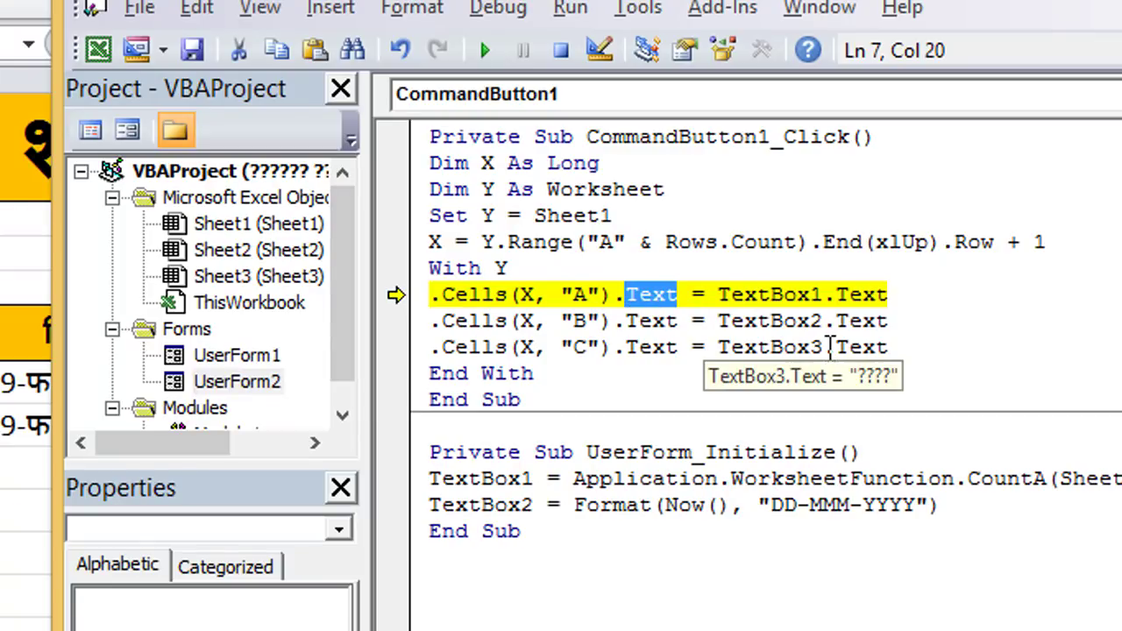
{"action": "type", "text": "???"}
{"action": "key", "text": "BackSpace"}
{"action": "key", "text": "BackSpace"}
{"action": "key", "text": "BackSpace"}
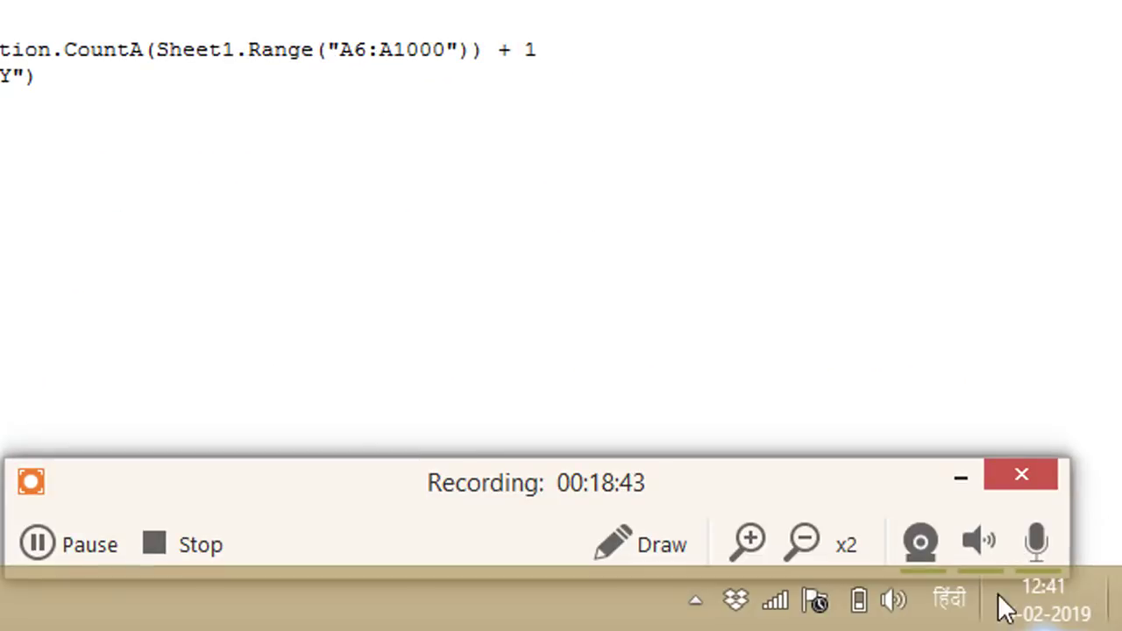
{"action": "left_click", "coordinate": [949, 601]}
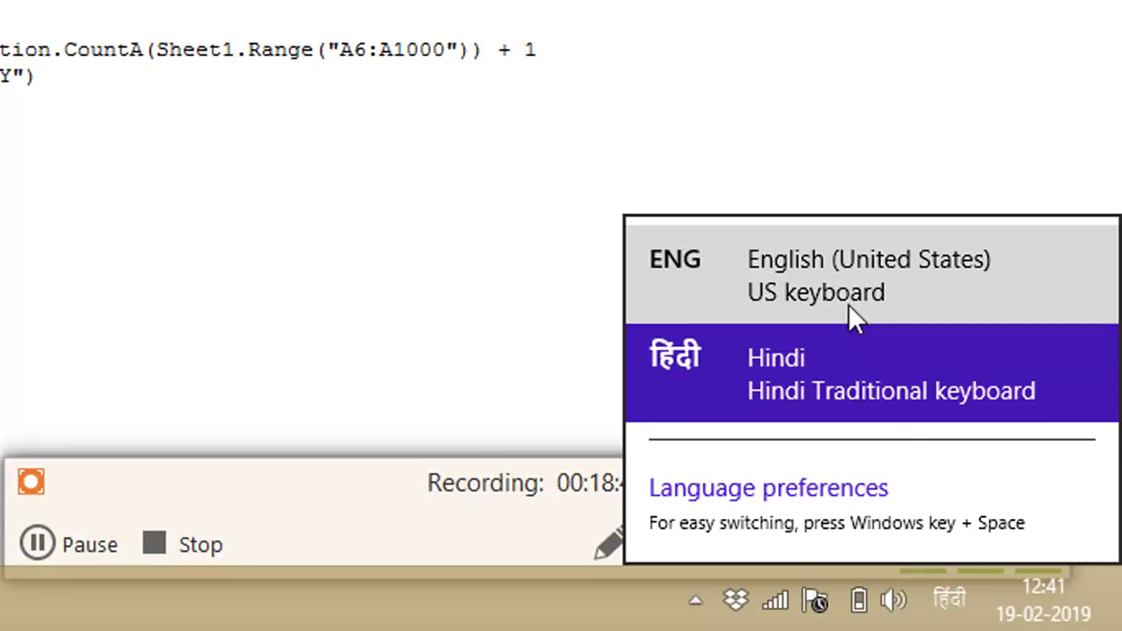
{"action": "left_click", "coordinate": [848, 304]}
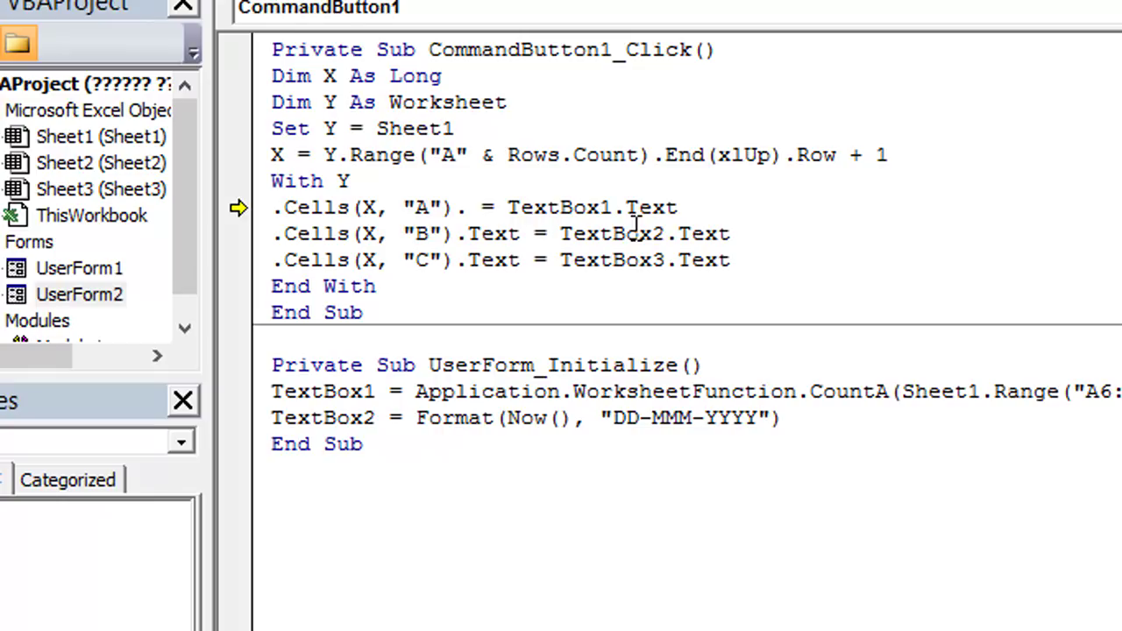
{"action": "type", "text": "VALUE"}
{"action": "key", "text": "Down"}
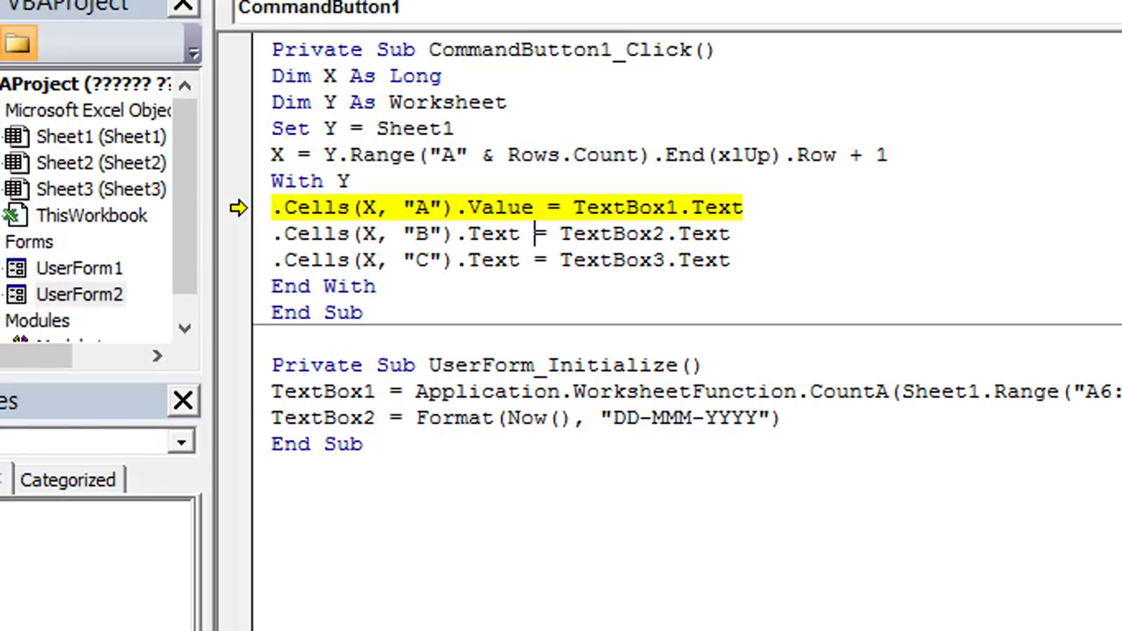
Step: Change .Text to .Value on the column B and C lines, then reset the code
{"action": "key", "text": "BackSpace"}
{"action": "key", "text": "BackSpace"}
{"action": "key", "text": "BackSpace"}
{"action": "type", "text": "VALUE"}
{"action": "key", "text": "Down"}
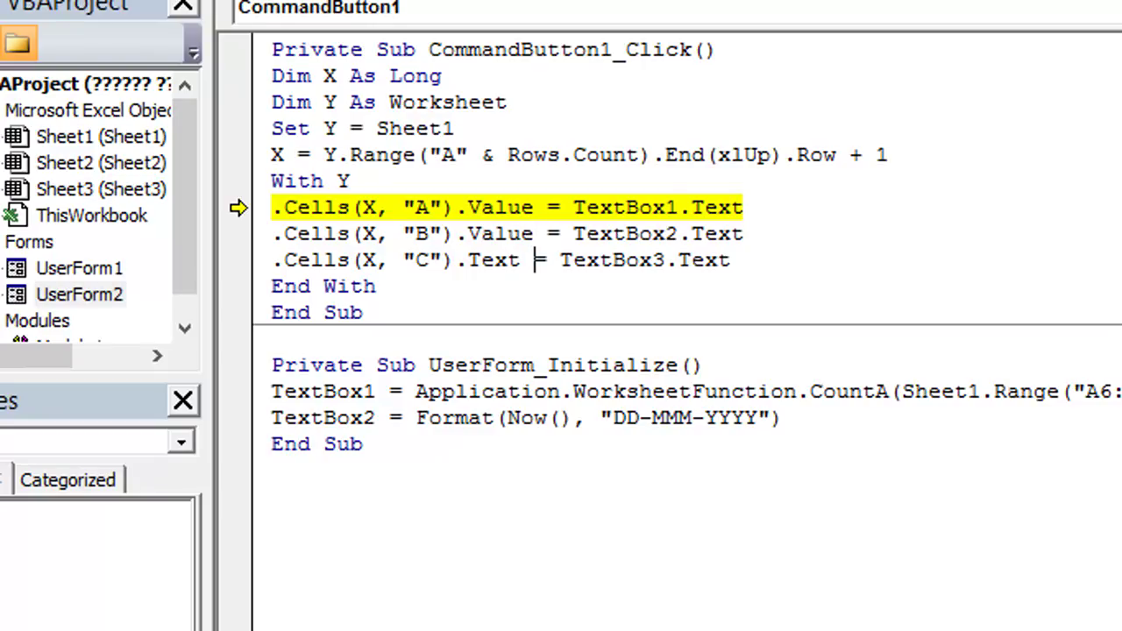
{"action": "key", "text": "BackSpace"}
{"action": "key", "text": "BackSpace"}
{"action": "key", "text": "BackSpace"}
{"action": "type", "text": "VALUE"}
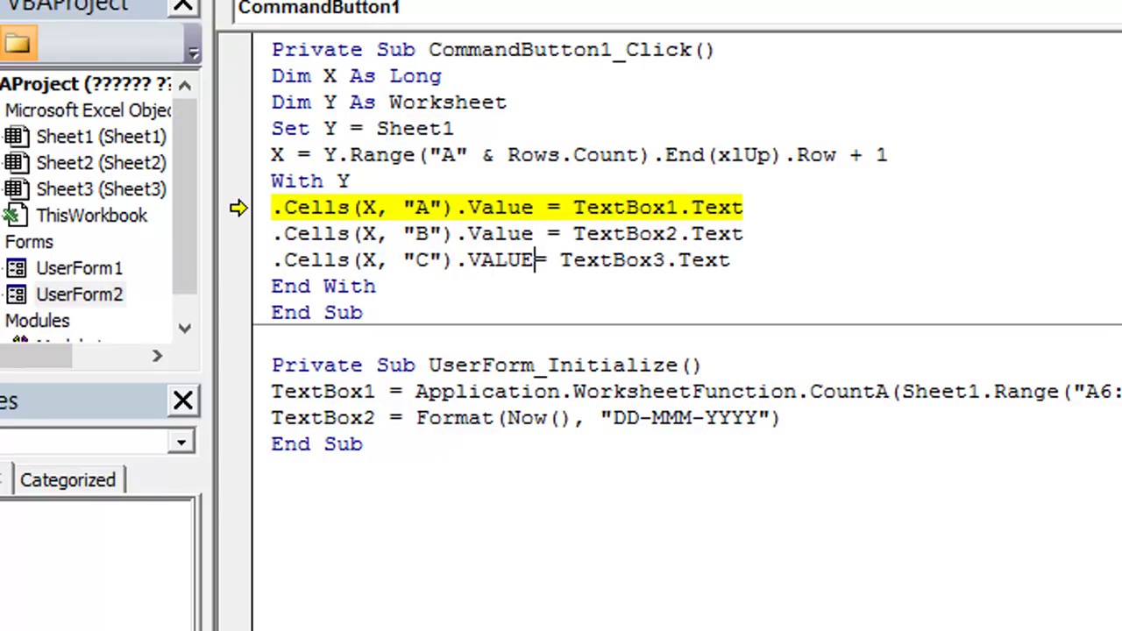
{"action": "key", "text": "Down"}
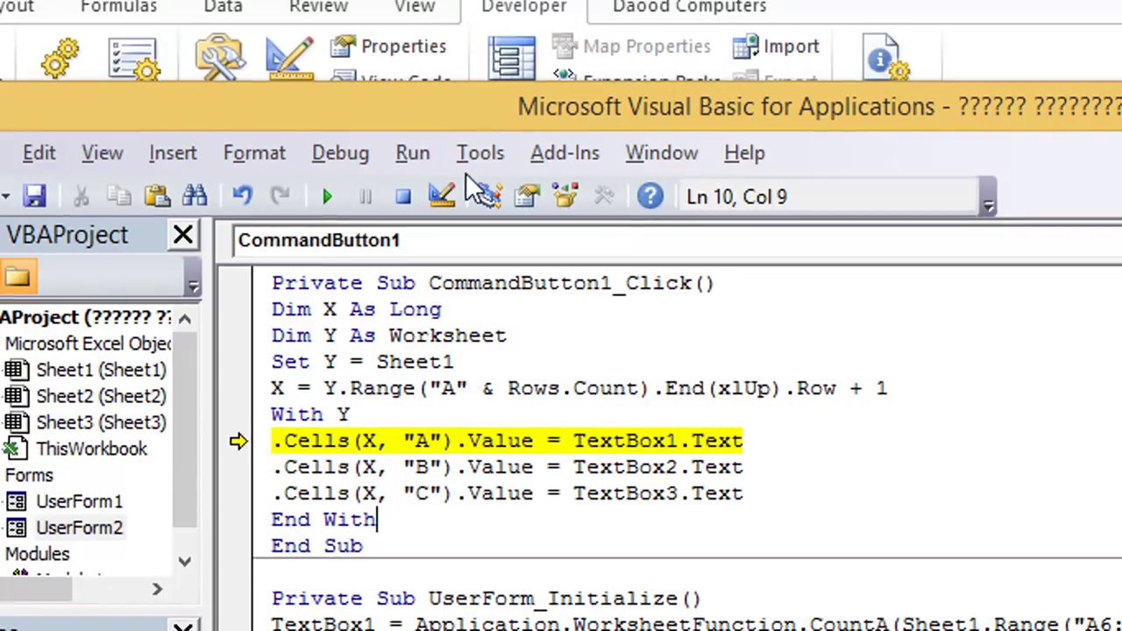
{"action": "left_click", "coordinate": [403, 196]}
Step: Run the form, save two test entries with अंकित करें, and close the form
{"action": "left_click", "coordinate": [331, 195]}
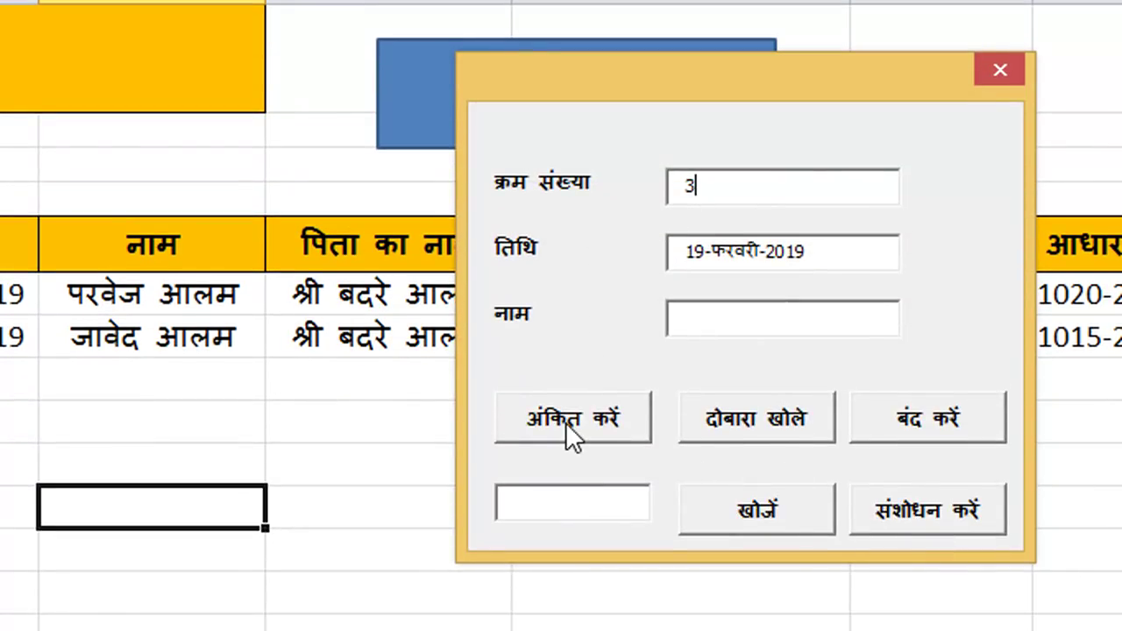
{"action": "left_click", "coordinate": [566, 422]}
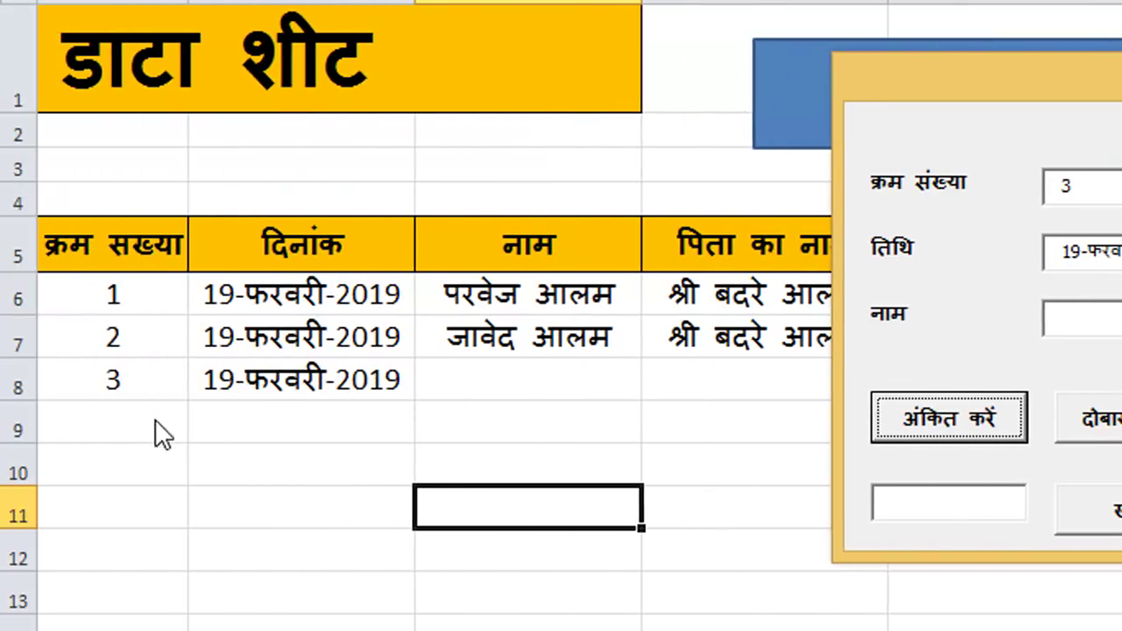
{"action": "left_click_drag", "start_coordinate": [913, 102], "coordinate": [599, 100]}
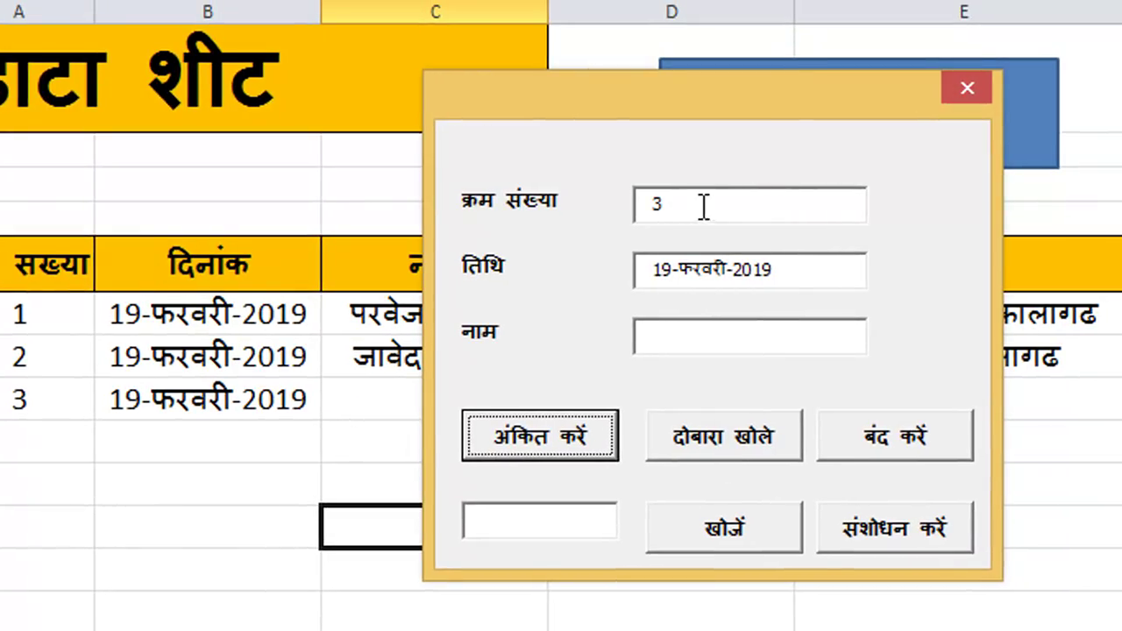
{"action": "left_click", "coordinate": [601, 430]}
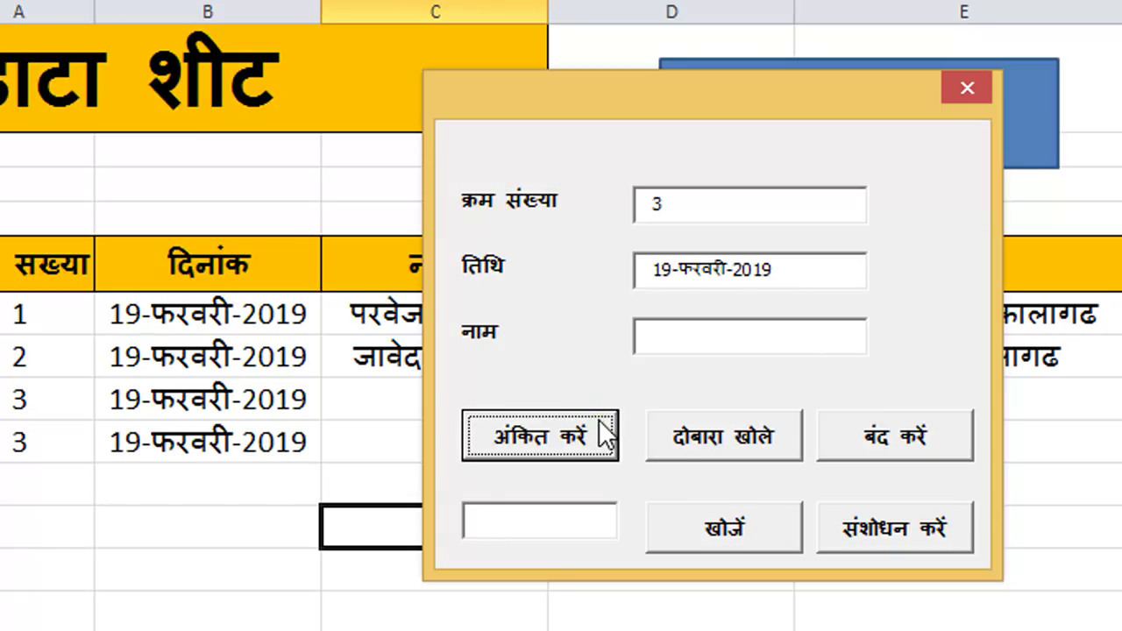
{"action": "left_click", "coordinate": [955, 93]}
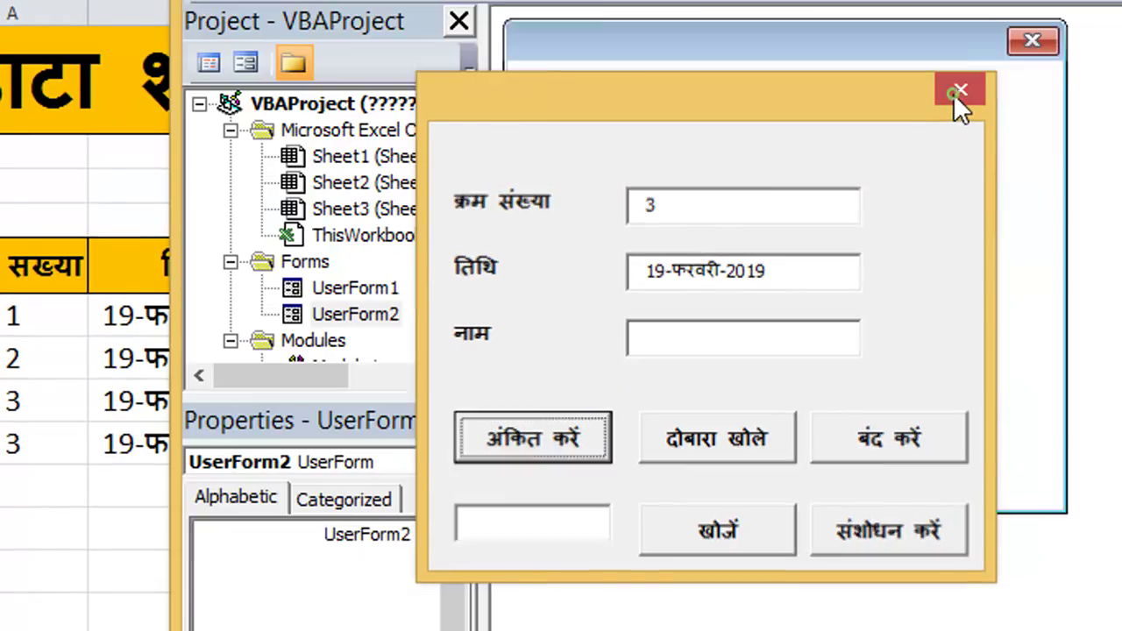
Step: Clear the test entries in rows 8 and 9 on the worksheet
{"action": "key", "text": "alt+F11"}
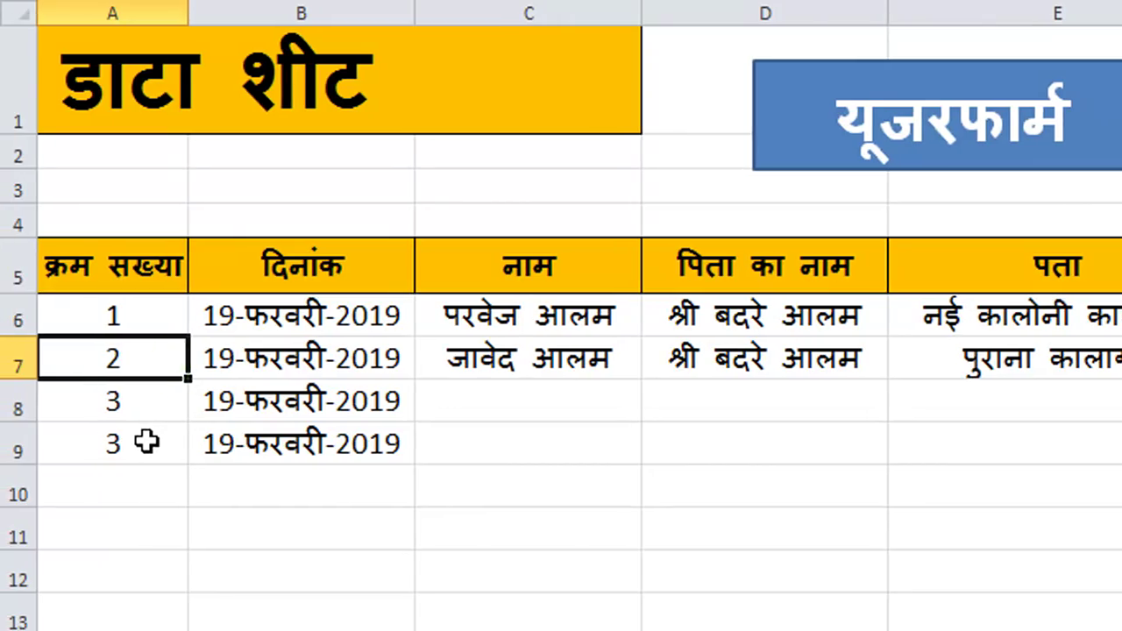
{"action": "left_click", "coordinate": [286, 443]}
{"action": "key", "text": "Delete"}
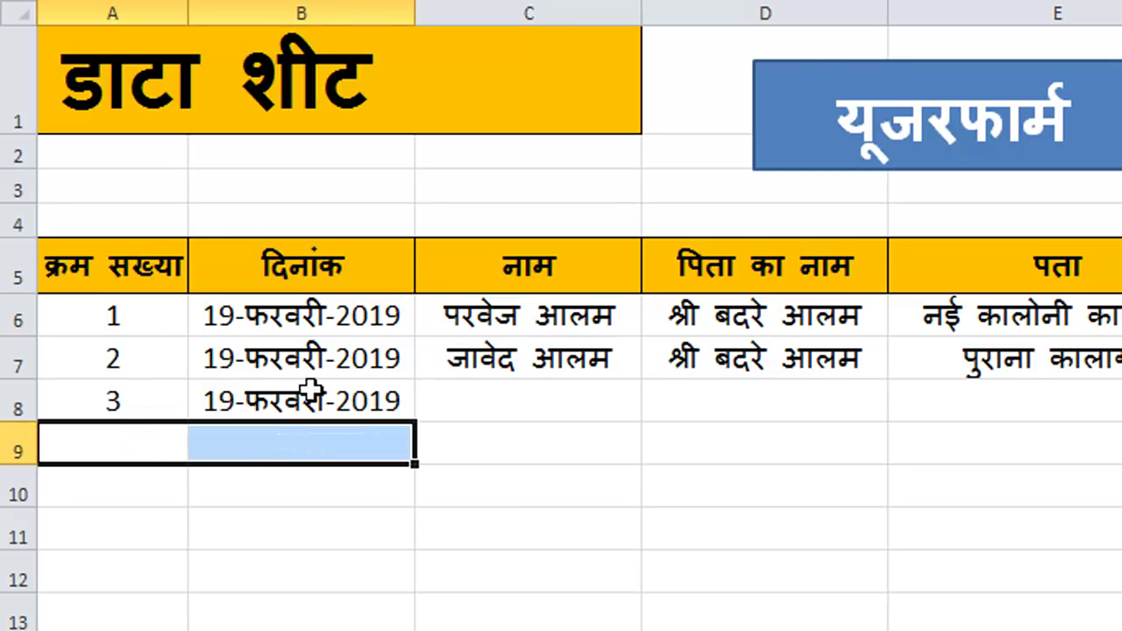
{"action": "left_click", "coordinate": [326, 358]}
{"action": "left_click_drag", "start_coordinate": [178, 396], "coordinate": [211, 398]}
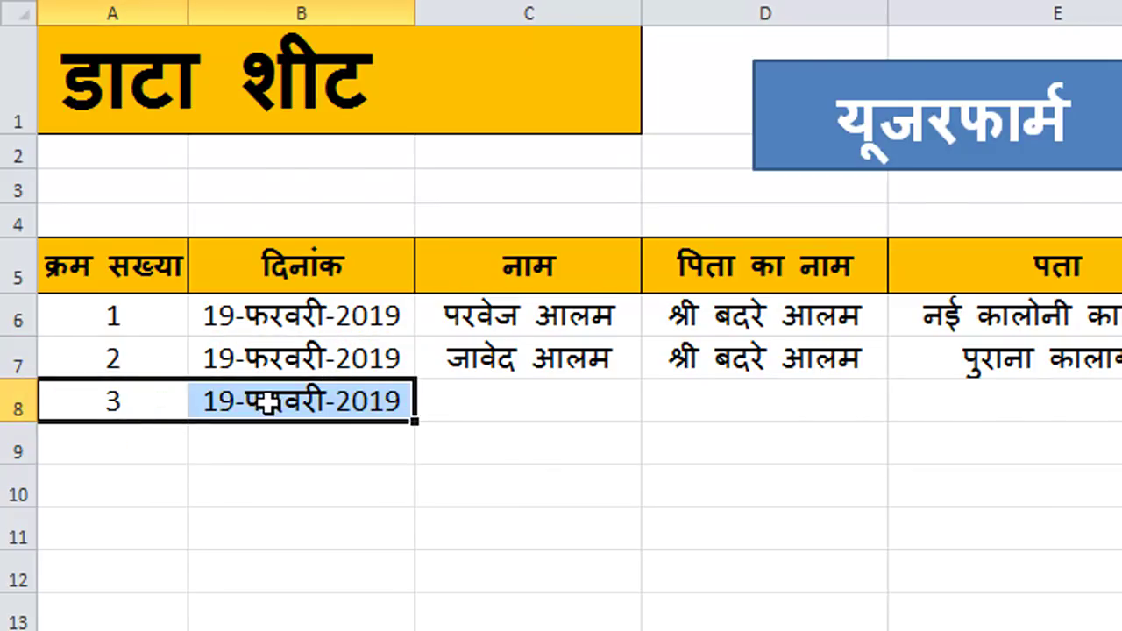
{"action": "key", "text": "Delete"}
{"action": "left_click", "coordinate": [430, 493]}
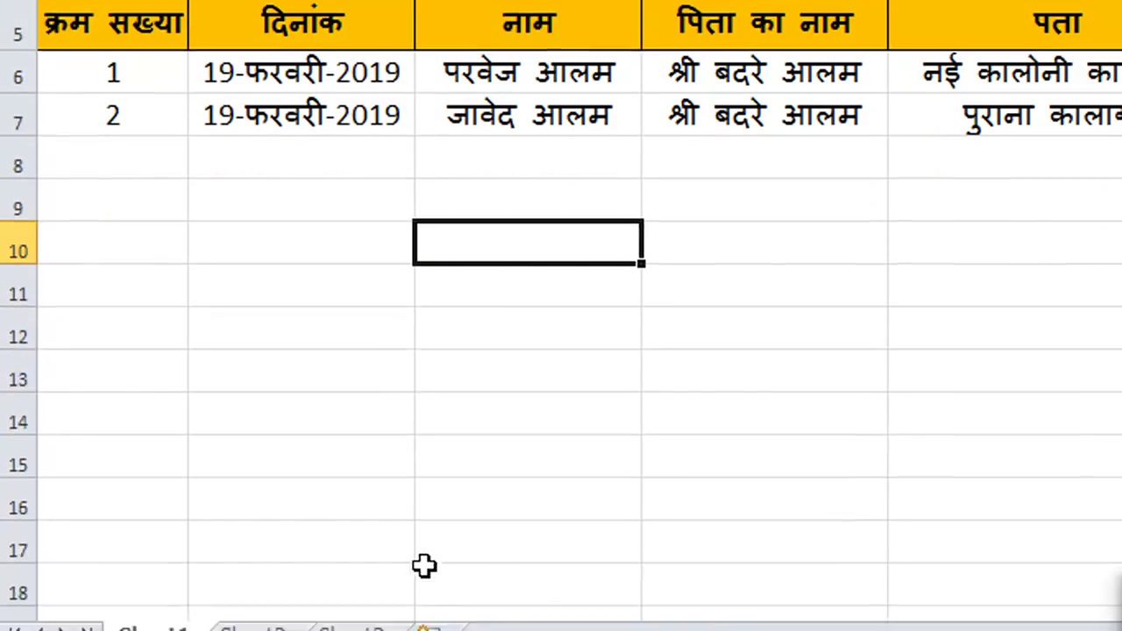
Step: Append Unload Me and UserForm2.Show to the अंकित करें click routine, then run the form
{"action": "mouse_move", "coordinate": [841, 601]}
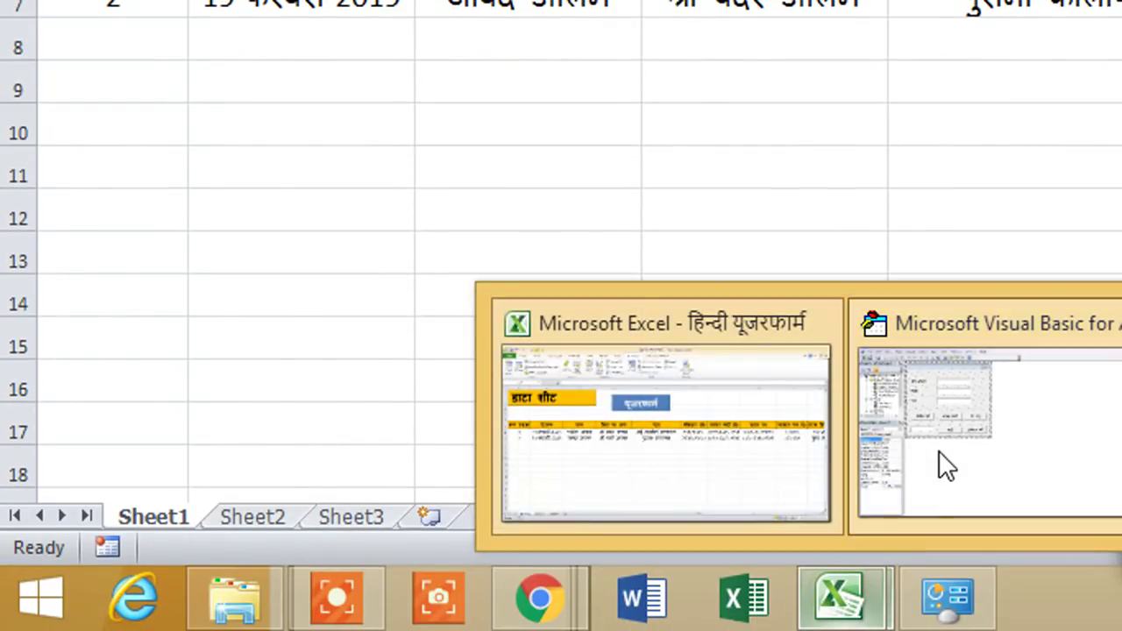
{"action": "left_click", "coordinate": [944, 464]}
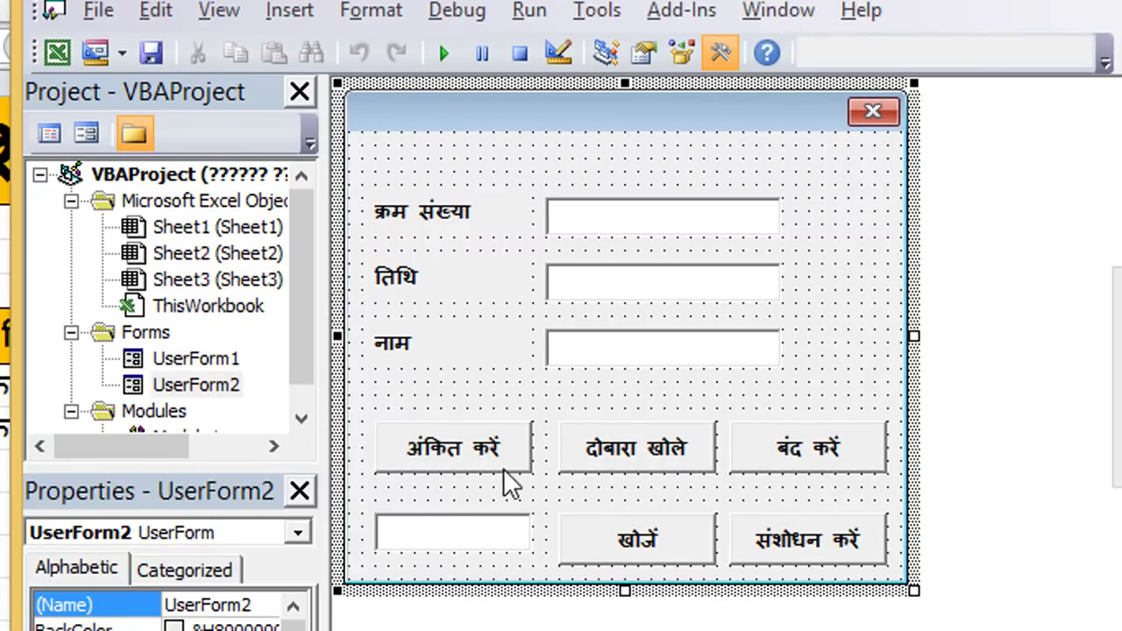
{"action": "double_click", "coordinate": [500, 464]}
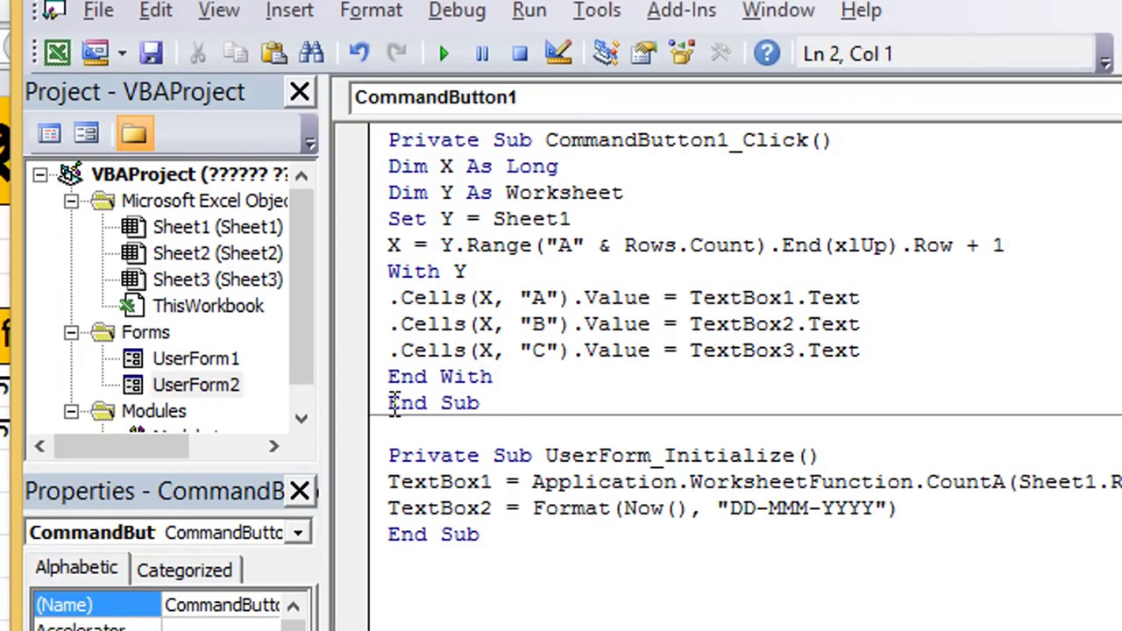
{"action": "left_click", "coordinate": [390, 402]}
{"action": "key", "text": "Return"}
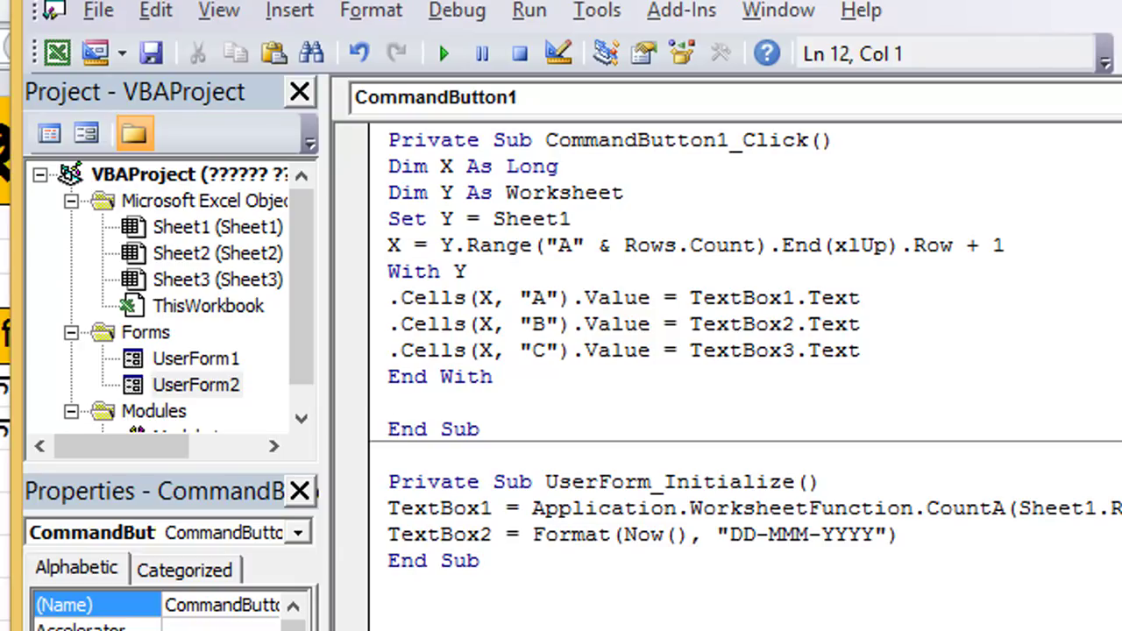
{"action": "type", "text": "MS"}
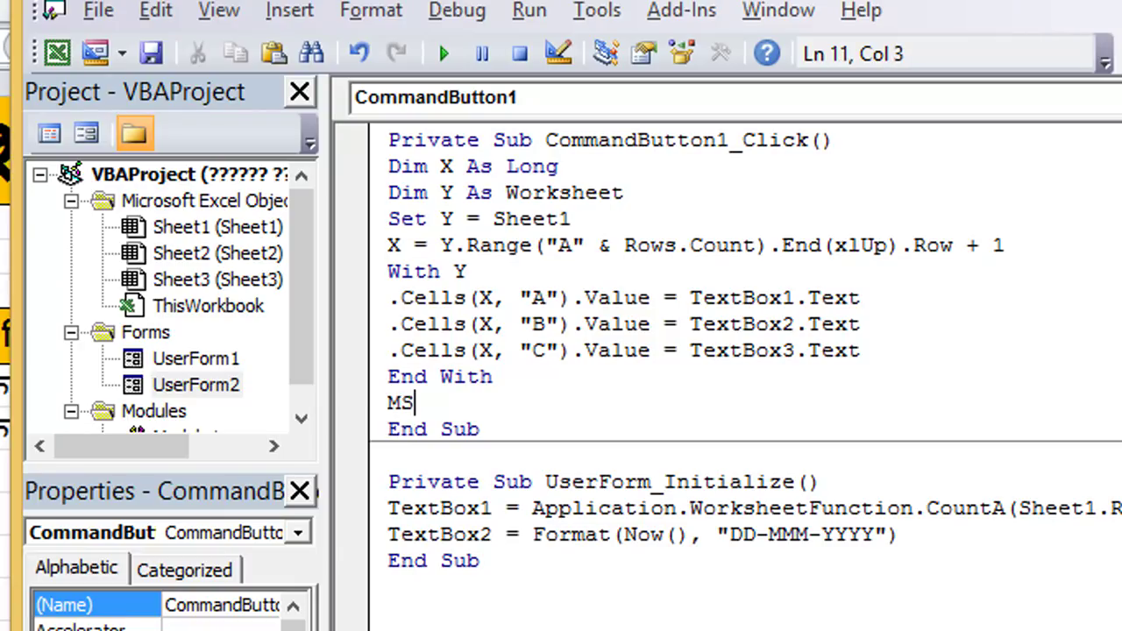
{"action": "key", "text": "BackSpace"}
{"action": "key", "text": "BackSpace"}
{"action": "type", "text": "UNLOAD ME"}
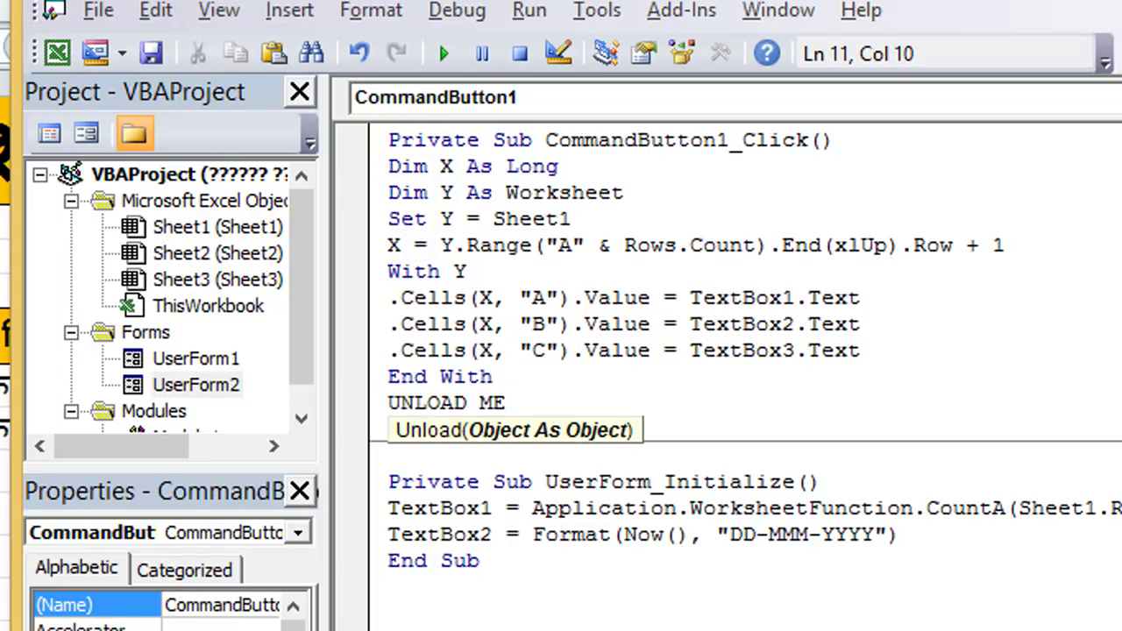
{"action": "key", "text": "Return"}
{"action": "type", "text": "USERFORM"}
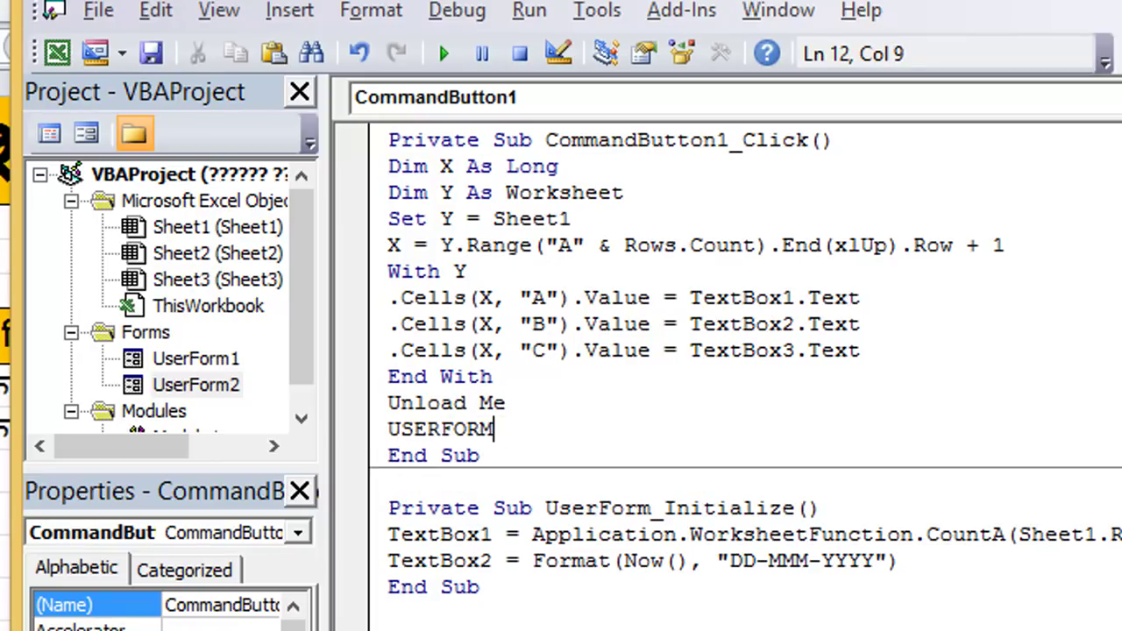
{"action": "type", "text": "2.SHOW"}
{"action": "left_click", "coordinate": [567, 445]}
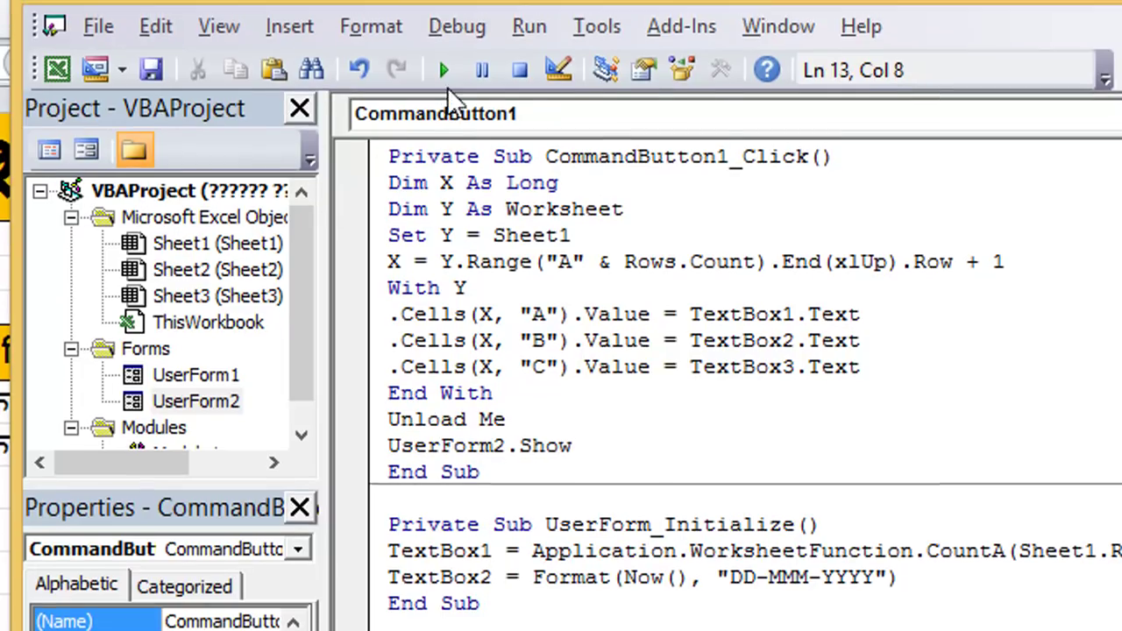
{"action": "left_click", "coordinate": [443, 54]}
Step: Enter a name, save records 3 and 4 with अंकित करें, then close the form
{"action": "left_click_drag", "start_coordinate": [727, 219], "coordinate": [563, 121]}
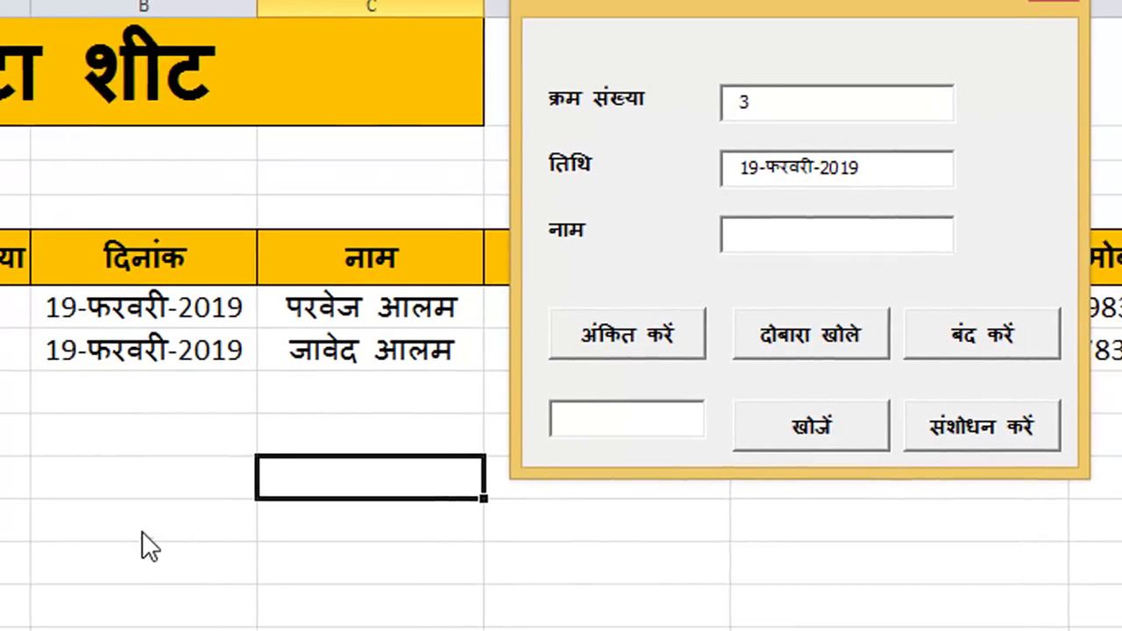
{"action": "left_click", "coordinate": [789, 241]}
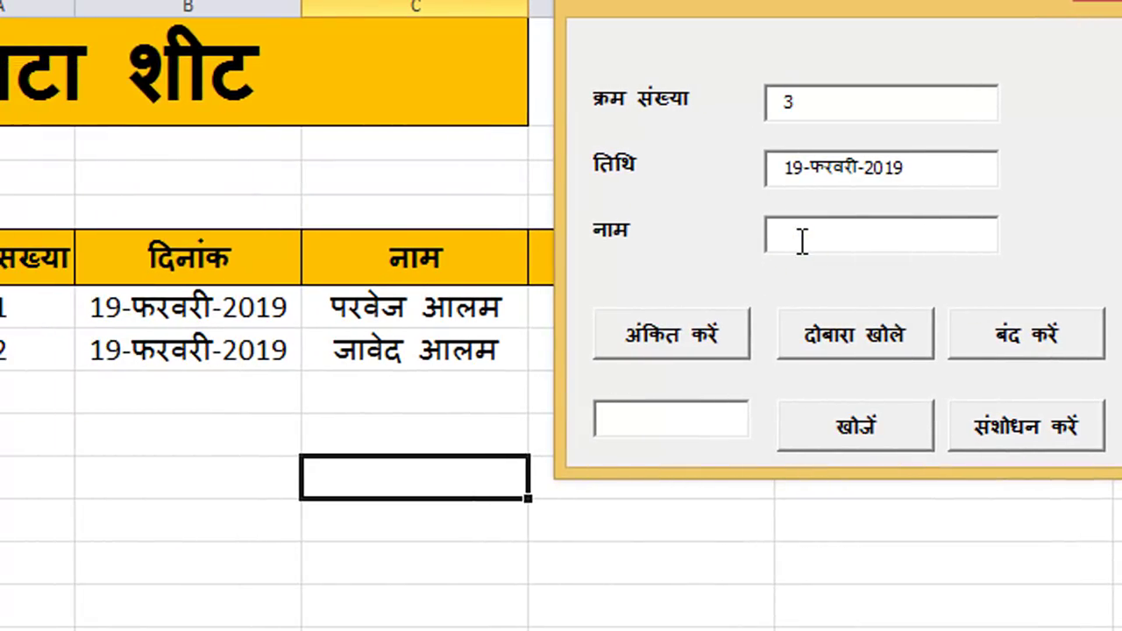
{"action": "type", "text": "m"}
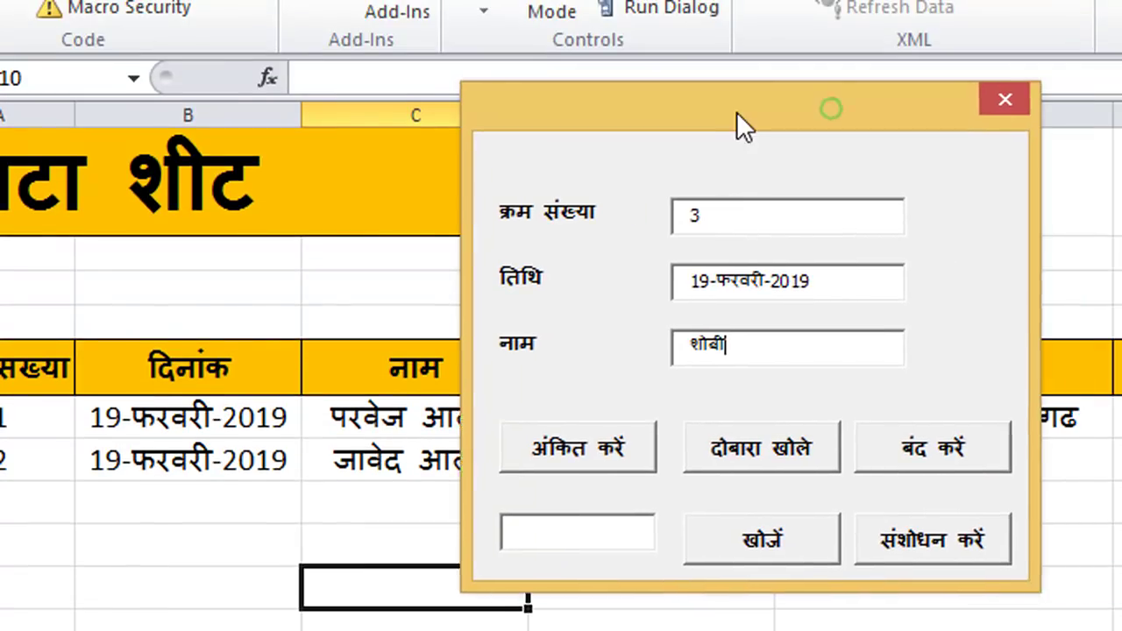
{"action": "left_click_drag", "start_coordinate": [839, 112], "coordinate": [699, 107]}
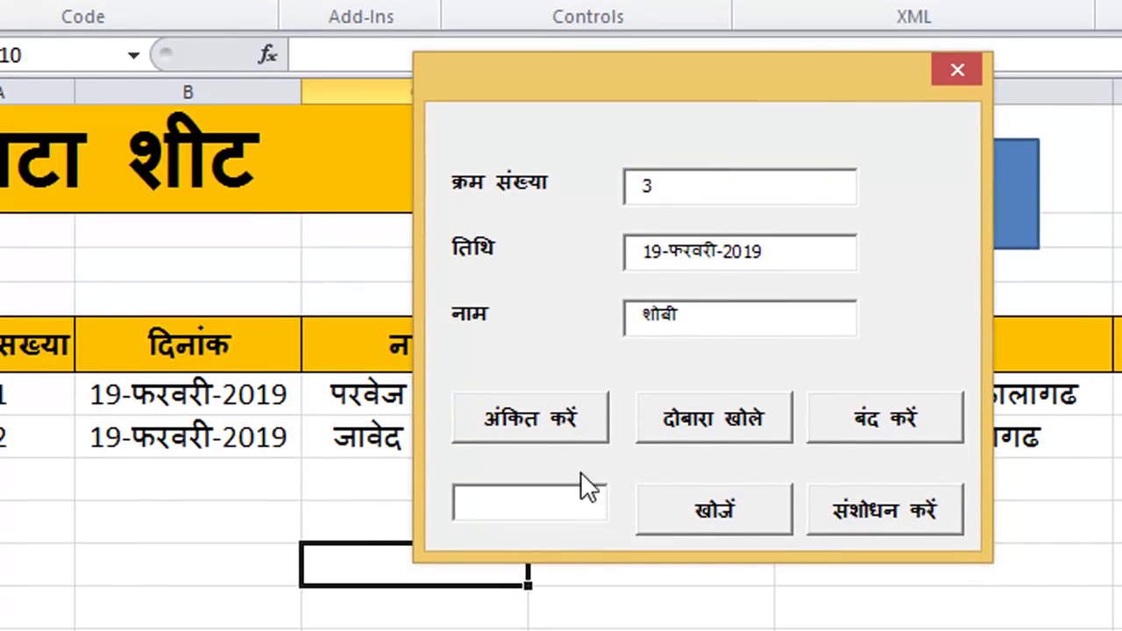
{"action": "left_click", "coordinate": [580, 429]}
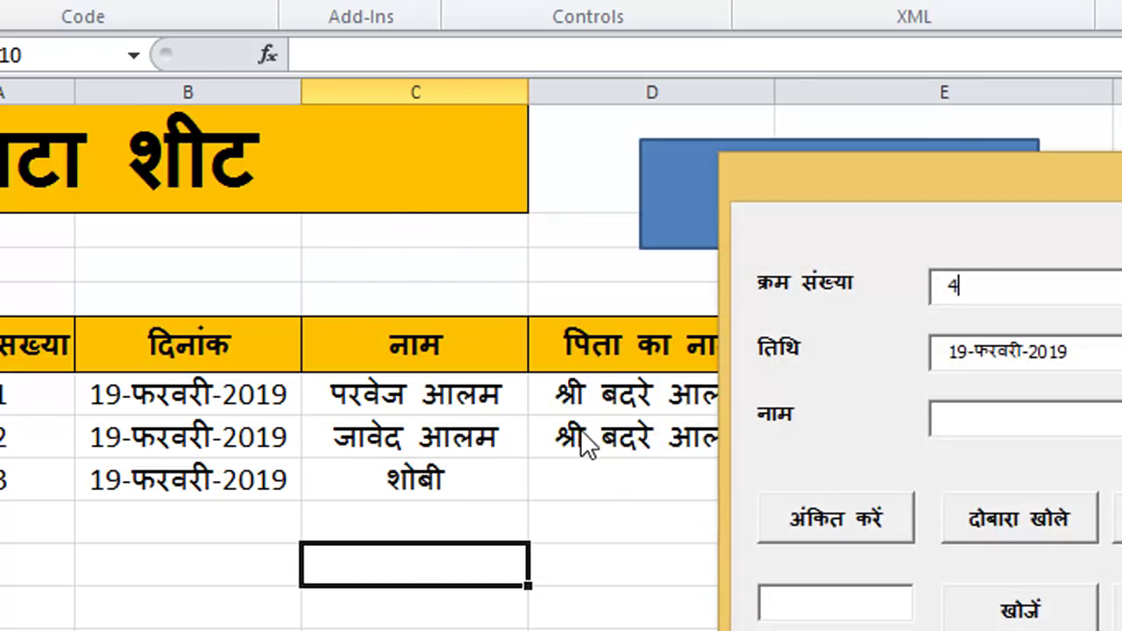
{"action": "left_click_drag", "start_coordinate": [879, 192], "coordinate": [649, 109]}
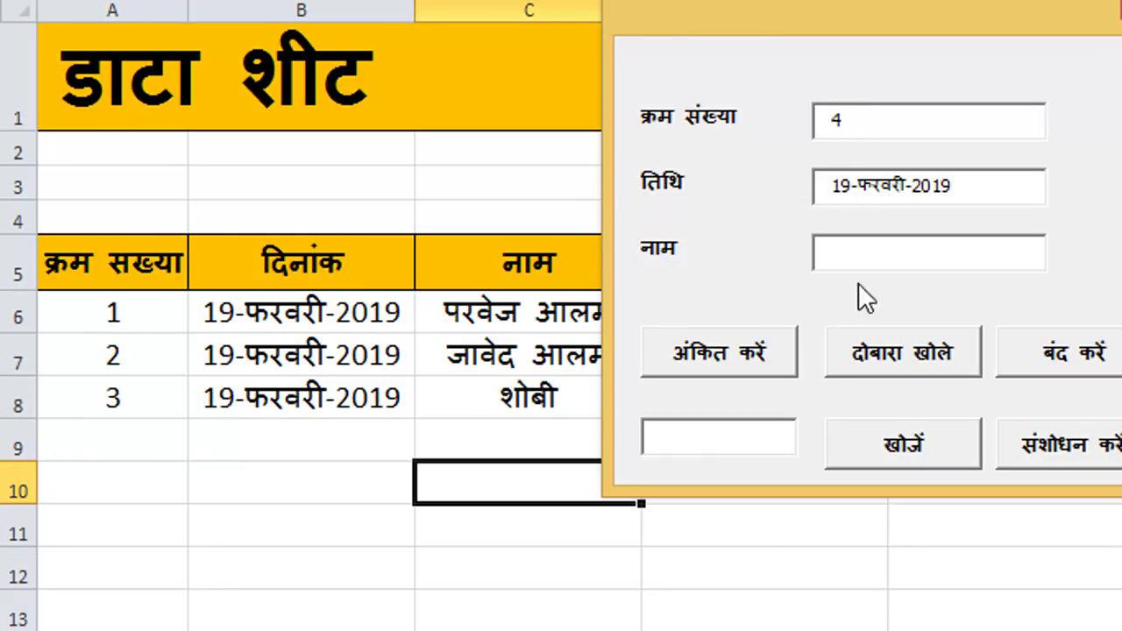
{"action": "left_click", "coordinate": [764, 356]}
{"action": "left_click_drag", "start_coordinate": [946, 111], "coordinate": [655, 118]}
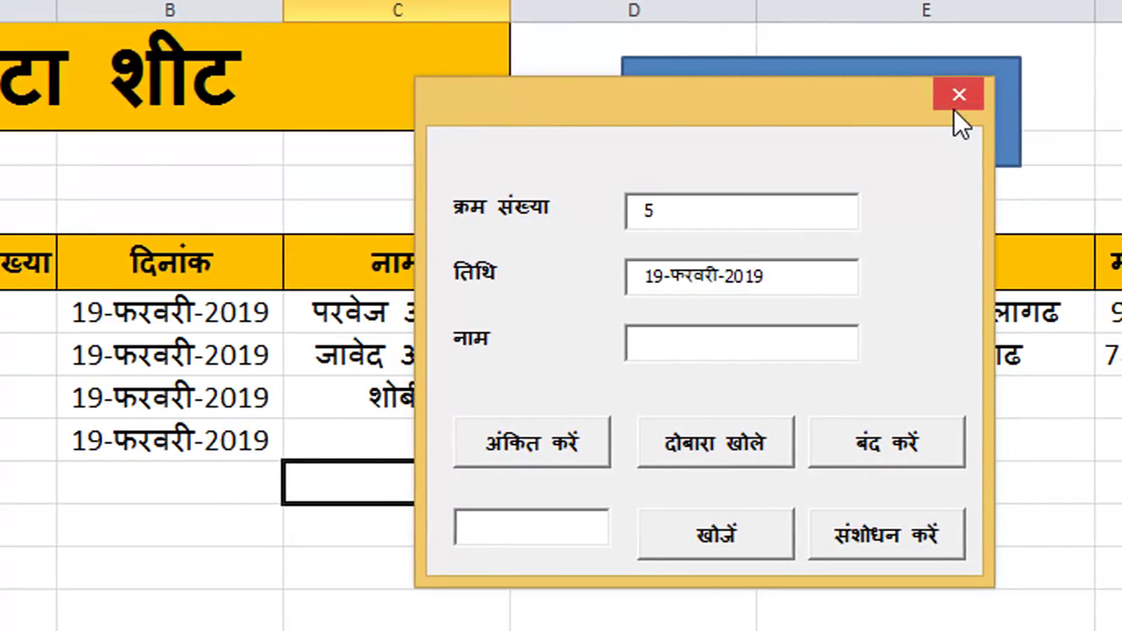
{"action": "left_click", "coordinate": [954, 104]}
Step: Give the दोबारा खोले button (CommandButton2) a handler with Unload Me and UserForm2.Show
{"action": "double_click", "coordinate": [792, 385]}
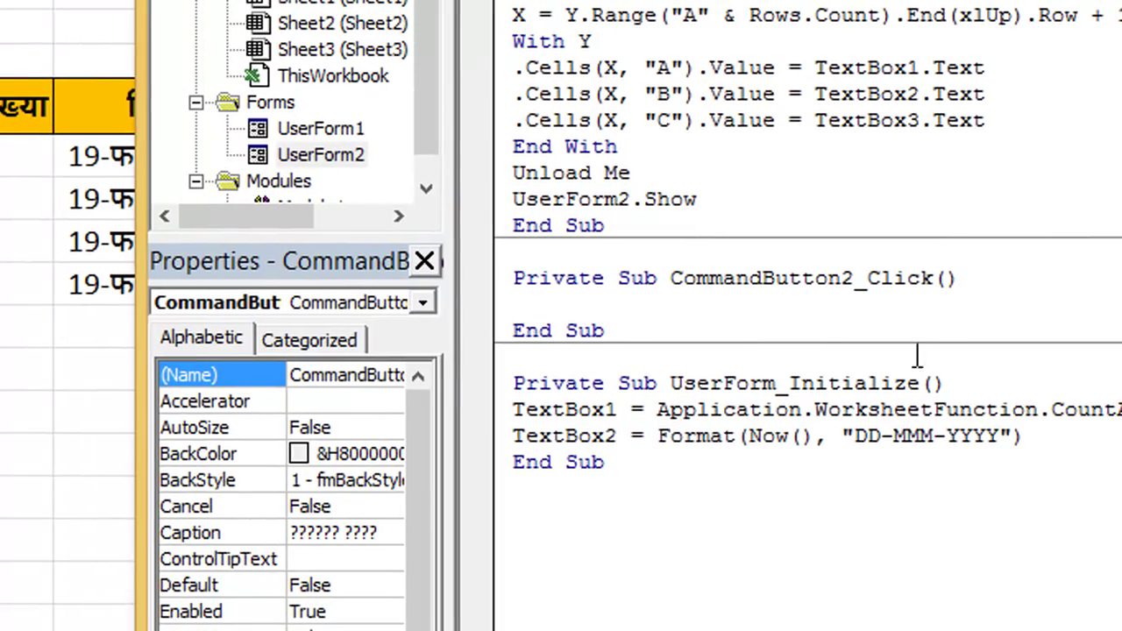
{"action": "type", "text": "???"}
{"action": "key", "text": "BackSpace"}
{"action": "key", "text": "BackSpace"}
{"action": "key", "text": "BackSpace"}
{"action": "type", "text": "UNLOAD ME"}
{"action": "key", "text": "Return"}
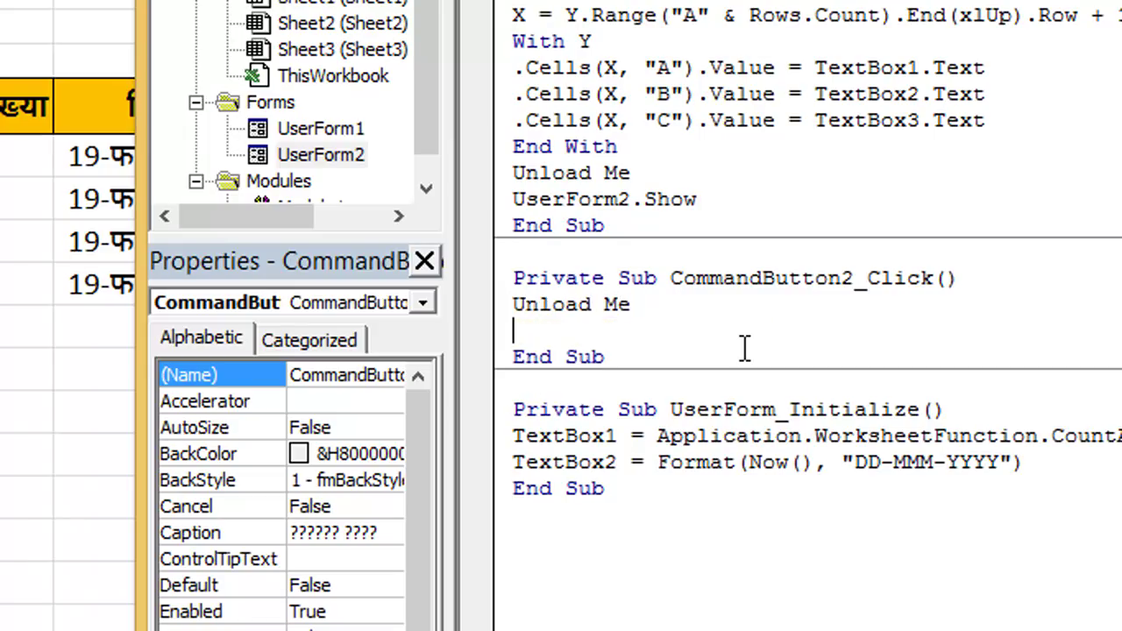
{"action": "type", "text": "USERFORM2.SHOW"}
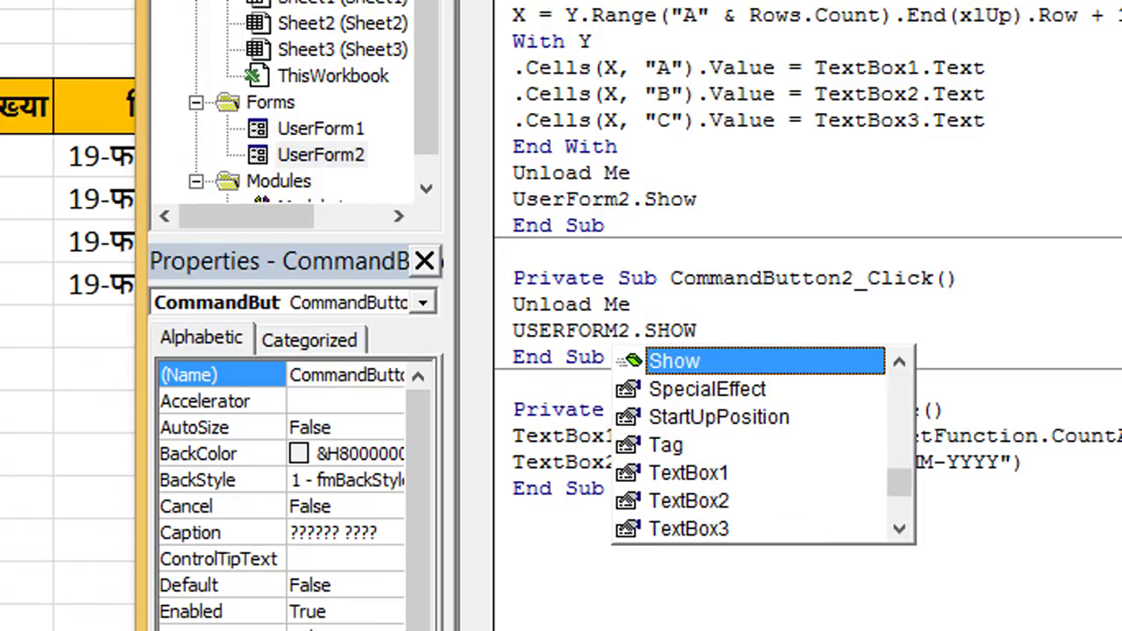
{"action": "left_click", "coordinate": [734, 289]}
{"action": "left_click", "coordinate": [697, 278]}
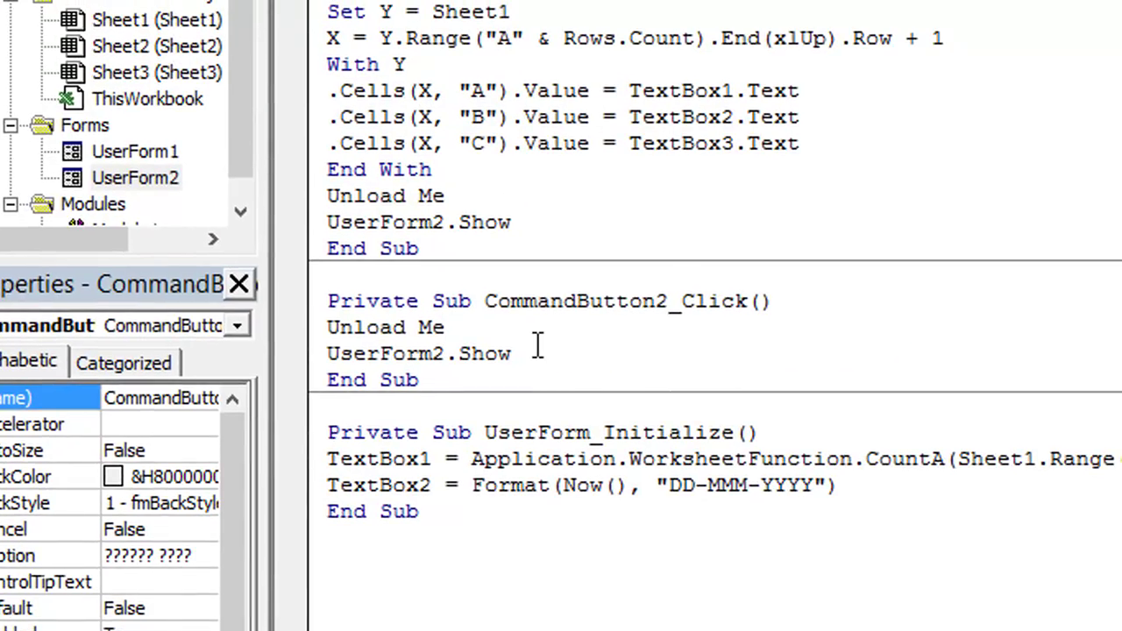
{"action": "left_click", "coordinate": [530, 346]}
{"action": "left_click", "coordinate": [471, 277]}
{"action": "key", "text": "Delete"}
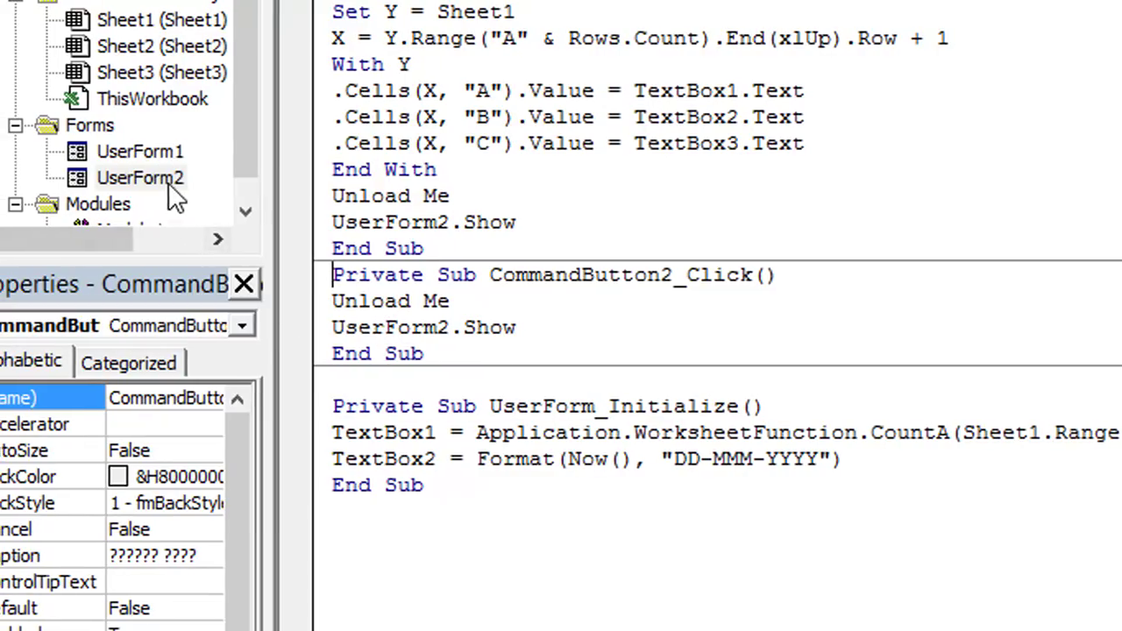
Step: Give the बंद करें button (CommandButton3) an Unload Me handler and remove stray blank lines
{"action": "double_click", "coordinate": [171, 182]}
{"action": "double_click", "coordinate": [744, 250]}
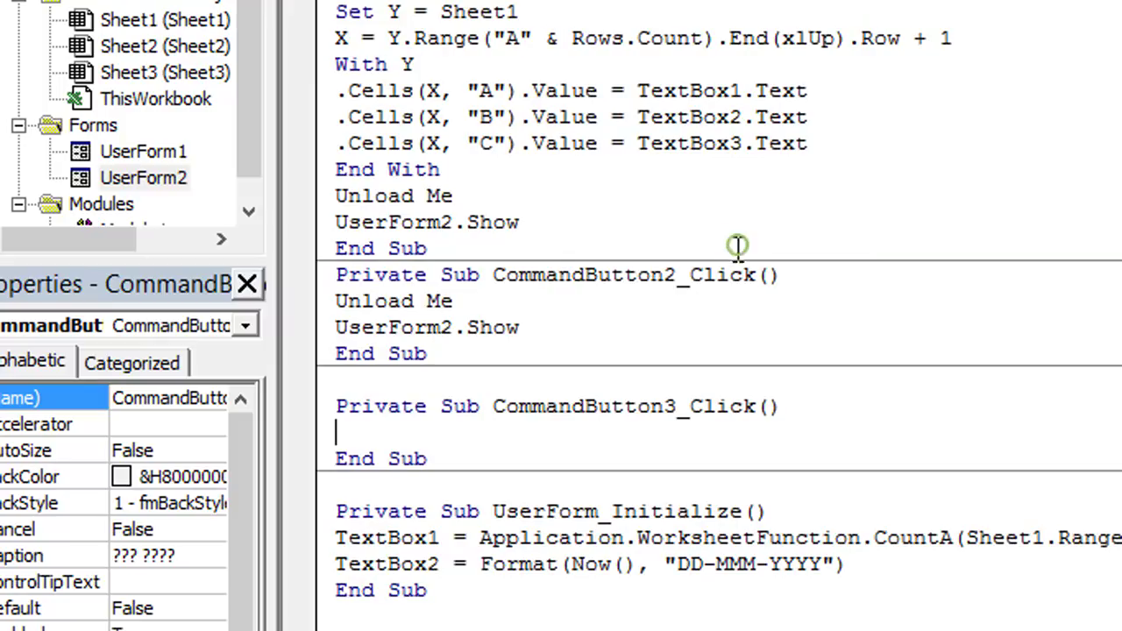
{"action": "type", "text": "UNLOAD ME"}
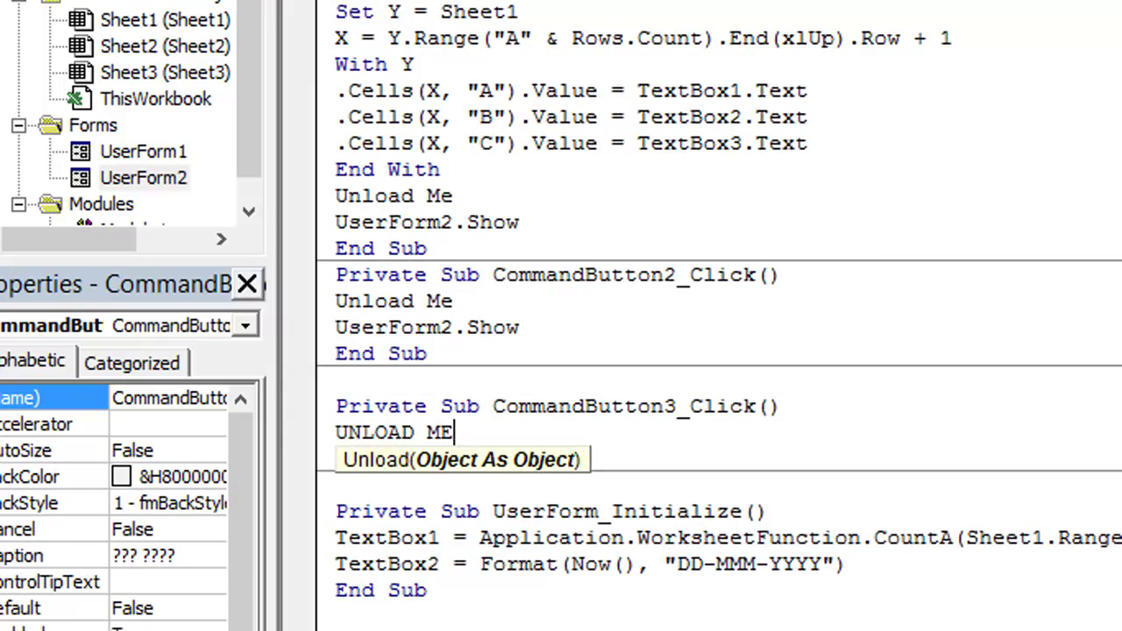
{"action": "left_click", "coordinate": [515, 383]}
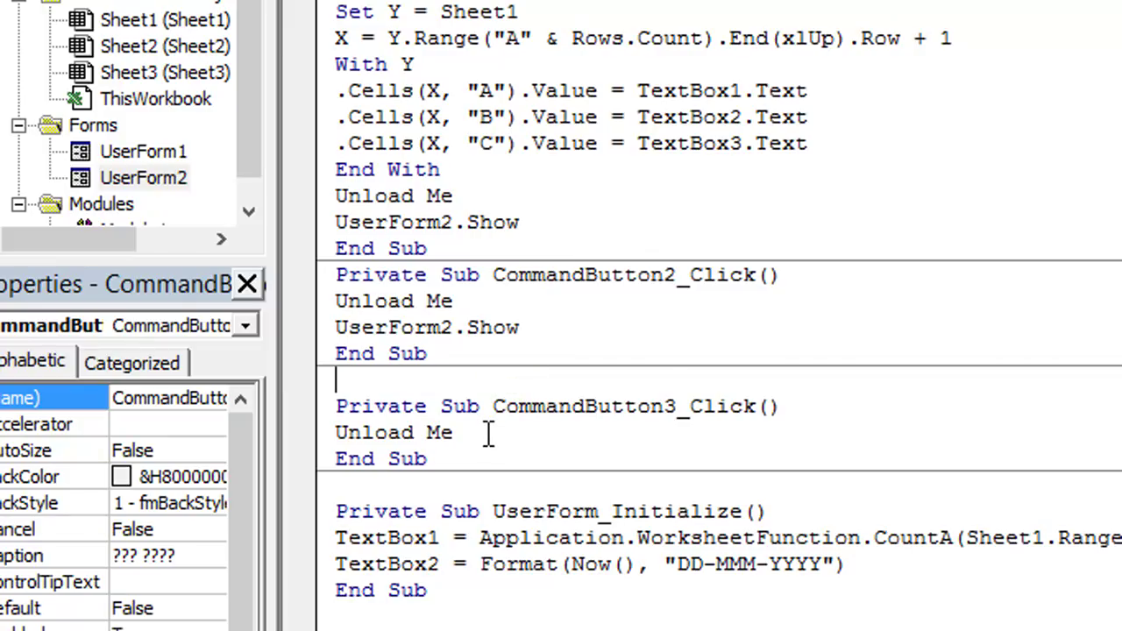
{"action": "key", "text": "Delete"}
{"action": "left_click", "coordinate": [460, 456]}
{"action": "key", "text": "Delete"}
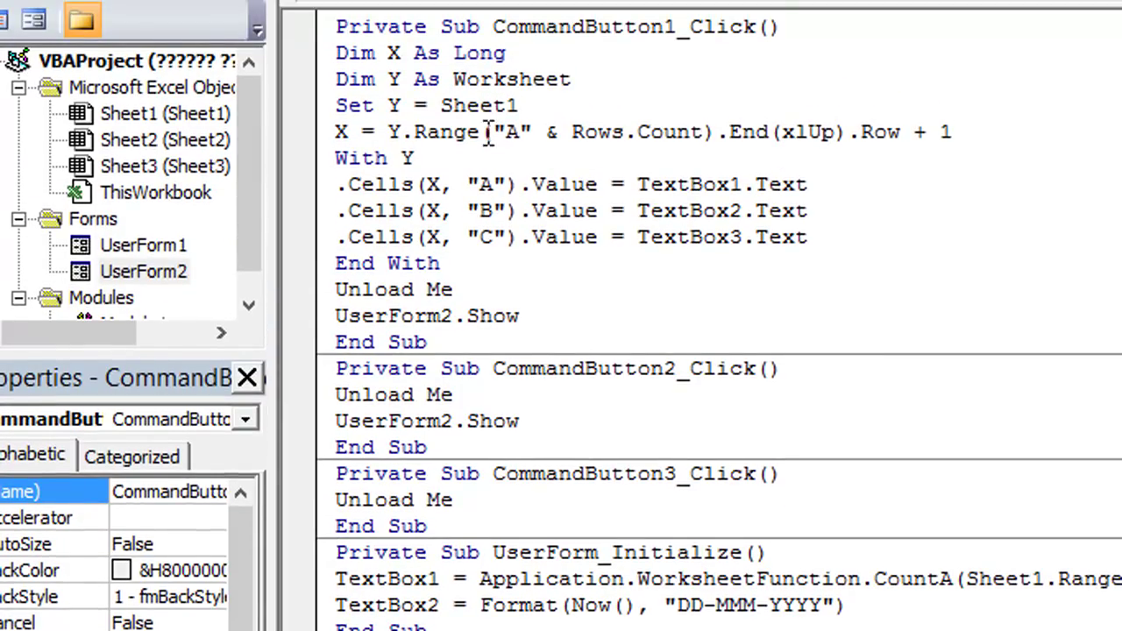
Step: Create the click handler for the खोजें button (CommandButton4) in UserForm2
{"action": "double_click", "coordinate": [186, 269]}
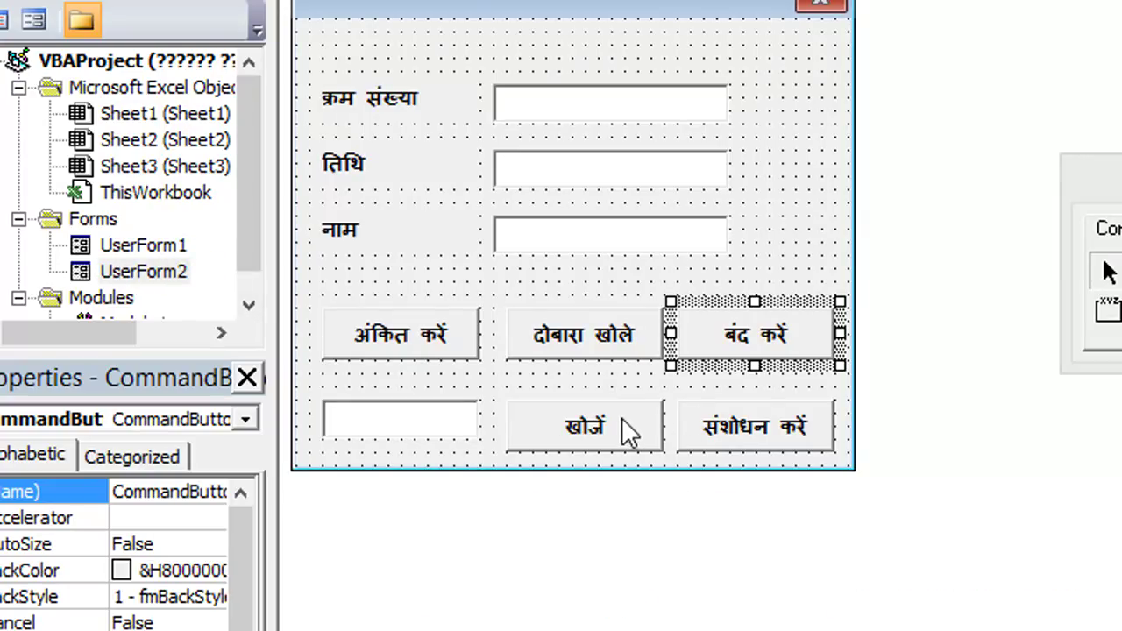
{"action": "left_click", "coordinate": [622, 419]}
{"action": "left_click", "coordinate": [714, 424]}
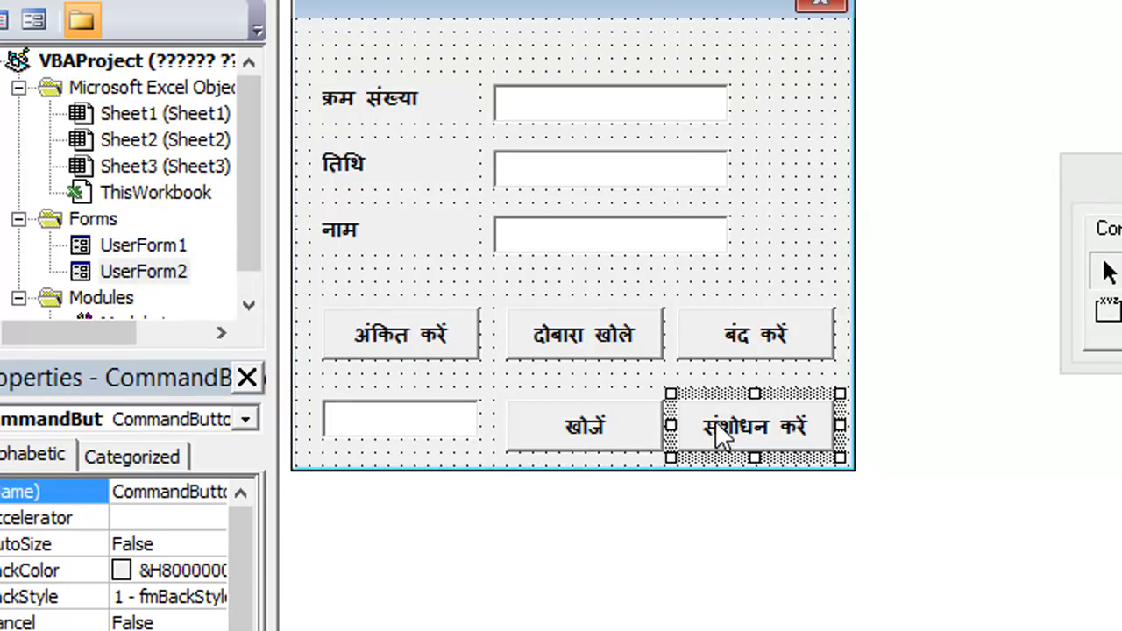
{"action": "left_click", "coordinate": [589, 425]}
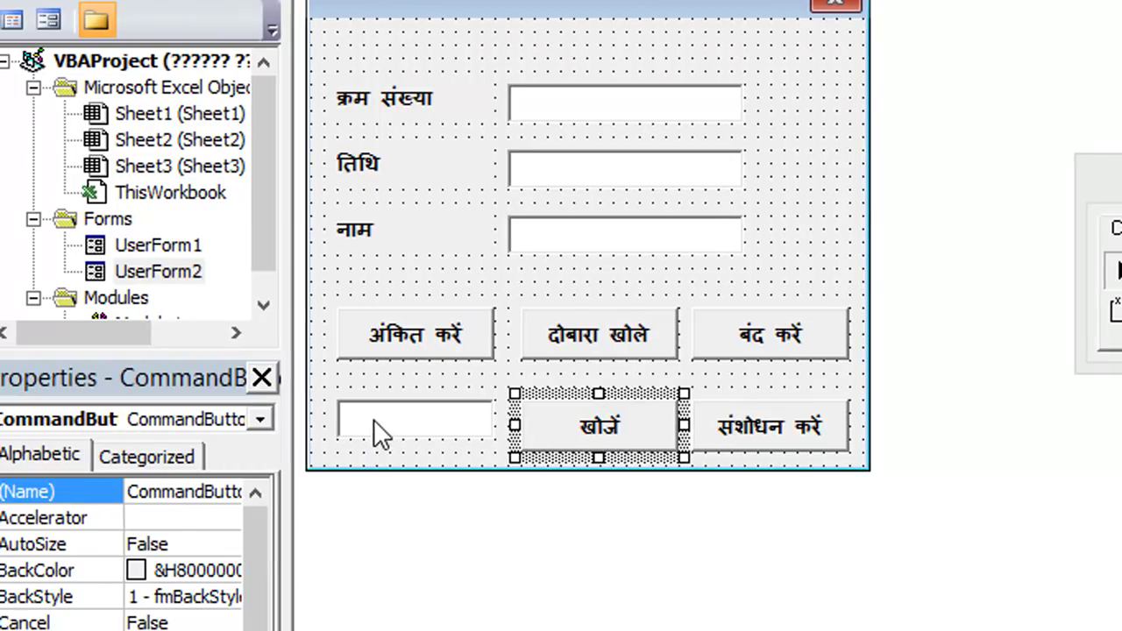
{"action": "left_click", "coordinate": [374, 420]}
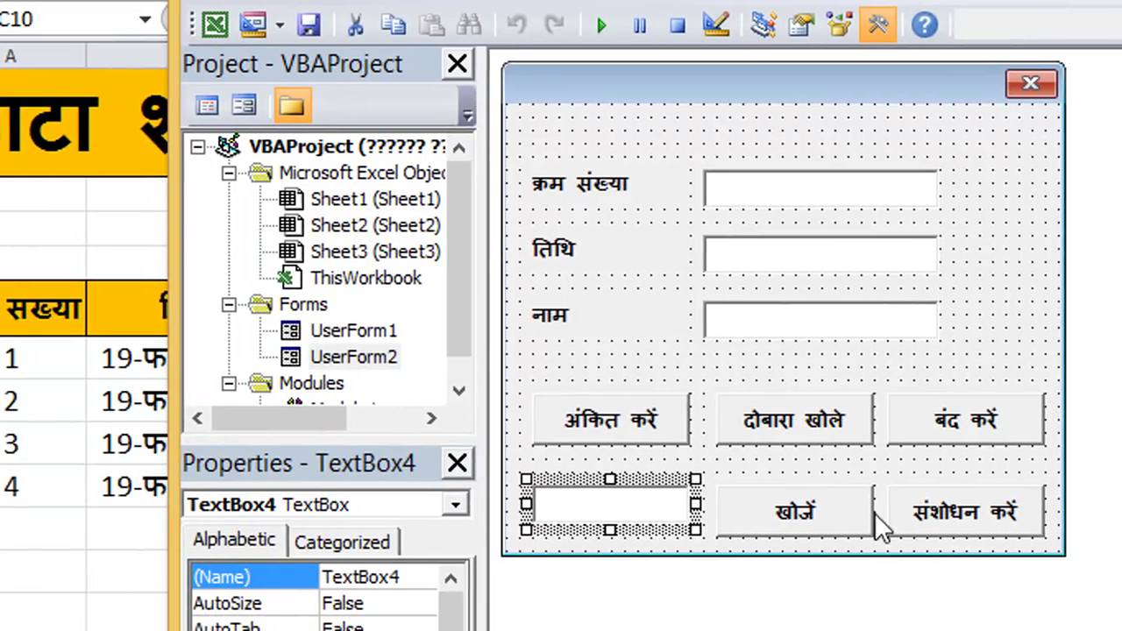
{"action": "double_click", "coordinate": [845, 518]}
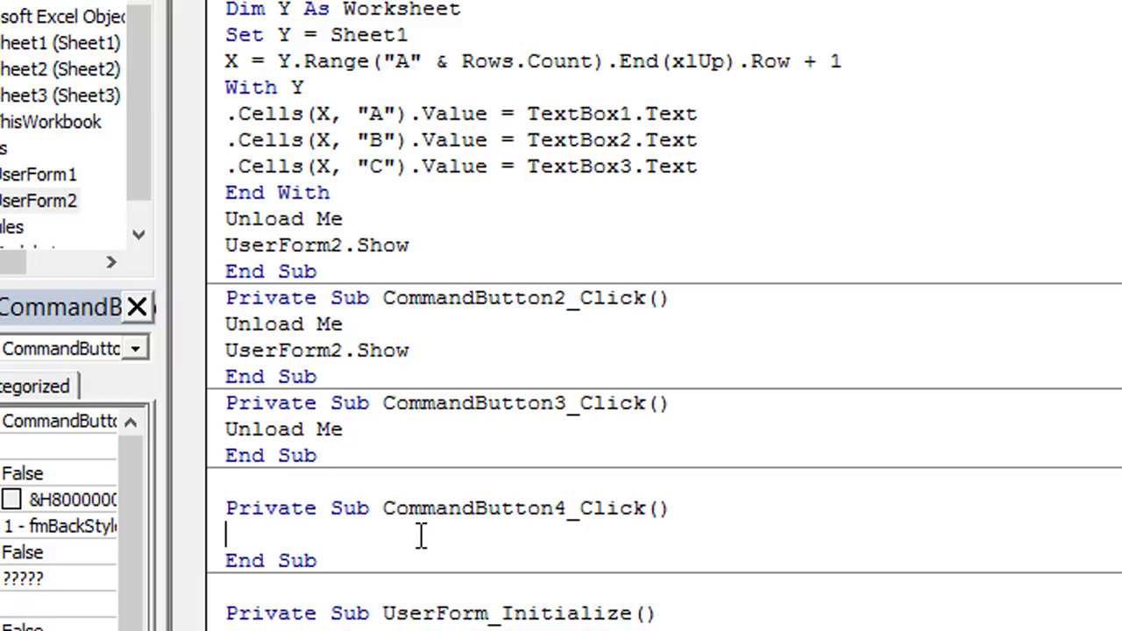
Step: Declare x and y as Long in CommandButton4_Click
{"action": "type", "text": "dim x as long"}
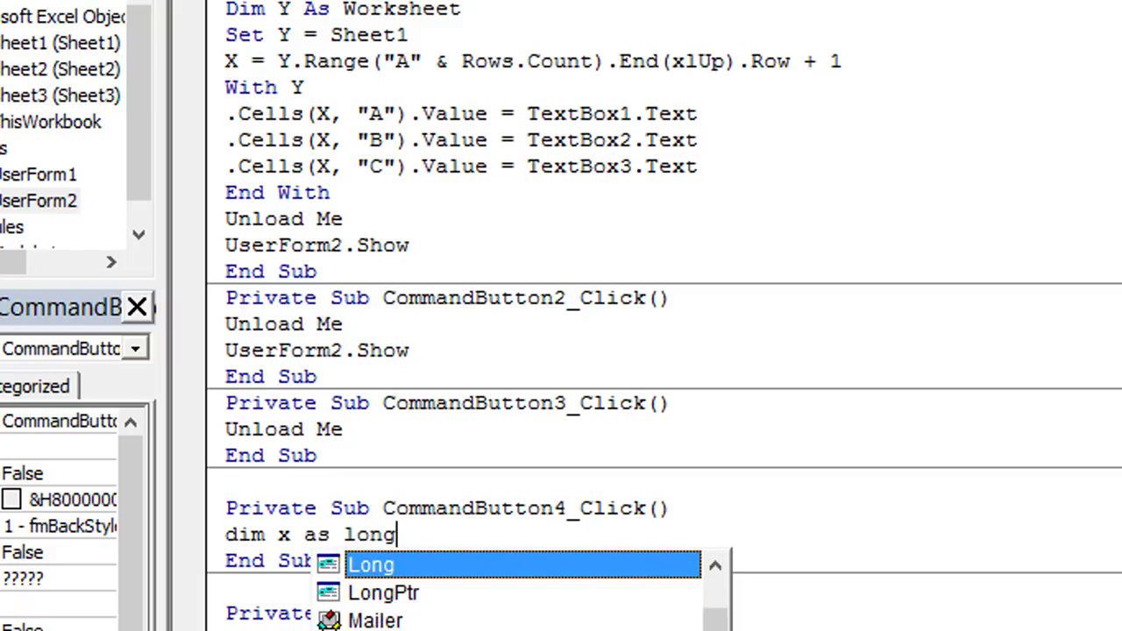
{"action": "key", "text": "Return"}
{"action": "type", "text": "dim y as long"}
{"action": "key", "text": "Return"}
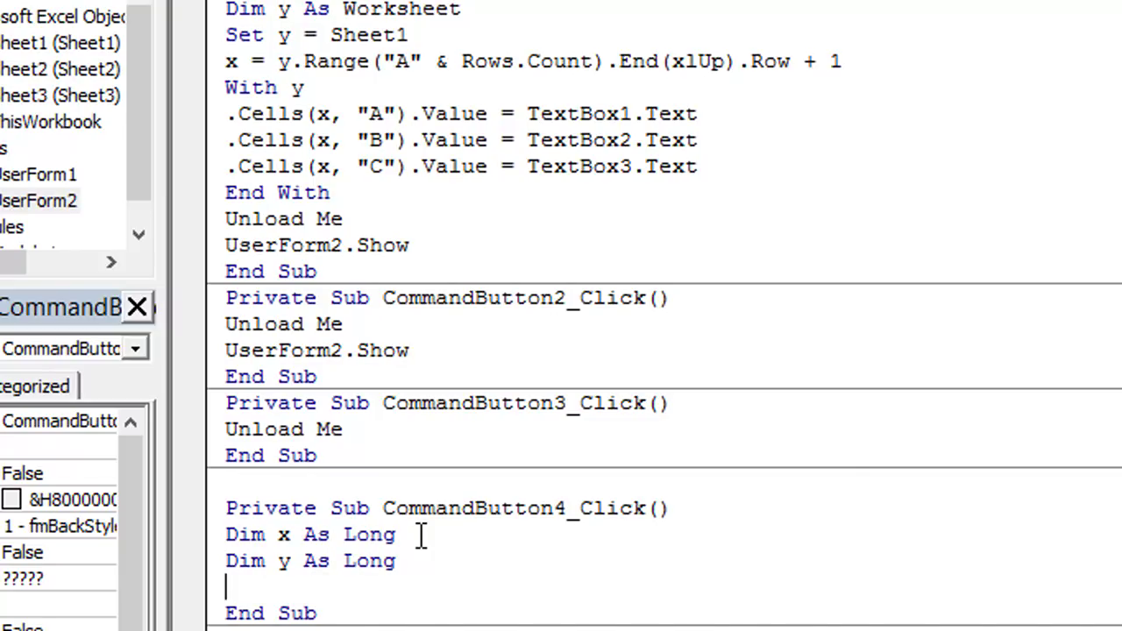
{"action": "scroll", "coordinate": [436, 538], "scroll_direction": "down", "scroll_amount": 2}
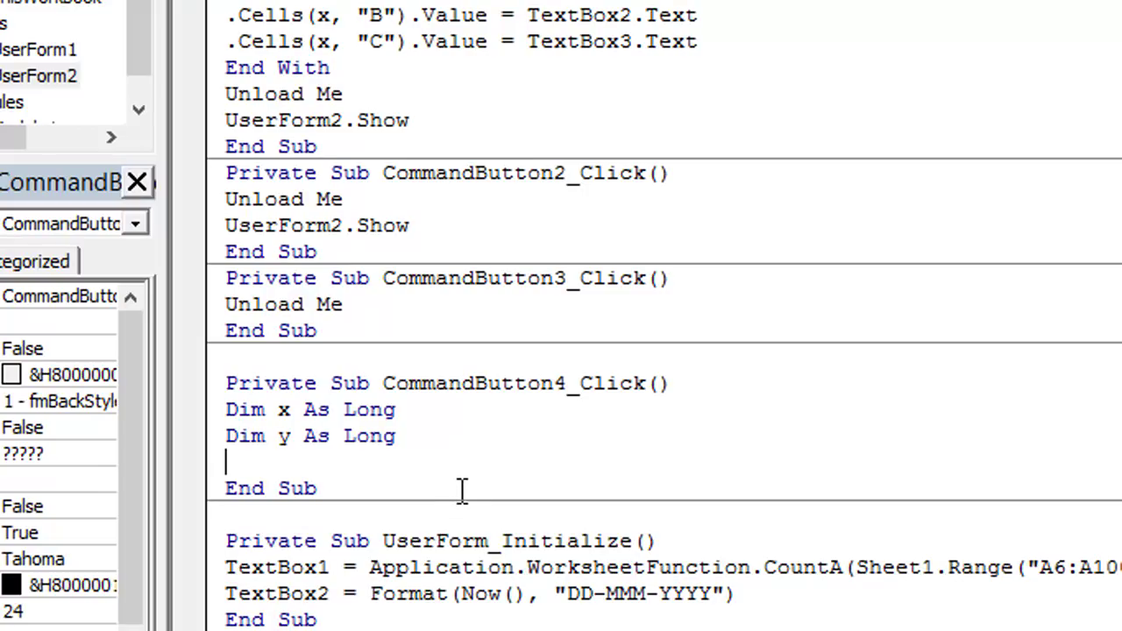
Step: Set x to Sheet1's last used row in column A and open For y = 6 To x
{"action": "type", "text": "x=sheet1."}
{"action": "key", "text": "BackSpace"}
{"action": "type", "text": ".range"}
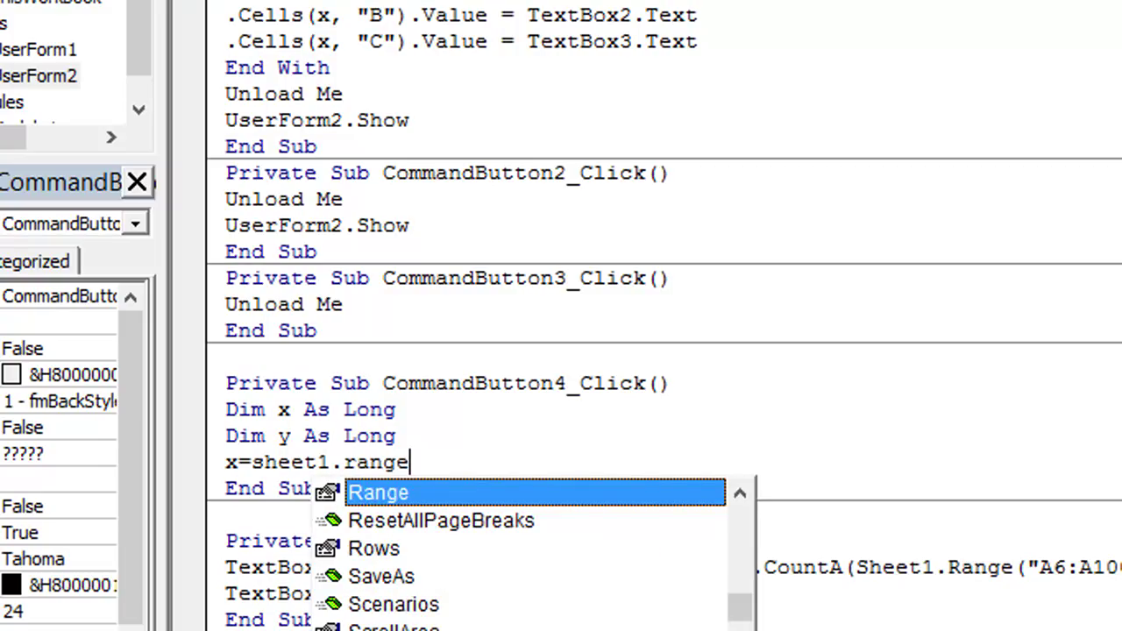
{"action": "type", "text": "(\"A&rows.count).end(xlu).row"}
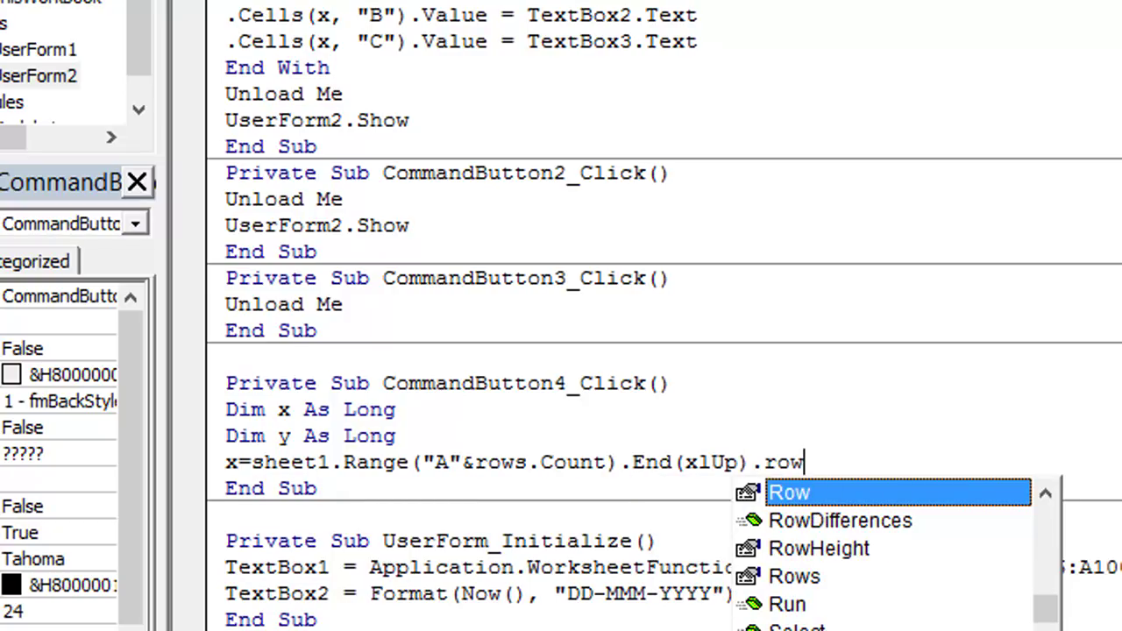
{"action": "key", "text": "Return"}
{"action": "type", "text": "for y -"}
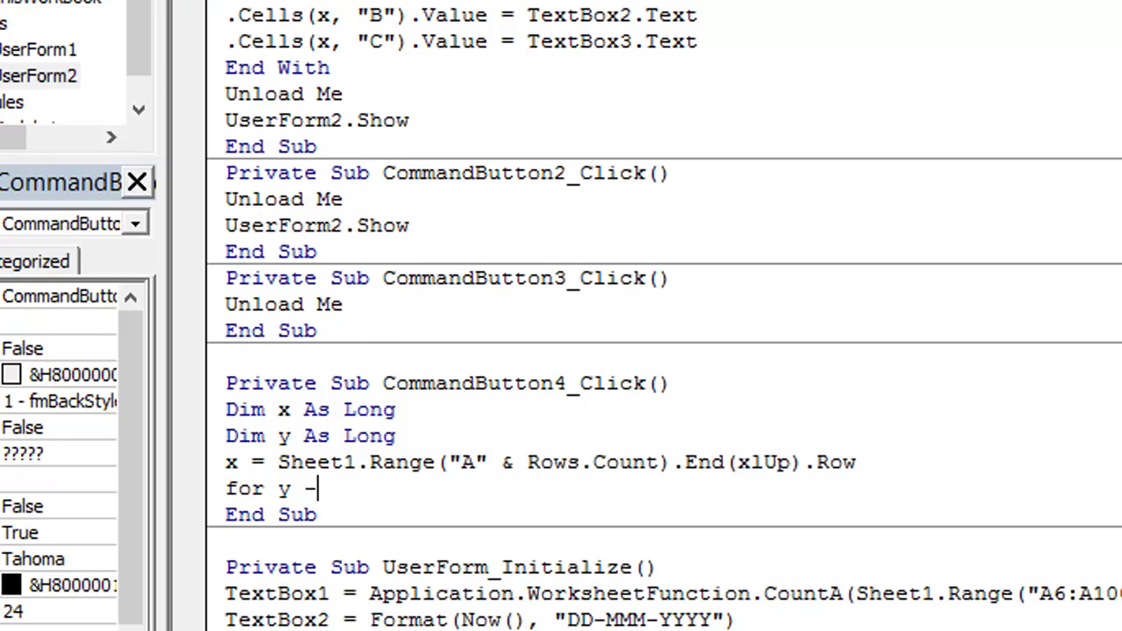
{"action": "type", "text": "="}
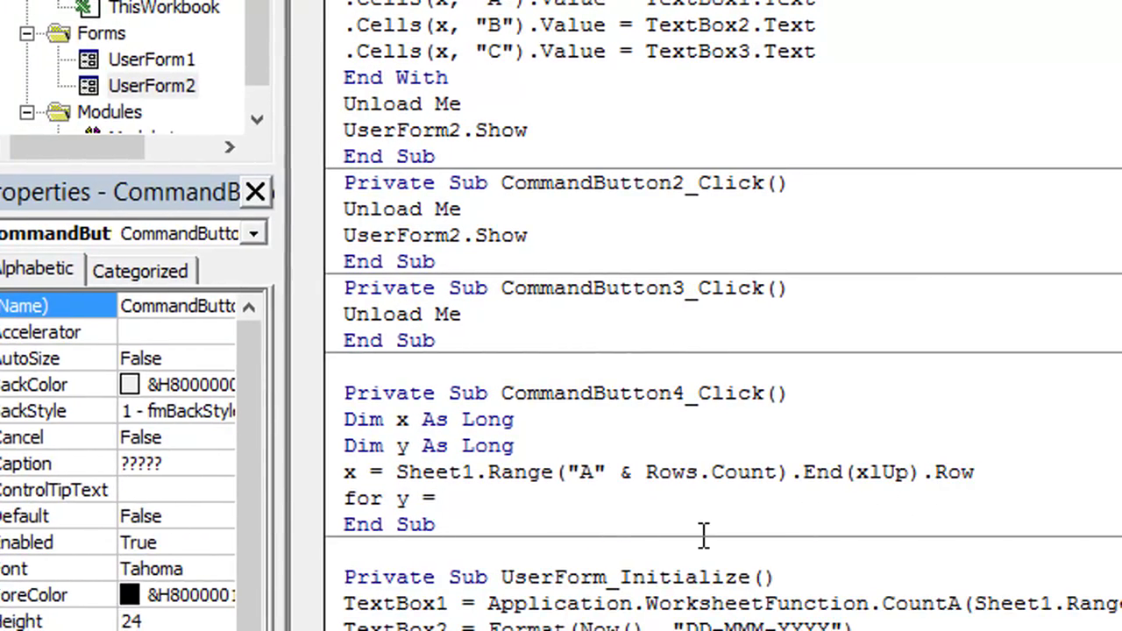
{"action": "type", "text": "6"}
{"action": "type", "text": " to x"}
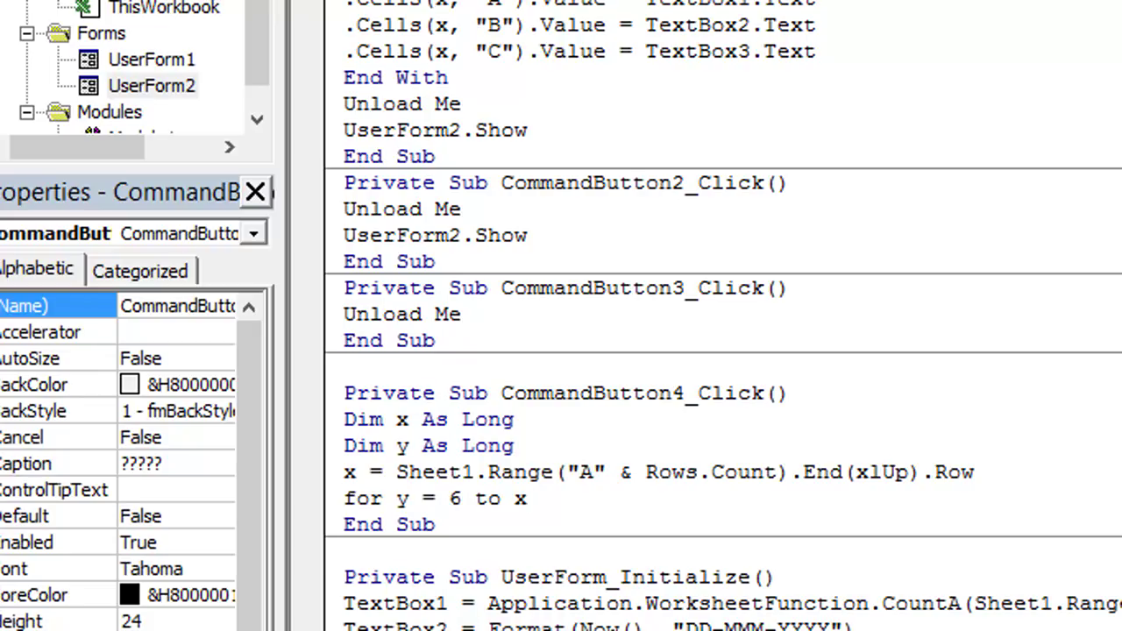
{"action": "key", "text": "Return"}
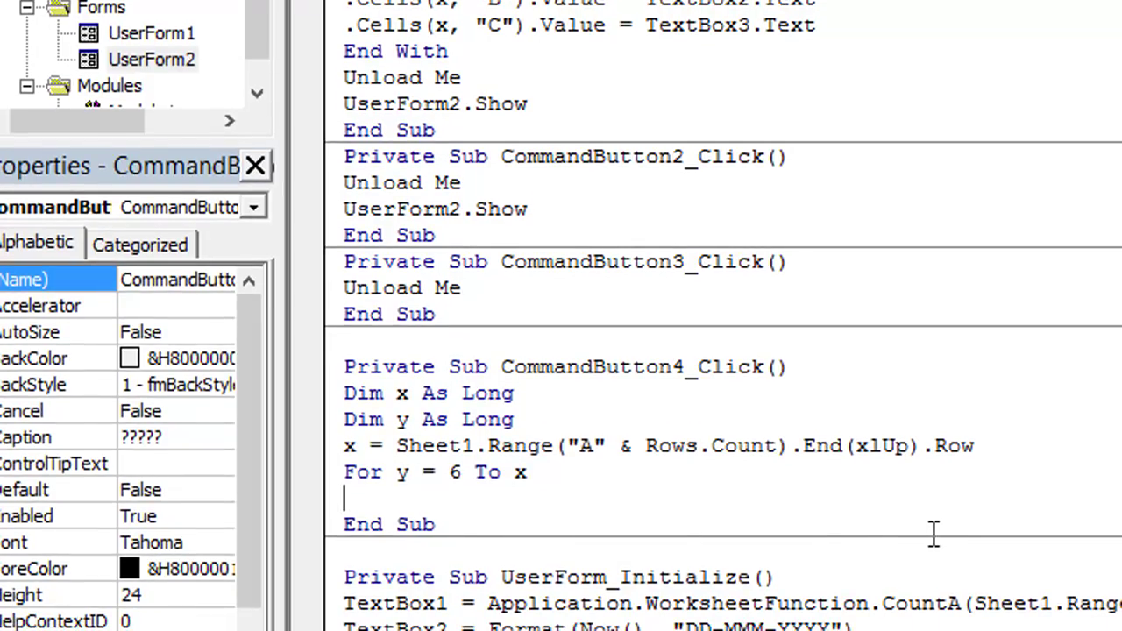
Step: Write the line If Sheet1.Cells(y, "A").Value = TextBox4.Text Then inside the loop
{"action": "type", "text": "if textbox4."}
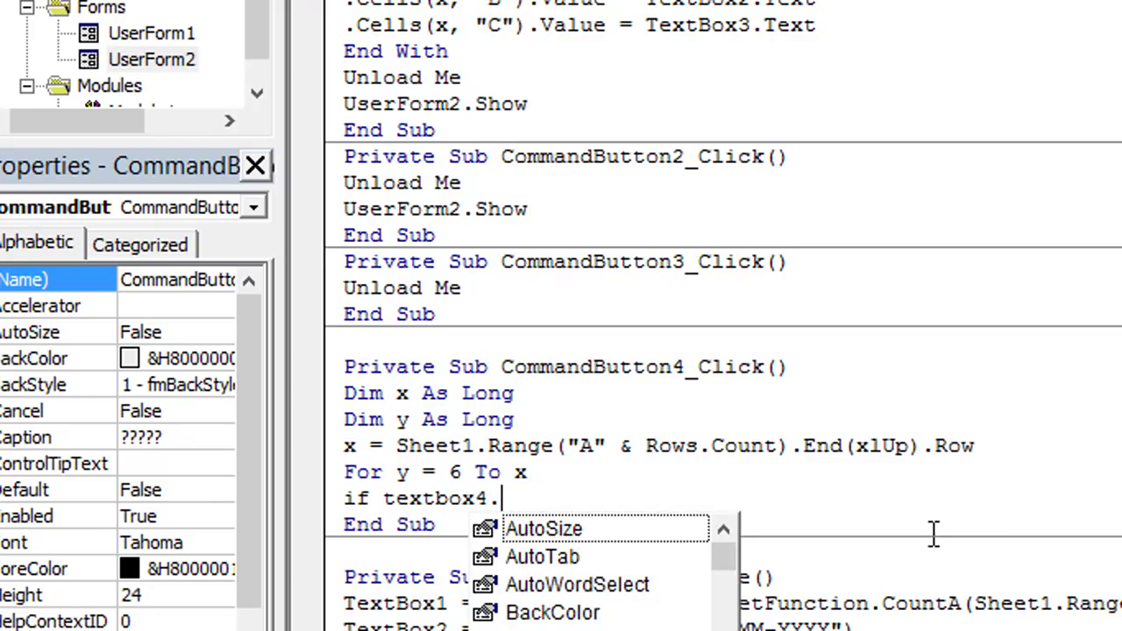
{"action": "key", "text": "BackSpace"}
{"action": "key", "text": "BackSpace"}
{"action": "key", "text": "BackSpace"}
{"action": "key", "text": "BackSpace"}
{"action": "key", "text": "BackSpace"}
{"action": "key", "text": "BackSpace"}
{"action": "key", "text": "BackSpace"}
{"action": "key", "text": "BackSpace"}
{"action": "key", "text": "BackSpace"}
{"action": "type", "text": "sheet1.ce"}
{"action": "key", "text": "Tab"}
{"action": "type", "text": "(y"}
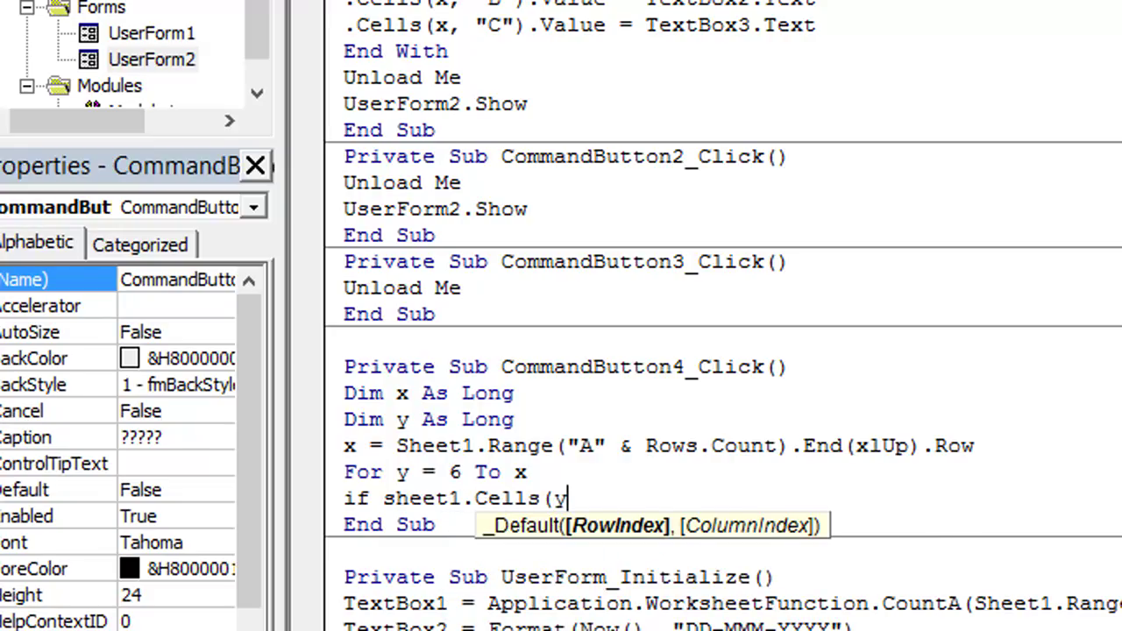
{"action": "type", "text": ","}
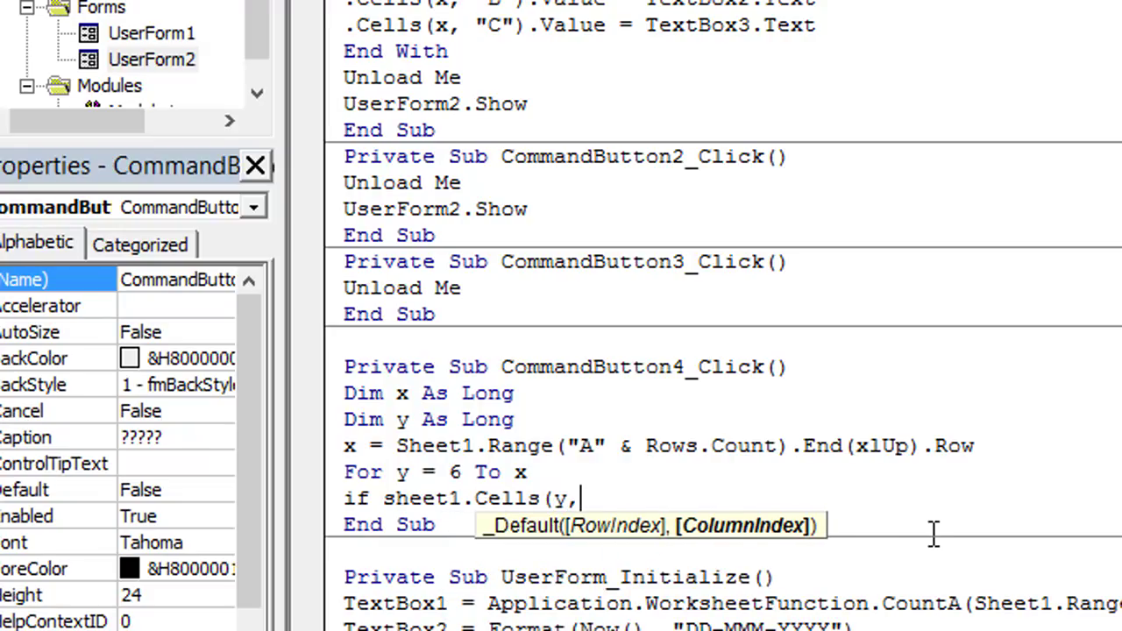
{"action": "type", "text": "\"A"}
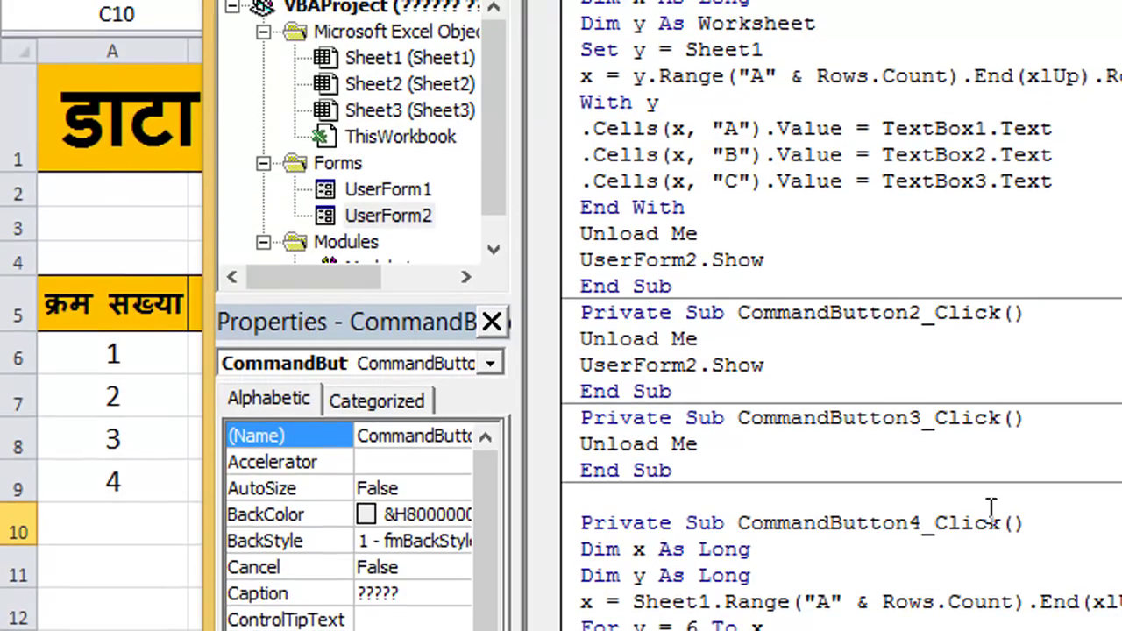
{"action": "type", "text": "\")"}
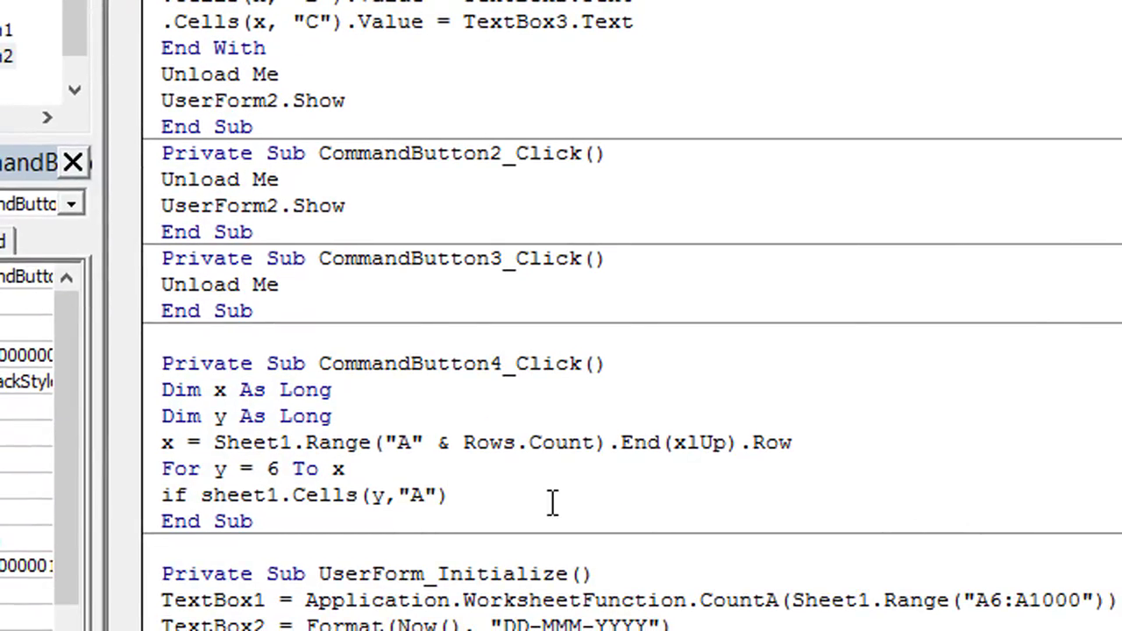
{"action": "type", "text": ".value"}
{"action": "type", "text": "textbox4.te"}
{"action": "key", "text": "Tab"}
{"action": "type", "text": "then"}
{"action": "key", "text": "Return"}
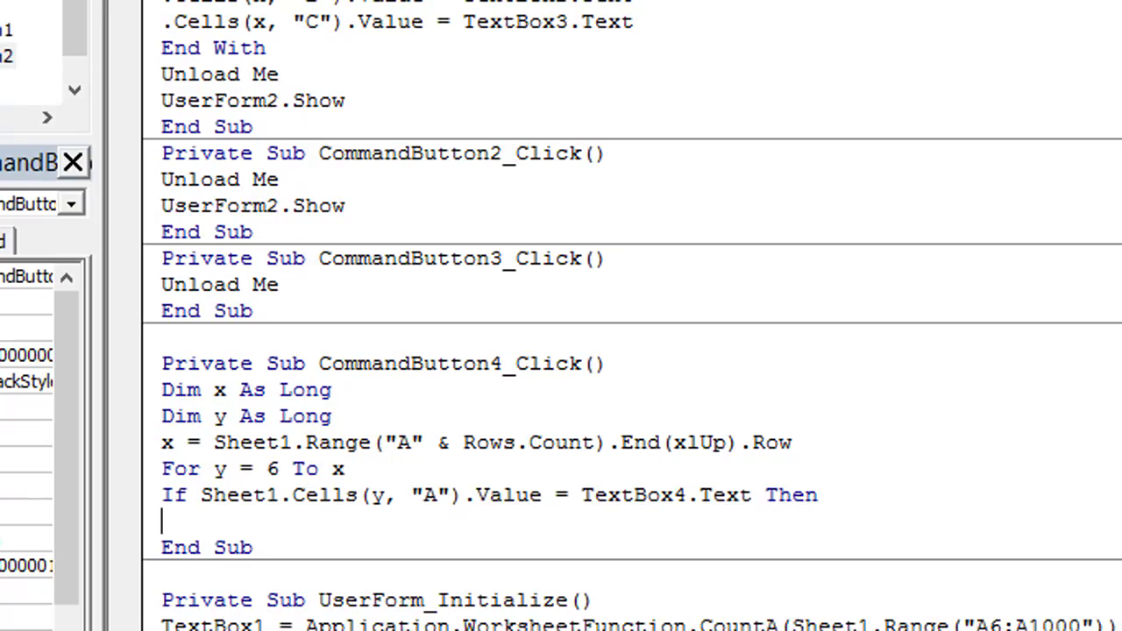
{"action": "left_click", "coordinate": [453, 521]}
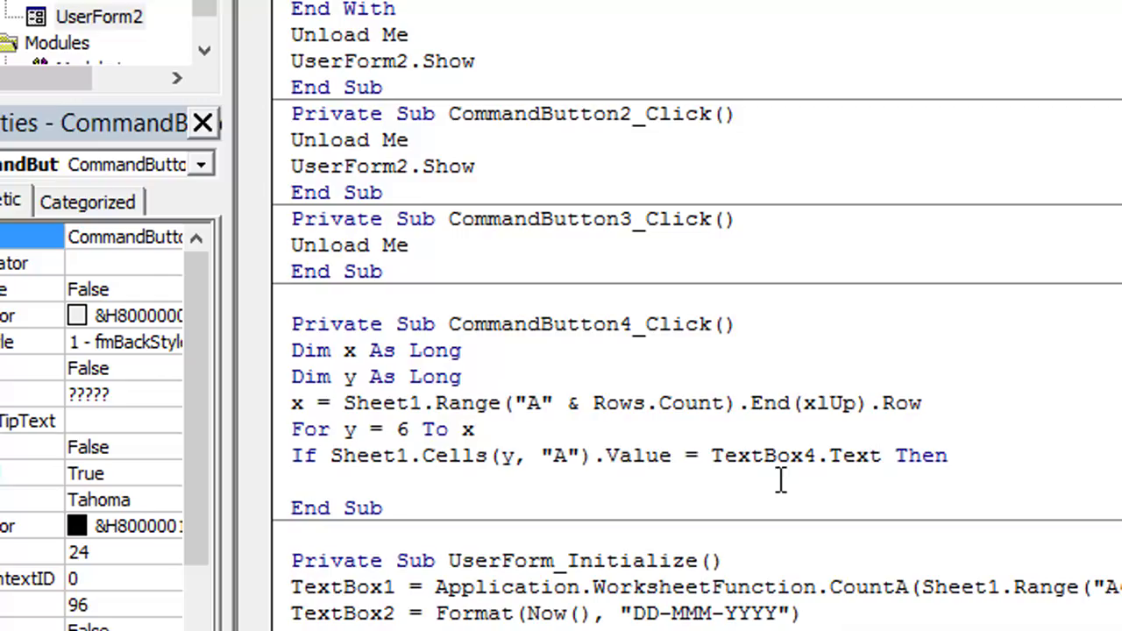
Step: Inside the If block, write TextBox1.Value = Sheet1.Cells(y, "a")
{"action": "type", "text": "text"}
{"action": "type", "text": "box1"}
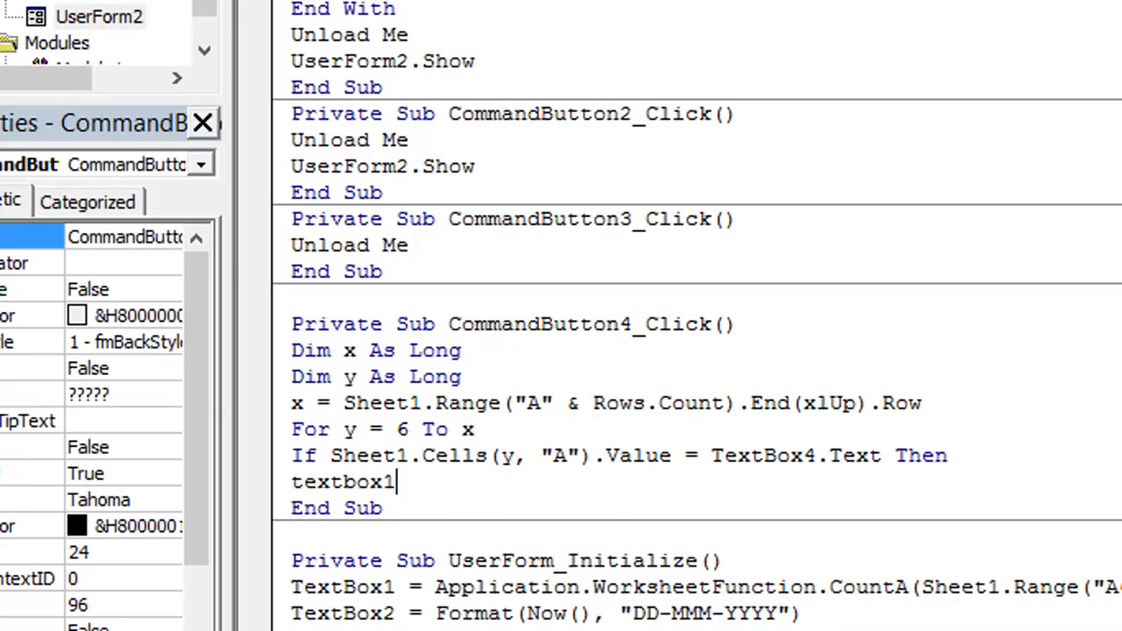
{"action": "type", "text": ".vl"}
{"action": "key", "text": "BackSpace"}
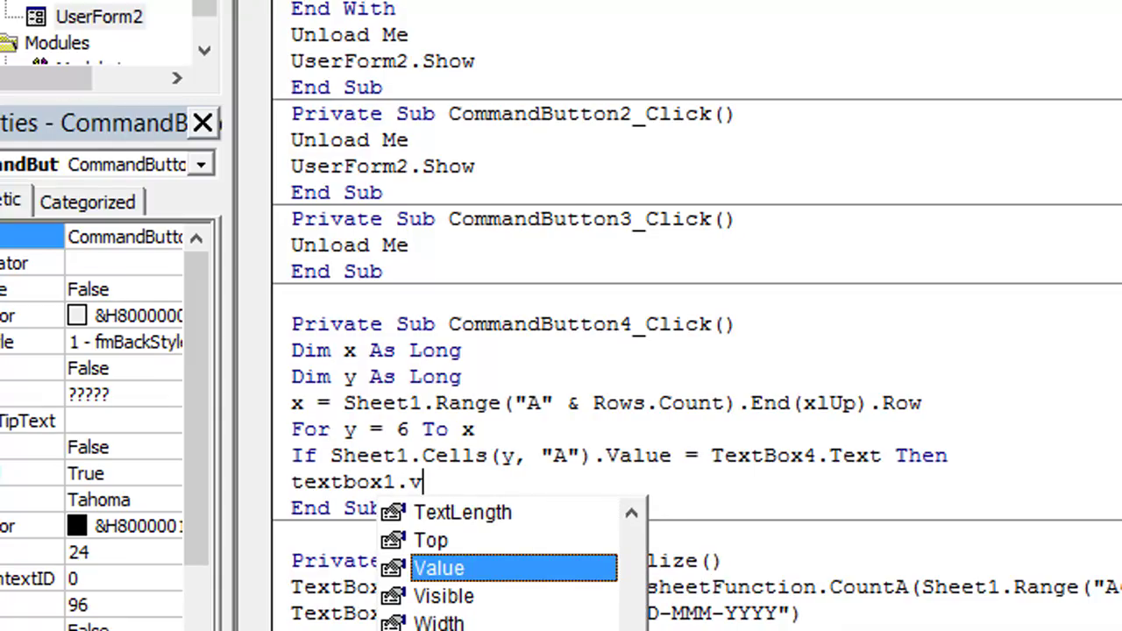
{"action": "key", "text": "Tab"}
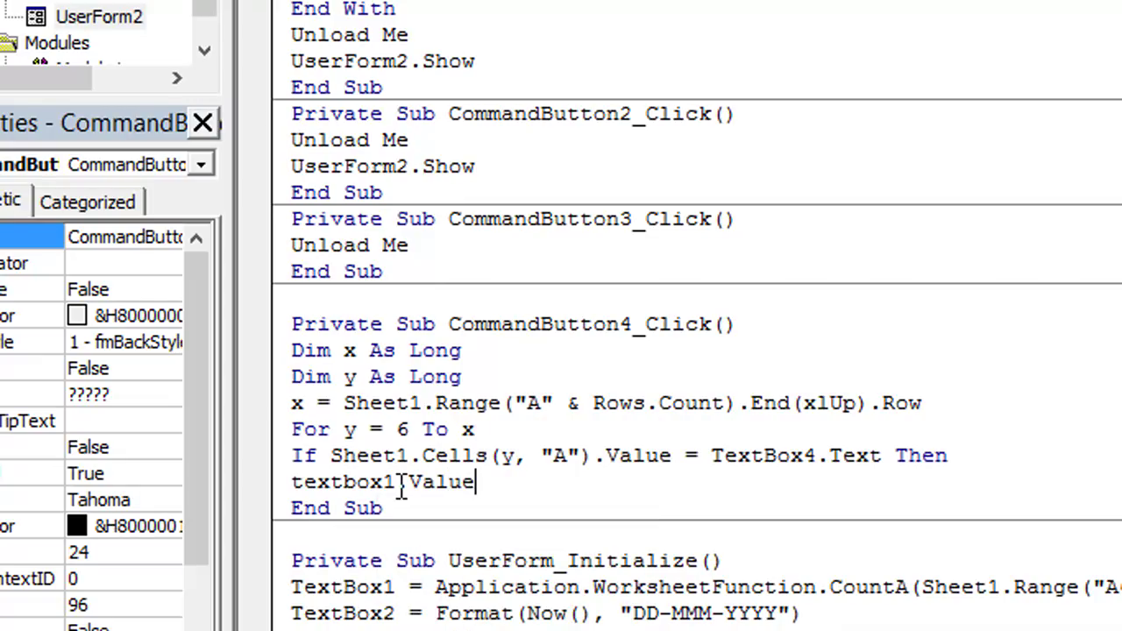
{"action": "type", "text": "=shee"}
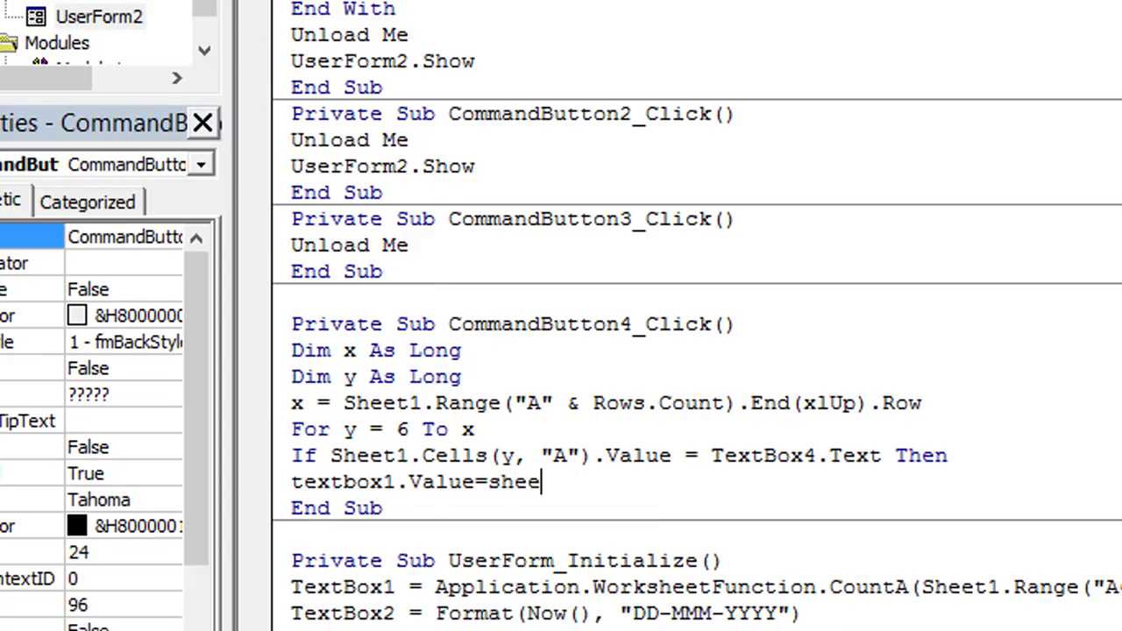
{"action": "type", "text": ".ce"}
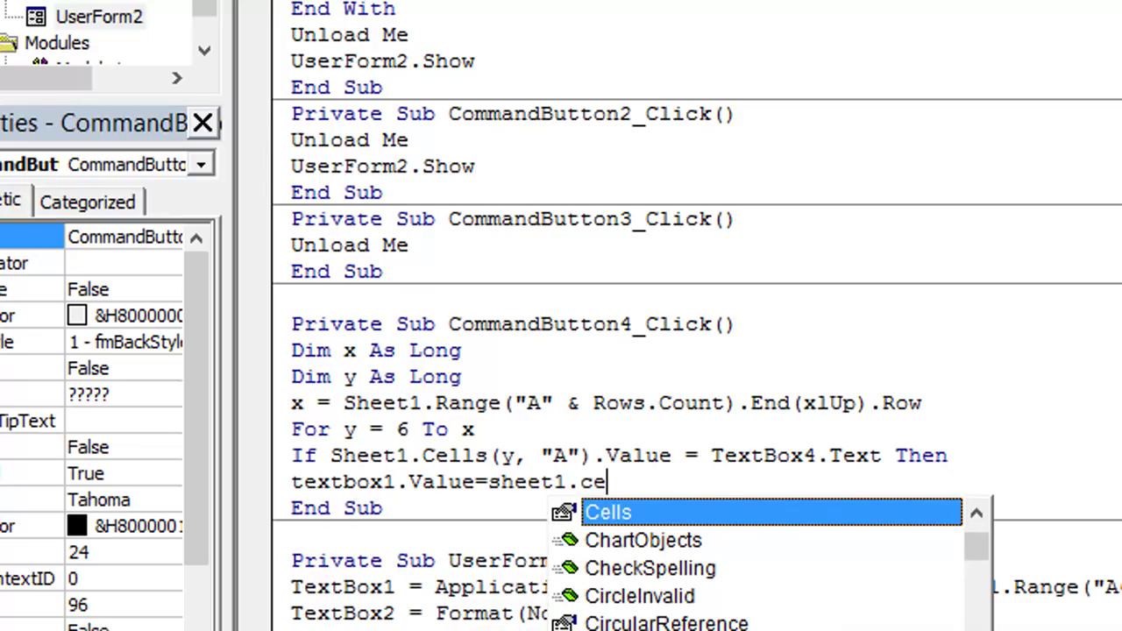
{"action": "key", "text": "Tab"}
{"action": "type", "text": "("}
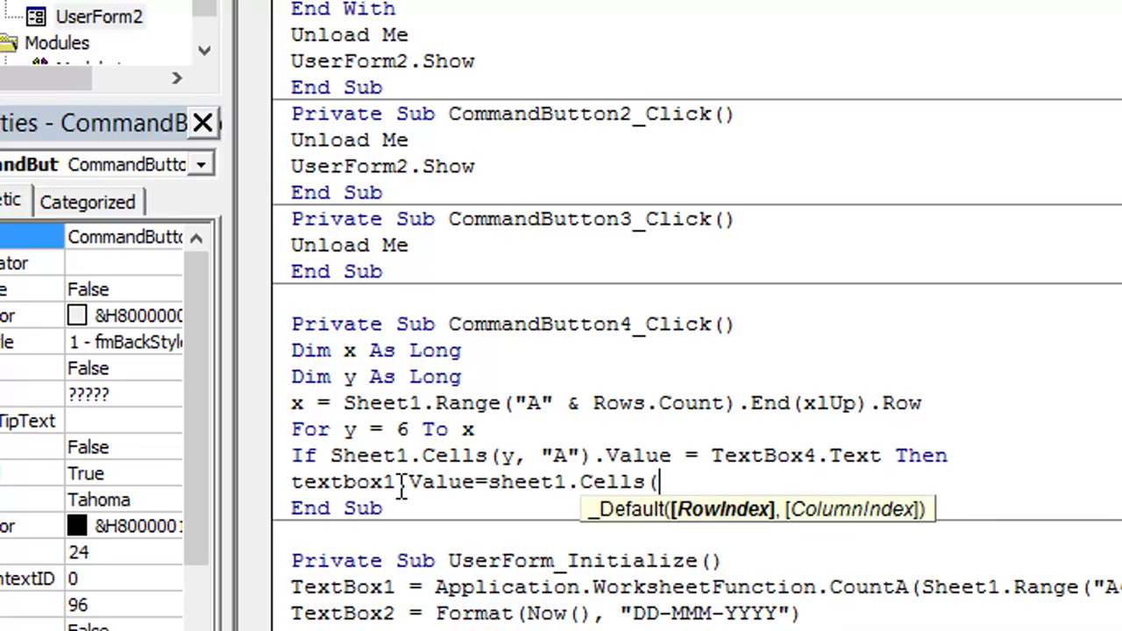
{"action": "type", "text": "y, "}
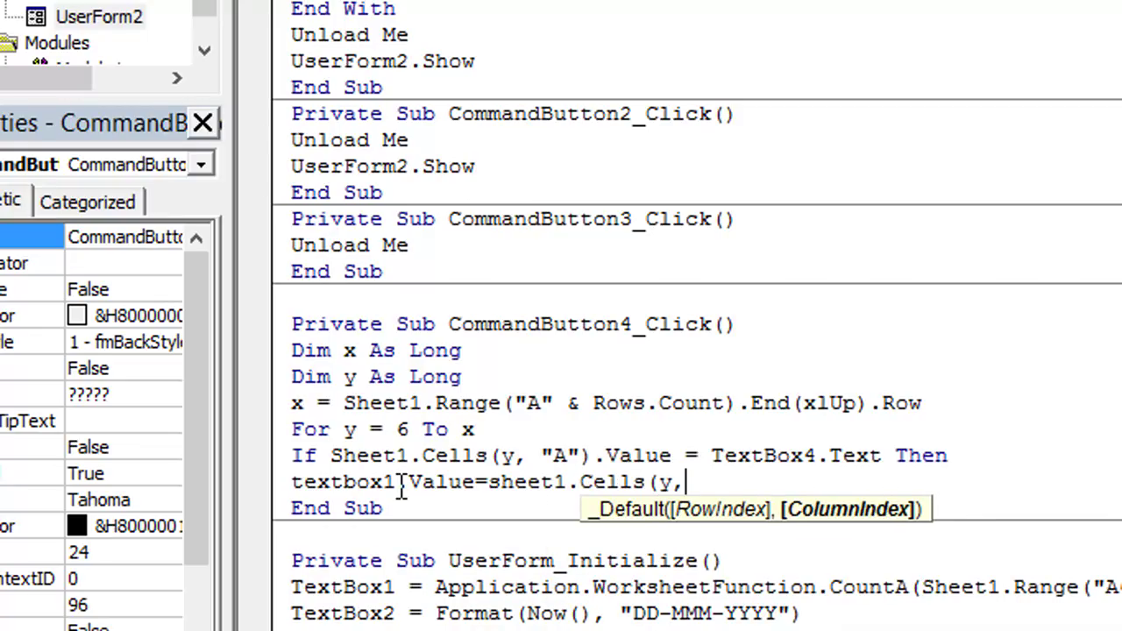
{"action": "type", "text": "\"a\""}
{"action": "type", "text": ")"}
{"action": "key", "text": "Return"}
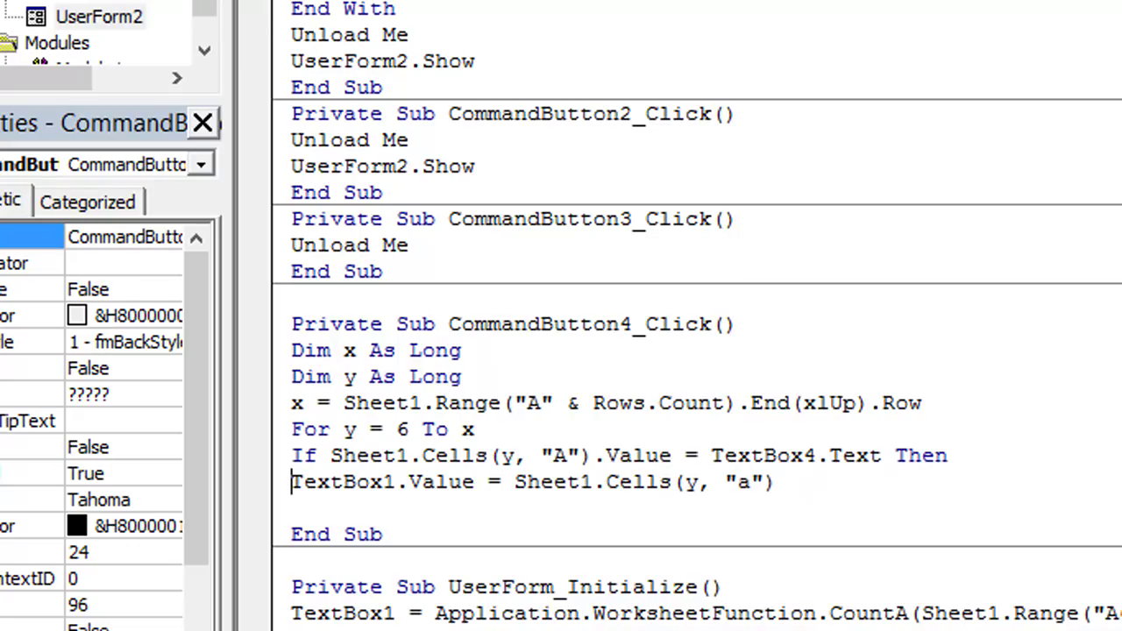
Step: Duplicate that line to fill TextBox2 and TextBox3 from columns b and c
{"action": "key", "text": "shift+Up"}
{"action": "key", "text": "ctrl+c"}
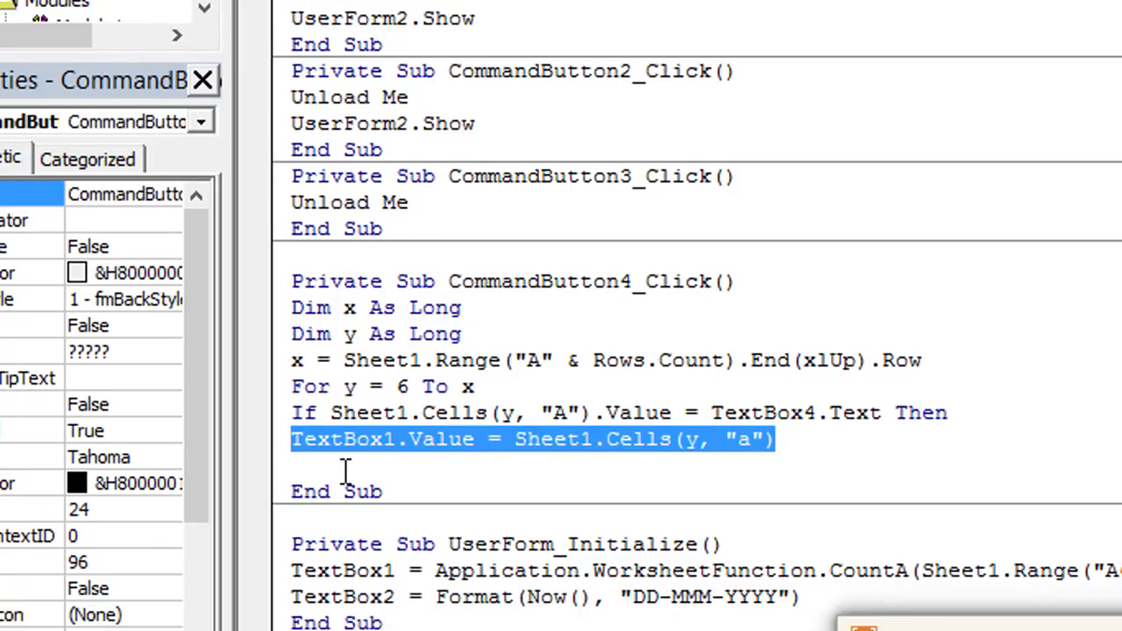
{"action": "left_click", "coordinate": [343, 470]}
{"action": "key", "text": "ctrl+v"}
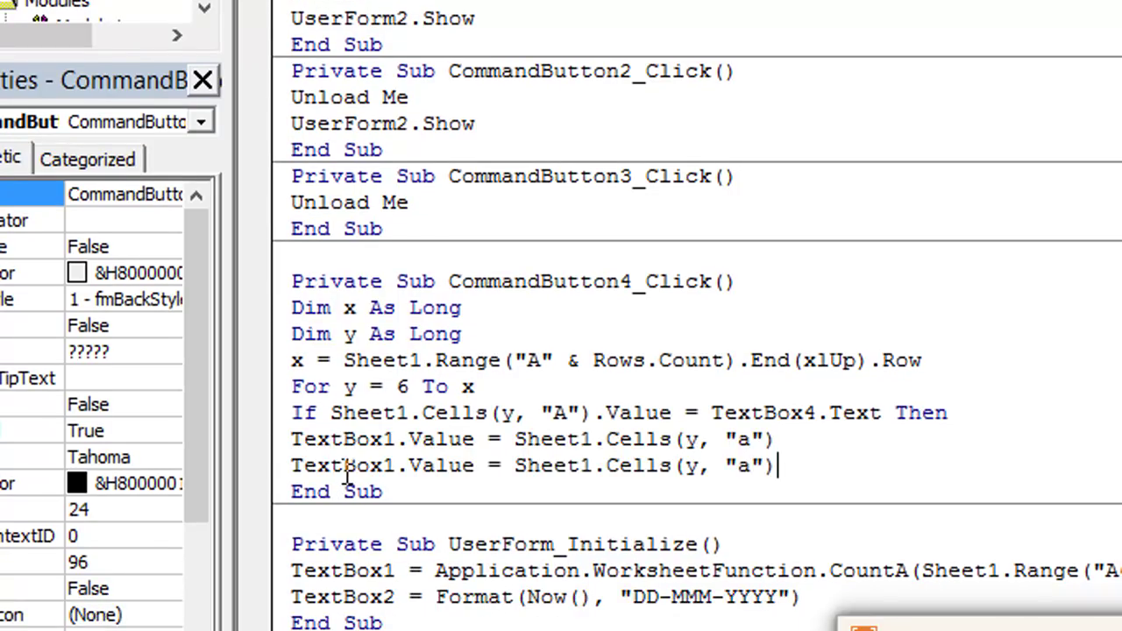
{"action": "key", "text": "Return"}
{"action": "key", "text": "ctrl+v"}
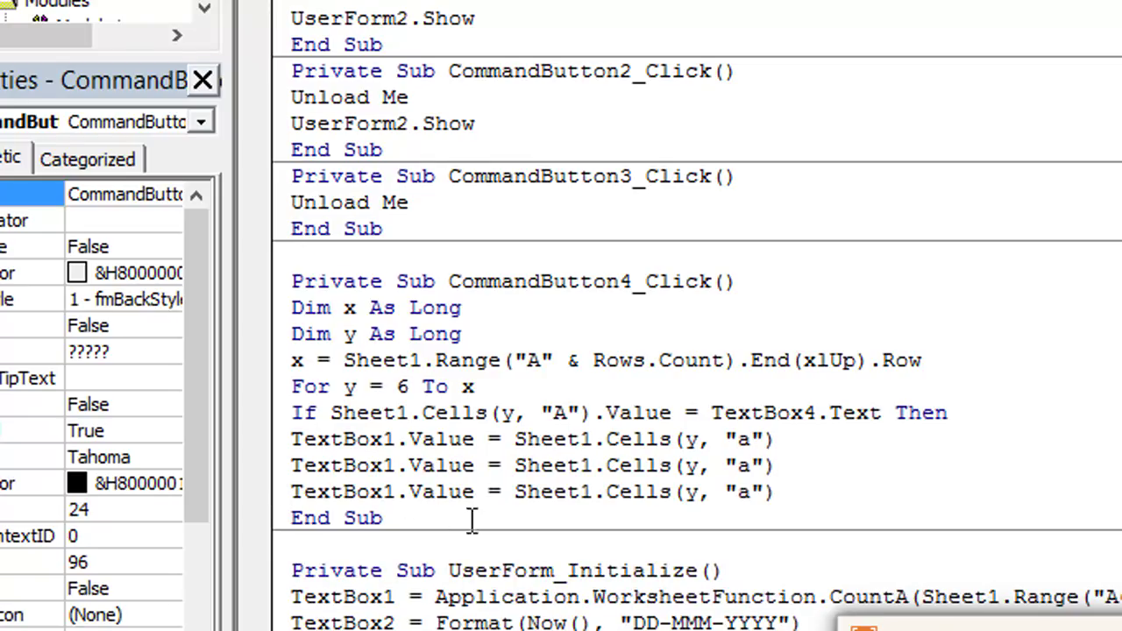
{"action": "mouse_move", "coordinate": [381, 466]}
{"action": "left_mouse_down"}
{"action": "mouse_move", "coordinate": [393, 466]}
{"action": "mouse_move", "coordinate": [393, 491]}
{"action": "left_mouse_up"}
{"action": "type", "text": "2"}
{"action": "type", "text": "3"}
{"action": "double_click", "coordinate": [740, 465]}
{"action": "type", "text": "b"}
{"action": "double_click", "coordinate": [752, 492]}
{"action": "type", "text": "c"}
Step: Close the block with End If and the loop with Next y
{"action": "left_click", "coordinate": [776, 492]}
{"action": "key", "text": "Return"}
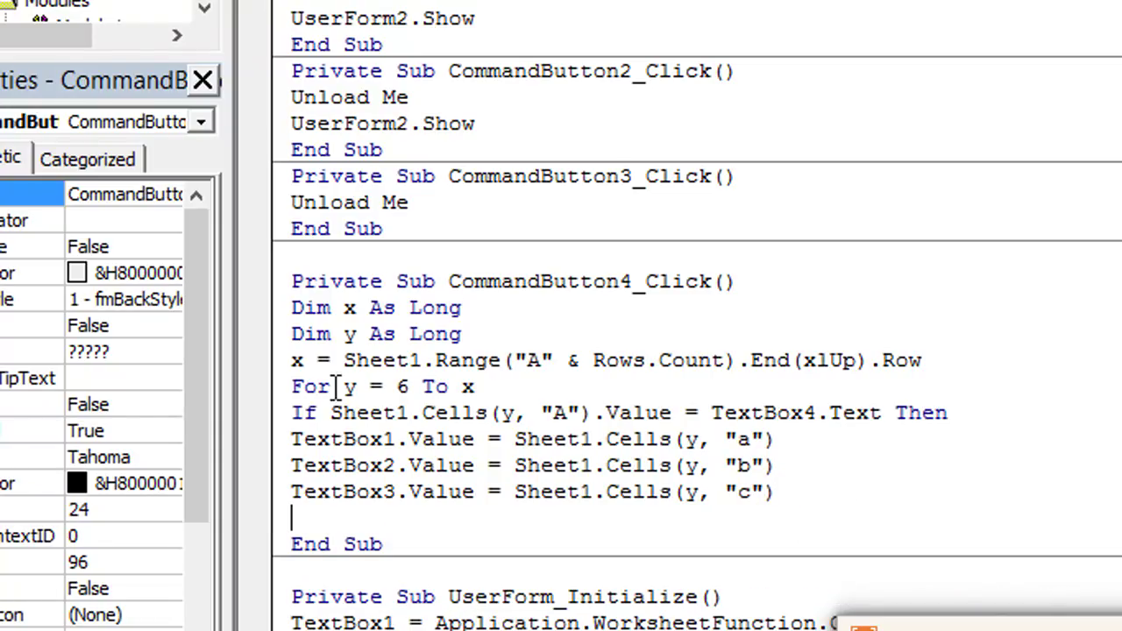
{"action": "type", "text": "end if"}
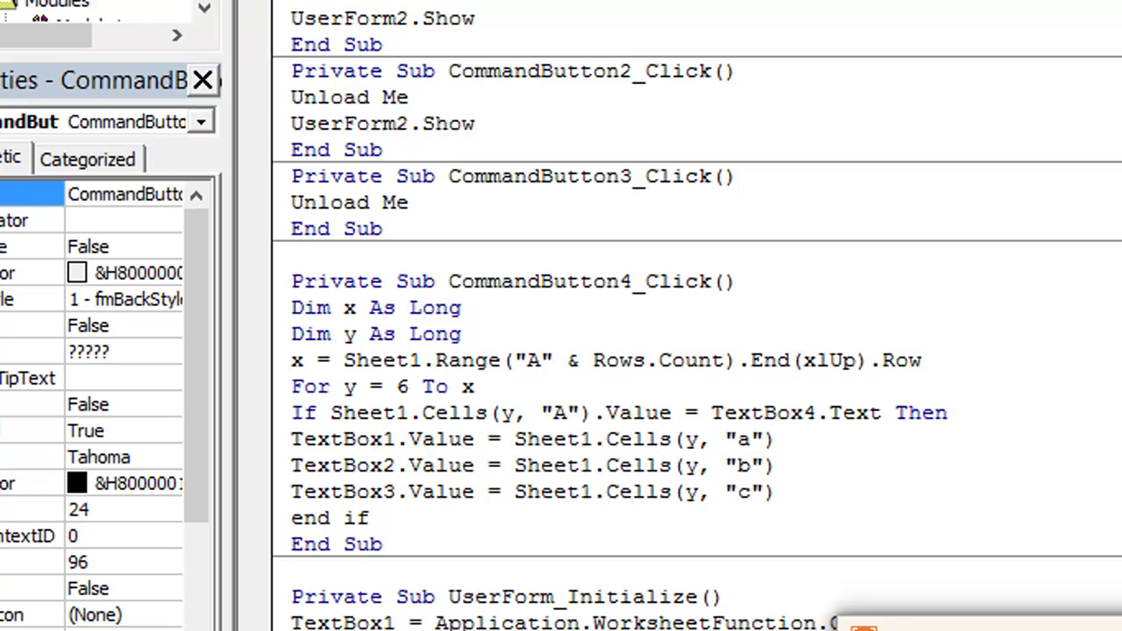
{"action": "key", "text": "Return"}
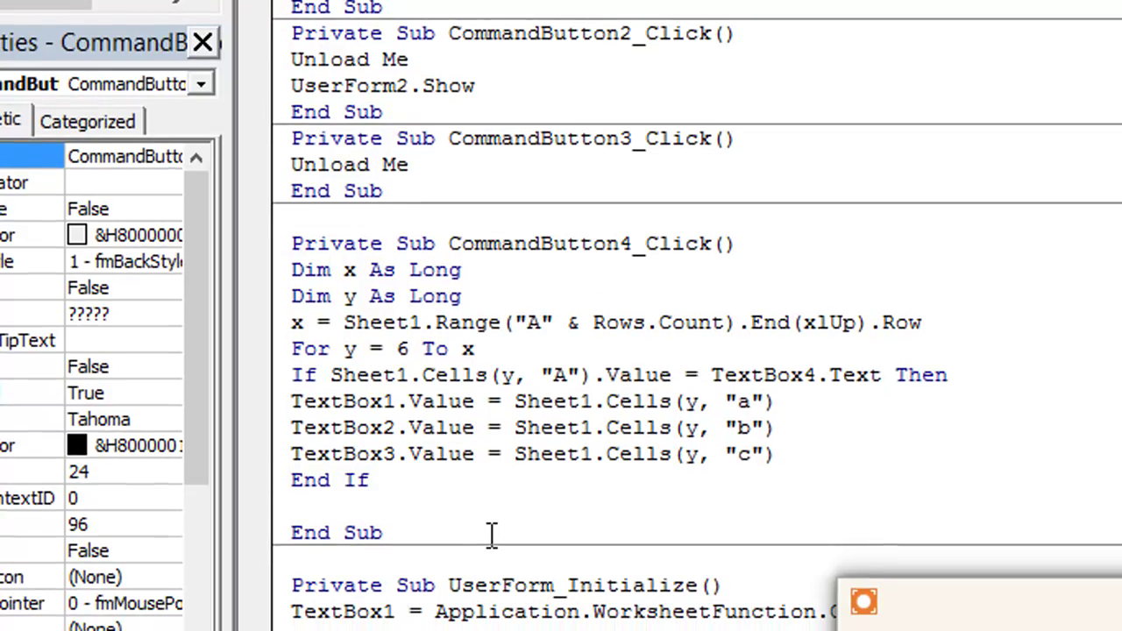
{"action": "type", "text": "ne"}
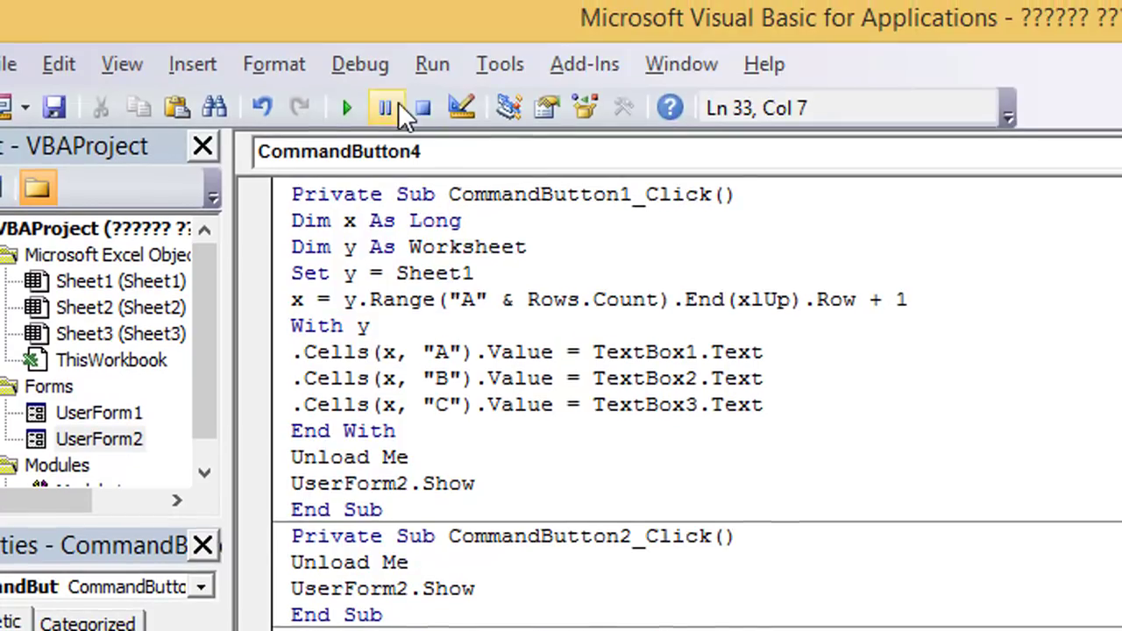
Step: Run the form, search for record 1, and debug the resulting Type mismatch error
{"action": "left_click", "coordinate": [349, 110]}
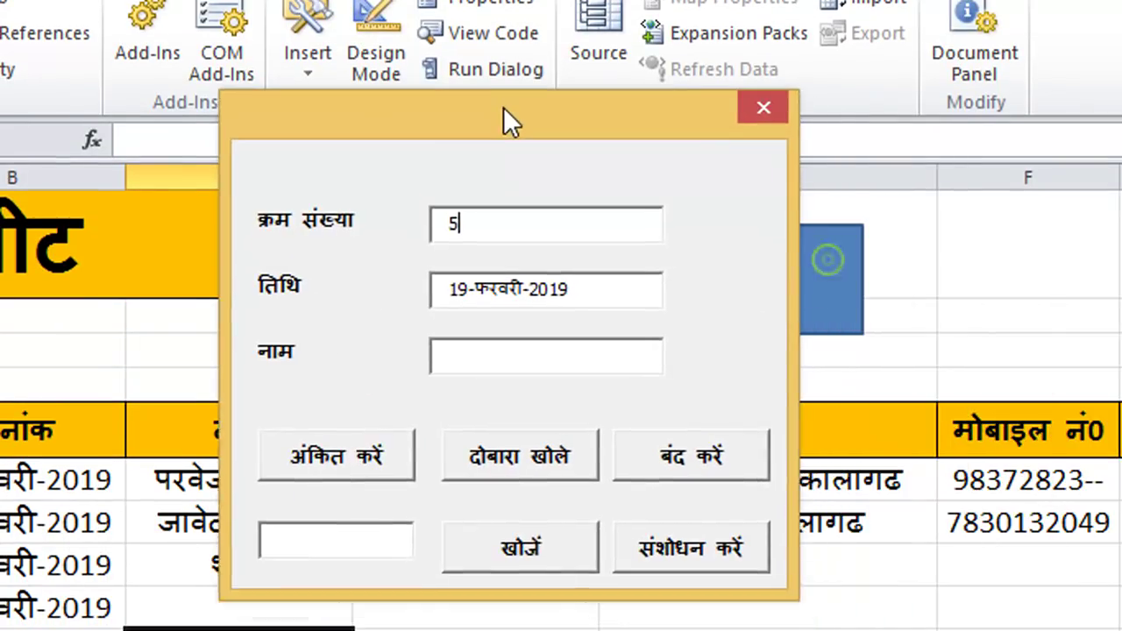
{"action": "left_click_drag", "start_coordinate": [829, 262], "coordinate": [497, 98]}
{"action": "left_click", "coordinate": [372, 520]}
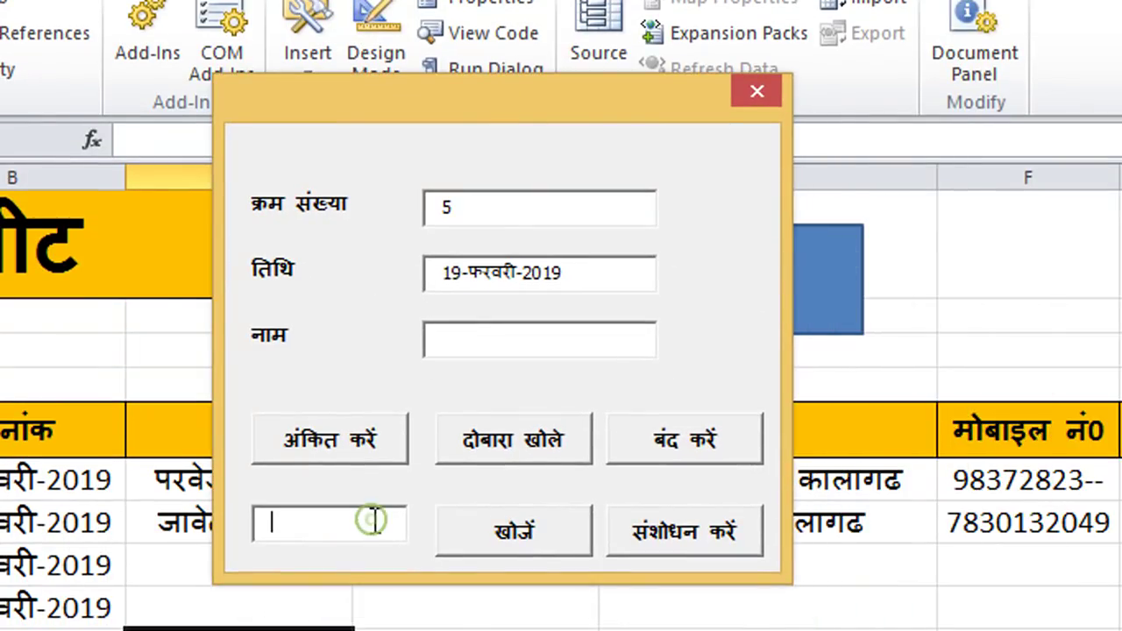
{"action": "type", "text": "1"}
{"action": "left_click", "coordinate": [474, 530]}
{"action": "left_click", "coordinate": [868, 464]}
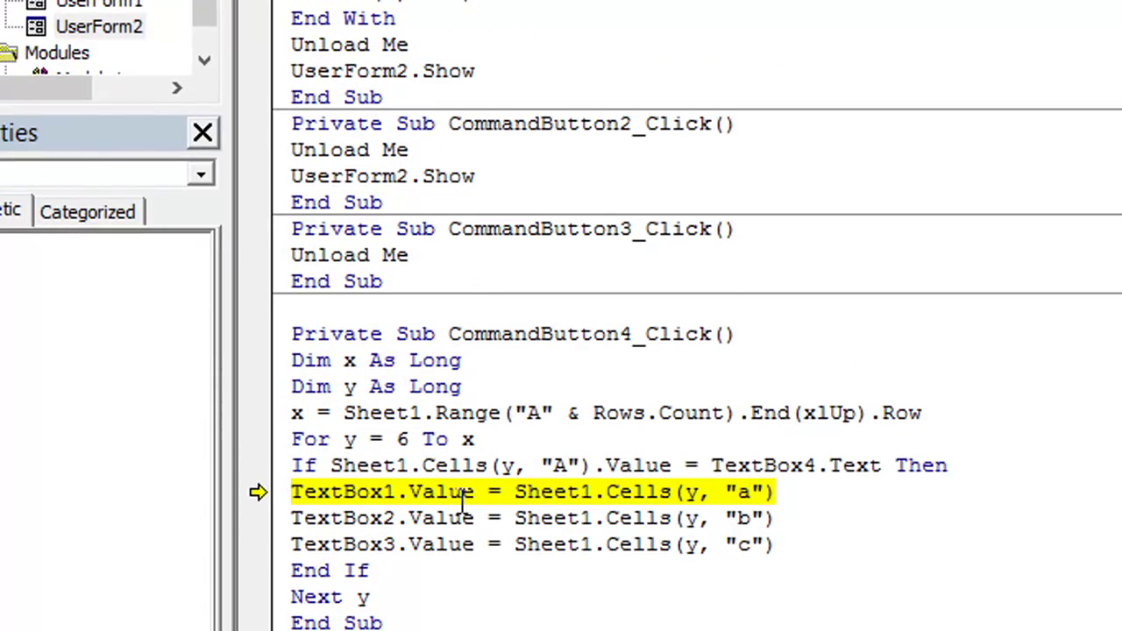
Step: Change the TextBox1–3 assignments from .Value to .Text, then reset and rerun the form
{"action": "mouse_move", "coordinate": [444, 498]}
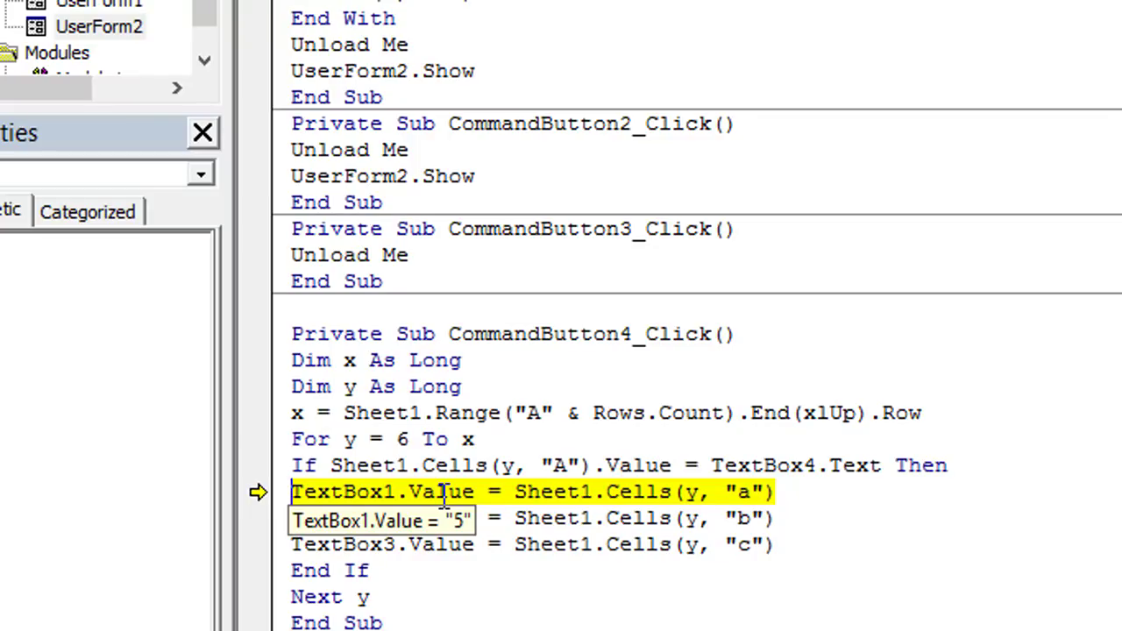
{"action": "double_click", "coordinate": [445, 495]}
{"action": "type", "text": "text"}
{"action": "key", "text": "Down"}
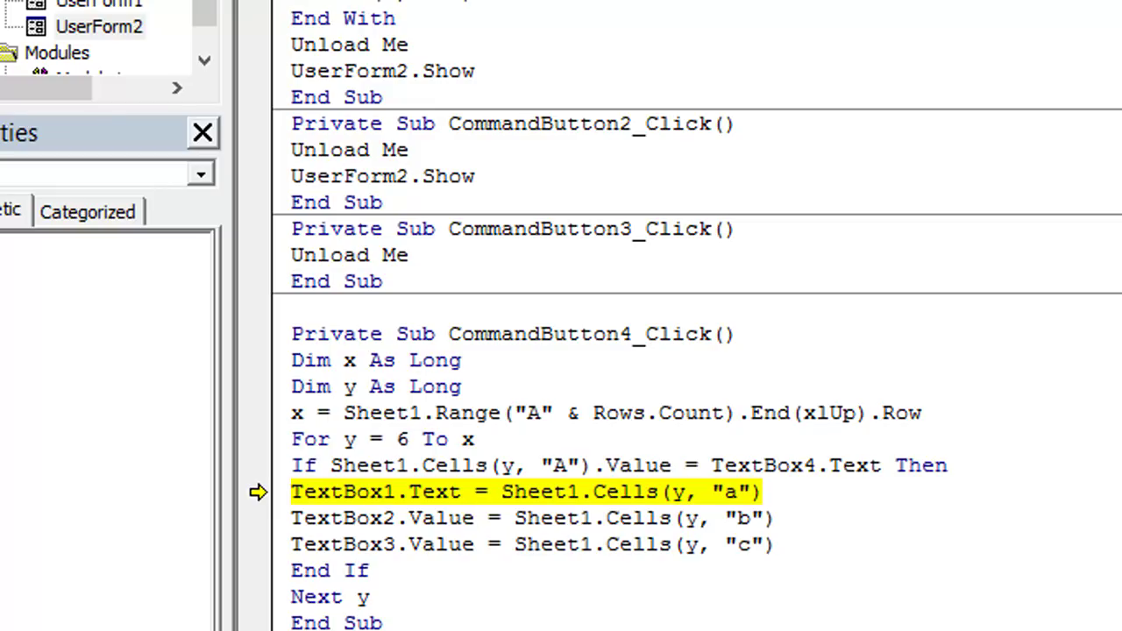
{"action": "key", "text": "Delete"}
{"action": "key", "text": "BackSpace"}
{"action": "key", "text": "BackSpace"}
{"action": "key", "text": "BackSpace"}
{"action": "type", "text": "text"}
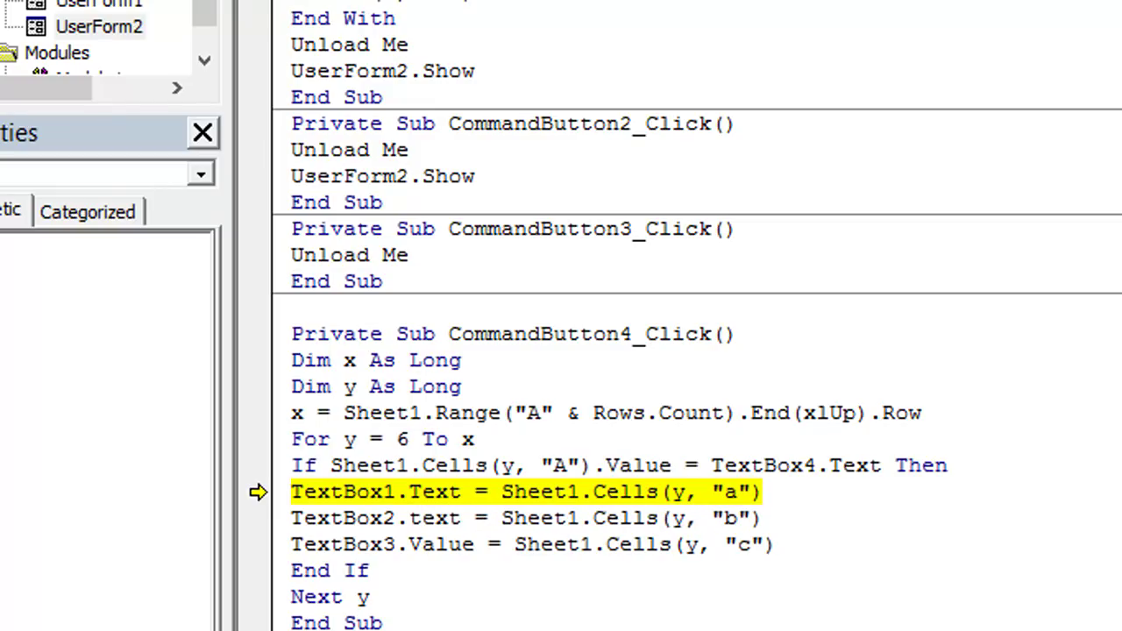
{"action": "key", "text": "Delete"}
{"action": "key", "text": "BackSpace"}
{"action": "key", "text": "BackSpace"}
{"action": "key", "text": "BackSpace"}
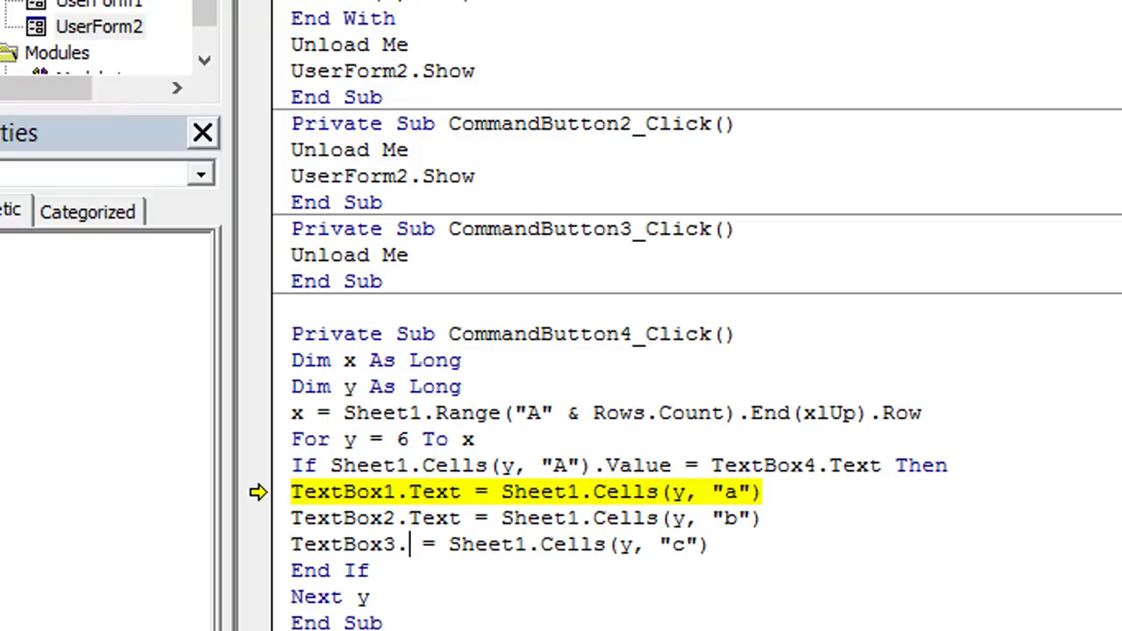
{"action": "type", "text": "text"}
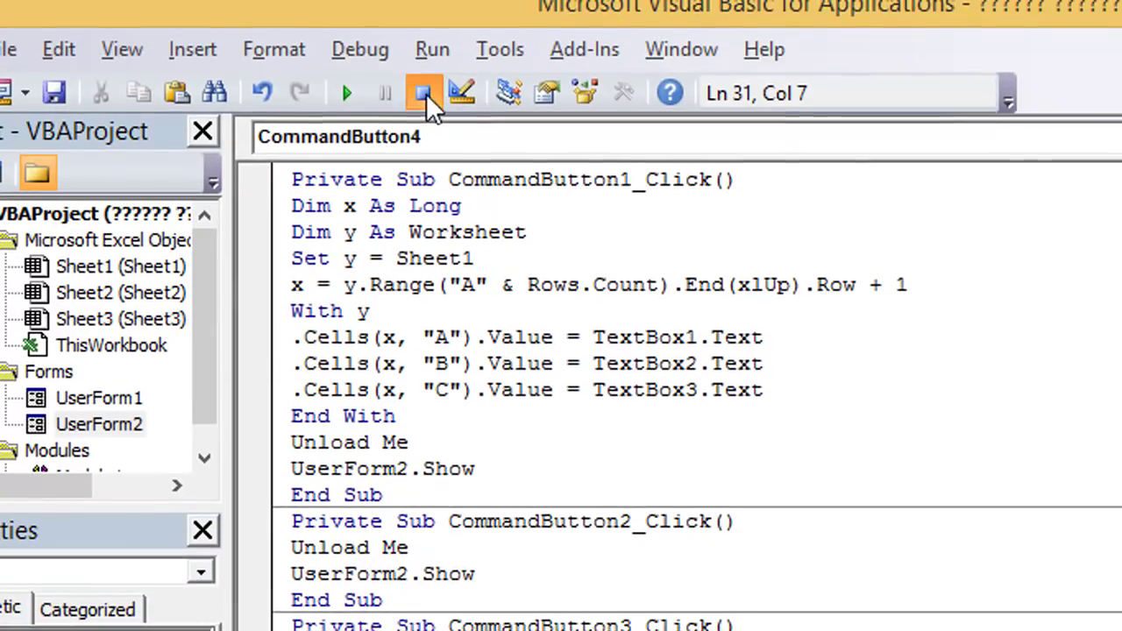
{"action": "left_click", "coordinate": [423, 92]}
{"action": "left_click", "coordinate": [359, 95]}
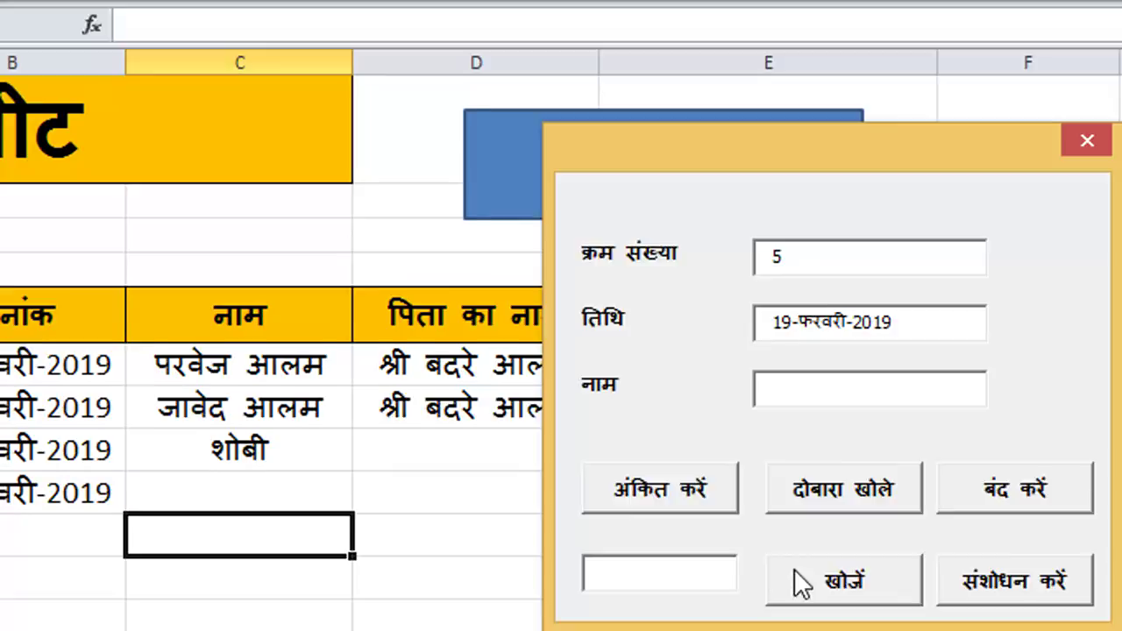
Step: Look up serial numbers 1, 2 and 3 with the form's search box
{"action": "left_click", "coordinate": [471, 473]}
{"action": "type", "text": "1"}
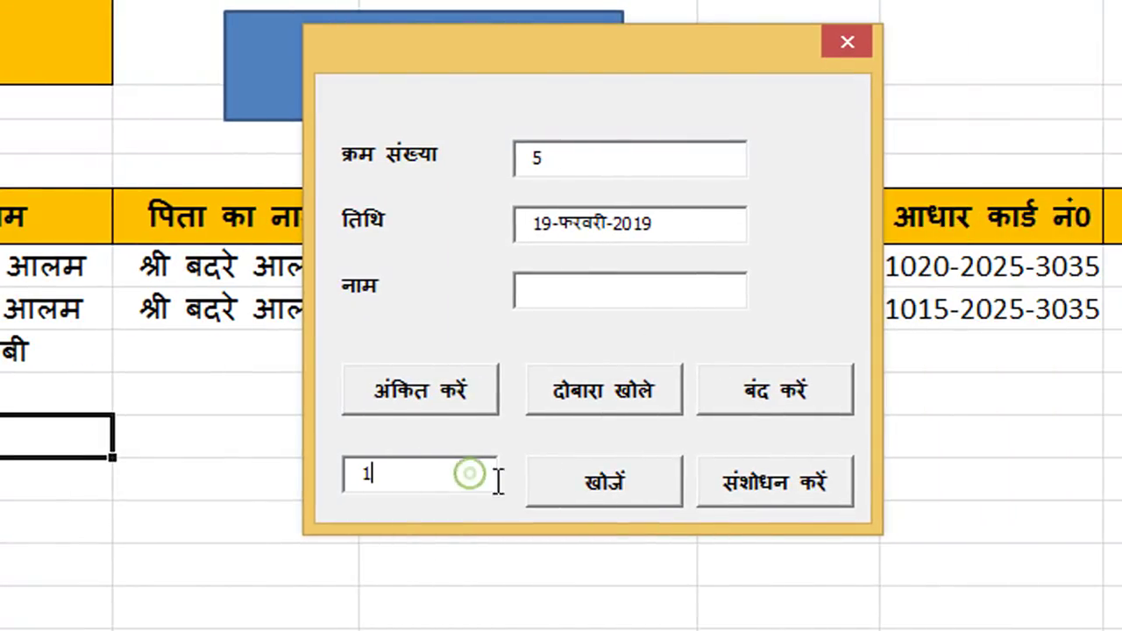
{"action": "left_click", "coordinate": [567, 480]}
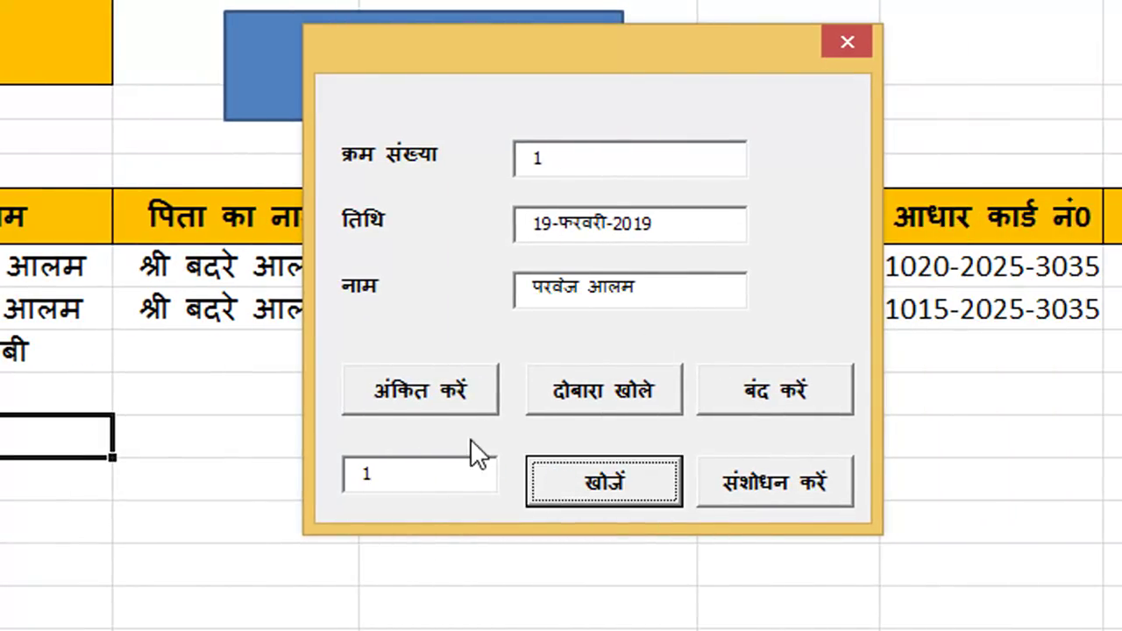
{"action": "left_click_drag", "start_coordinate": [451, 468], "coordinate": [330, 491]}
{"action": "type", "text": "2"}
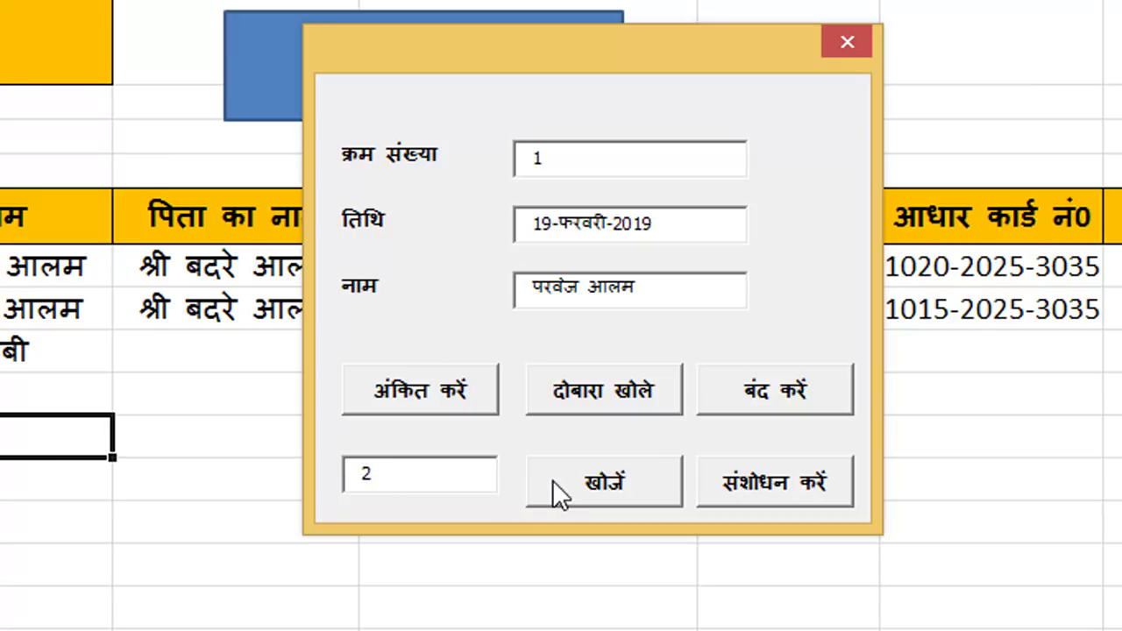
{"action": "left_click", "coordinate": [552, 479]}
{"action": "double_click", "coordinate": [388, 471]}
{"action": "type", "text": "3"}
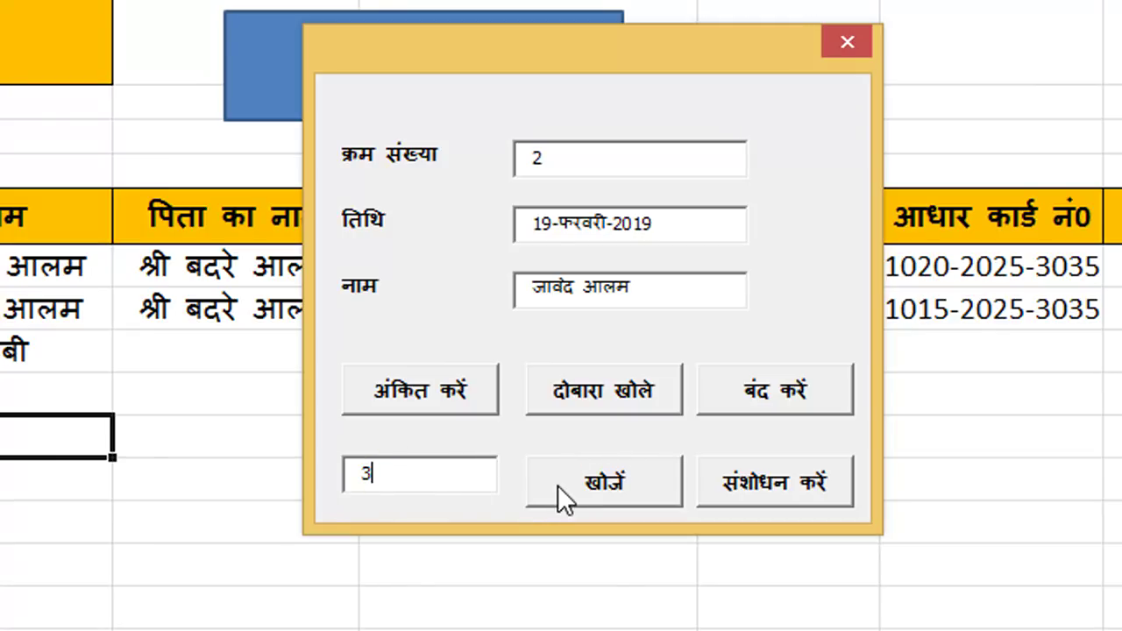
{"action": "left_click", "coordinate": [559, 483]}
Step: Look up record 4, then enter 1 and search again
{"action": "left_click_drag", "start_coordinate": [418, 468], "coordinate": [338, 474]}
{"action": "type", "text": "4"}
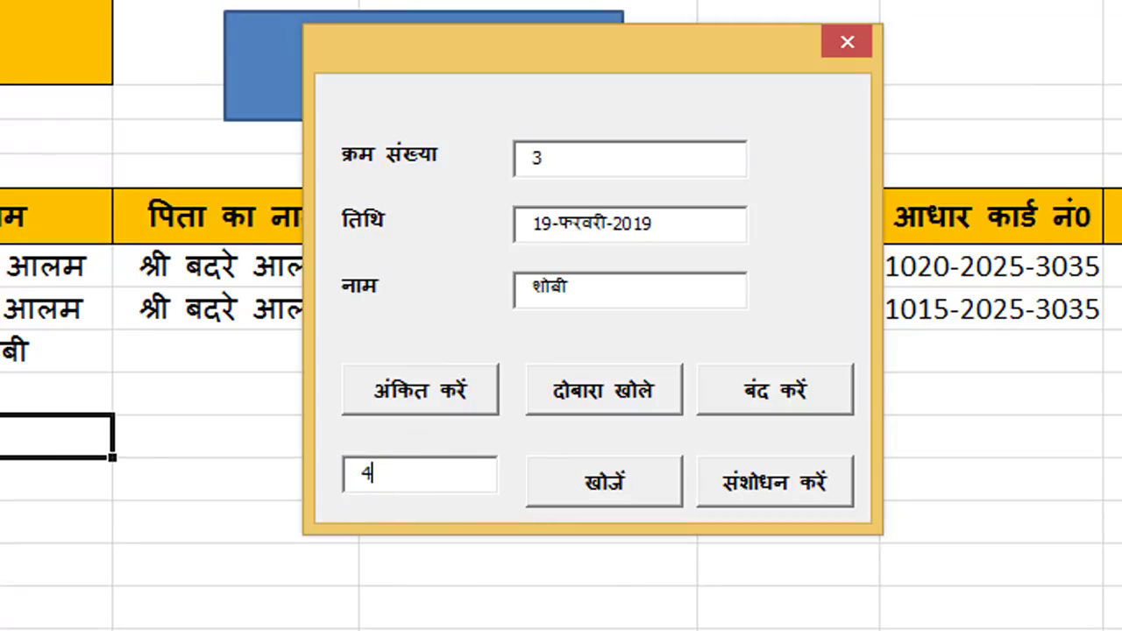
{"action": "left_click", "coordinate": [561, 479]}
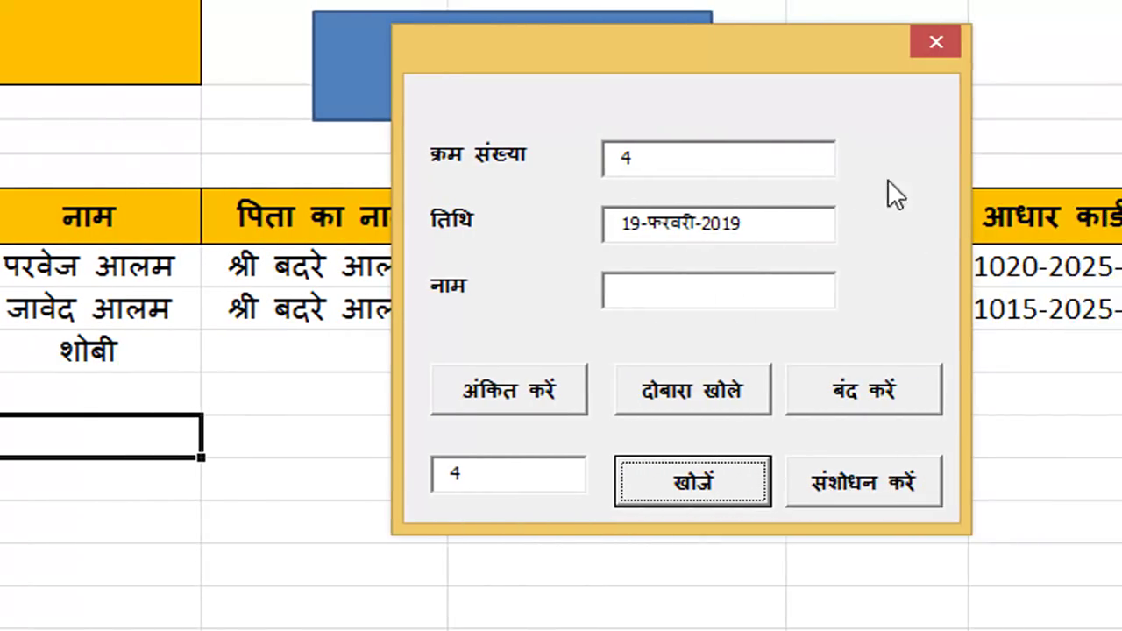
{"action": "left_click", "coordinate": [649, 285]}
{"action": "type", "text": "1"}
{"action": "left_click", "coordinate": [673, 480]}
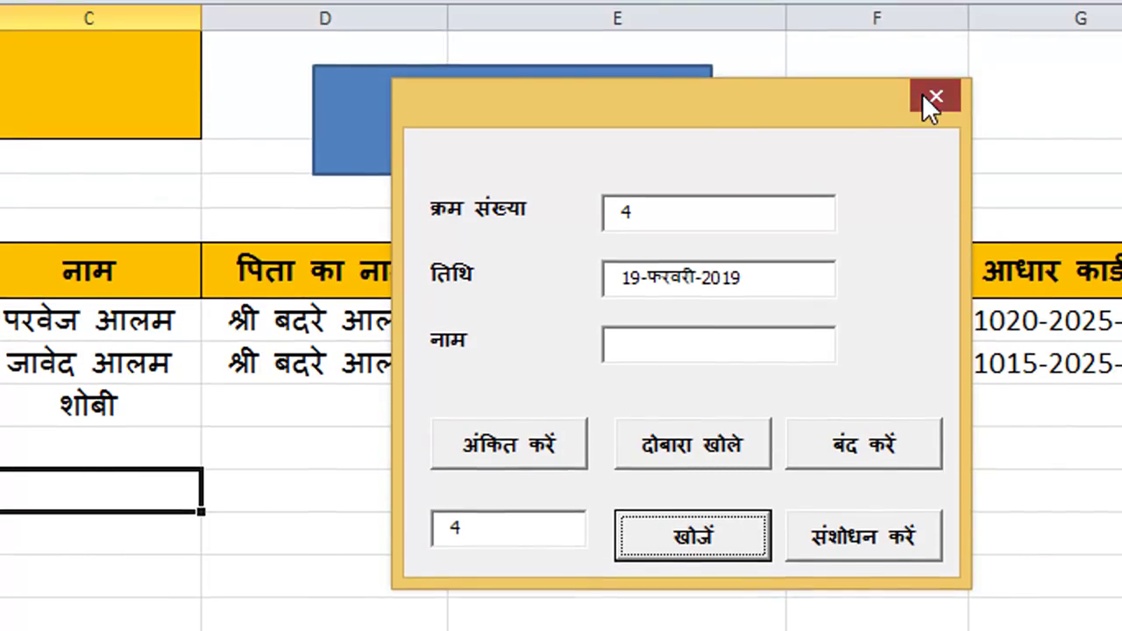
Step: Close the form and create the CommandButton5_Click routine for the संशोधन करें button
{"action": "left_click", "coordinate": [936, 41]}
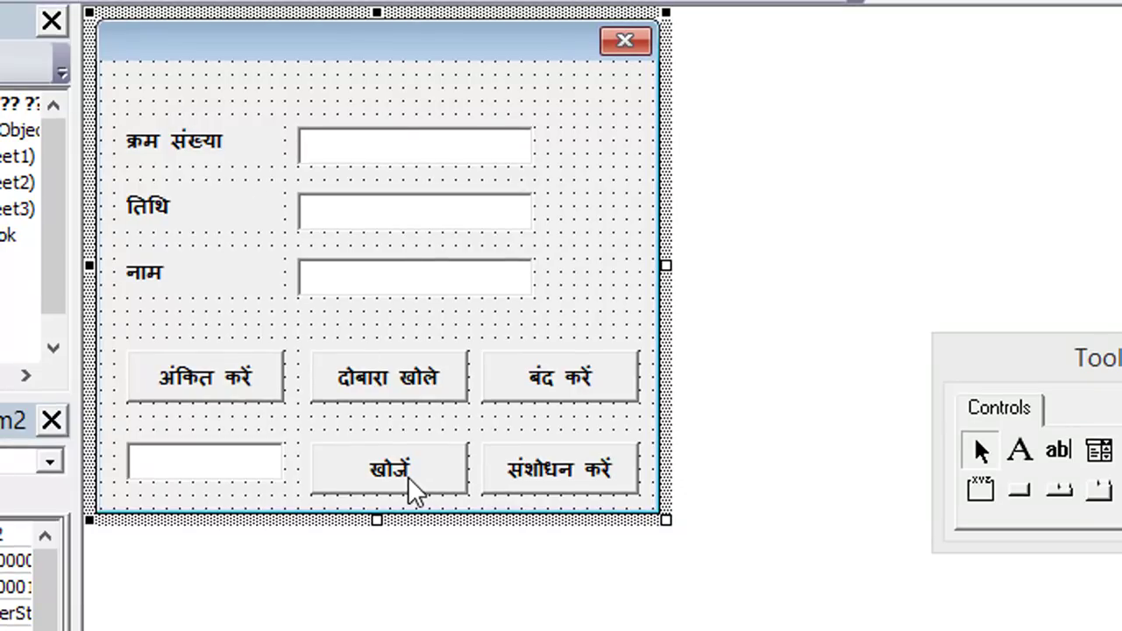
{"action": "left_click", "coordinate": [552, 477]}
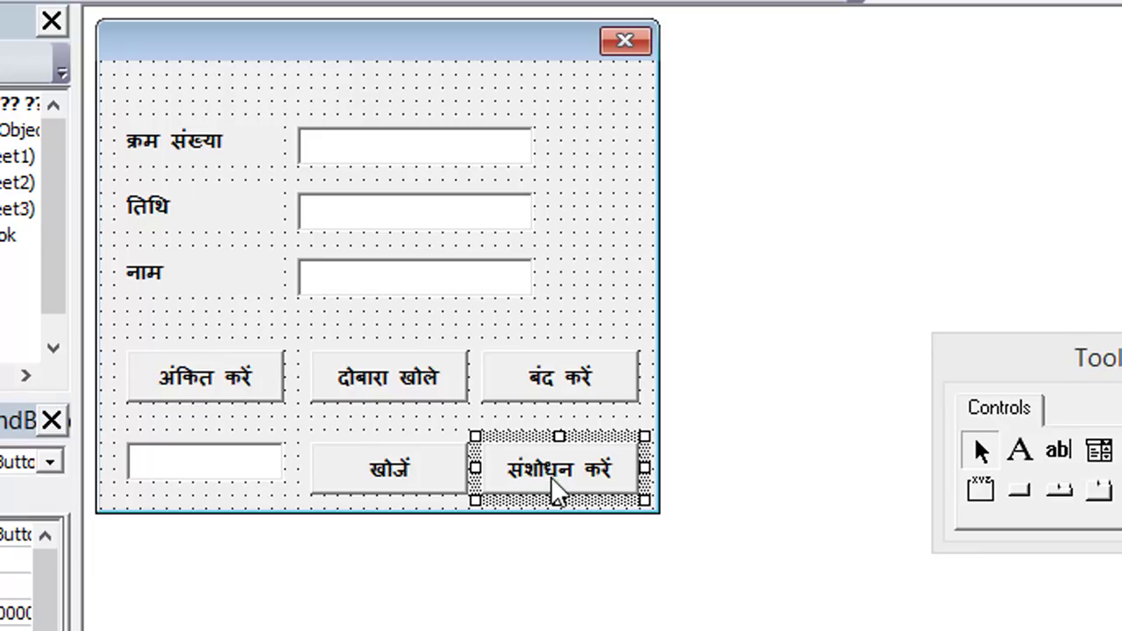
{"action": "double_click", "coordinate": [557, 473]}
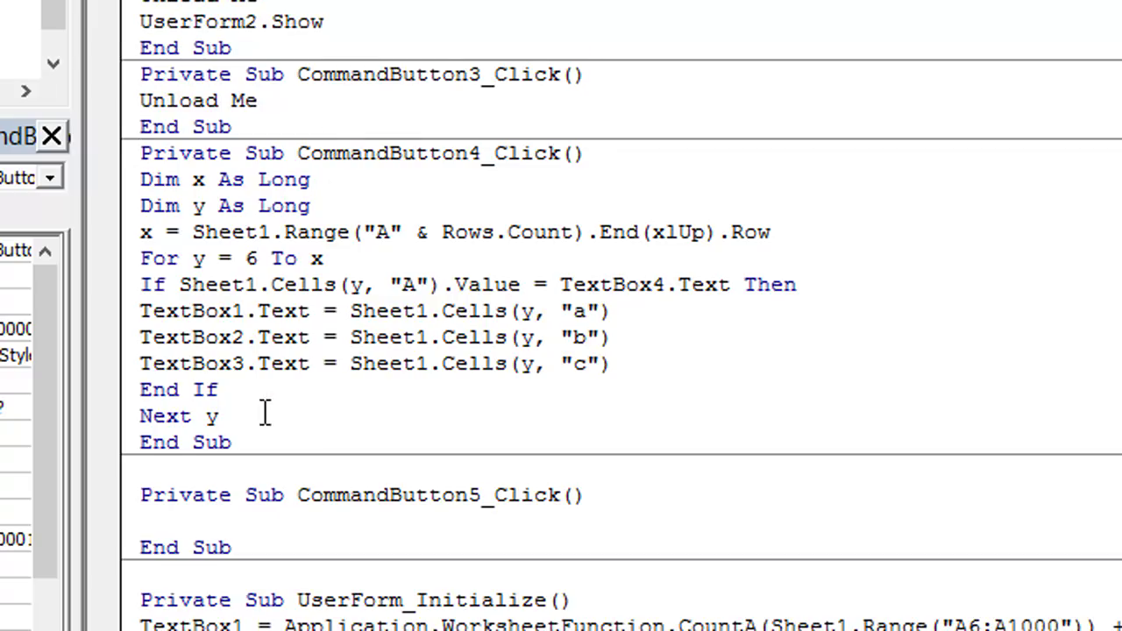
{"action": "left_click", "coordinate": [242, 468]}
{"action": "key", "text": "Delete"}
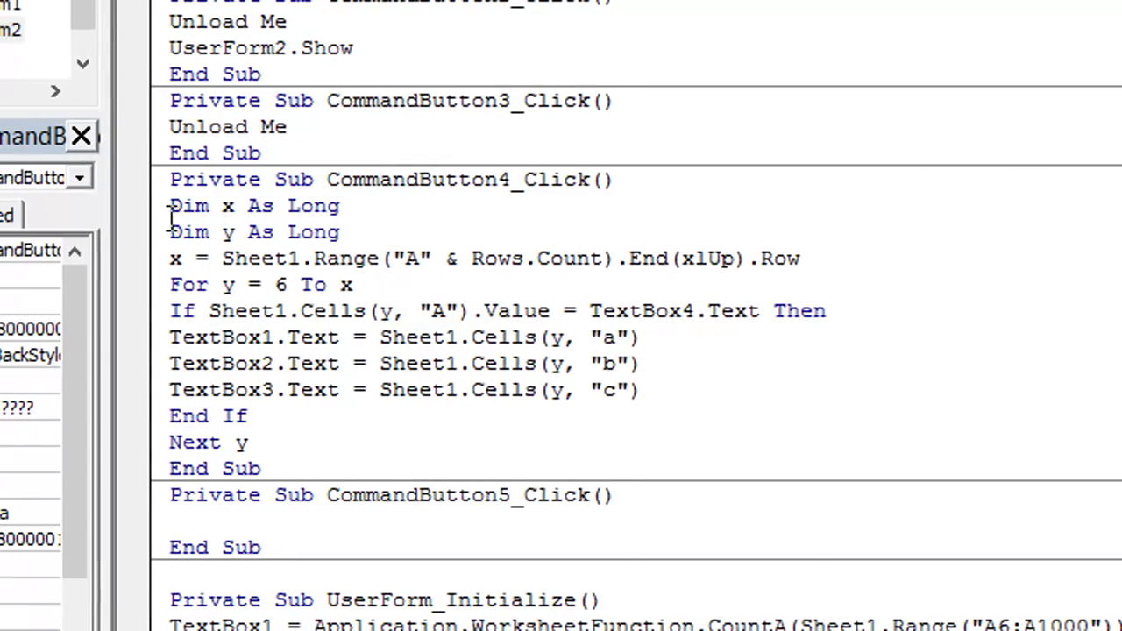
Step: Copy the CommandButton4 search loop and paste it into CommandButton5_Click
{"action": "mouse_move", "coordinate": [172, 211]}
{"action": "left_mouse_down"}
{"action": "mouse_move", "coordinate": [325, 337]}
{"action": "mouse_move", "coordinate": [377, 432]}
{"action": "left_mouse_up"}
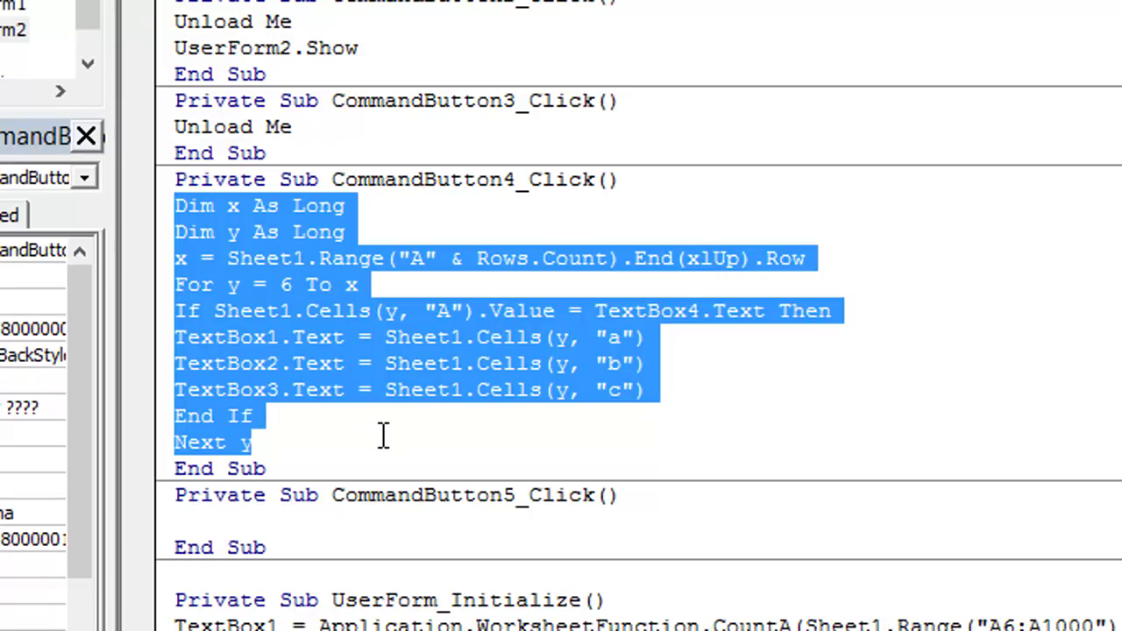
{"action": "right_click", "coordinate": [285, 332]}
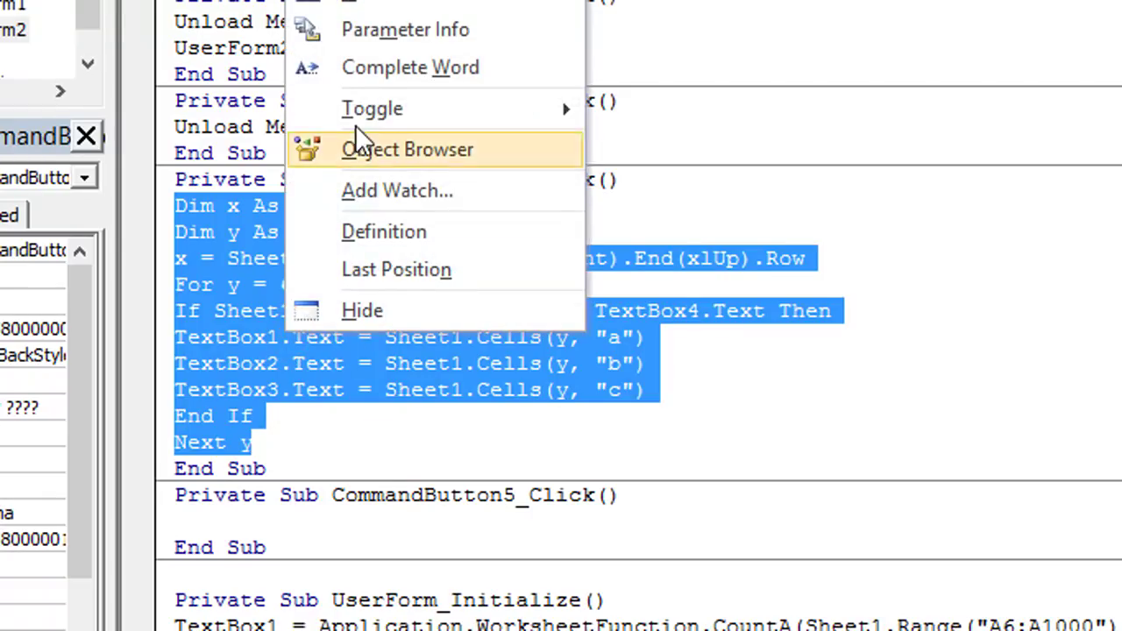
{"action": "left_click", "coordinate": [372, 94]}
{"action": "scroll", "coordinate": [391, 561], "scroll_direction": "down", "scroll_amount": 3}
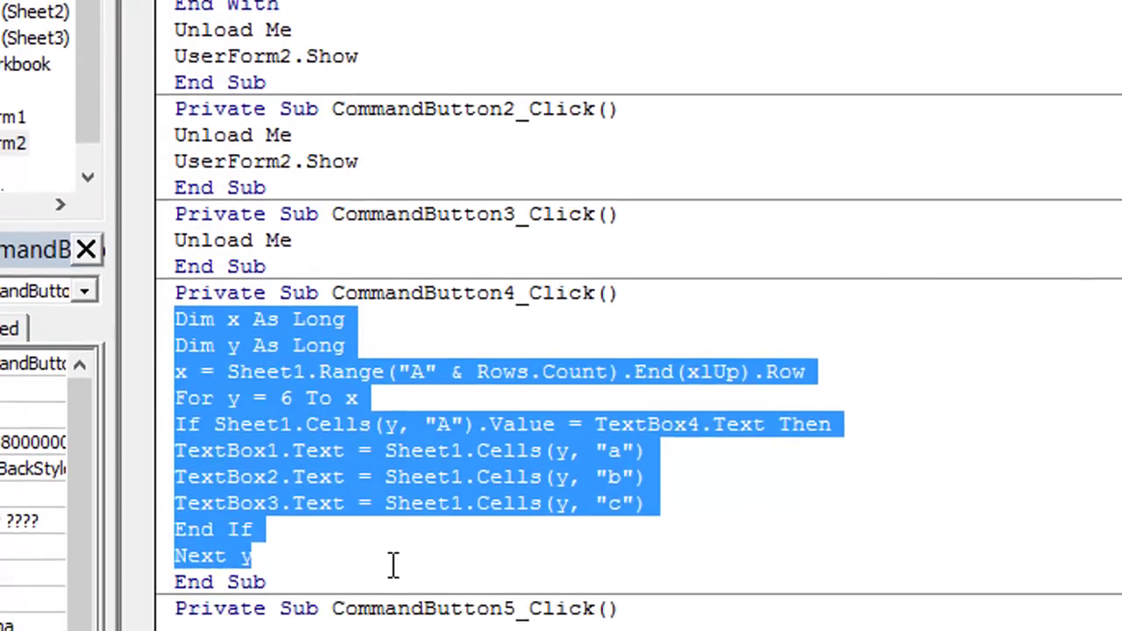
{"action": "left_click", "coordinate": [280, 525]}
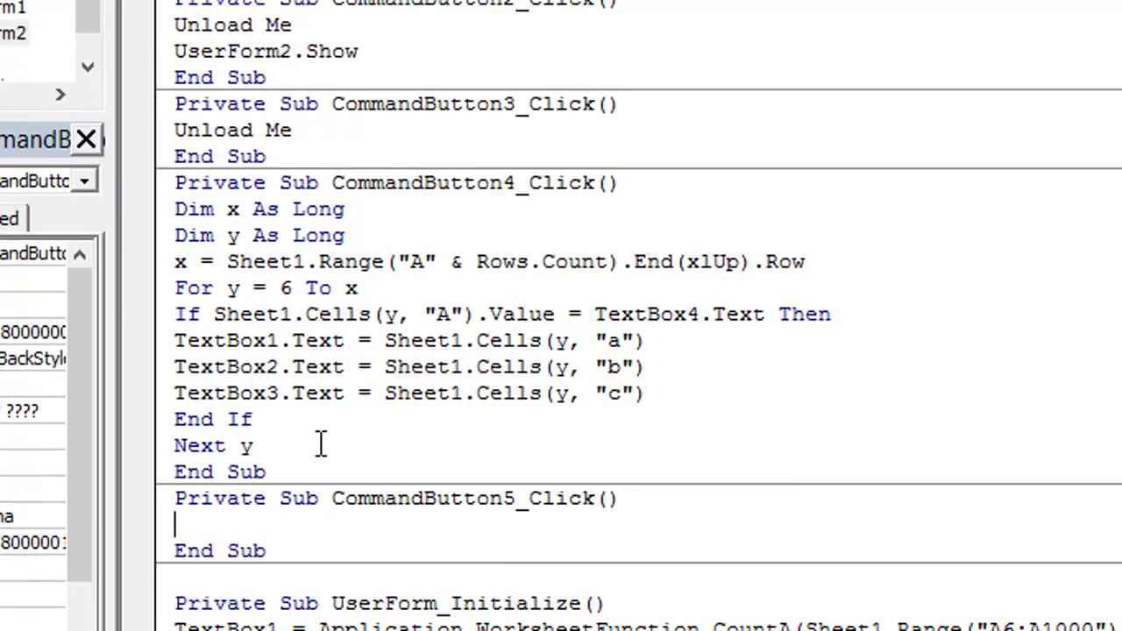
{"action": "key", "text": "ctrl+v"}
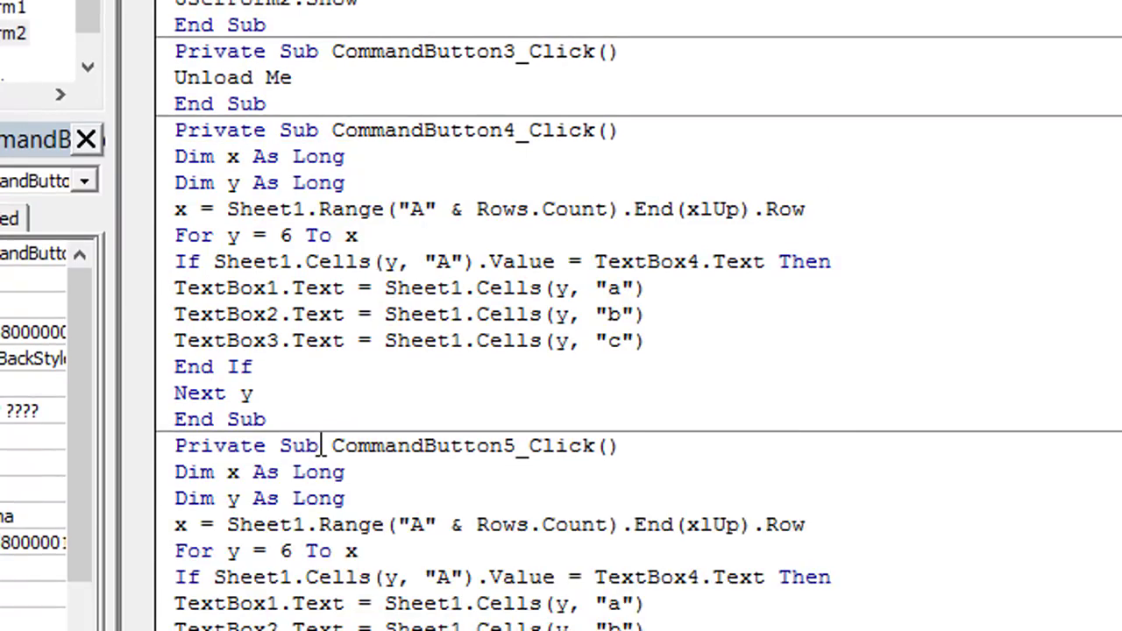
{"action": "scroll", "coordinate": [289, 537], "scroll_direction": "down", "scroll_amount": 2}
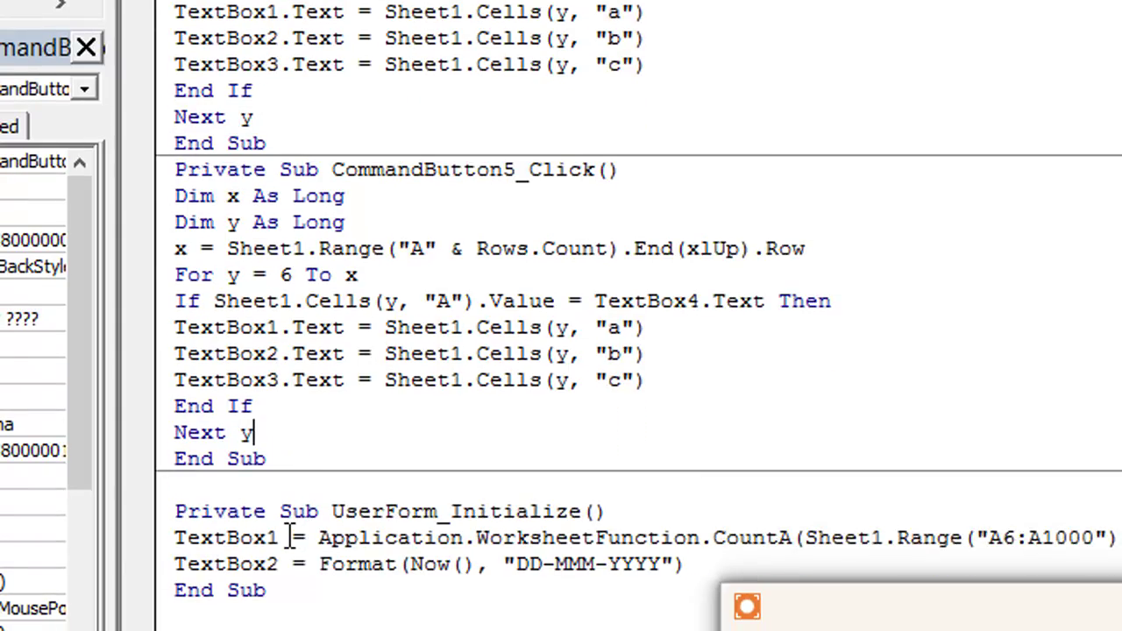
Step: Add blank lines below the last routine and rewrite the first line as Sheet1.Cells(y, "a") = TextBox1.Text
{"action": "left_click", "coordinate": [269, 489]}
{"action": "scroll", "coordinate": [269, 517], "scroll_direction": "down", "scroll_amount": 1}
{"action": "left_click", "coordinate": [275, 541]}
{"action": "key", "text": "Return"}
{"action": "key", "text": "Return"}
{"action": "key", "text": "Return"}
{"action": "key", "text": "Return"}
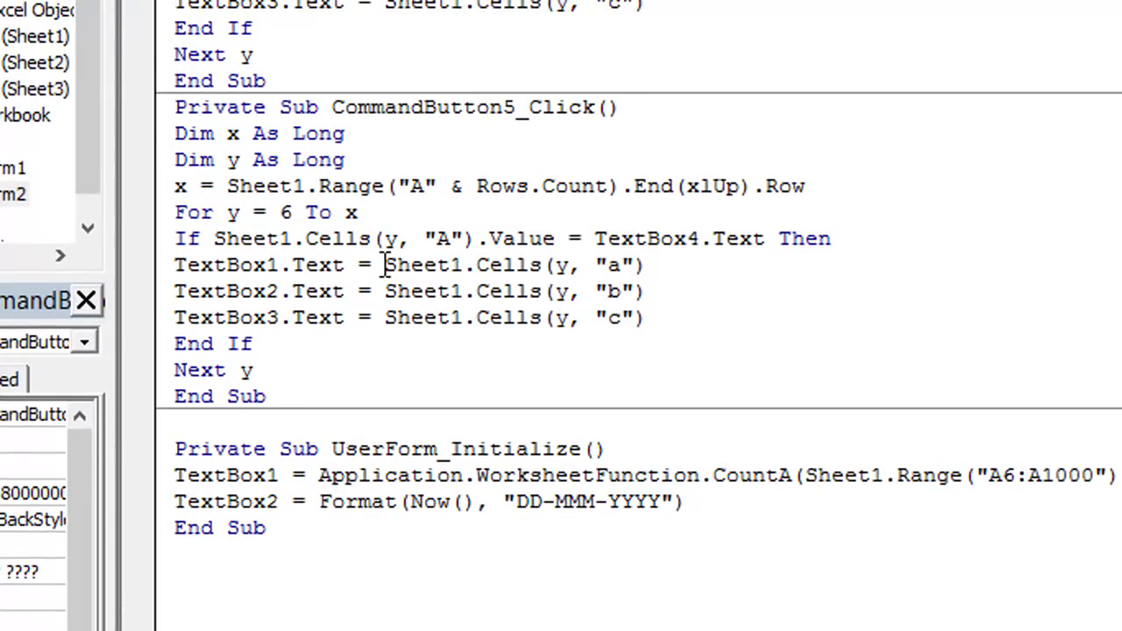
{"action": "left_click_drag", "start_coordinate": [385, 265], "coordinate": [650, 267]}
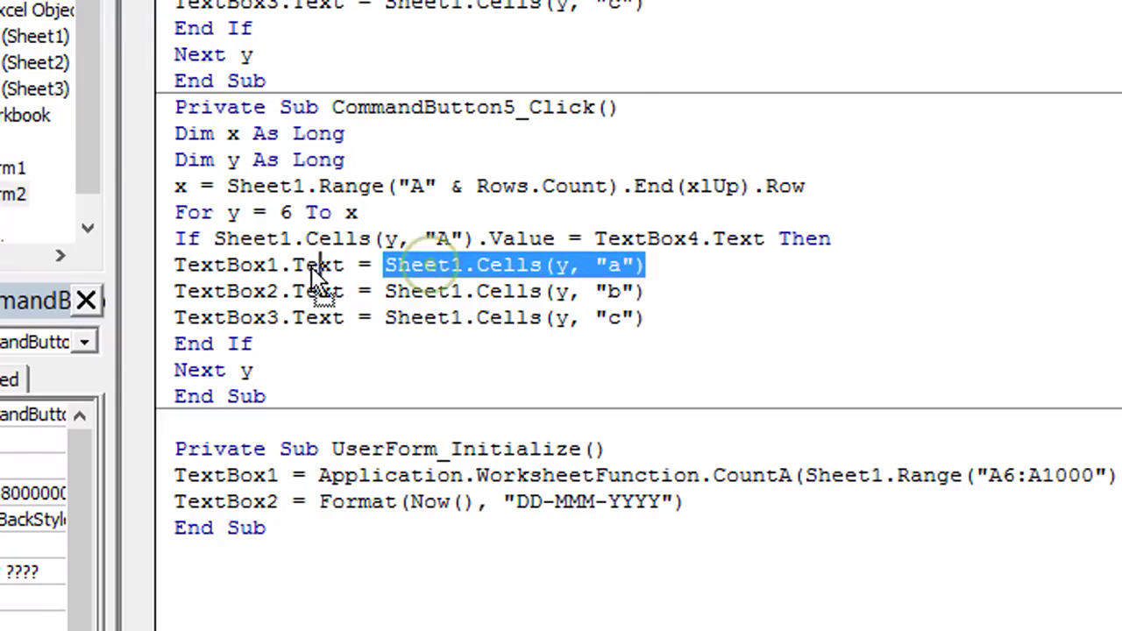
{"action": "left_click_drag", "start_coordinate": [179, 273], "coordinate": [177, 268]}
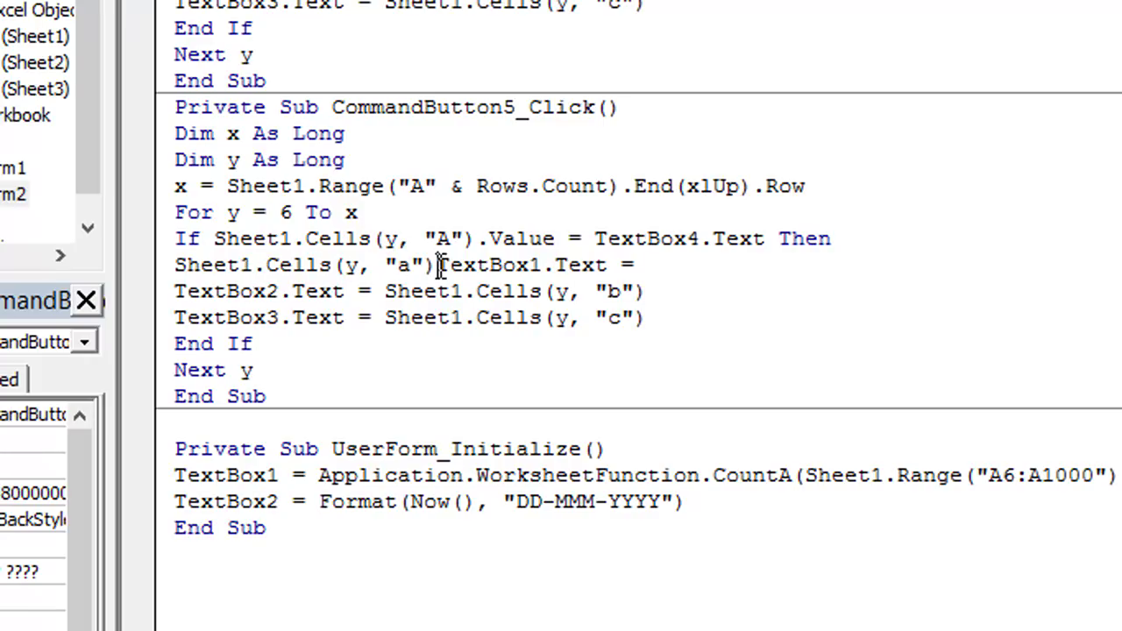
{"action": "type", "text": "="}
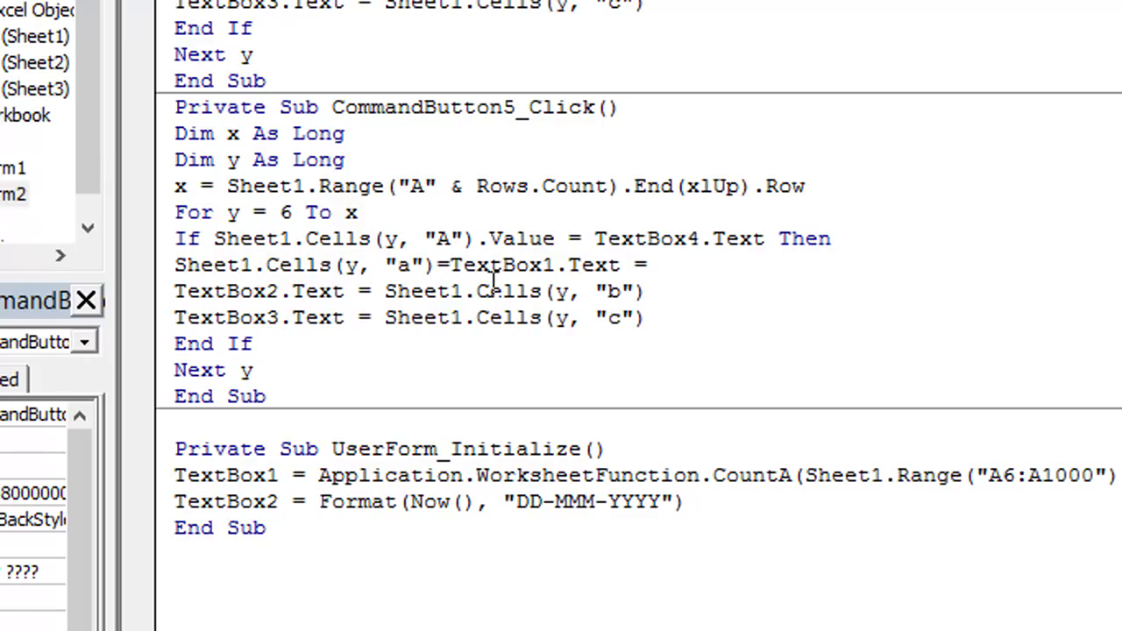
{"action": "left_click_drag", "start_coordinate": [619, 267], "coordinate": [662, 270]}
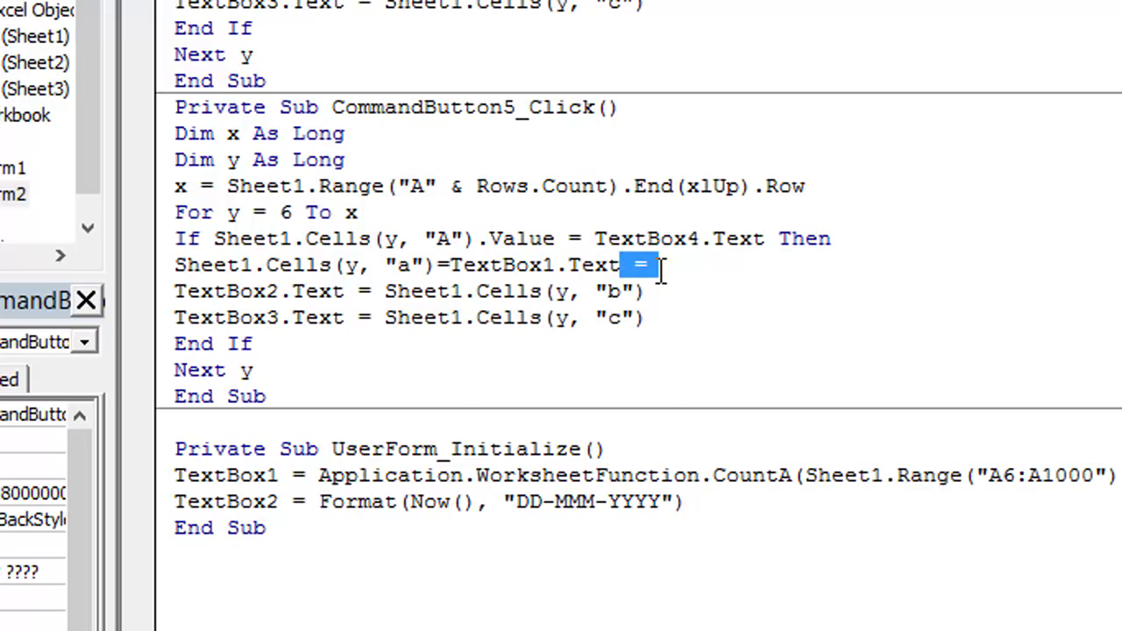
{"action": "key", "text": "Delete"}
Step: Reverse the TextBox2 and TextBox3 lines to write into columns b and c
{"action": "left_click_drag", "start_coordinate": [650, 291], "coordinate": [175, 300]}
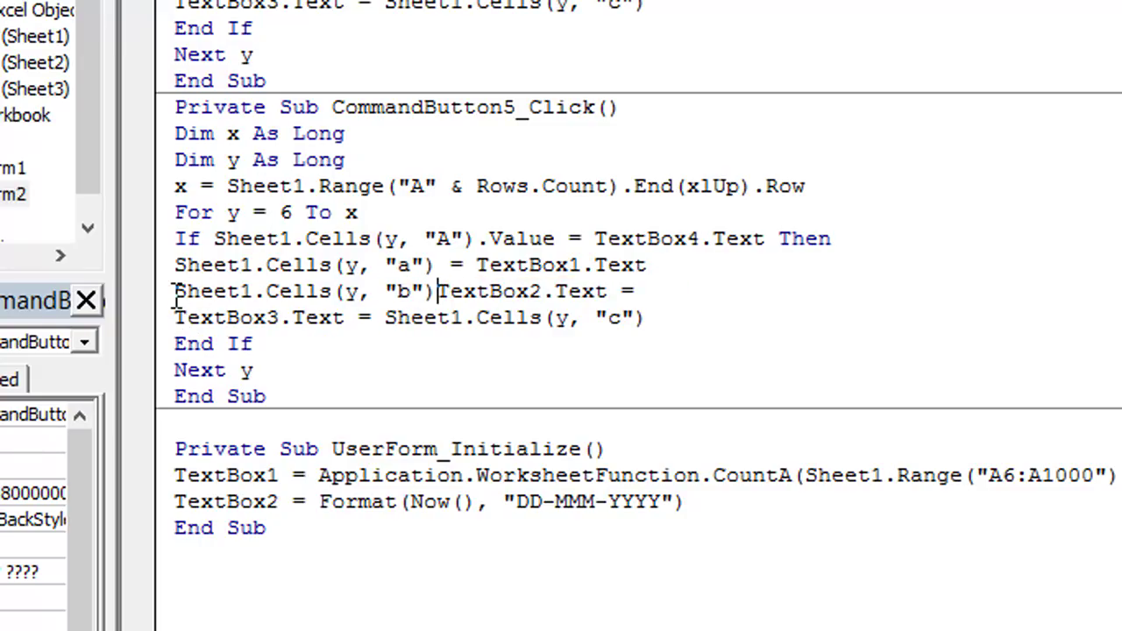
{"action": "type", "text": "="}
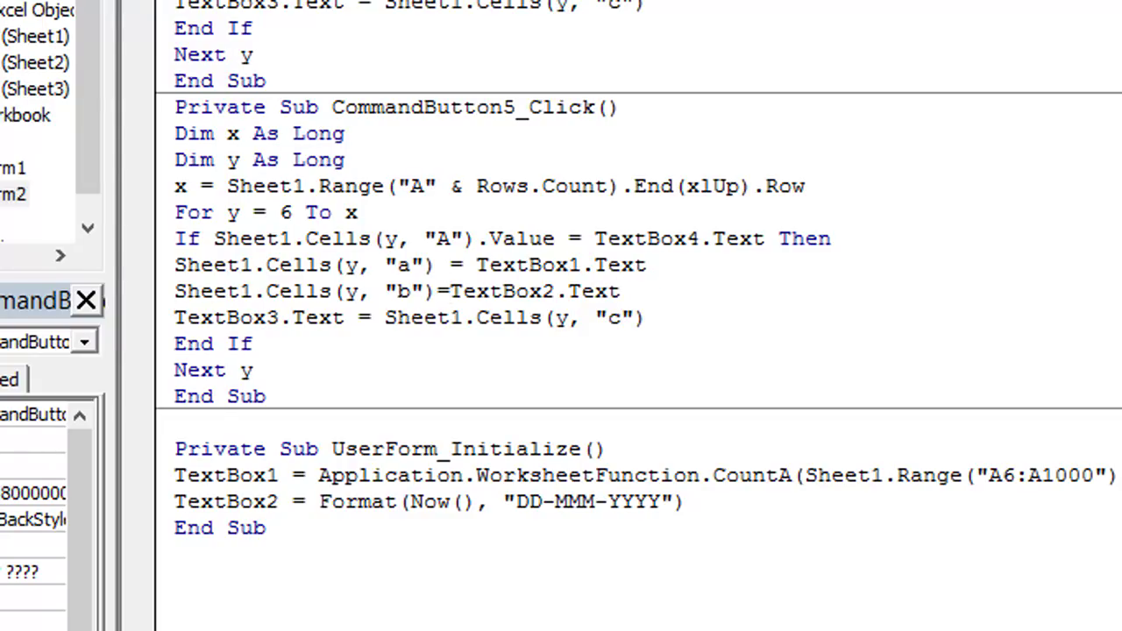
{"action": "left_click_drag", "start_coordinate": [486, 318], "coordinate": [764, 321]}
{"action": "left_click_drag", "start_coordinate": [697, 324], "coordinate": [279, 320]}
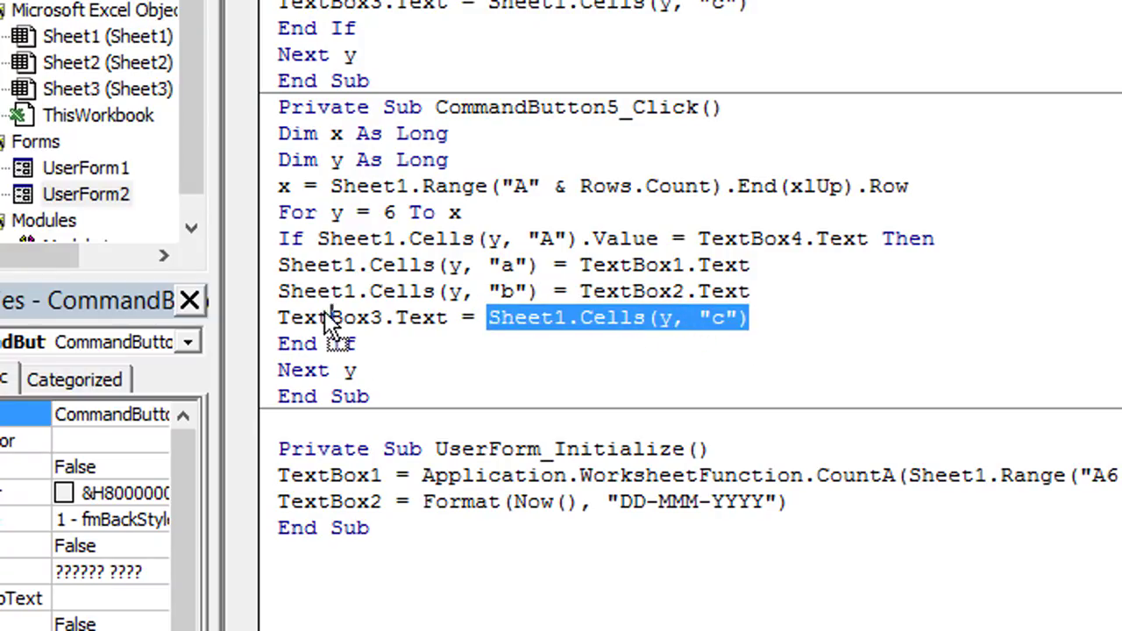
{"action": "type", "text": "=TextBox3.Text"}
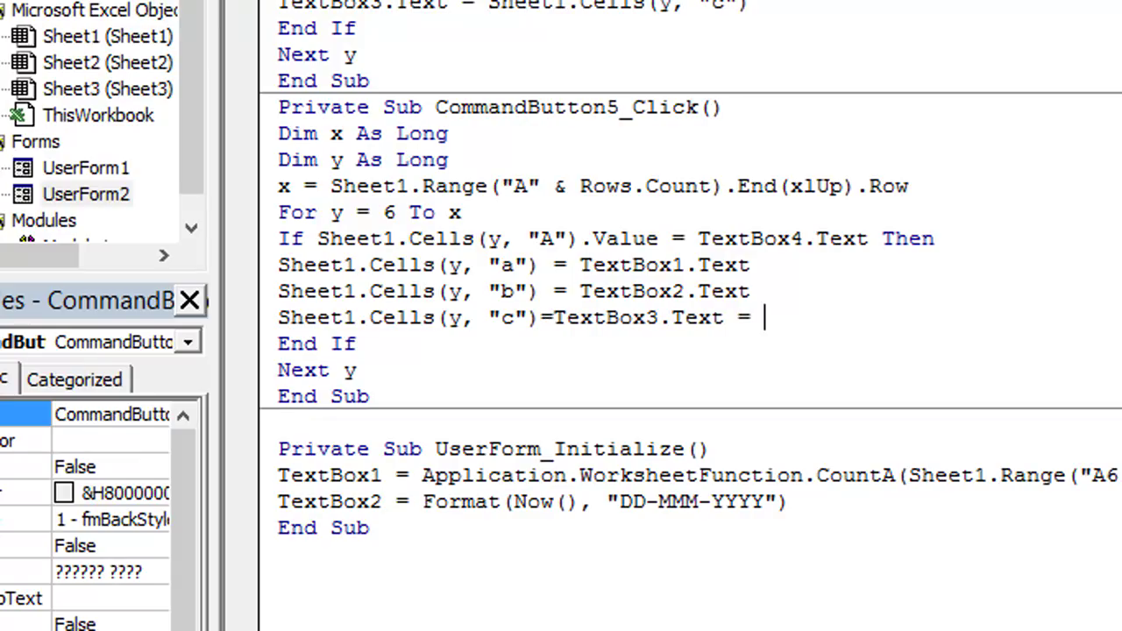
{"action": "left_click", "coordinate": [509, 352]}
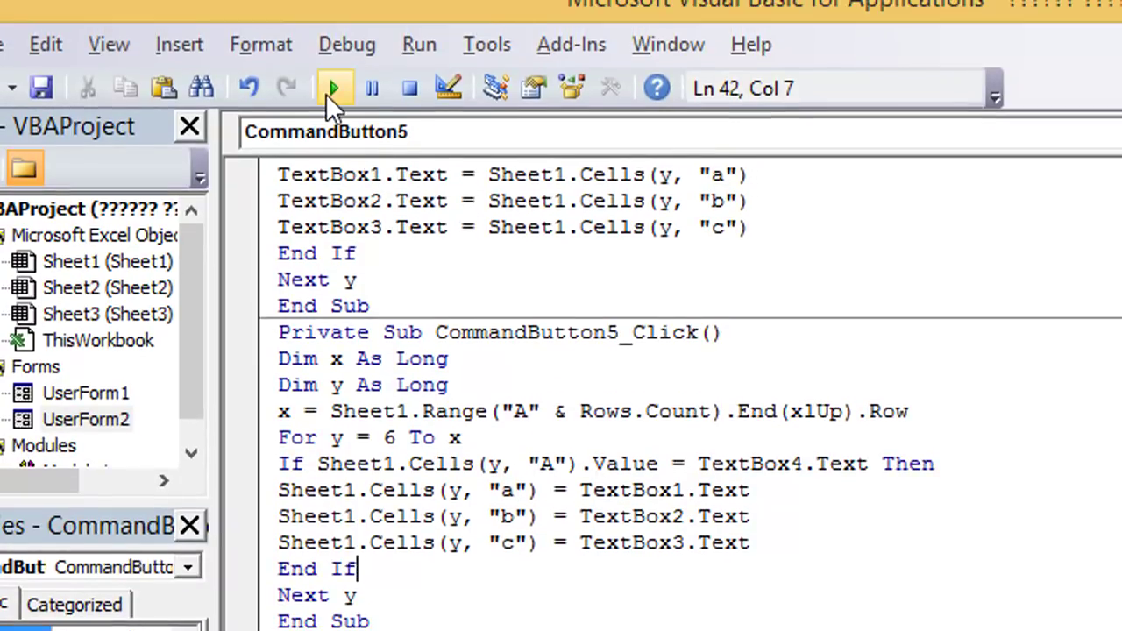
Step: Run the form and look up record 1
{"action": "left_click", "coordinate": [328, 24]}
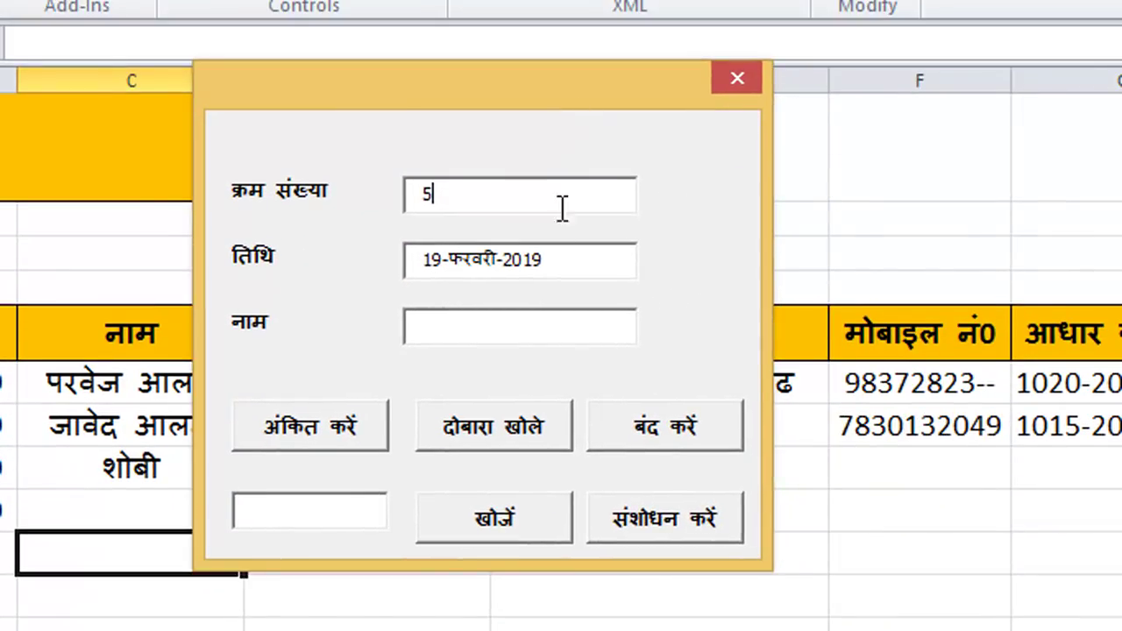
{"action": "left_click", "coordinate": [350, 501]}
{"action": "type", "text": "1"}
{"action": "left_click", "coordinate": [462, 515]}
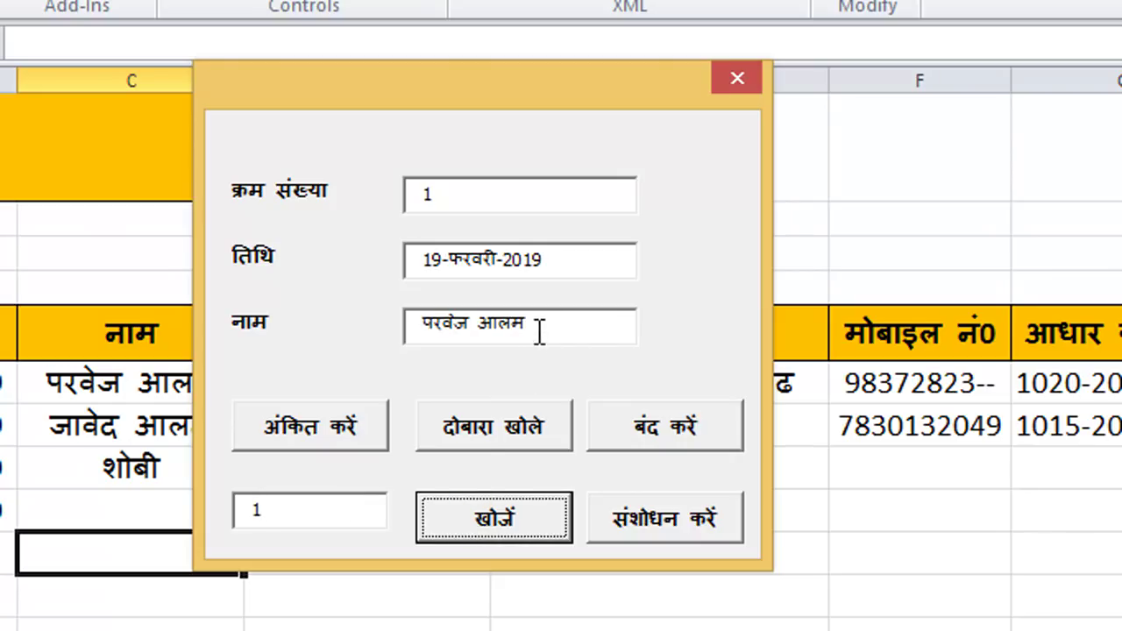
Step: Prefix the name with श्री and update, then remove the prefix and update again
{"action": "left_click", "coordinate": [417, 324]}
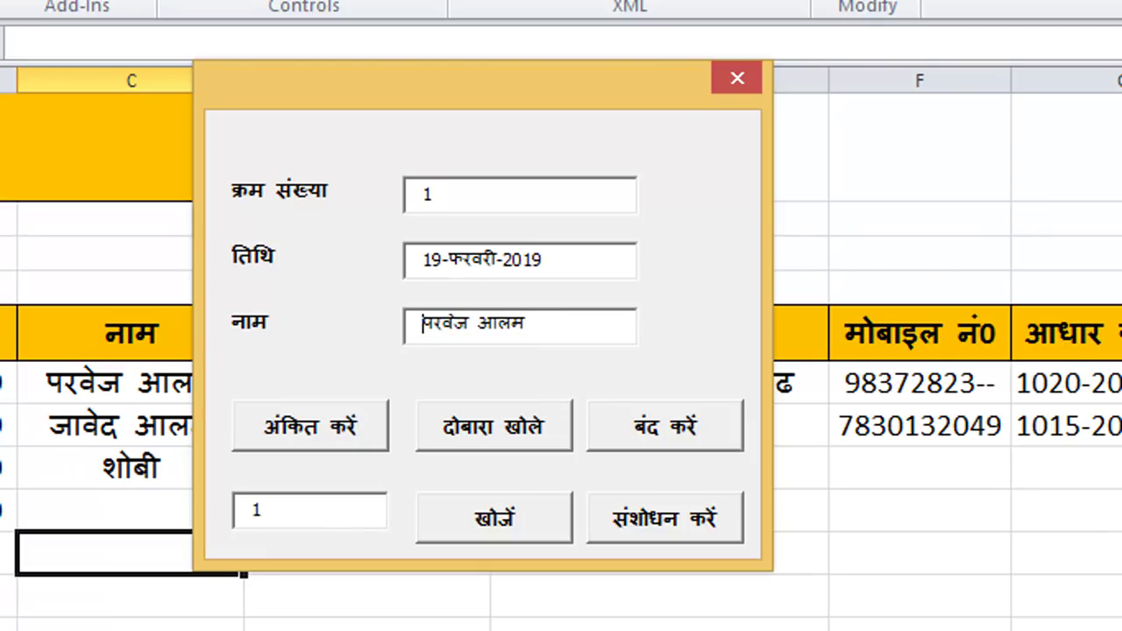
{"action": "type", "text": "श"}
{"action": "type", "text": "्री"}
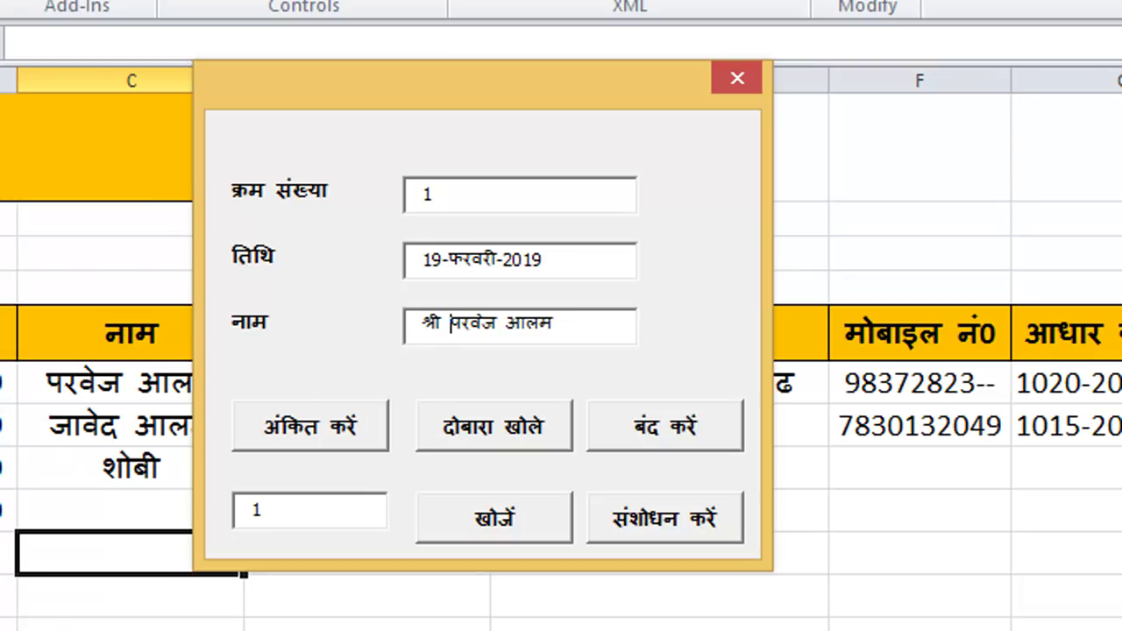
{"action": "left_click", "coordinate": [699, 526]}
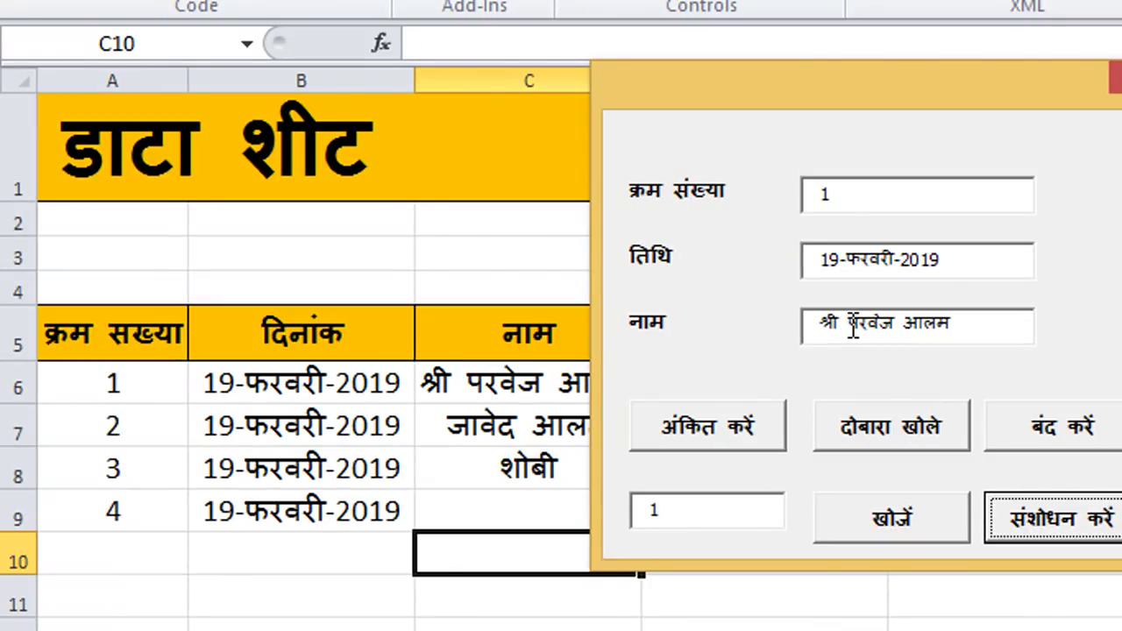
{"action": "left_click_drag", "start_coordinate": [850, 325], "coordinate": [805, 326]}
{"action": "key", "text": "BackSpace"}
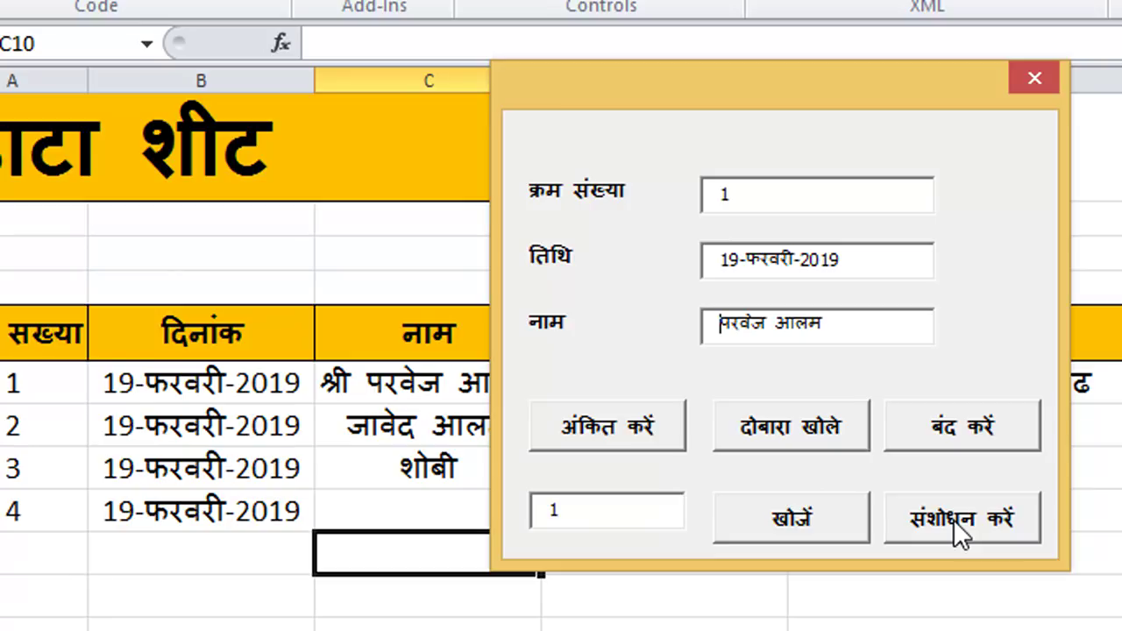
{"action": "left_click", "coordinate": [953, 519]}
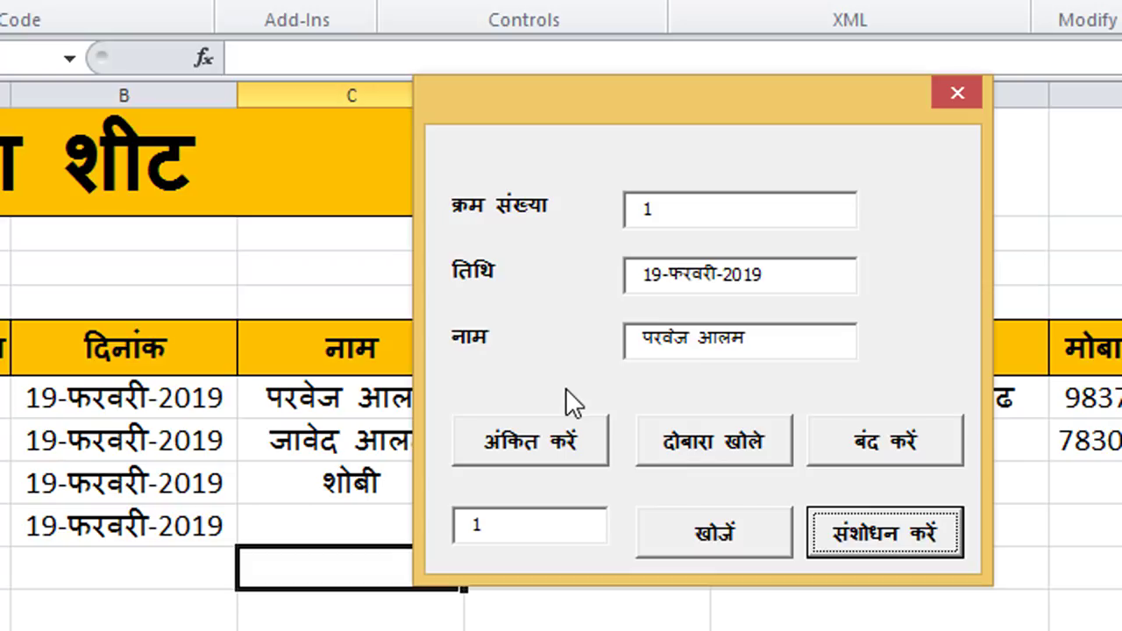
Step: Close the form and save as Excel Macro-Enabled Workbook 'Userform in hindi in excel'
{"action": "left_click", "coordinate": [953, 92]}
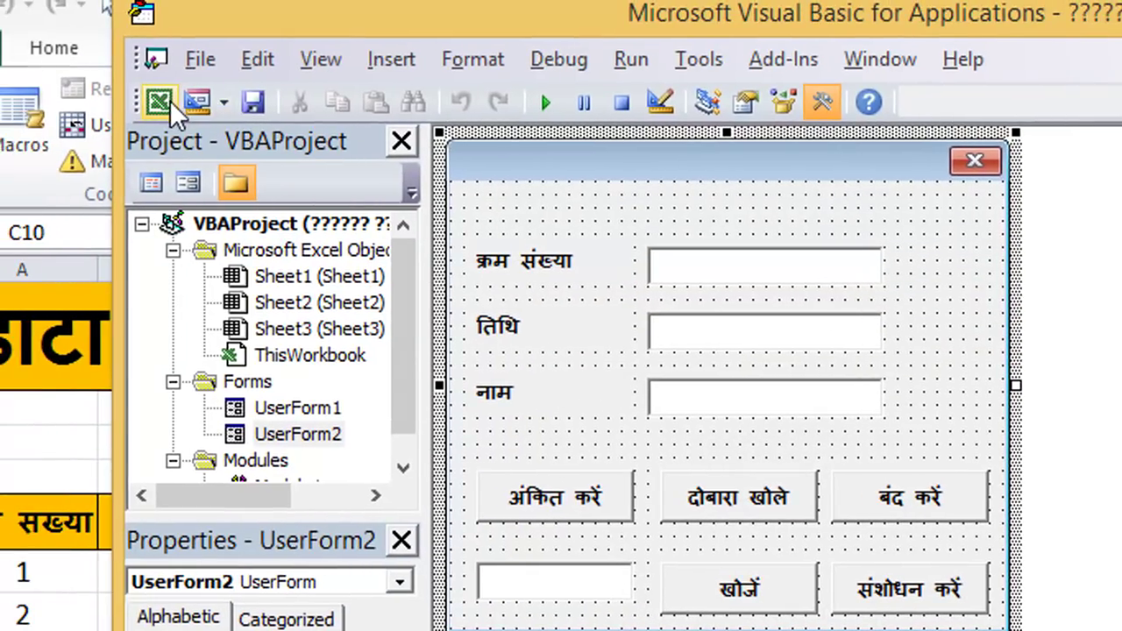
{"action": "left_click", "coordinate": [158, 102]}
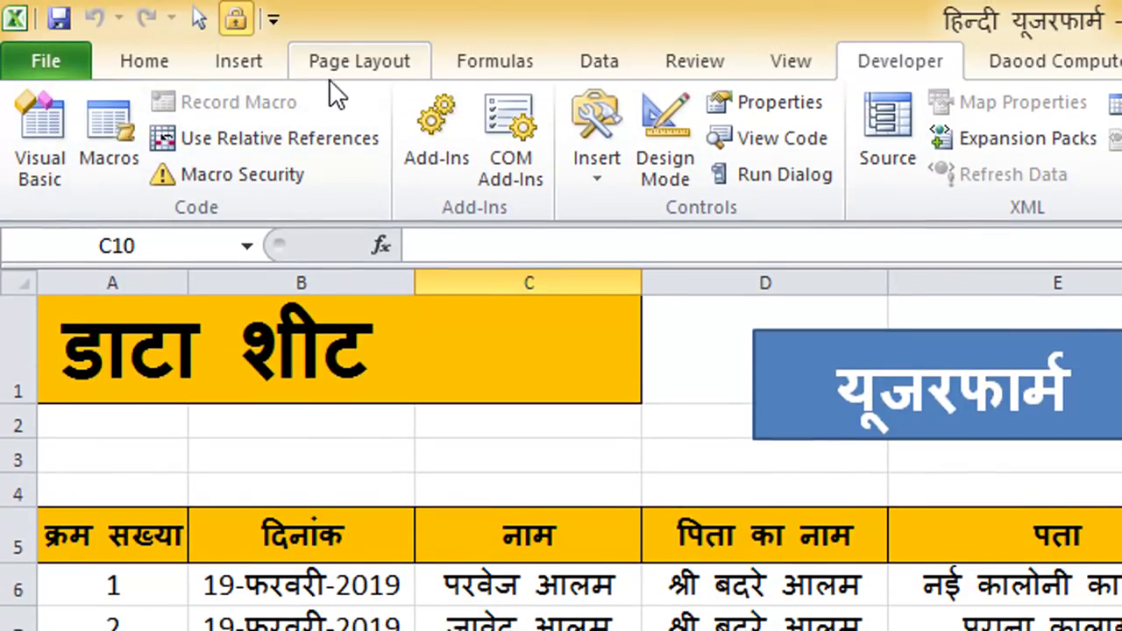
{"action": "left_click", "coordinate": [61, 62]}
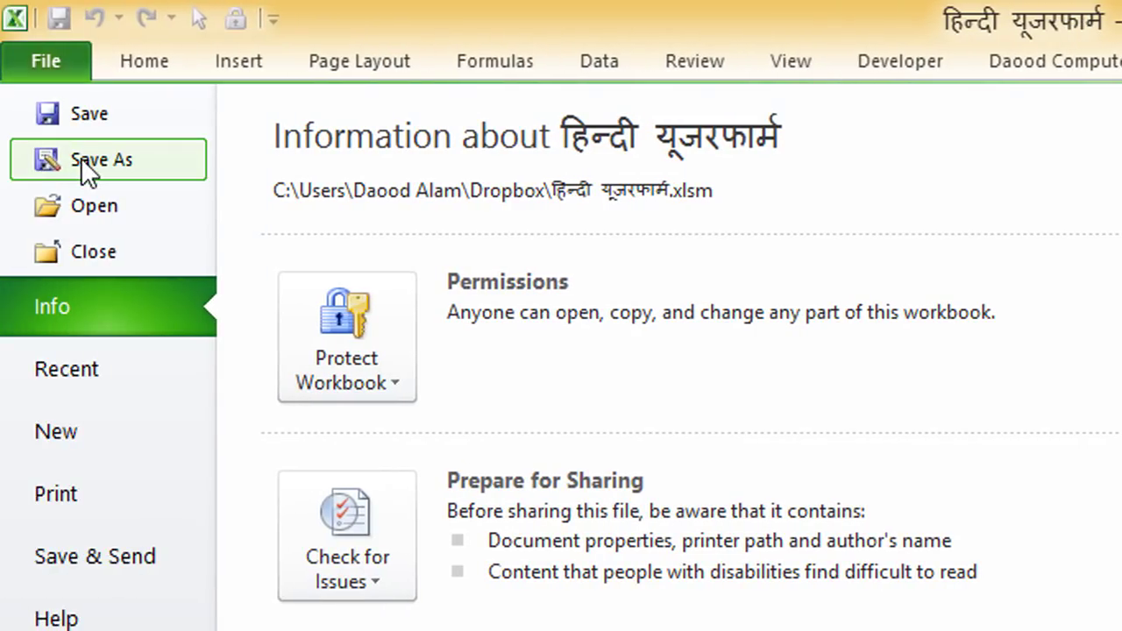
{"action": "left_click", "coordinate": [81, 157]}
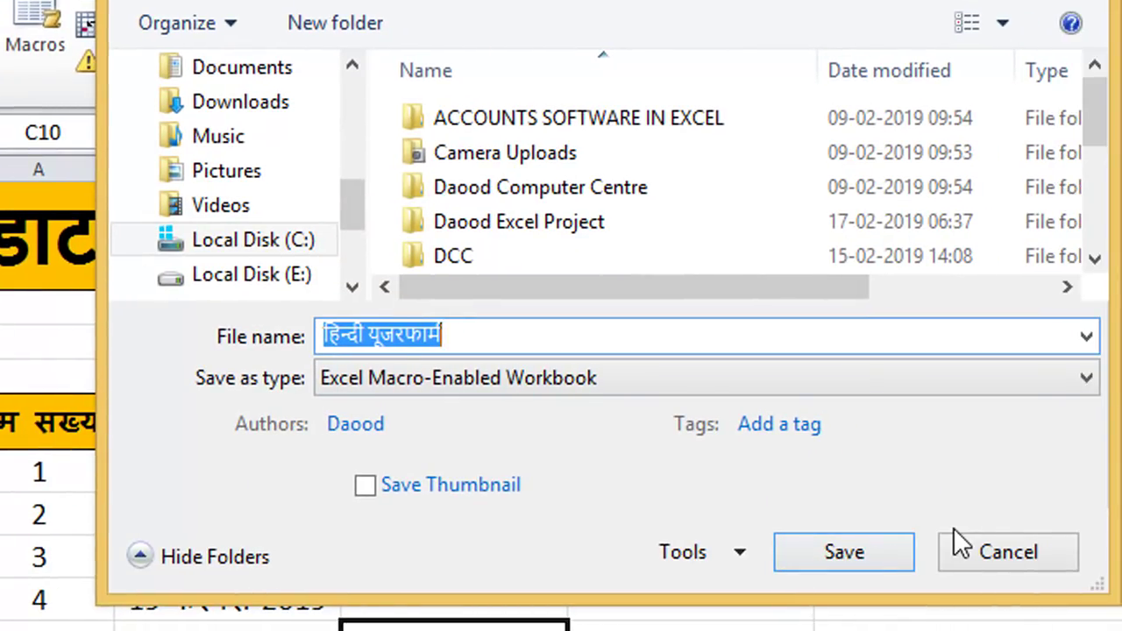
{"action": "key", "text": "alt"}
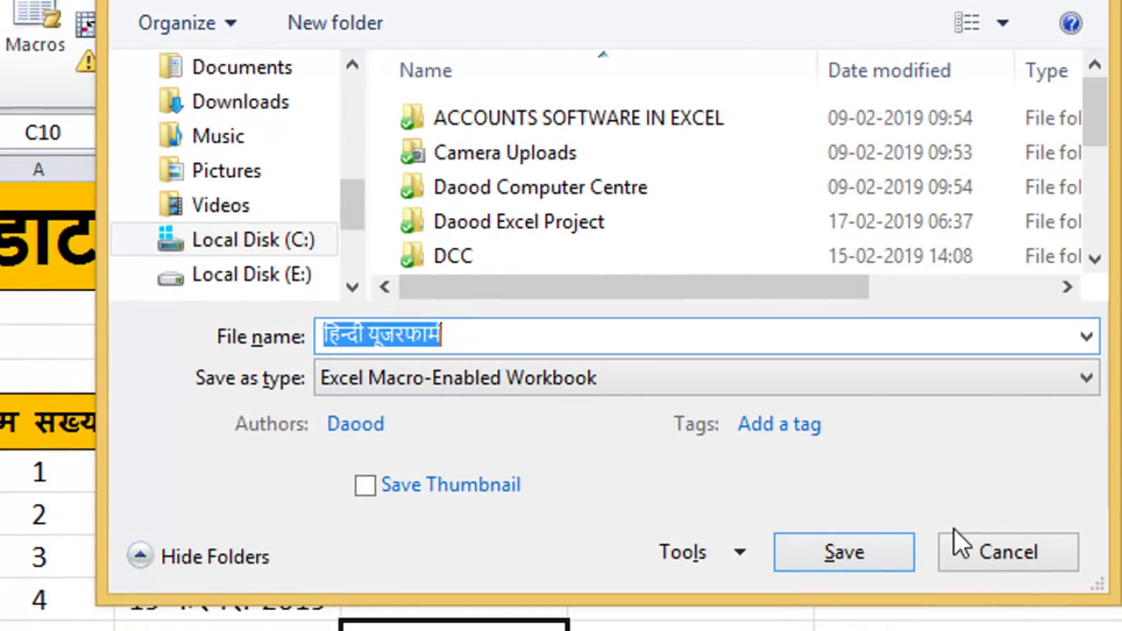
{"action": "type", "text": "Userform in hindi in exe"}
{"action": "type", "text": "el"}
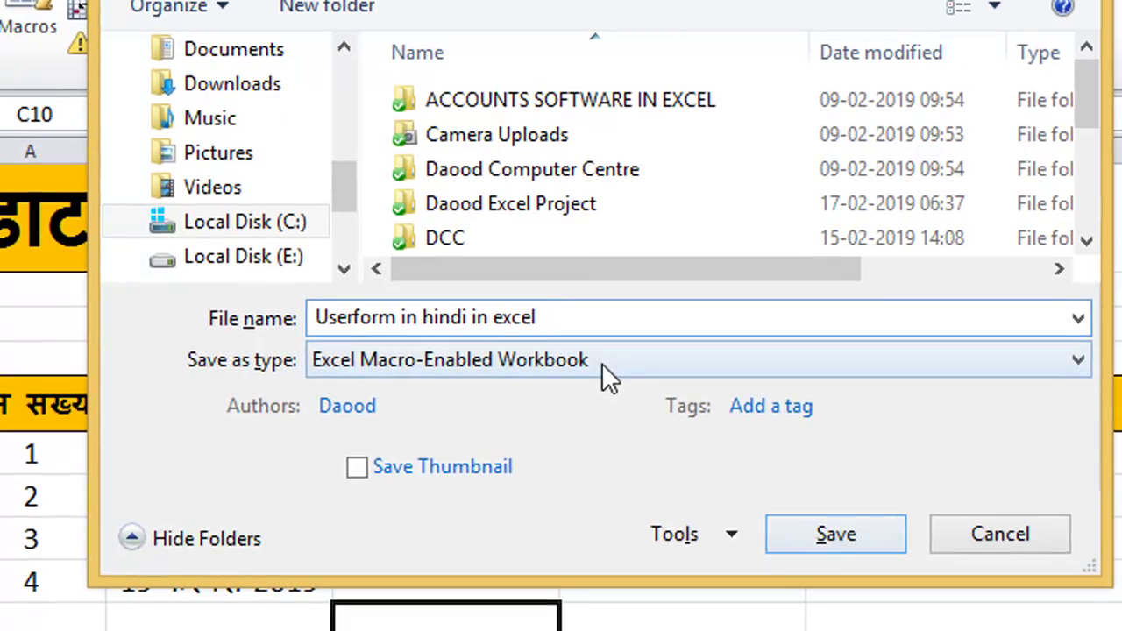
{"action": "left_click", "coordinate": [601, 363]}
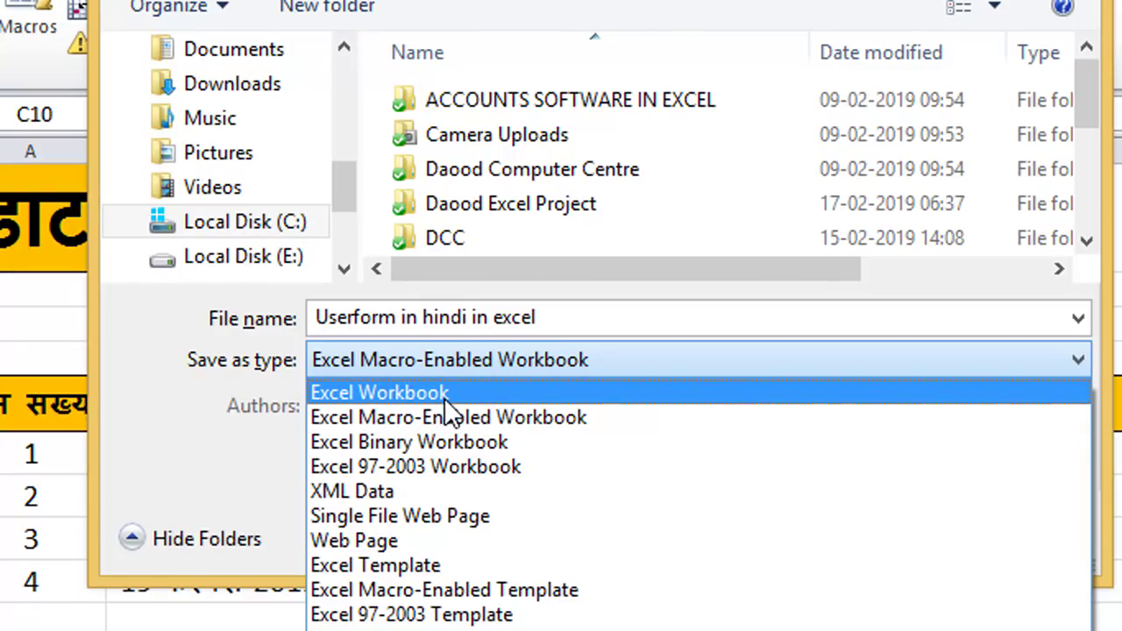
{"action": "left_click", "coordinate": [443, 418]}
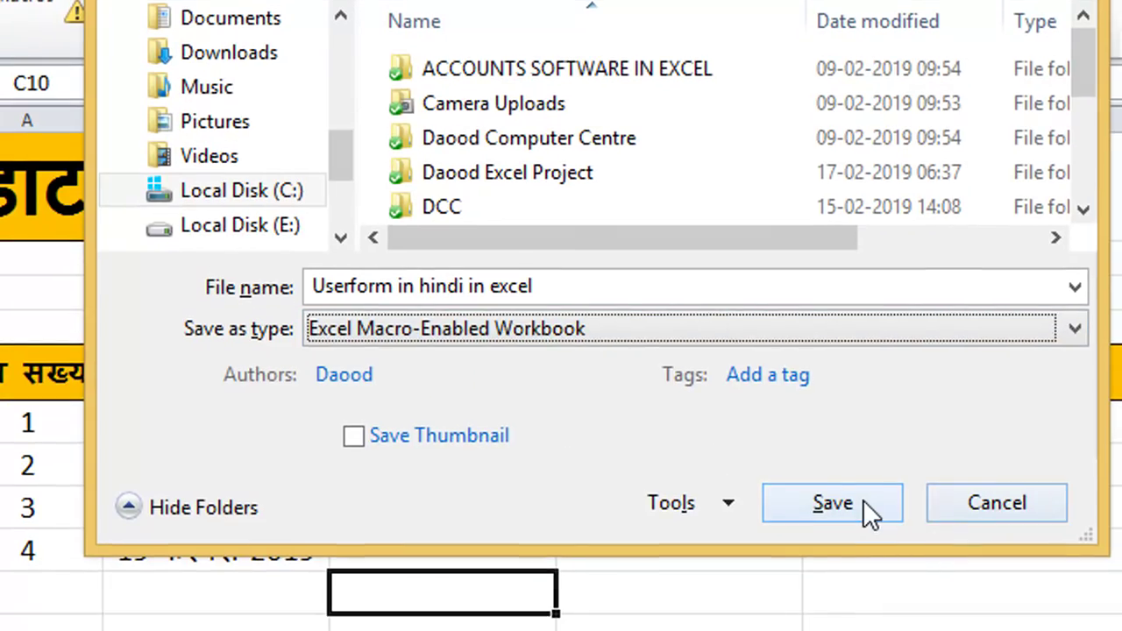
{"action": "left_click", "coordinate": [863, 501]}
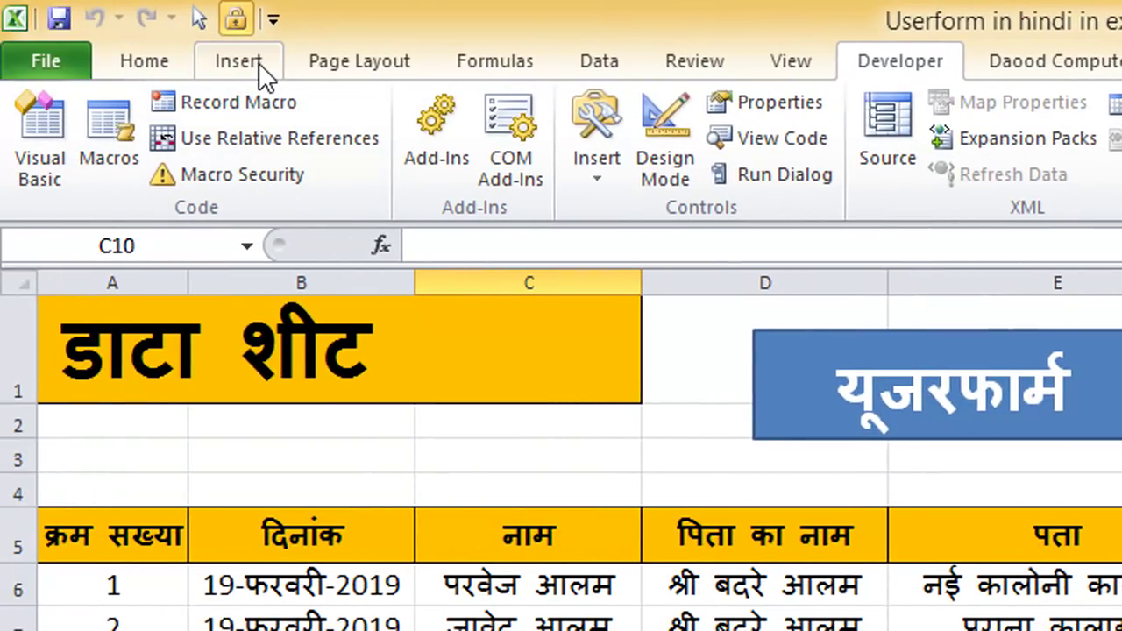
Step: Draw a rectangle shape across rows 2 to 4 under the title
{"action": "left_click", "coordinate": [260, 64]}
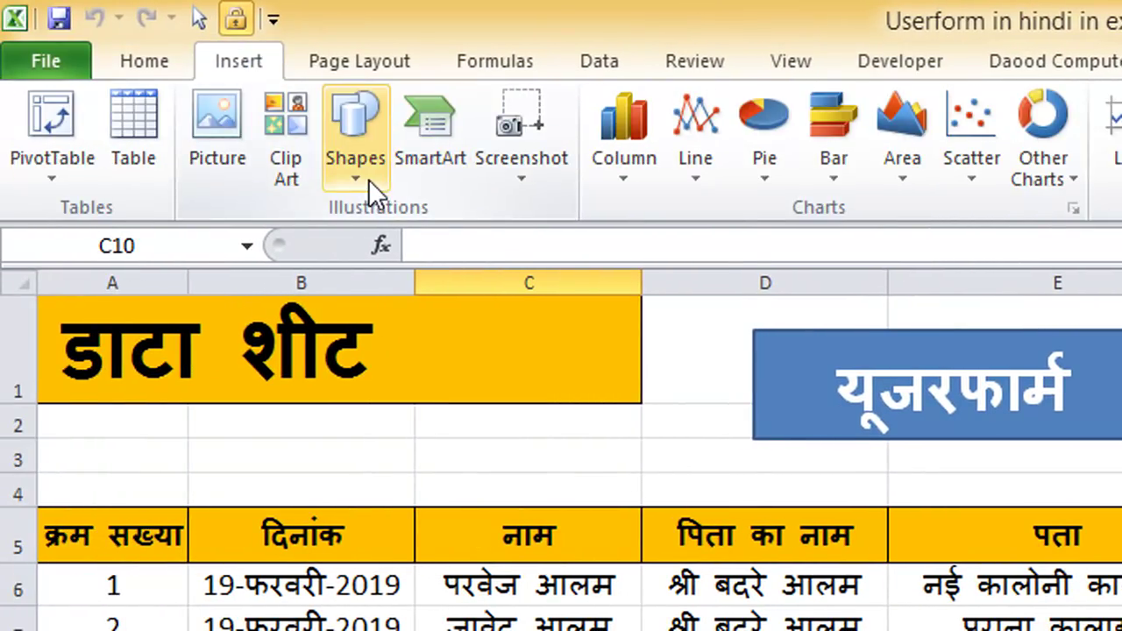
{"action": "left_click", "coordinate": [369, 179]}
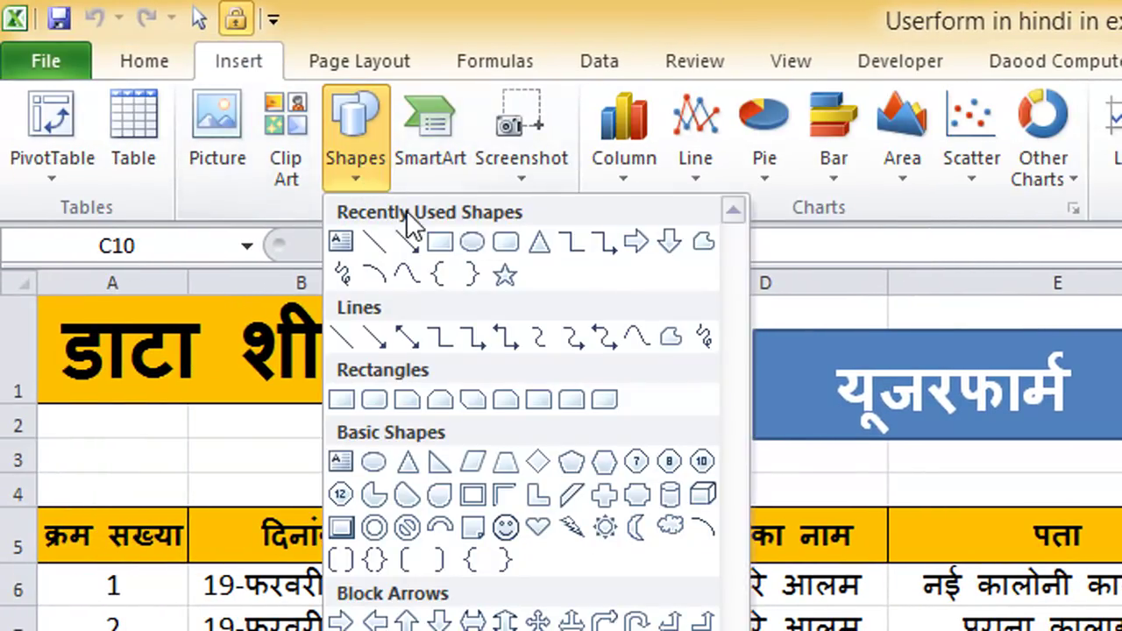
{"action": "left_click", "coordinate": [436, 245]}
{"action": "left_click_drag", "start_coordinate": [65, 424], "coordinate": [443, 492]}
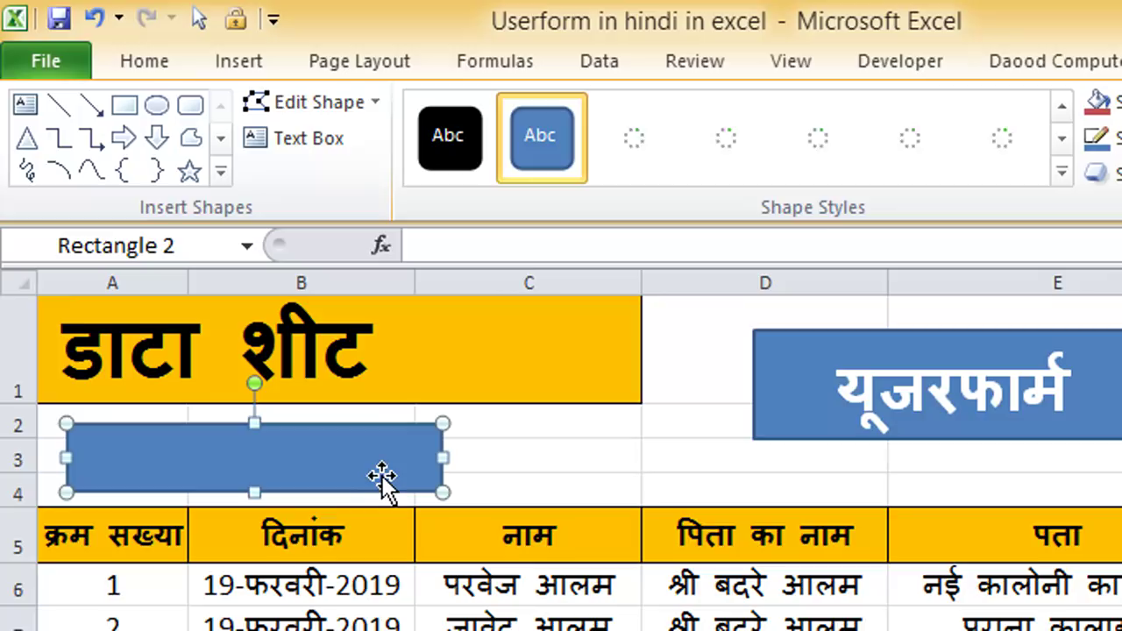
{"action": "left_click_drag", "start_coordinate": [364, 471], "coordinate": [354, 466]}
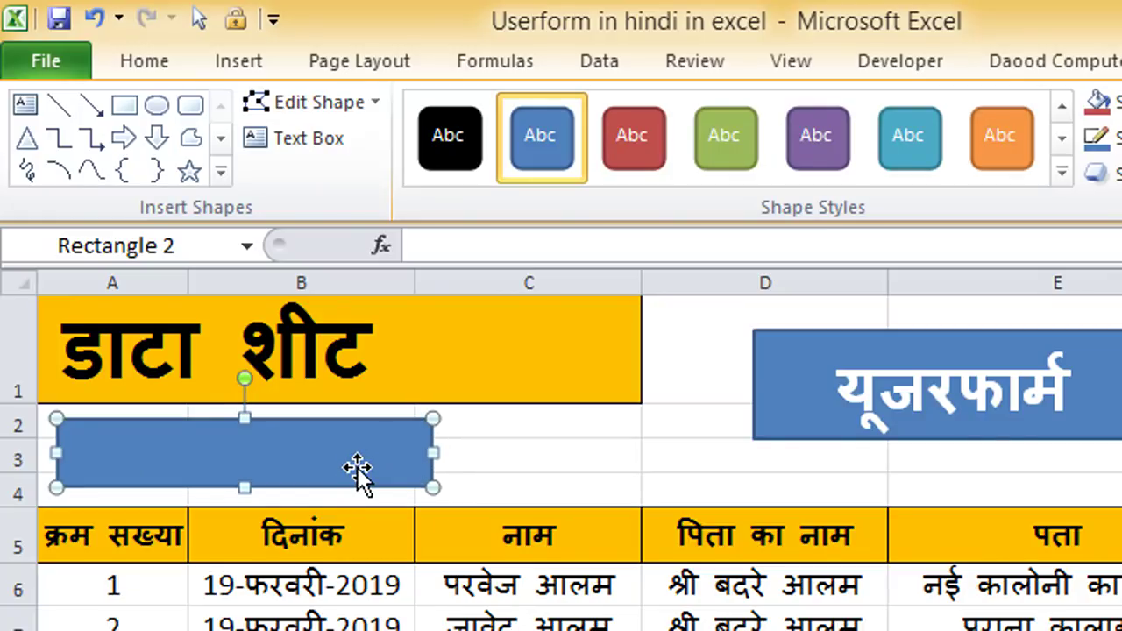
Step: Type the rectangle's label in the Kruti Dev 010 font
{"action": "right_click", "coordinate": [358, 469]}
{"action": "left_click", "coordinate": [438, 533]}
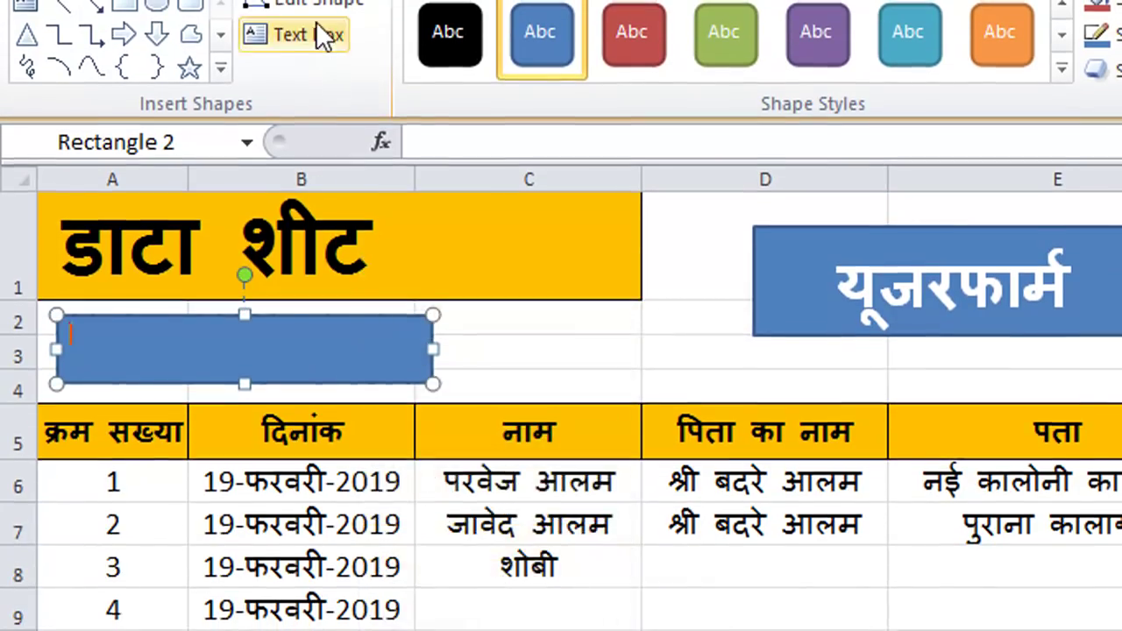
{"action": "left_click", "coordinate": [145, 60]}
{"action": "left_click", "coordinate": [366, 116]}
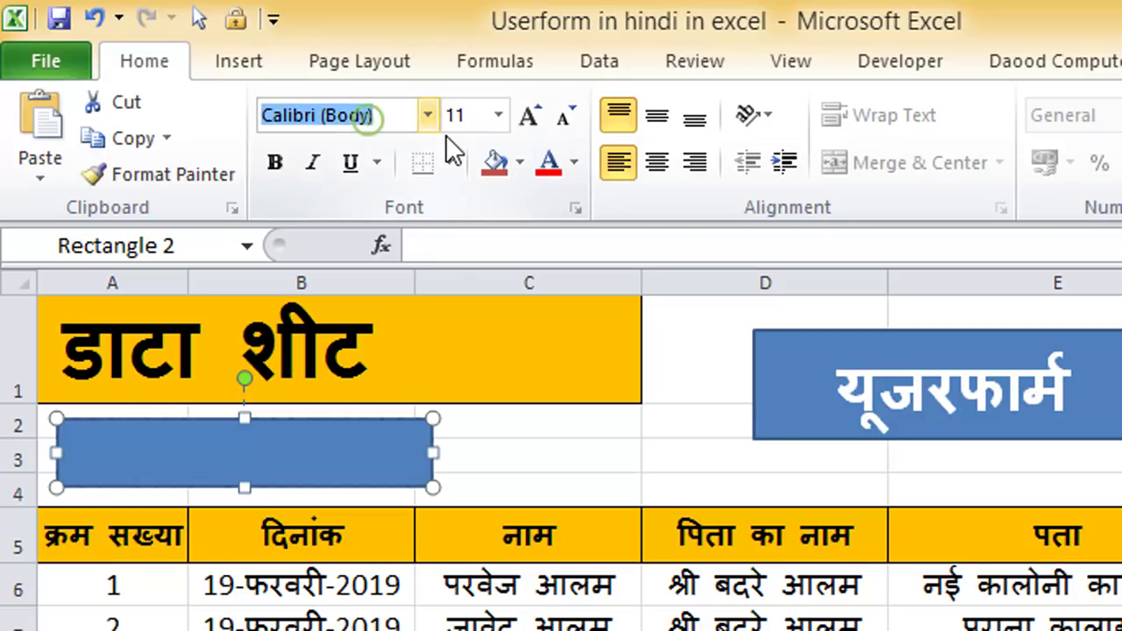
{"action": "type", "text": "Kruti Dev 010"}
{"action": "key", "text": "Return"}
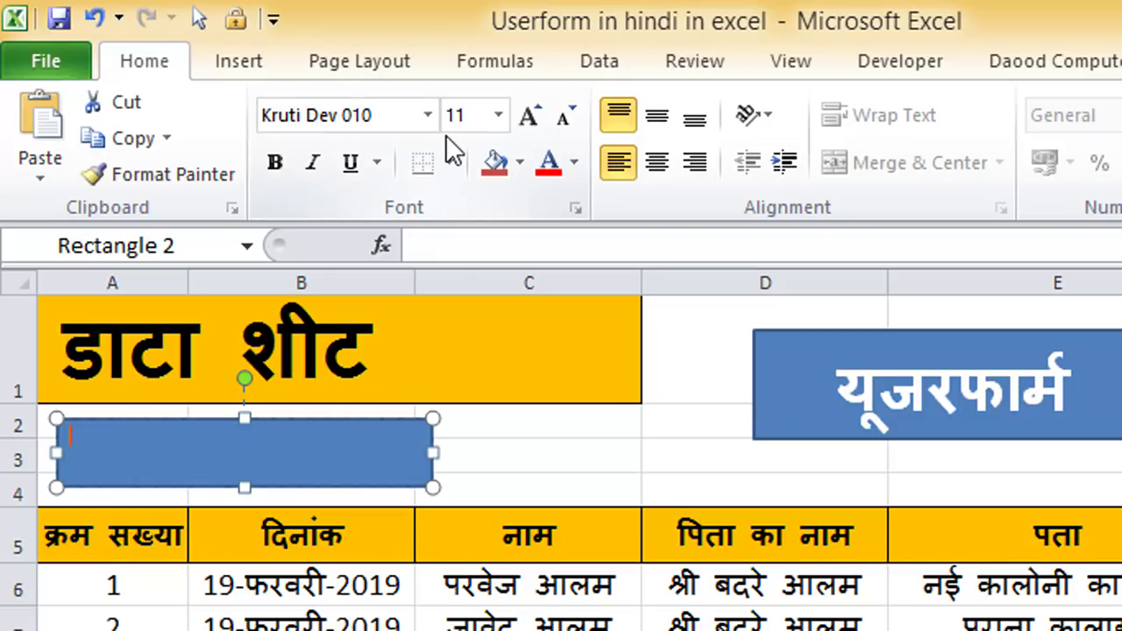
{"action": "type", "text": ";wt"}
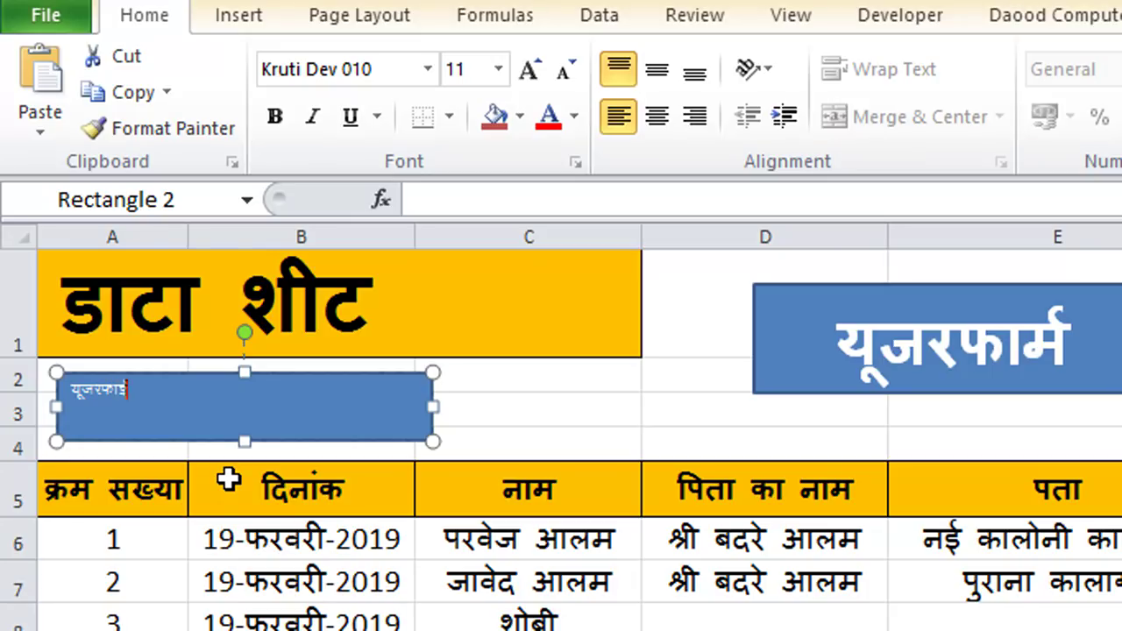
{"action": "type", "text": " dks [kk"}
{"action": "type", "text": "ys"}
Step: Enlarge the label text and correct the misspelled first word
{"action": "key", "text": "ctrl+a"}
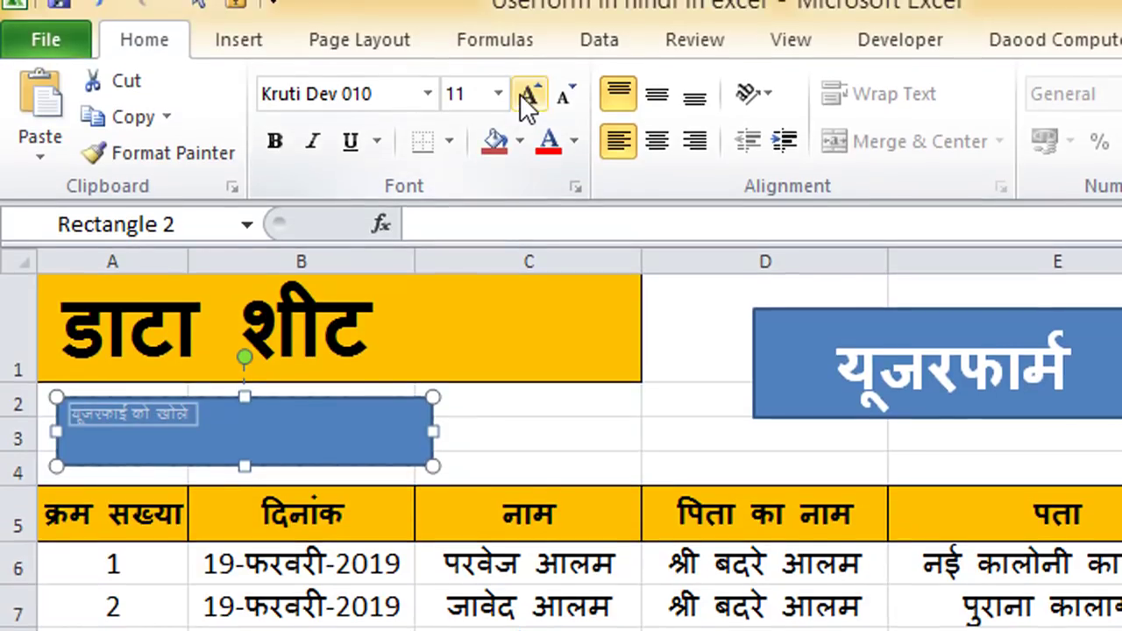
{"action": "left_click", "coordinate": [520, 94]}
{"action": "left_click", "coordinate": [520, 94]}
{"action": "left_click", "coordinate": [520, 94]}
{"action": "left_click", "coordinate": [520, 93]}
{"action": "left_click", "coordinate": [520, 94]}
{"action": "left_click", "coordinate": [519, 94]}
{"action": "left_click", "coordinate": [519, 94]}
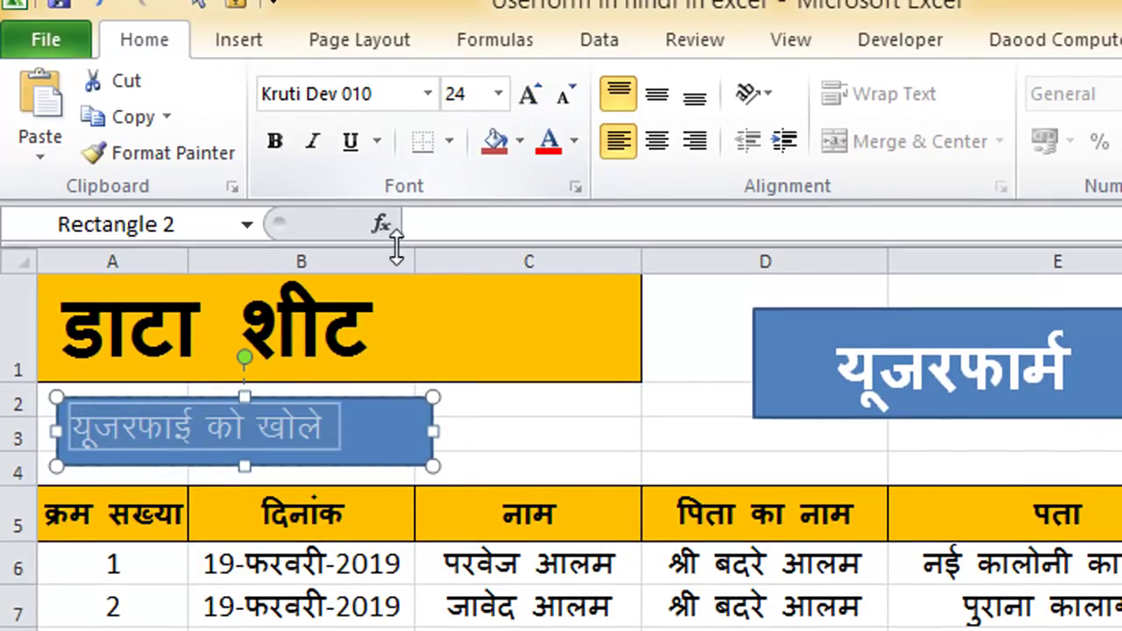
{"action": "left_click", "coordinate": [202, 430]}
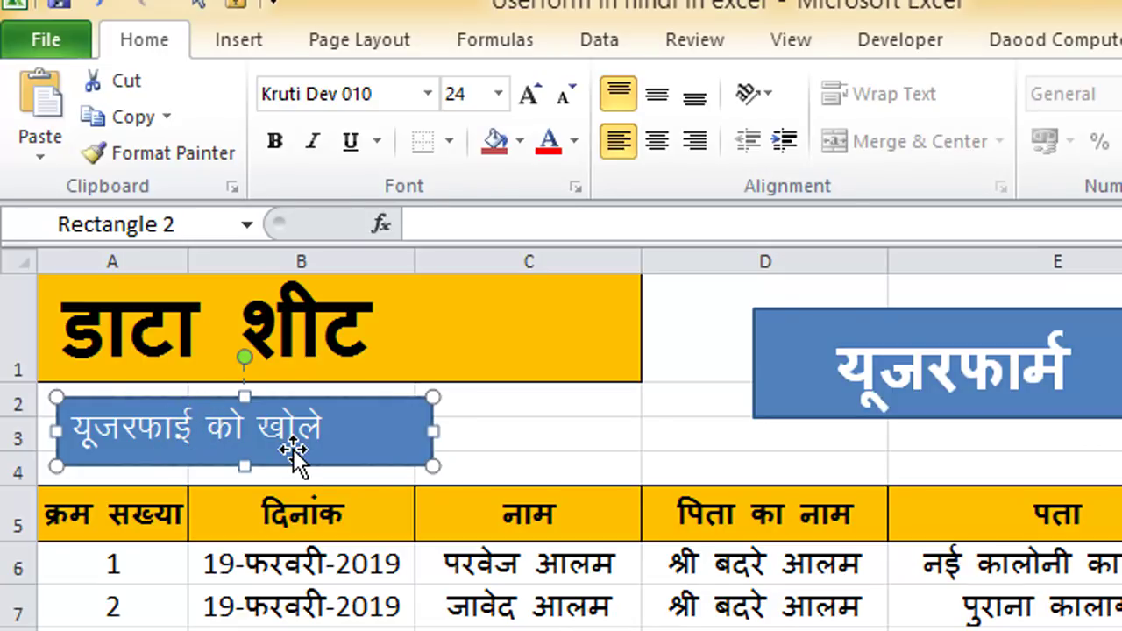
{"action": "key", "text": "BackSpace"}
{"action": "type", "text": "eZ"}
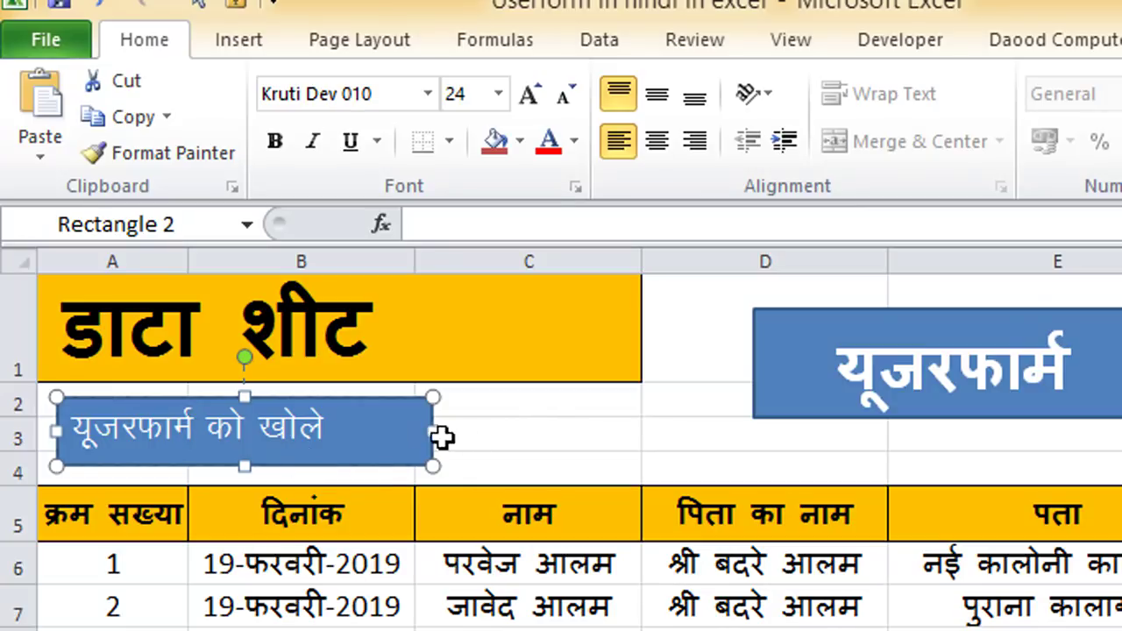
Step: Make the label size 28 and bold, centred horizontally and vertically
{"action": "mouse_move", "coordinate": [274, 427]}
{"action": "left_mouse_down"}
{"action": "mouse_move", "coordinate": [325, 427]}
{"action": "mouse_move", "coordinate": [72, 430]}
{"action": "left_mouse_up"}
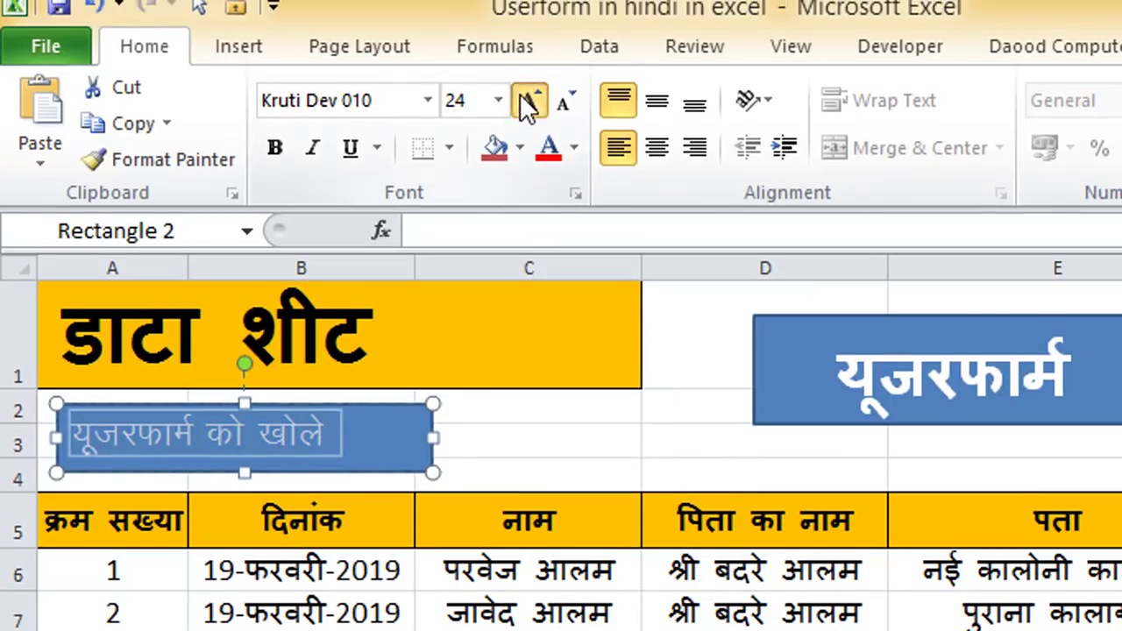
{"action": "left_click", "coordinate": [527, 102]}
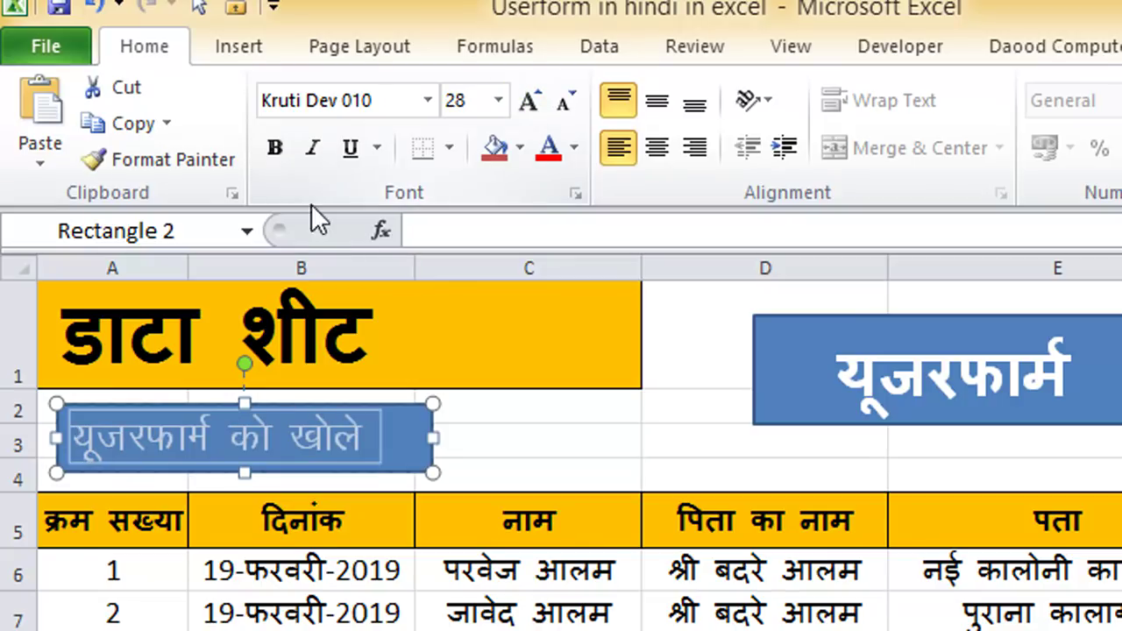
{"action": "left_click", "coordinate": [274, 149]}
{"action": "left_click", "coordinate": [653, 147]}
{"action": "left_click", "coordinate": [655, 101]}
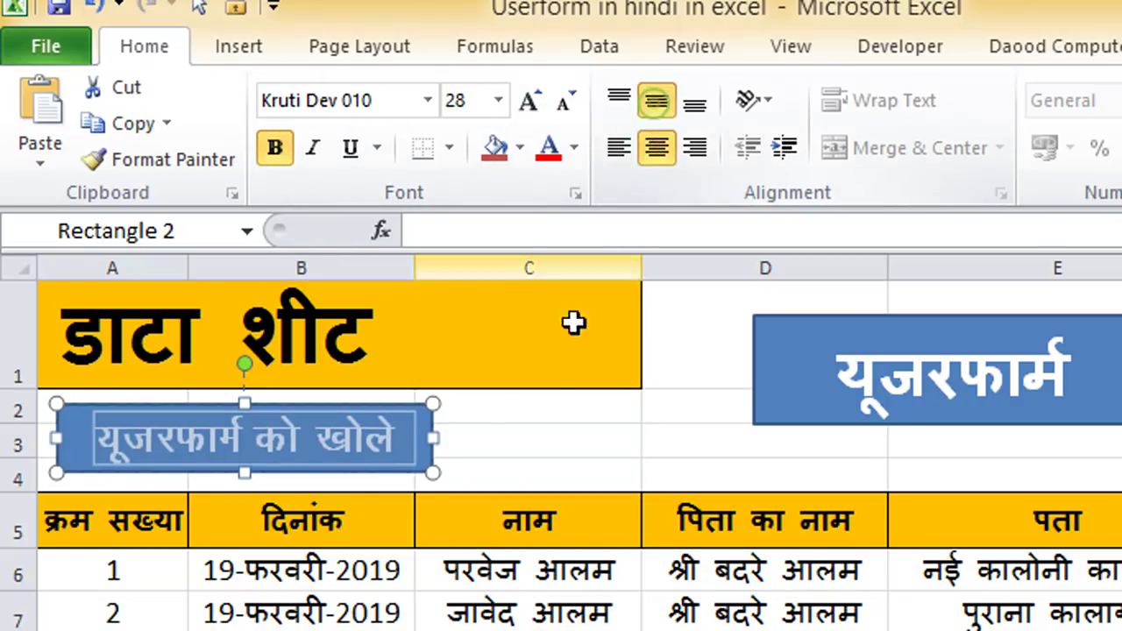
{"action": "left_click", "coordinate": [538, 446]}
Step: Assign a new Rectangle2_Click macro to the यूजरफार्म को खोले rectangle
{"action": "right_click", "coordinate": [315, 475]}
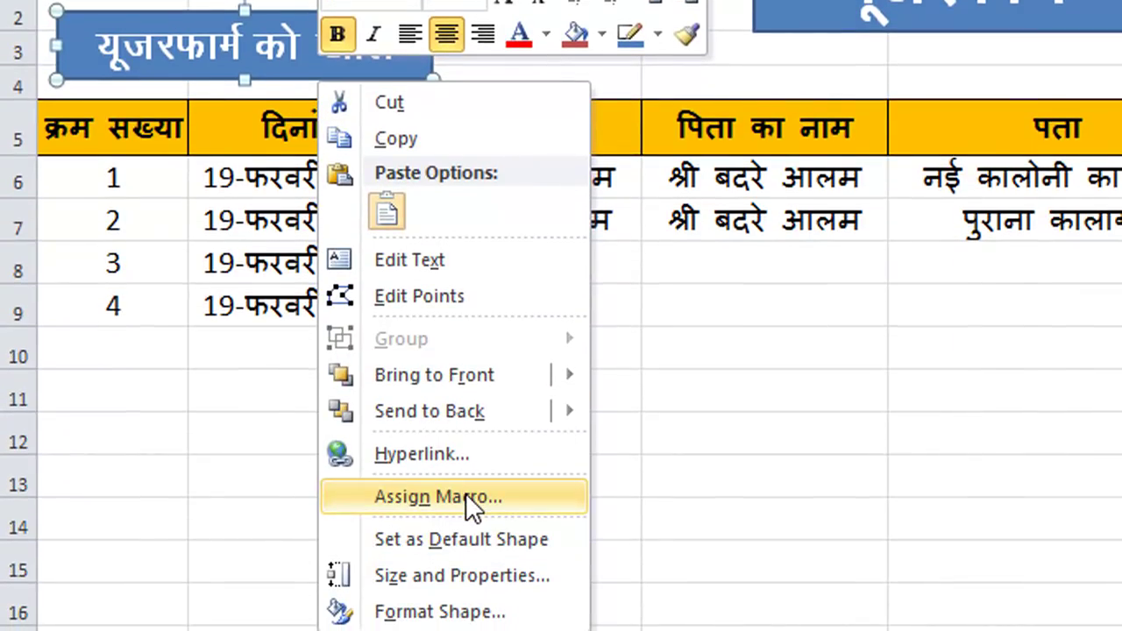
{"action": "left_click", "coordinate": [465, 496]}
{"action": "left_click_drag", "start_coordinate": [473, 205], "coordinate": [480, 7]}
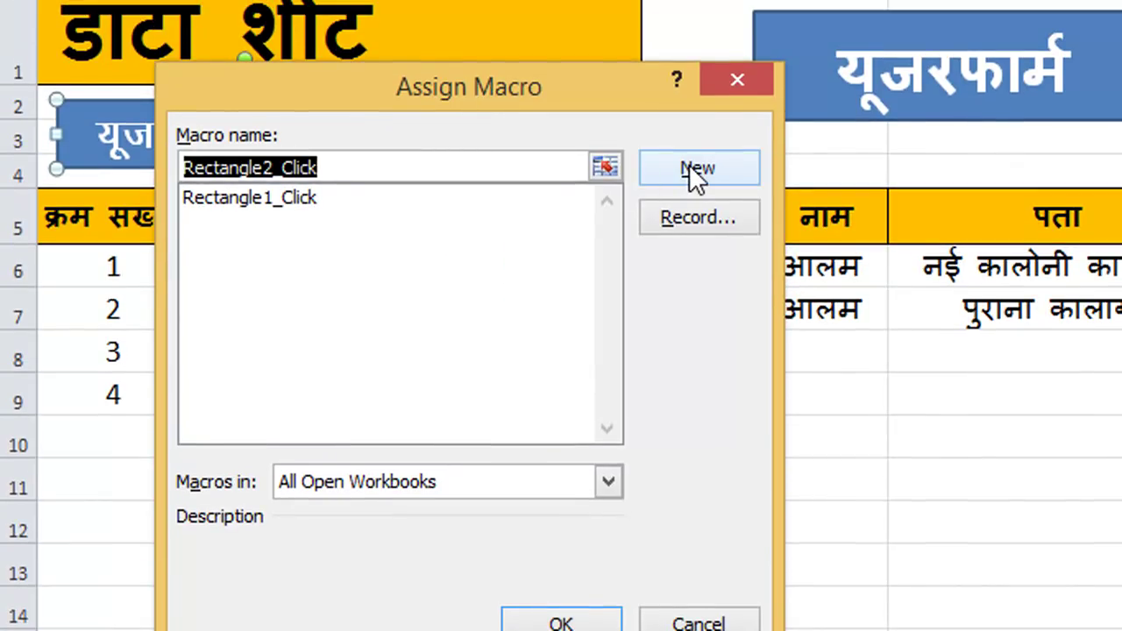
{"action": "left_click", "coordinate": [688, 167]}
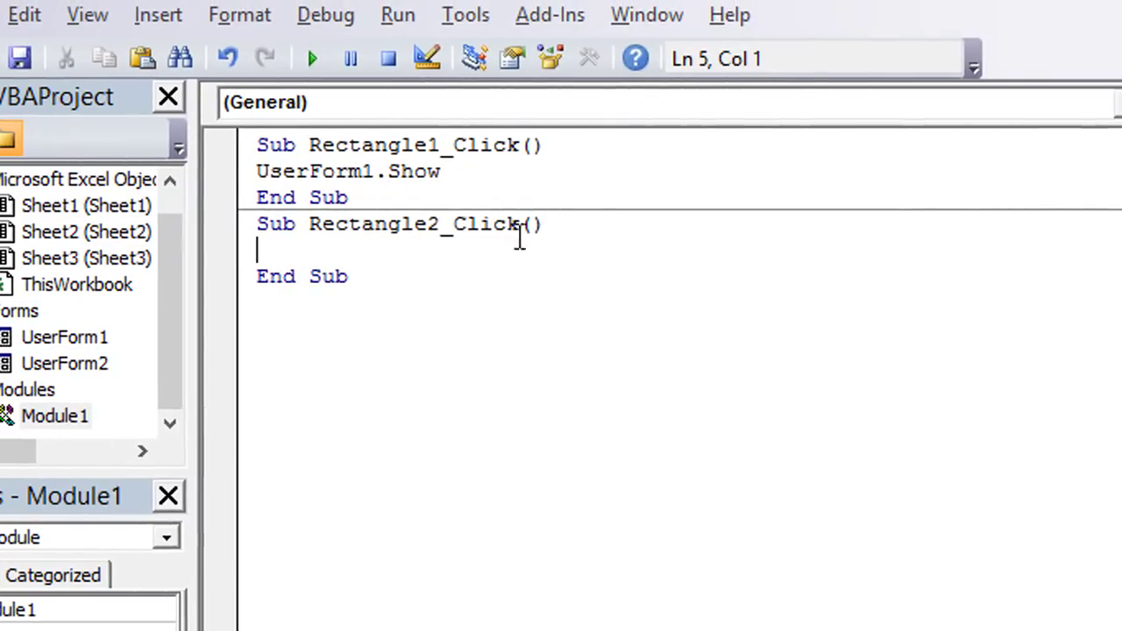
Step: Write UserForm2.Show in Rectangle2_Click and close the VBA editor
{"action": "type", "text": "user"}
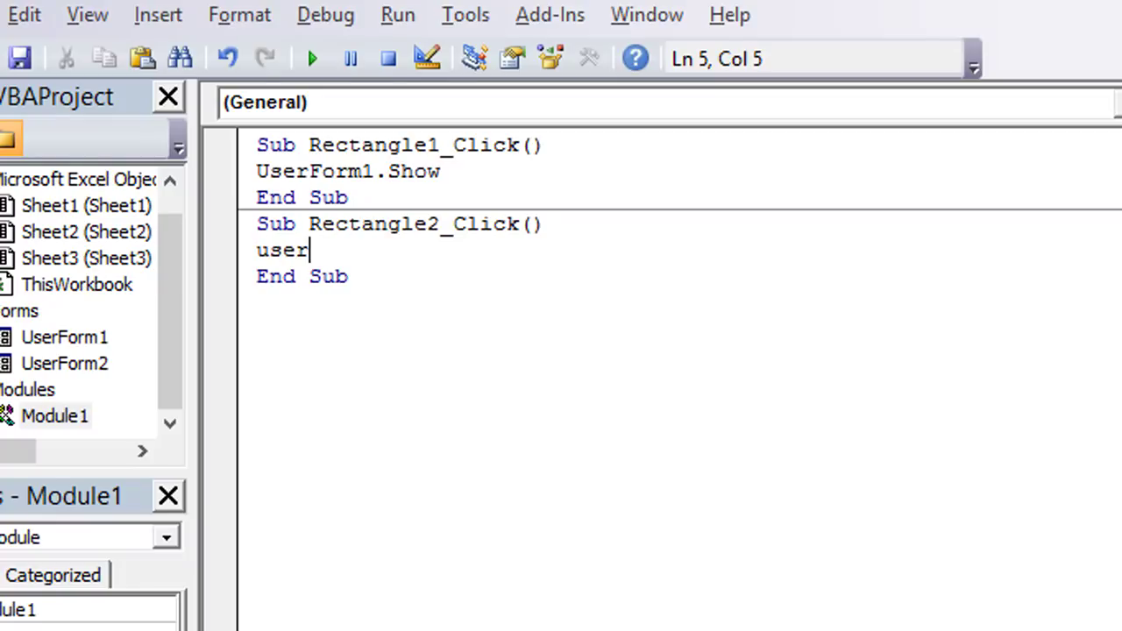
{"action": "type", "text": "form2"}
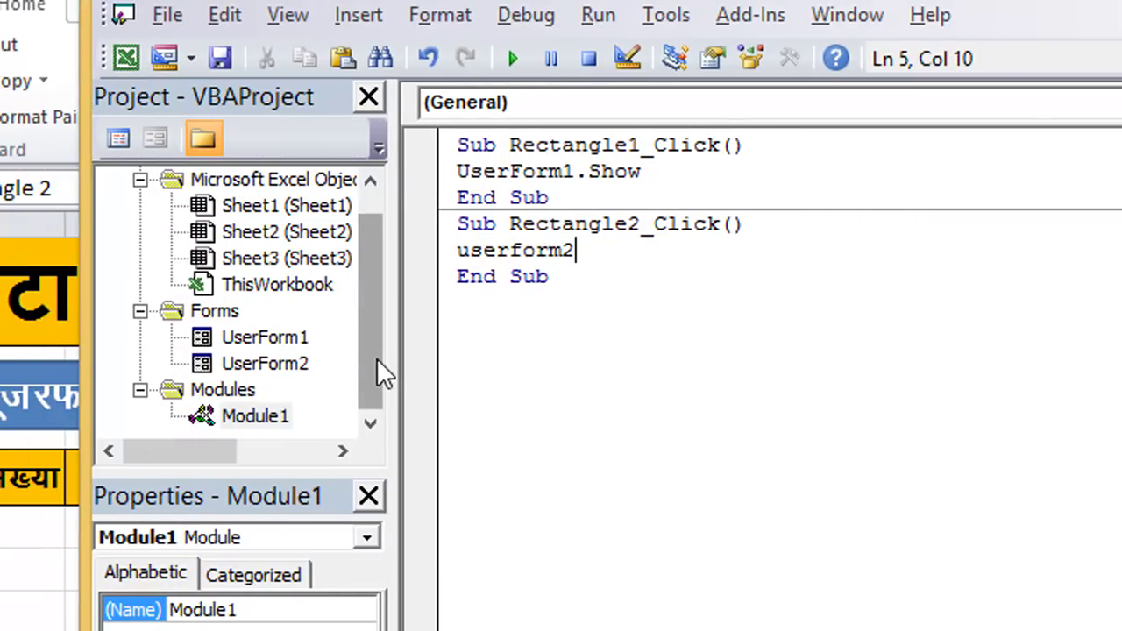
{"action": "type", "text": ".shw"}
{"action": "key", "text": "BackSpace"}
{"action": "type", "text": "ow"}
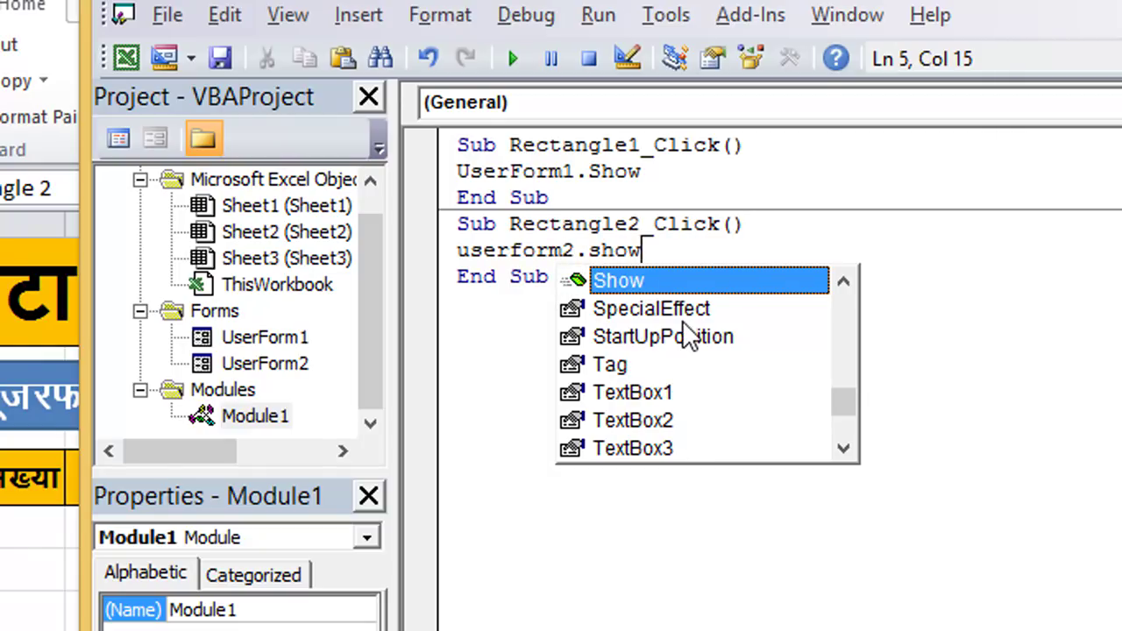
{"action": "left_click_drag", "start_coordinate": [578, 251], "coordinate": [743, 253]}
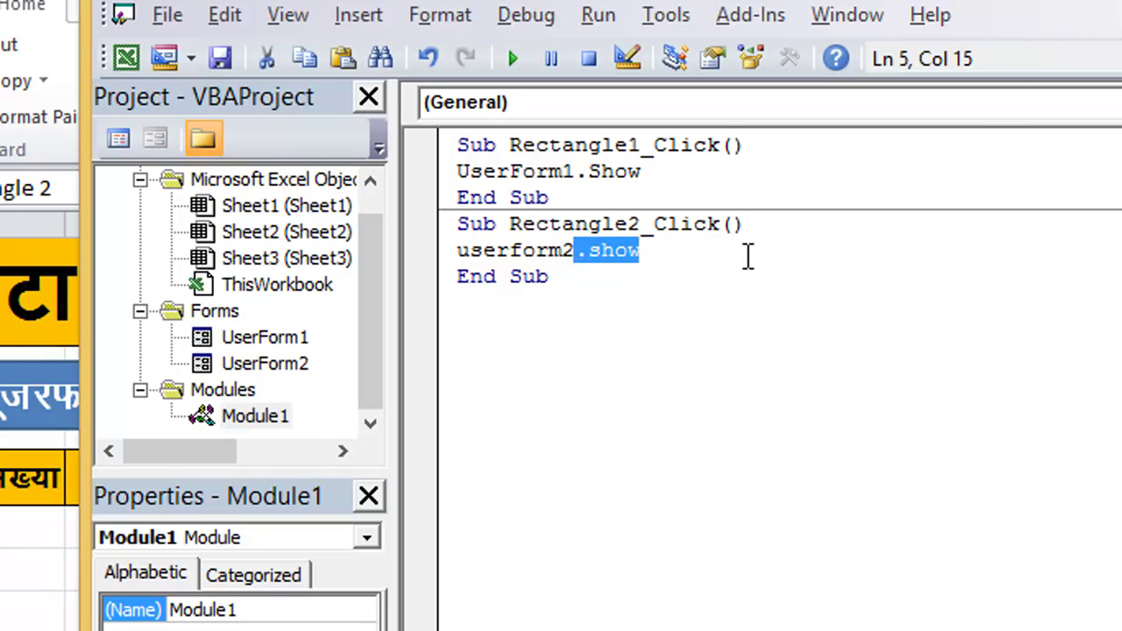
{"action": "key", "text": "BackSpace"}
{"action": "key", "text": "BackSpace"}
{"action": "type", "text": ".show"}
{"action": "key", "text": "BackSpace"}
{"action": "key", "text": "BackSpace"}
{"action": "key", "text": "BackSpace"}
{"action": "key", "text": "BackSpace"}
{"action": "key", "text": "BackSpace"}
{"action": "type", "text": "2"}
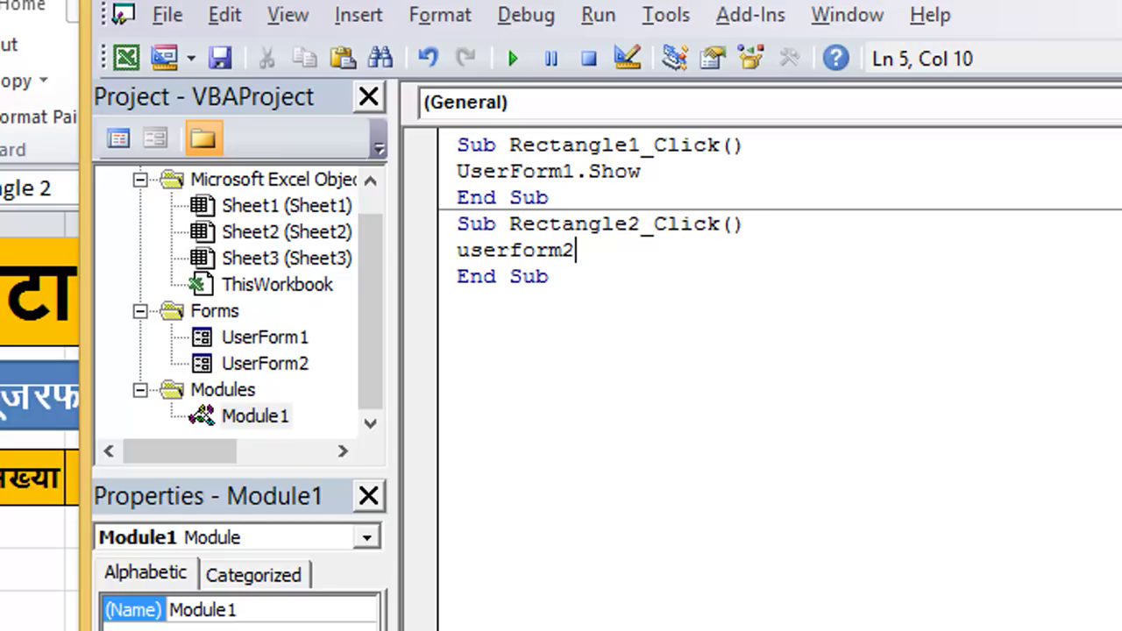
{"action": "type", "text": ".sho"}
{"action": "key", "text": "Tab"}
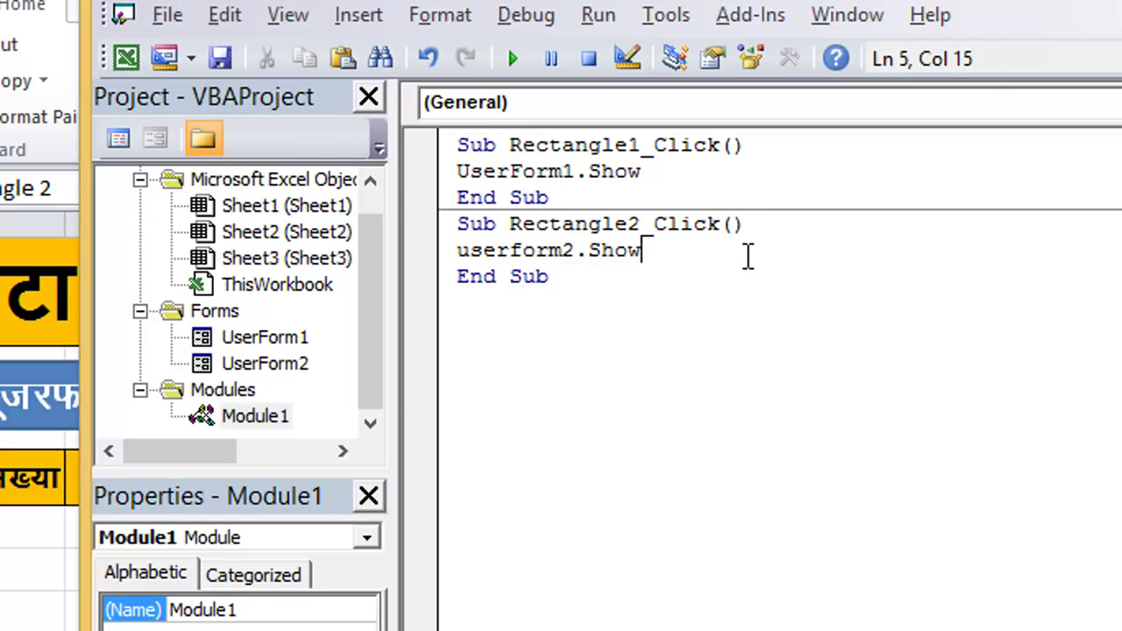
{"action": "left_click", "coordinate": [692, 276]}
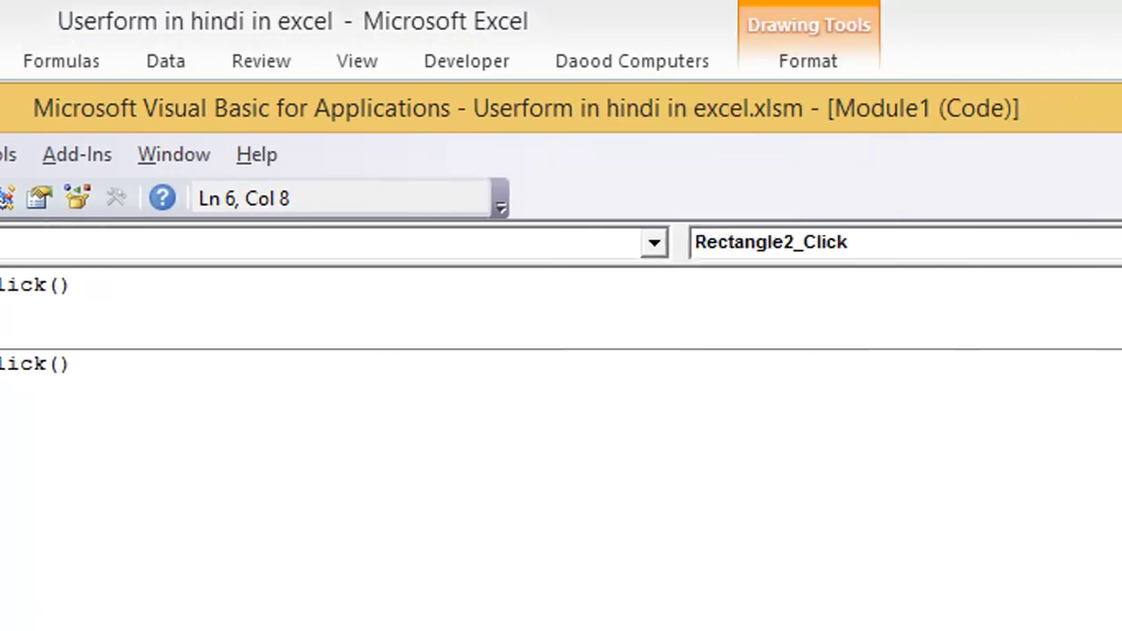
{"action": "left_click", "coordinate": [1008, 102]}
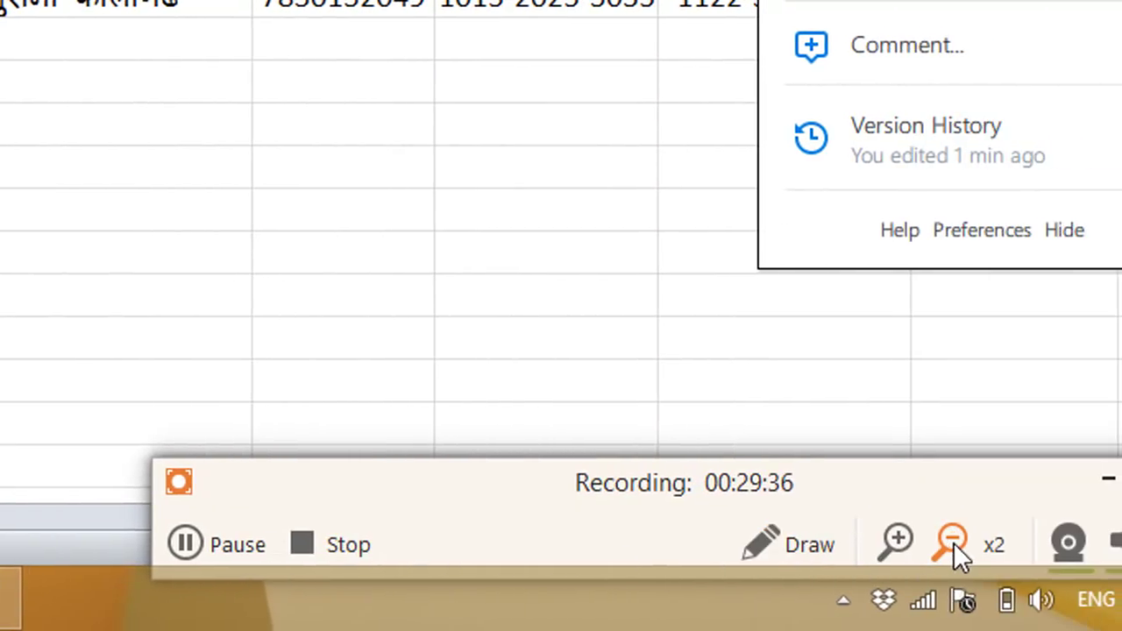
Step: Deselect the rectangle and dismiss the Dropbox badge panel
{"action": "left_click", "coordinate": [953, 543]}
{"action": "key", "text": "Escape"}
{"action": "left_click", "coordinate": [1108, 300]}
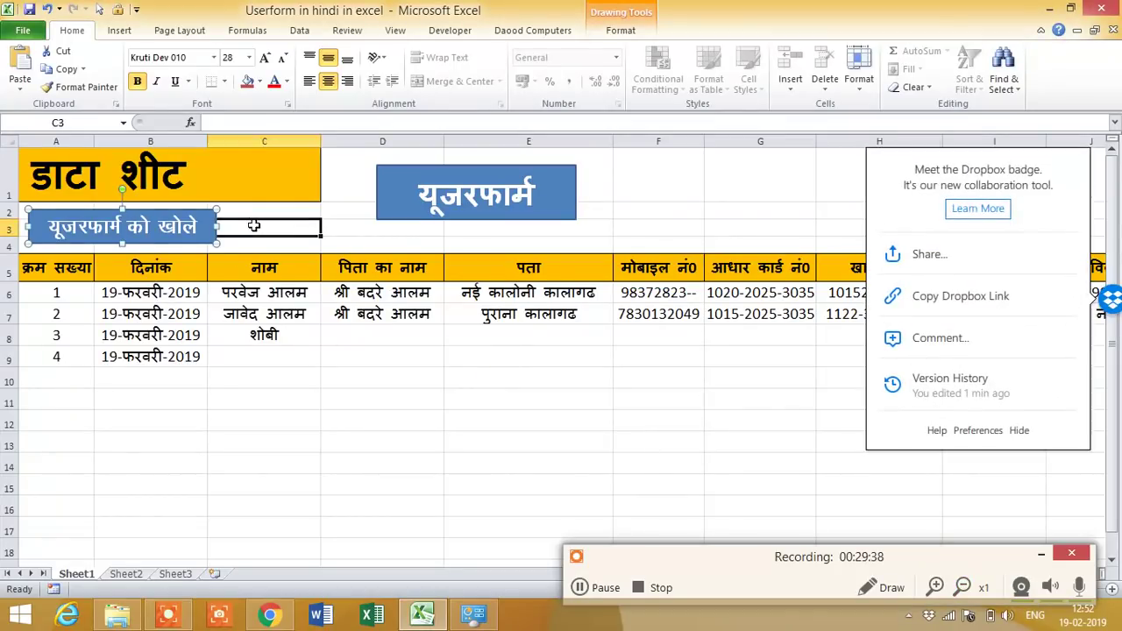
{"action": "left_click", "coordinate": [1016, 430]}
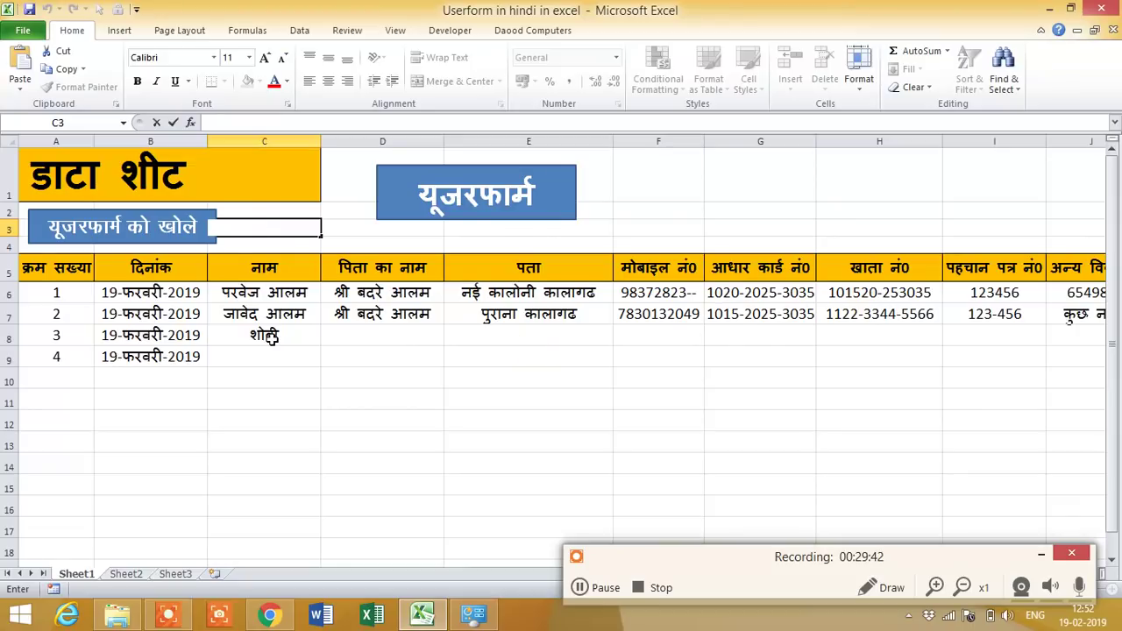
{"action": "left_click", "coordinate": [247, 374]}
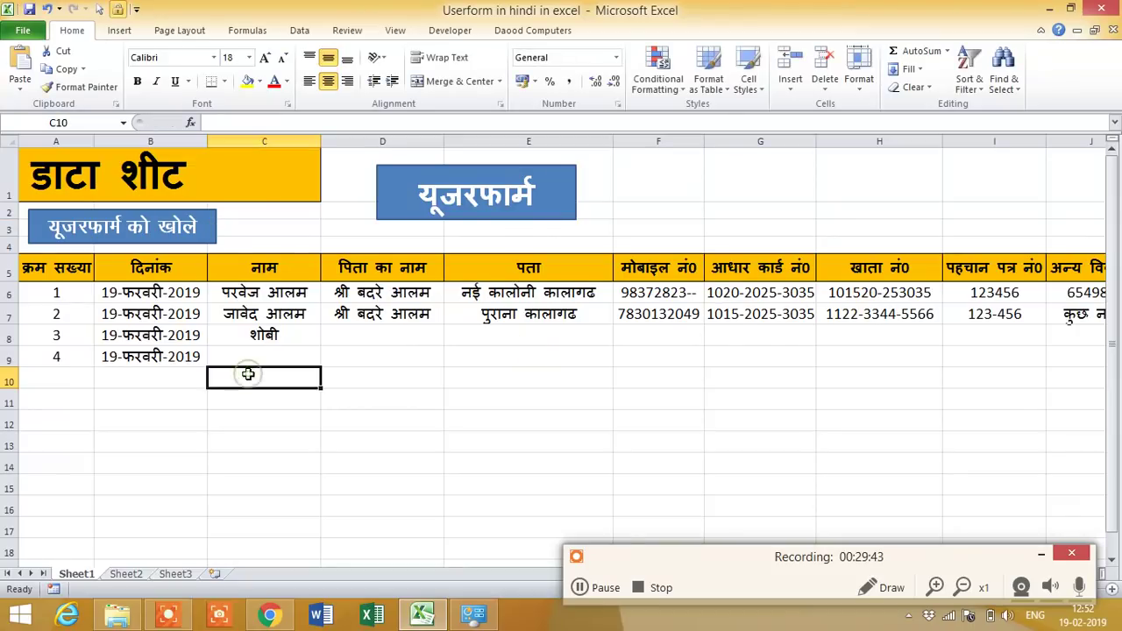
Step: Test both blue buttons, opening and closing the small form and the data-entry form
{"action": "left_click", "coordinate": [178, 244]}
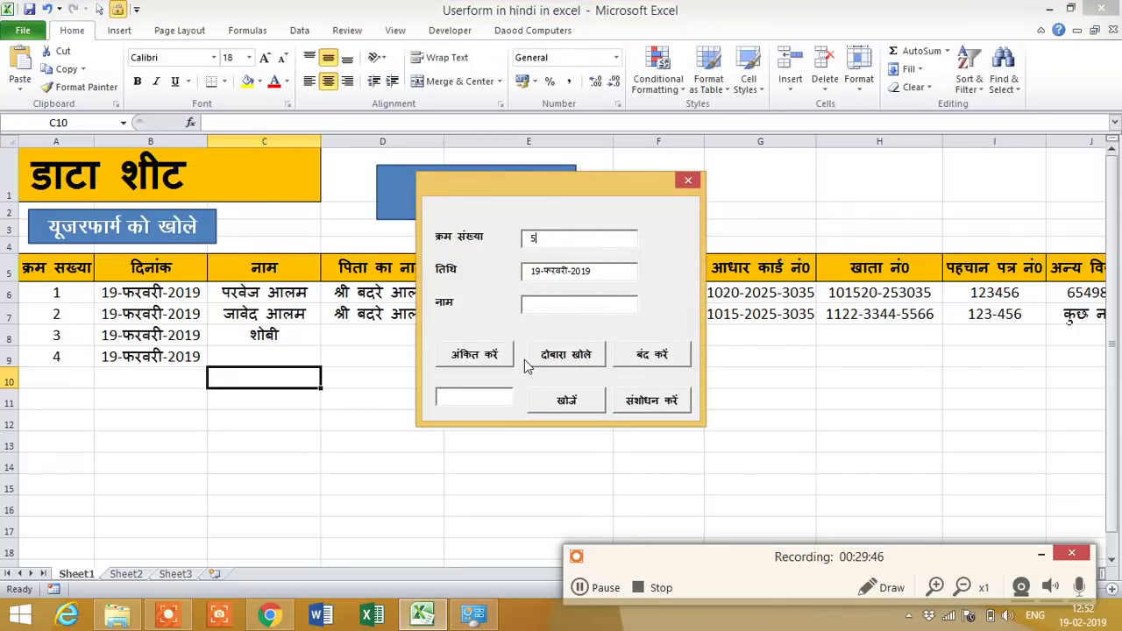
{"action": "left_click", "coordinate": [688, 179]}
{"action": "left_click", "coordinate": [517, 198]}
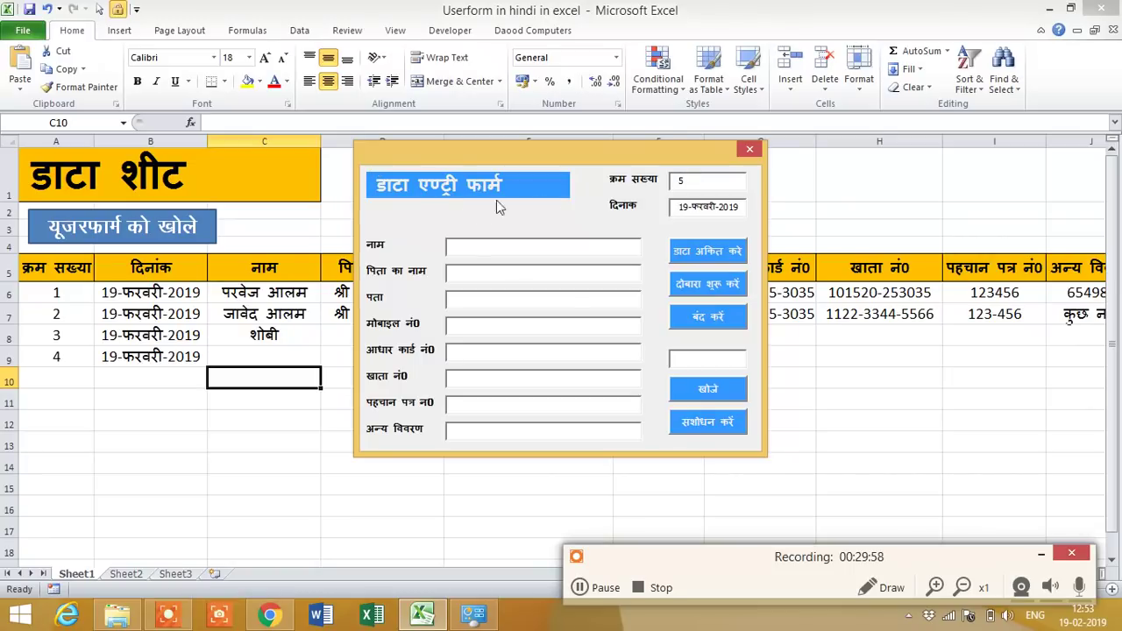
{"action": "left_click", "coordinate": [751, 147]}
{"action": "left_click", "coordinate": [163, 223]}
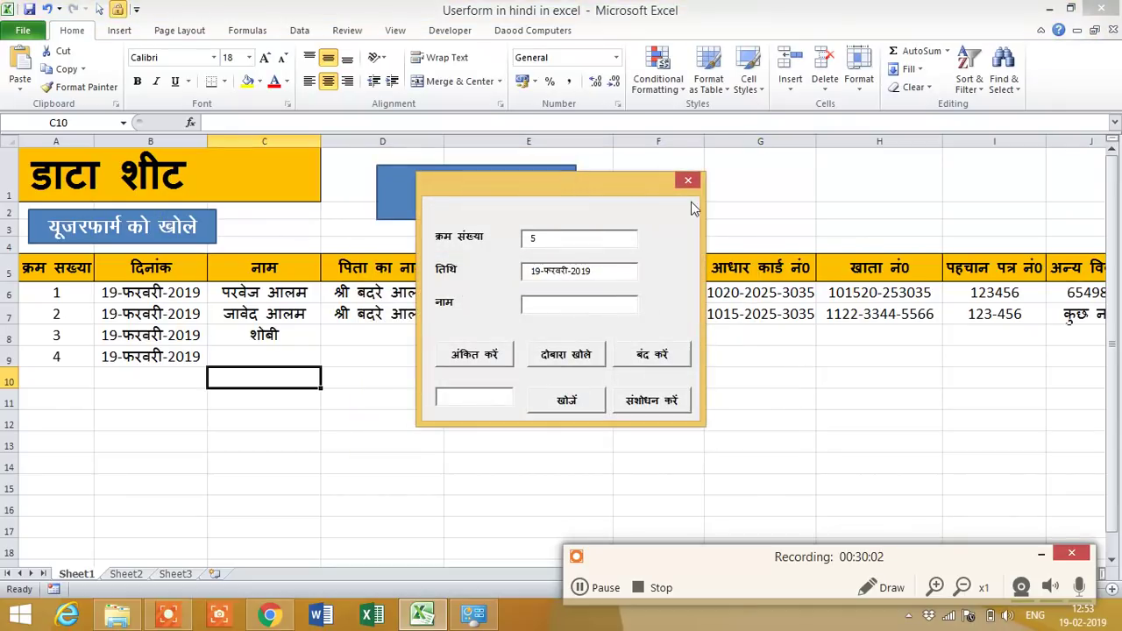
{"action": "left_click_drag", "start_coordinate": [626, 190], "coordinate": [424, 122]}
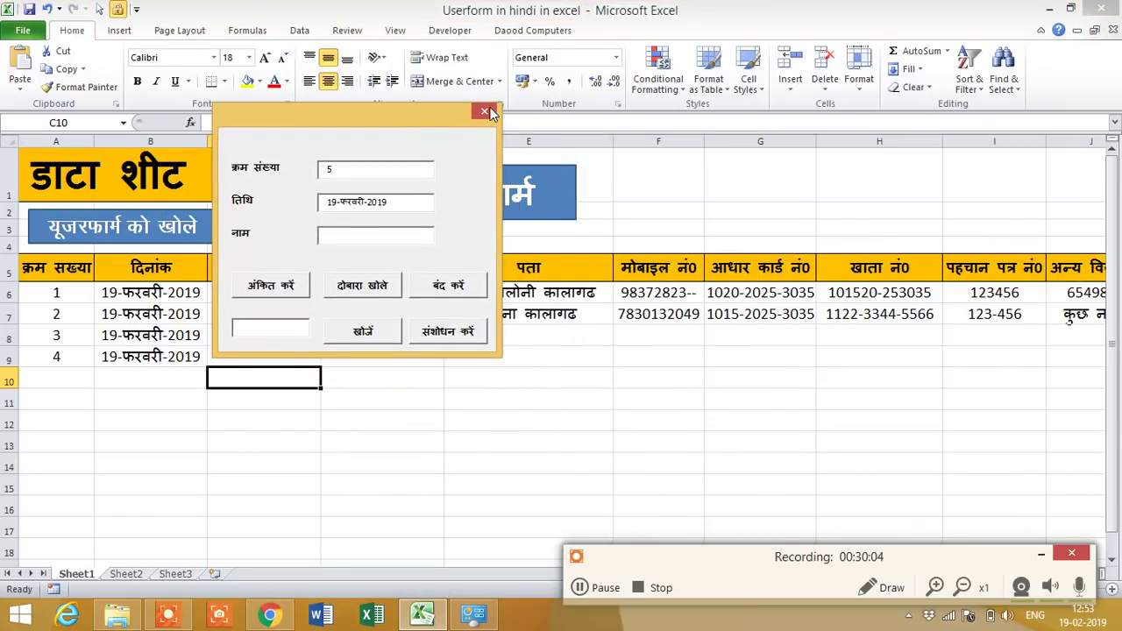
{"action": "left_click", "coordinate": [484, 111]}
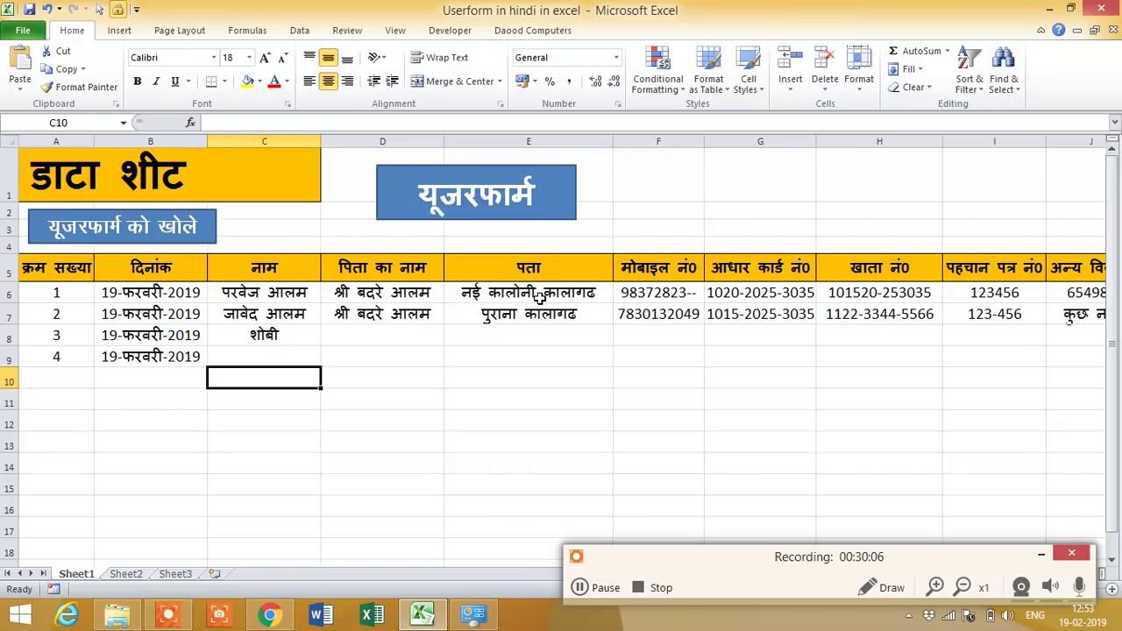